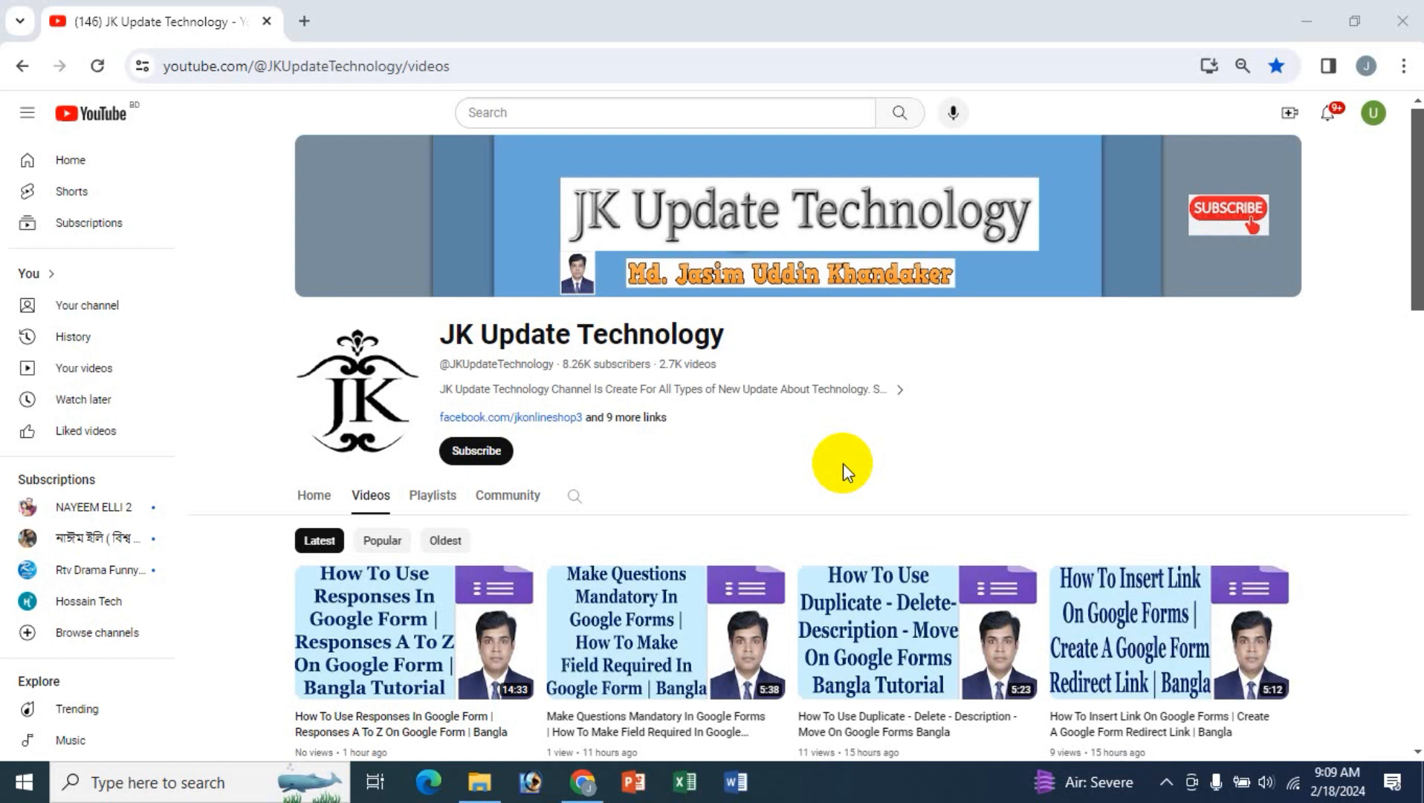
left_click(306, 25)
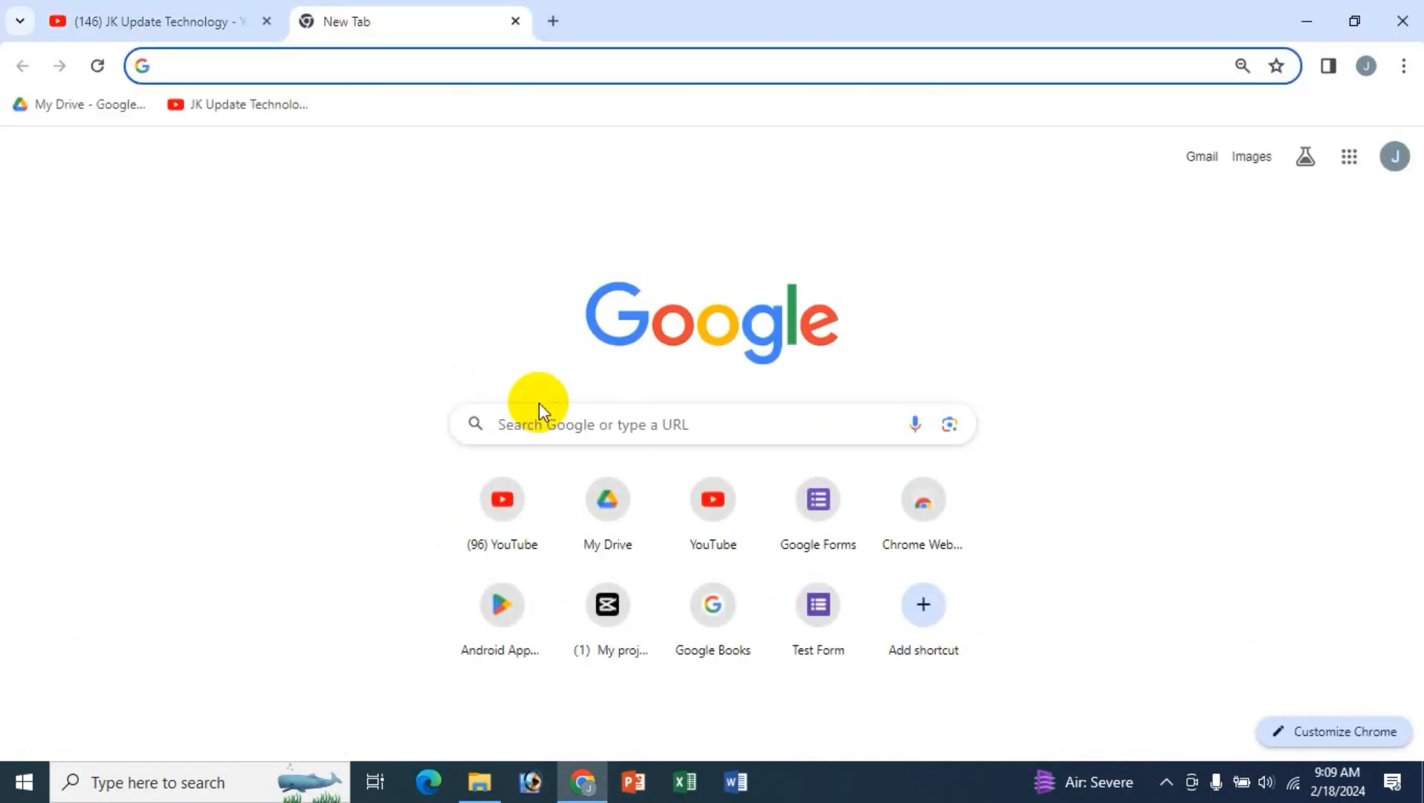
type("f")
key("BackSpace")
key("BackSpace")
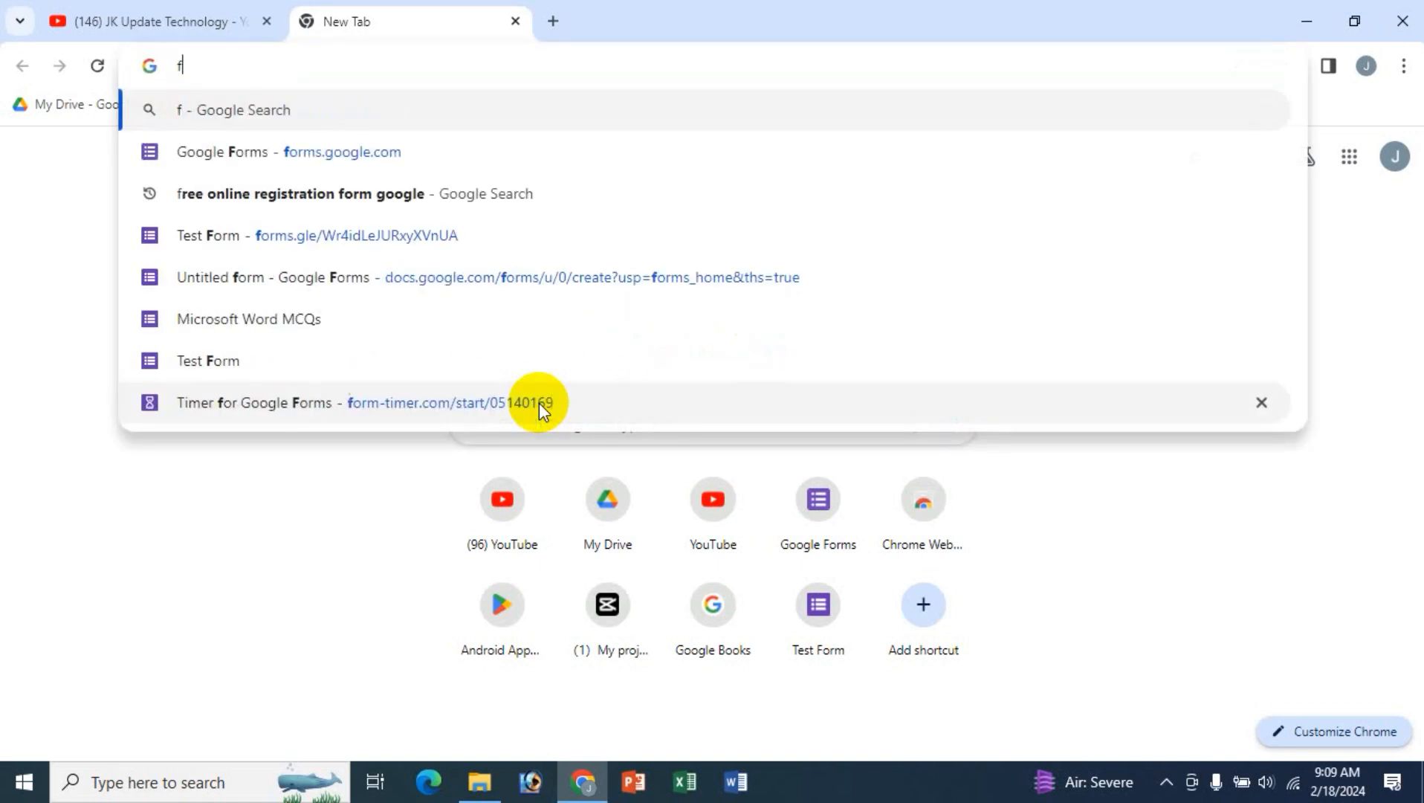
left_click(546, 423)
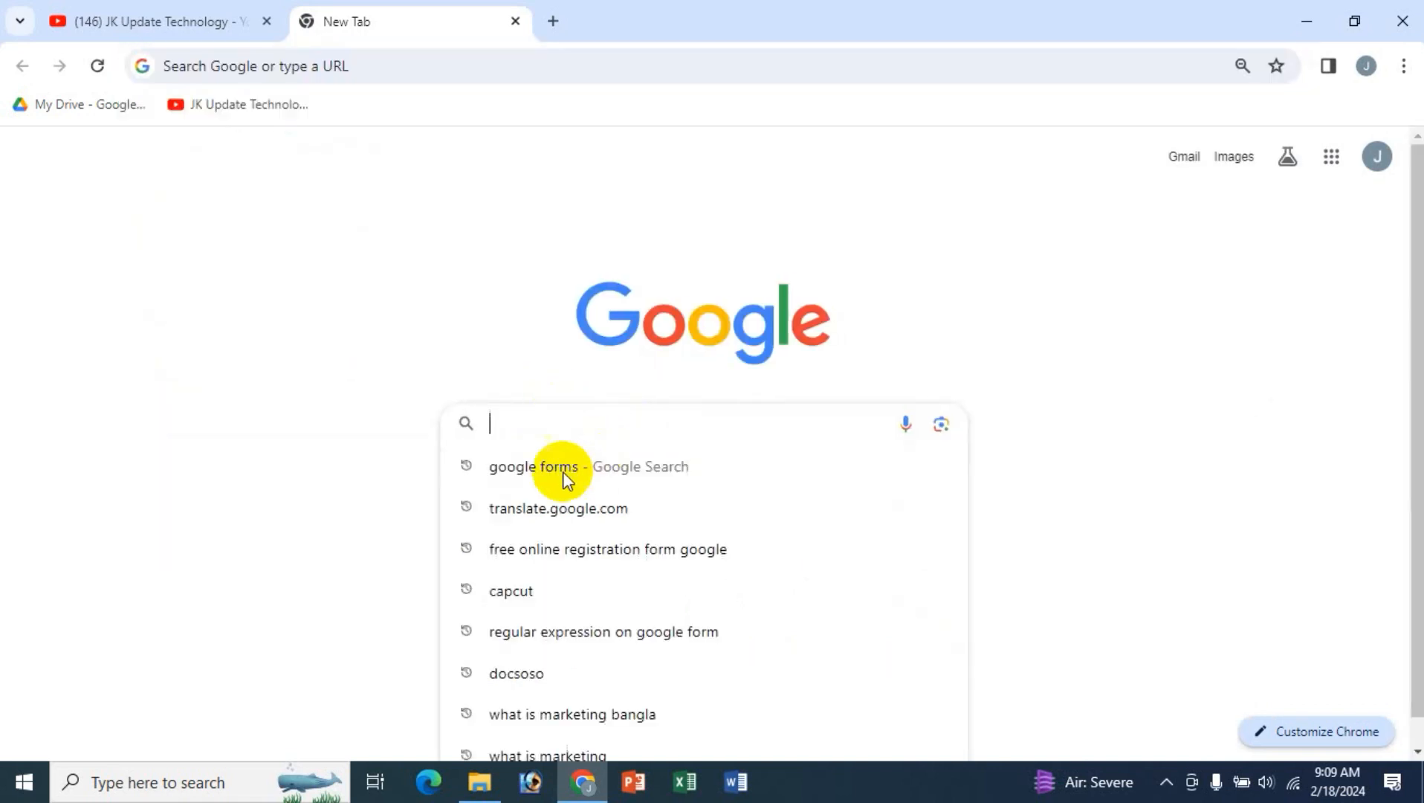
left_click(562, 470)
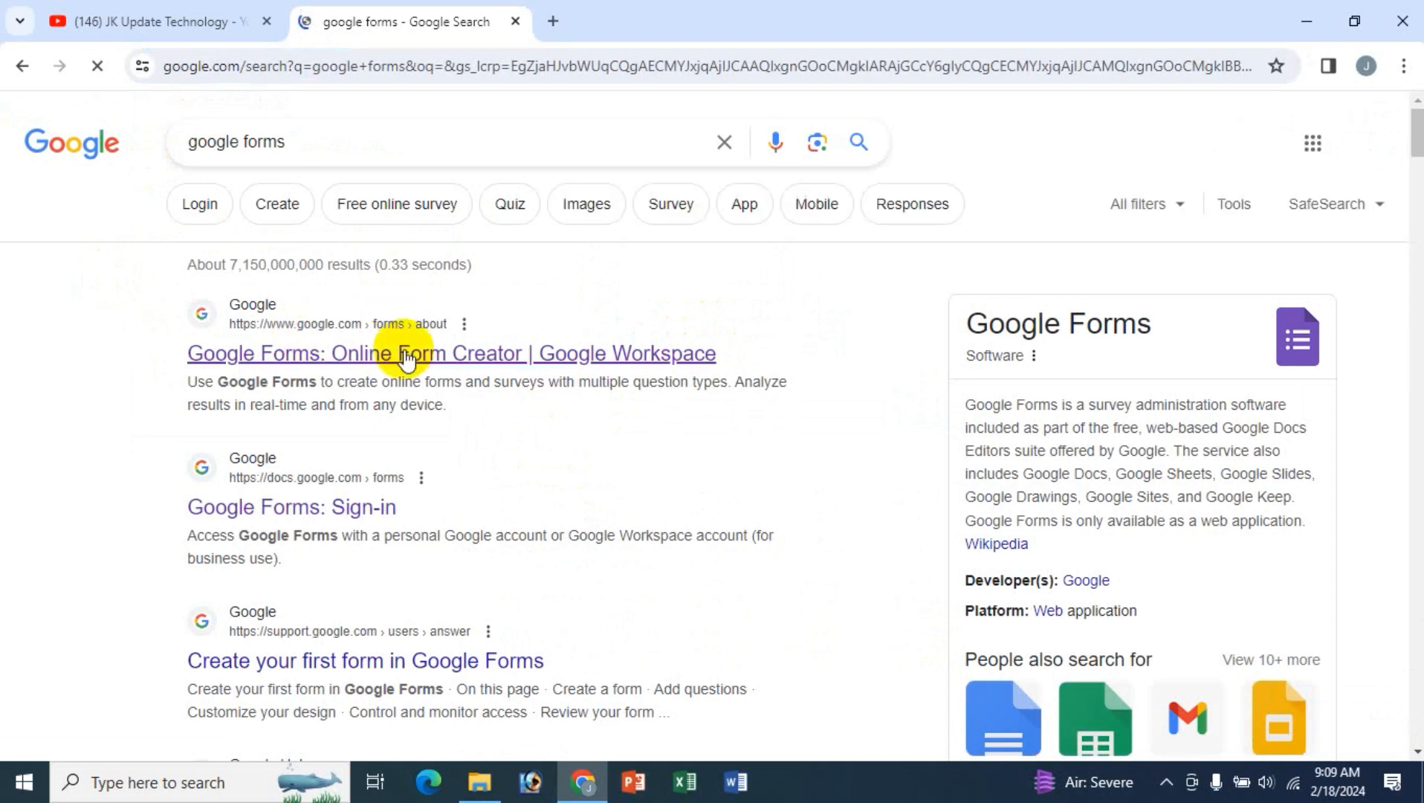
- Replace the search results with a fresh browser tab and open Google Forms from the Google apps list
left_click(552, 20)
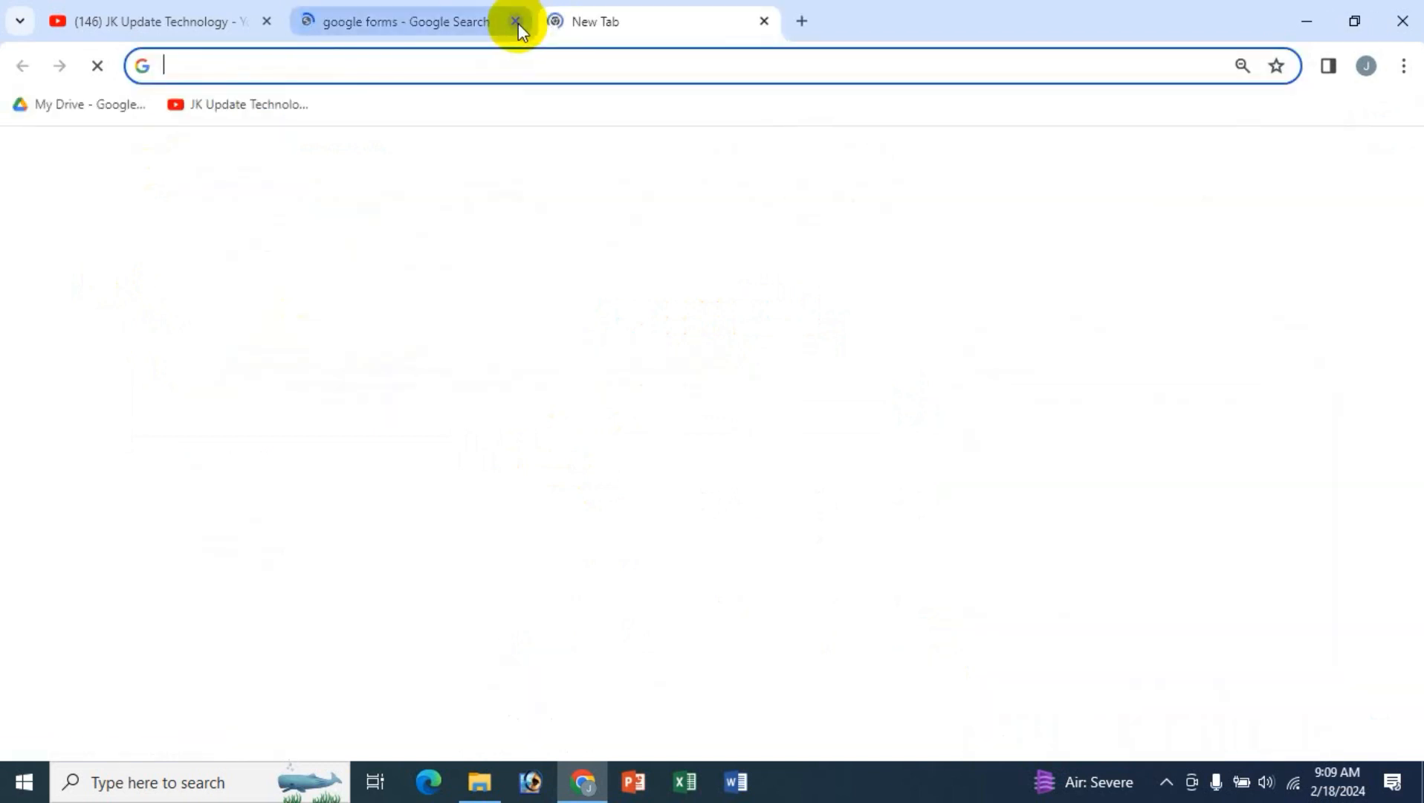
left_click(517, 23)
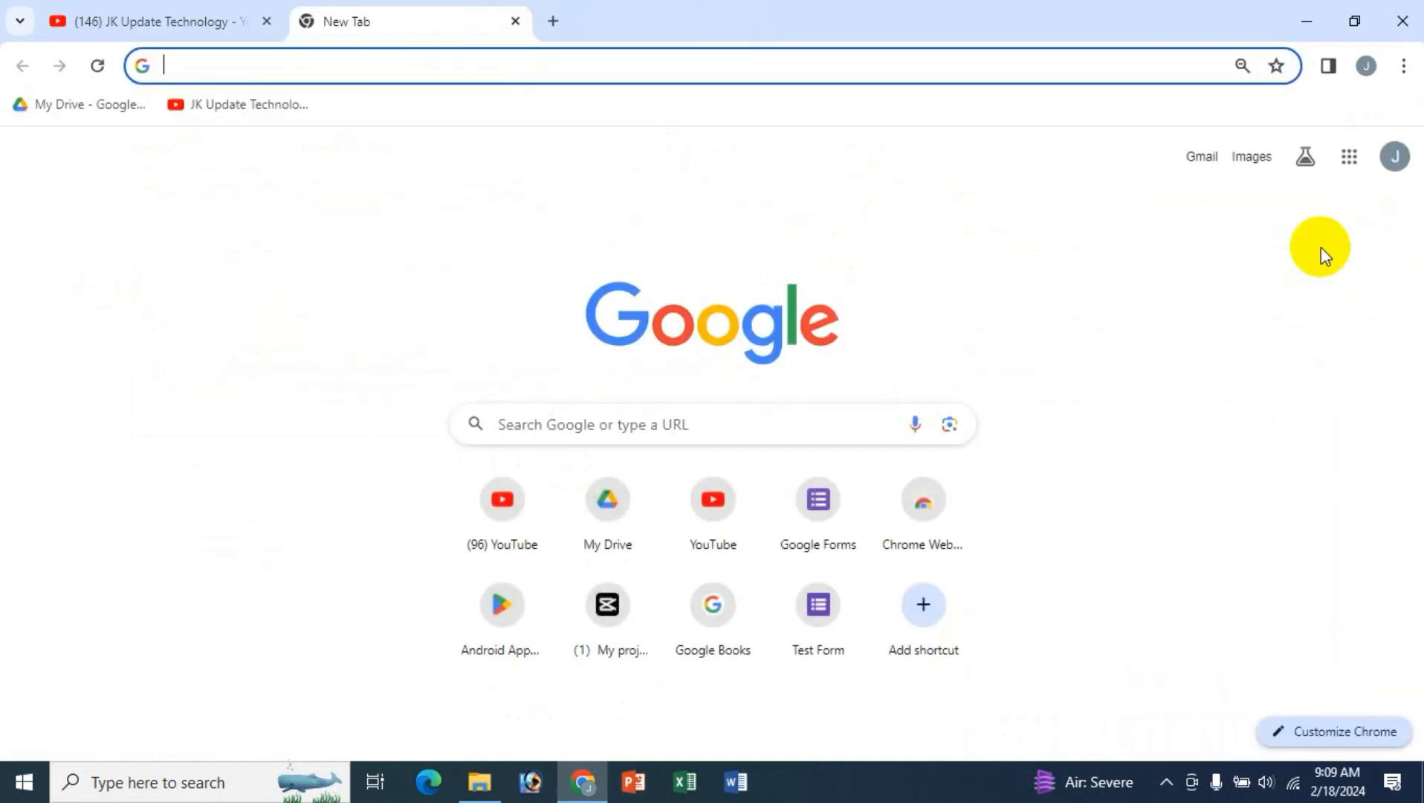
left_click(1354, 173)
scroll(1286, 418, "down", 8)
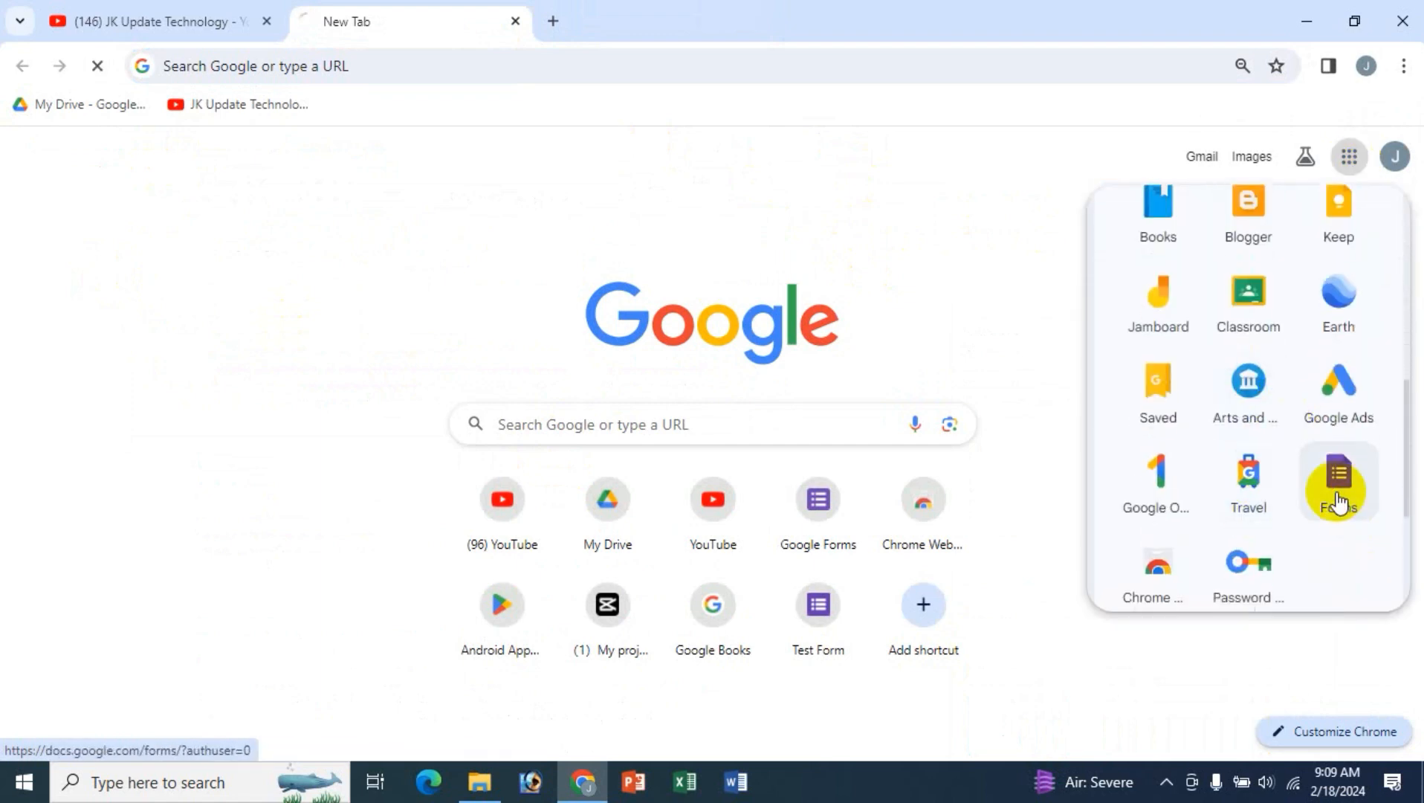
left_click(1338, 496)
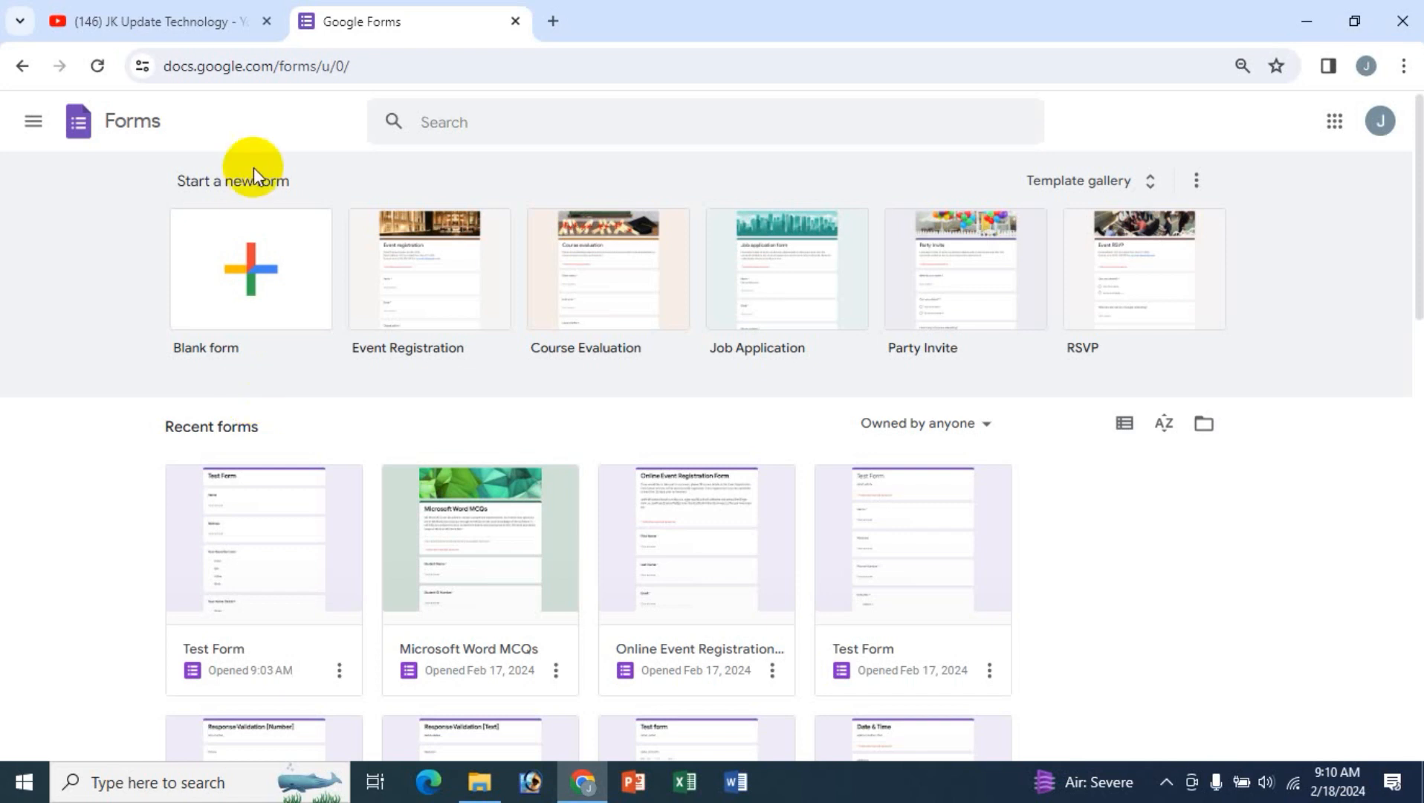
- Look through the latest videos of the JK Update Technology YouTube channel and return to the Google Forms home page
left_click(219, 13)
scroll(1264, 416, "down", 2)
scroll(1351, 438, "down", 4)
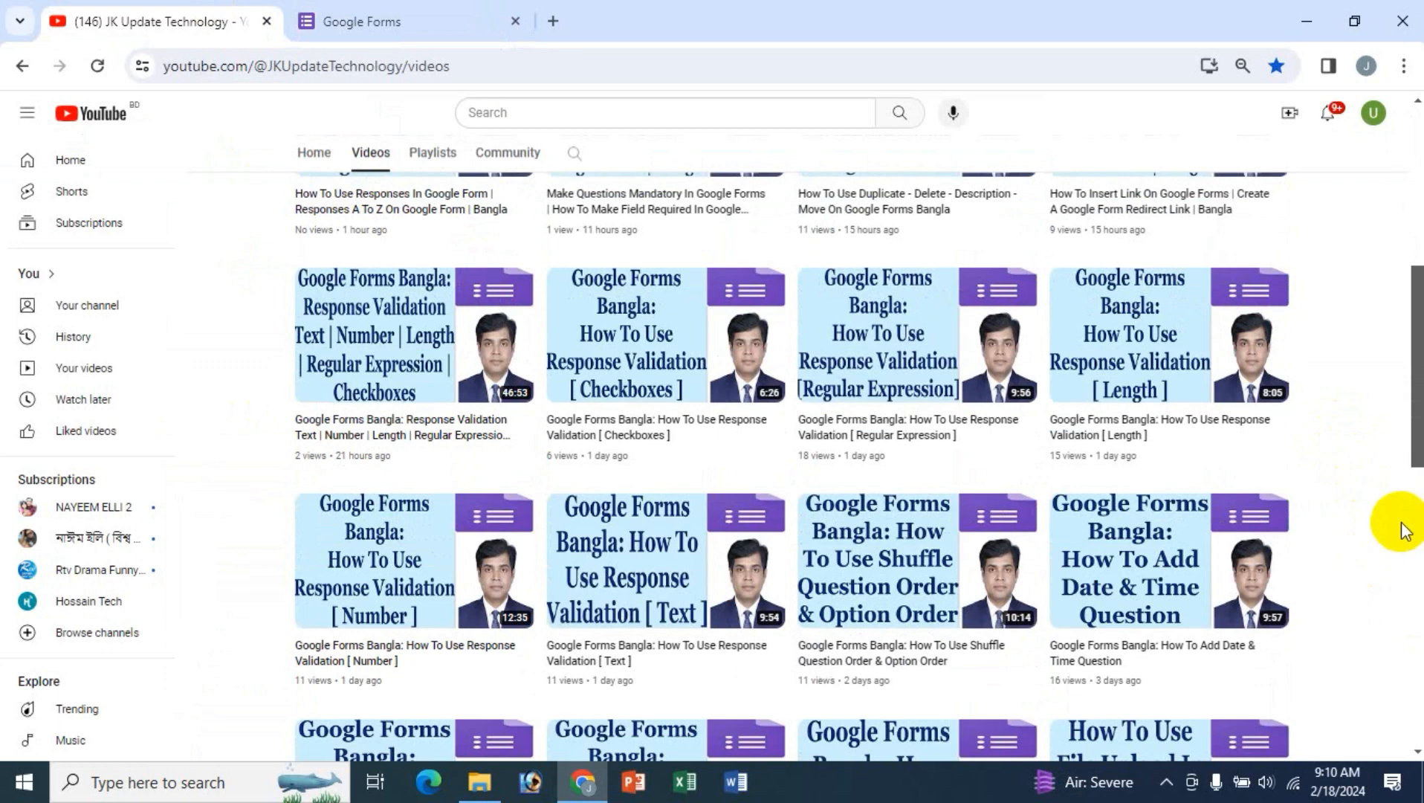
scroll(1401, 522, "up", 3)
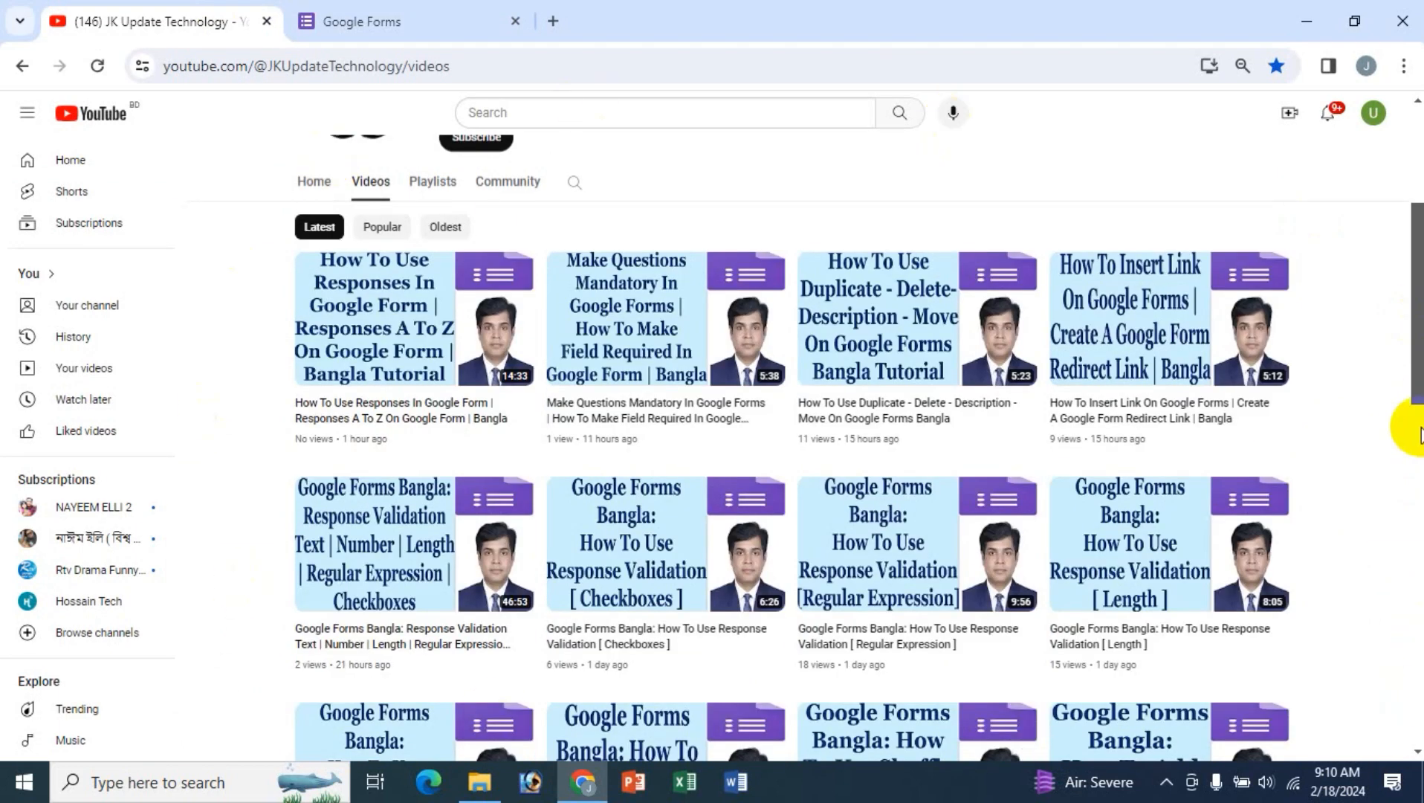
left_click_drag(1418, 388, 1398, 282)
left_click(416, 19)
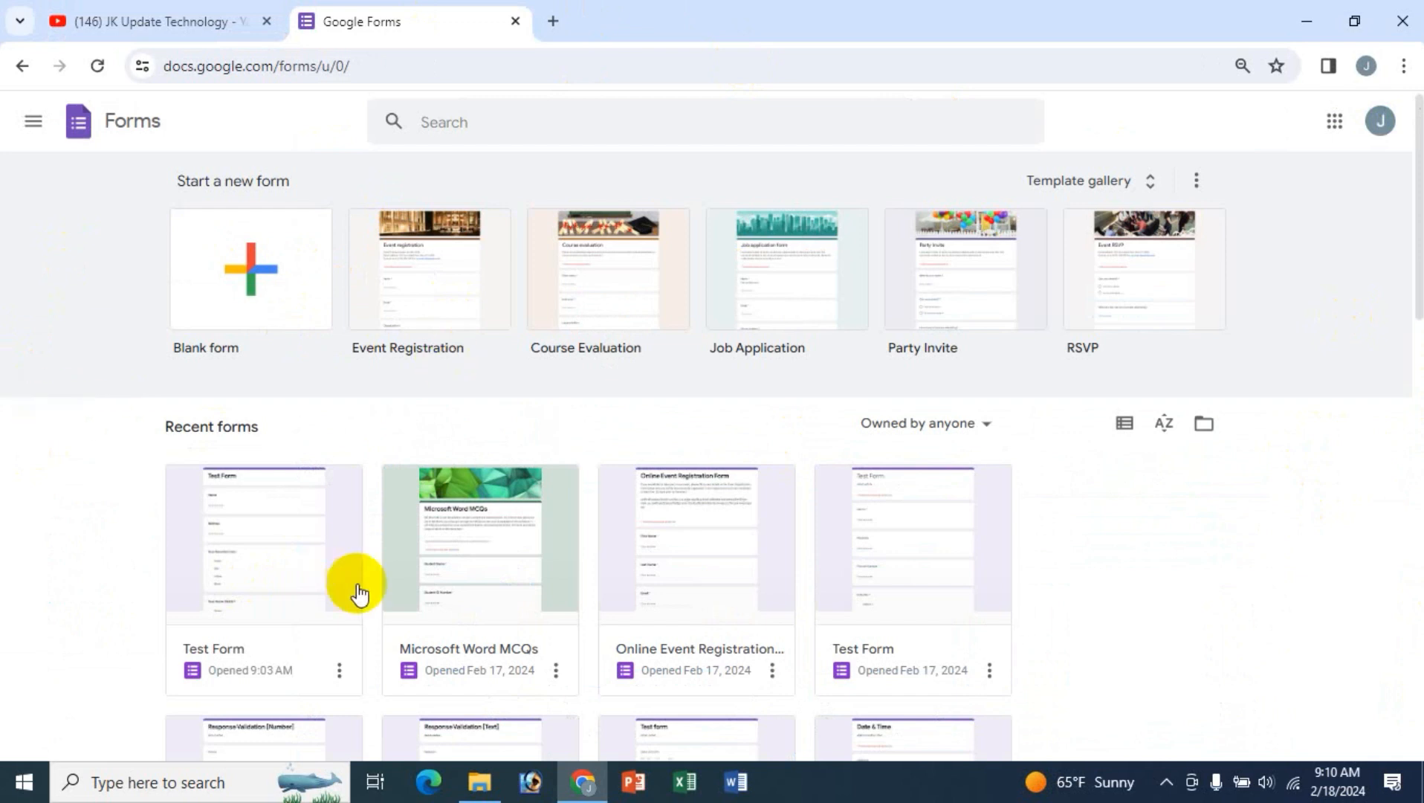
- Open the most recently used Test Form in the editor and look over its questions
left_click(252, 536)
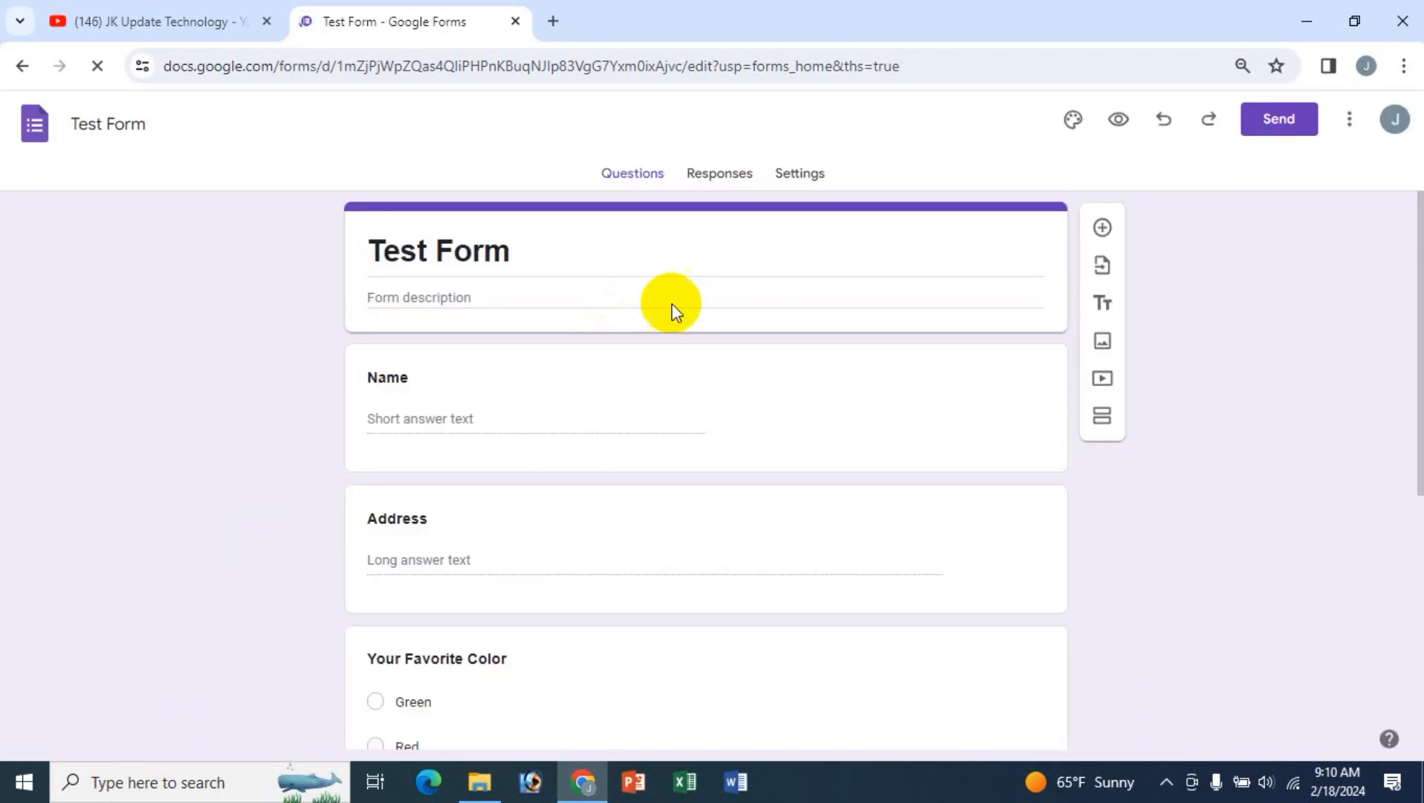
scroll(603, 459, "down", 2)
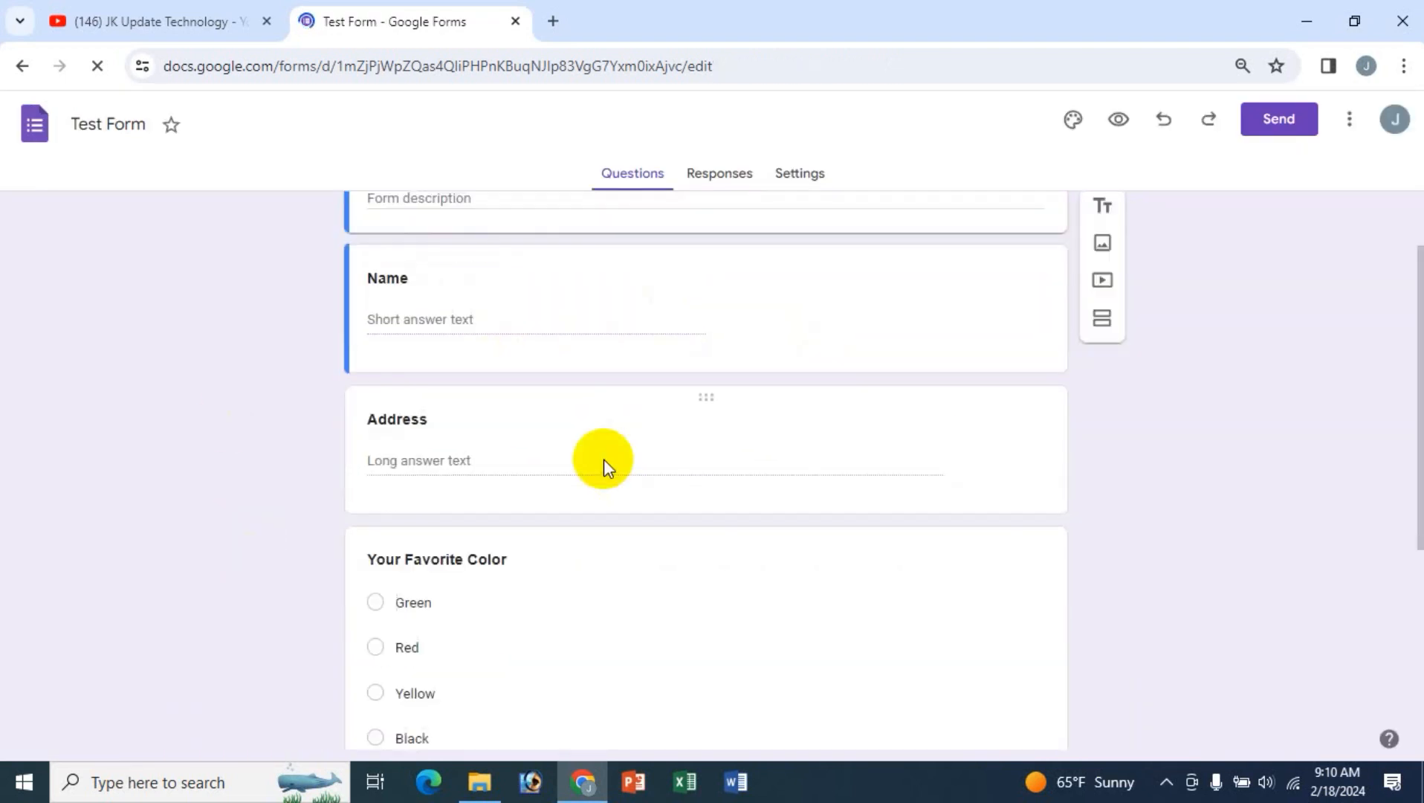
scroll(602, 458, "up", 2)
scroll(603, 463, "up", 1)
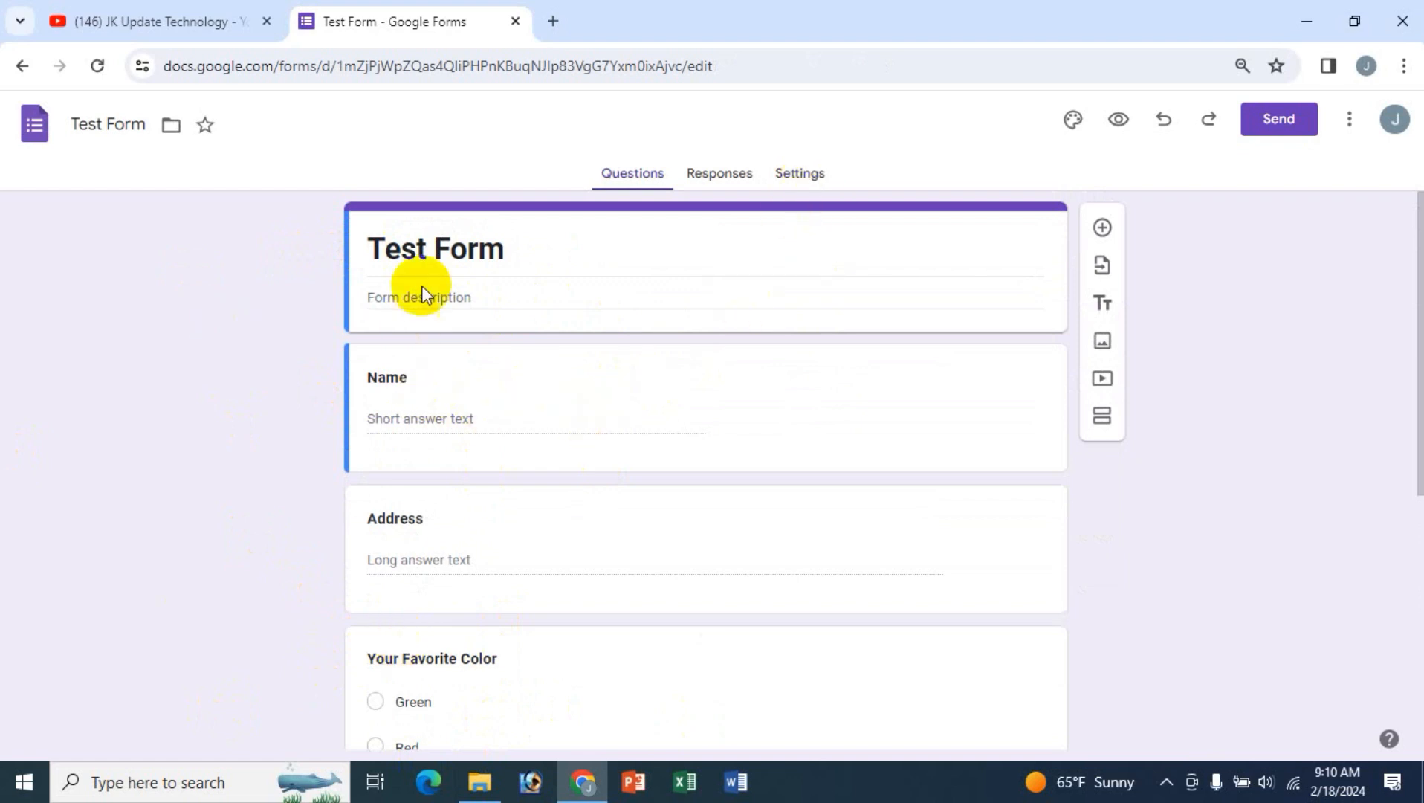
scroll(446, 492, "down", 6)
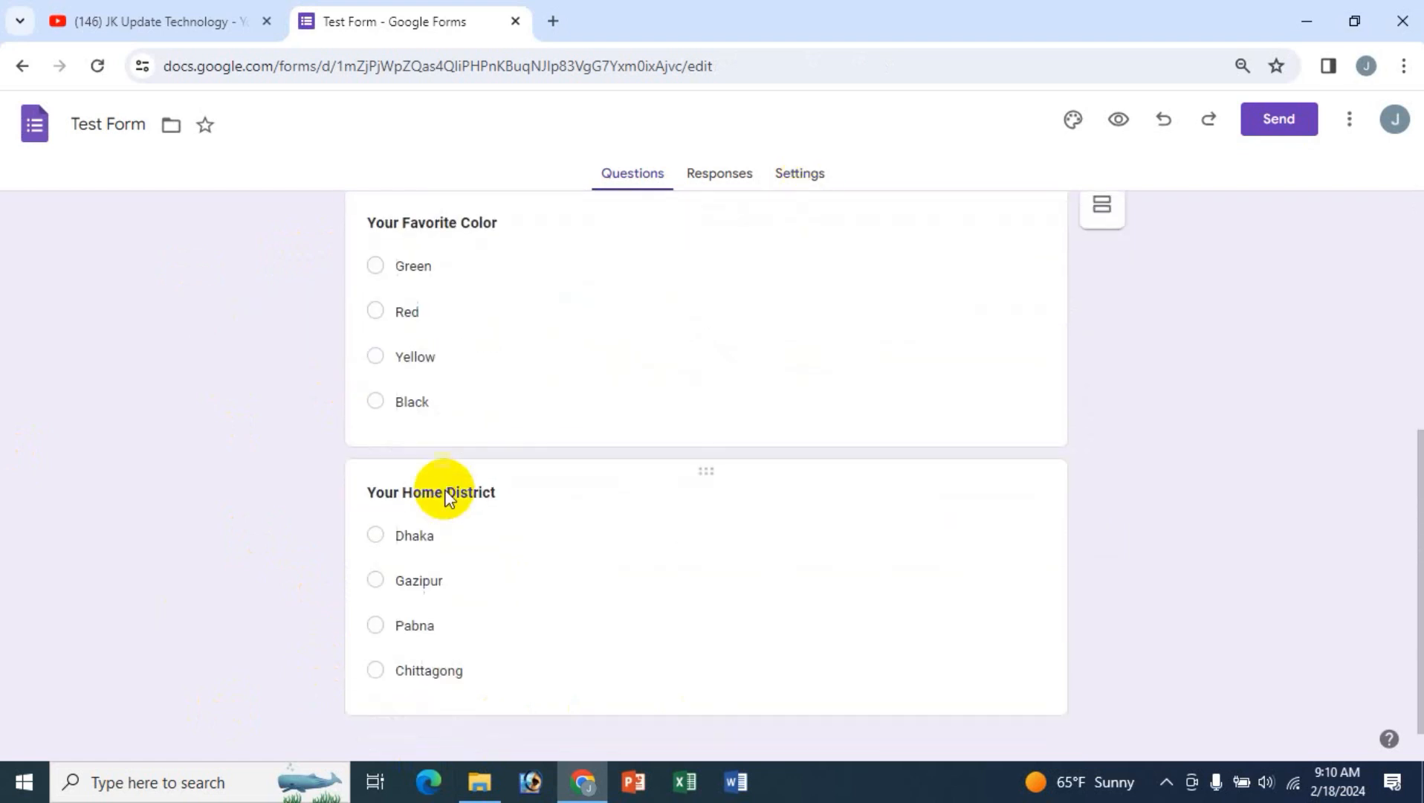
scroll(446, 492, "up", 6)
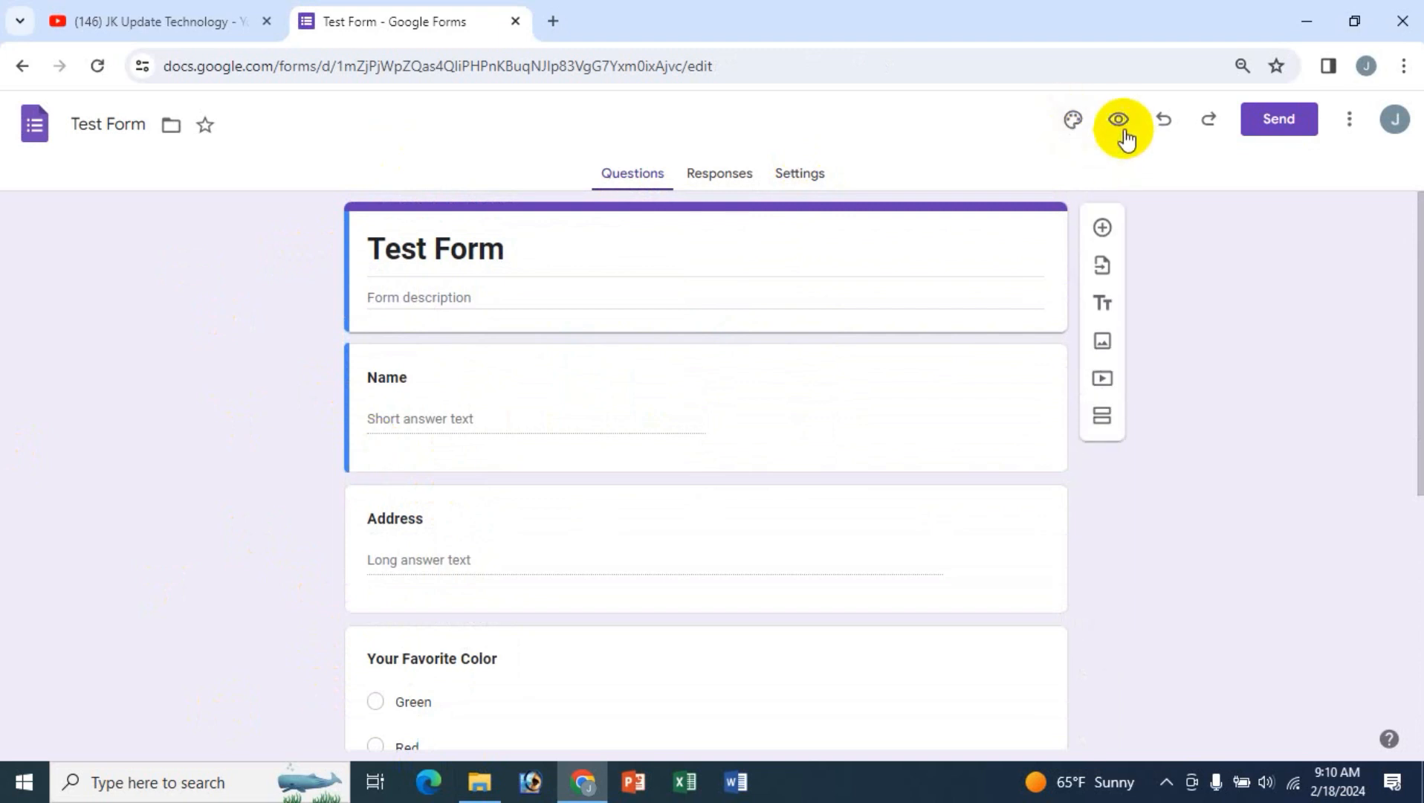
- Preview Test Form as a respondent and examine its questions from Name through Your Home District
left_click(1120, 125)
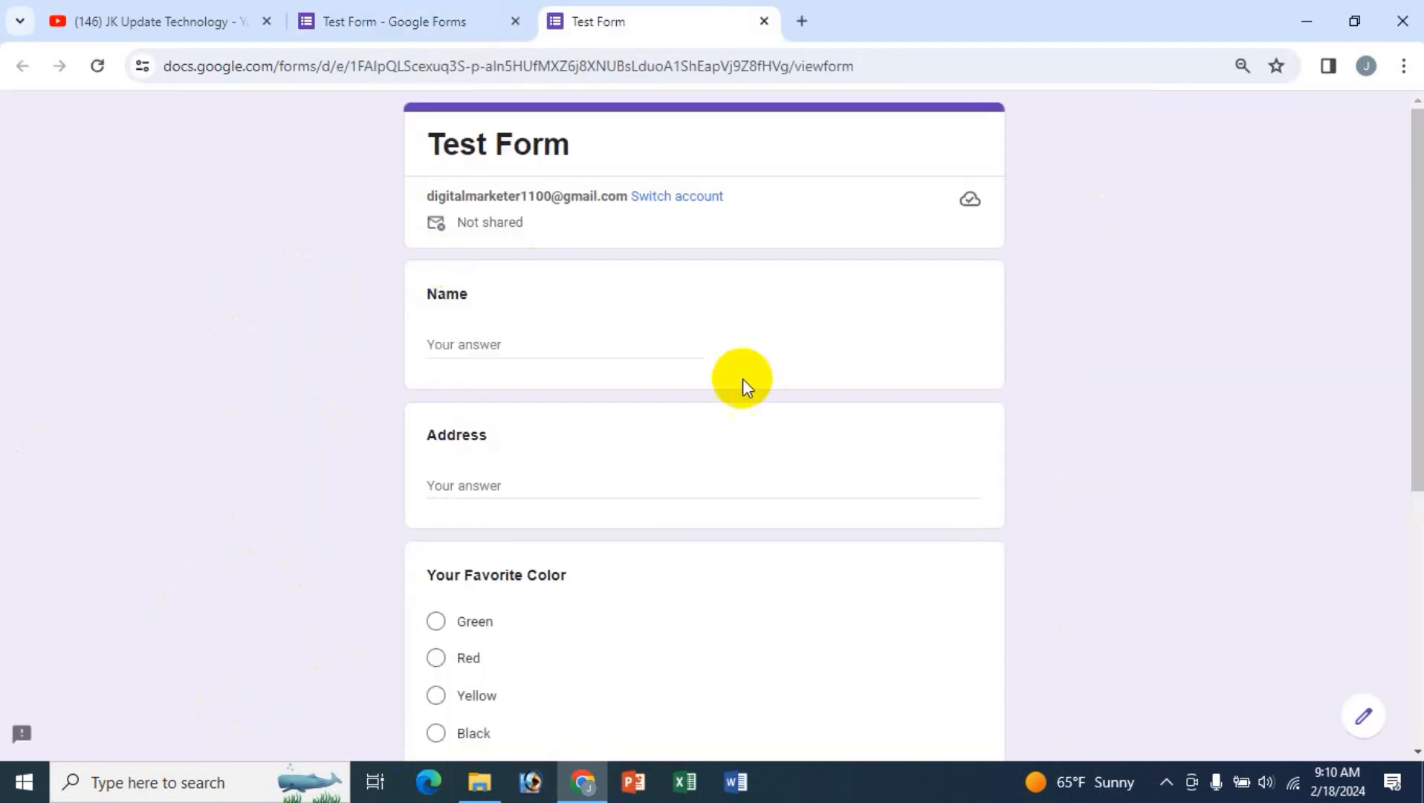
scroll(691, 498, "down", 3)
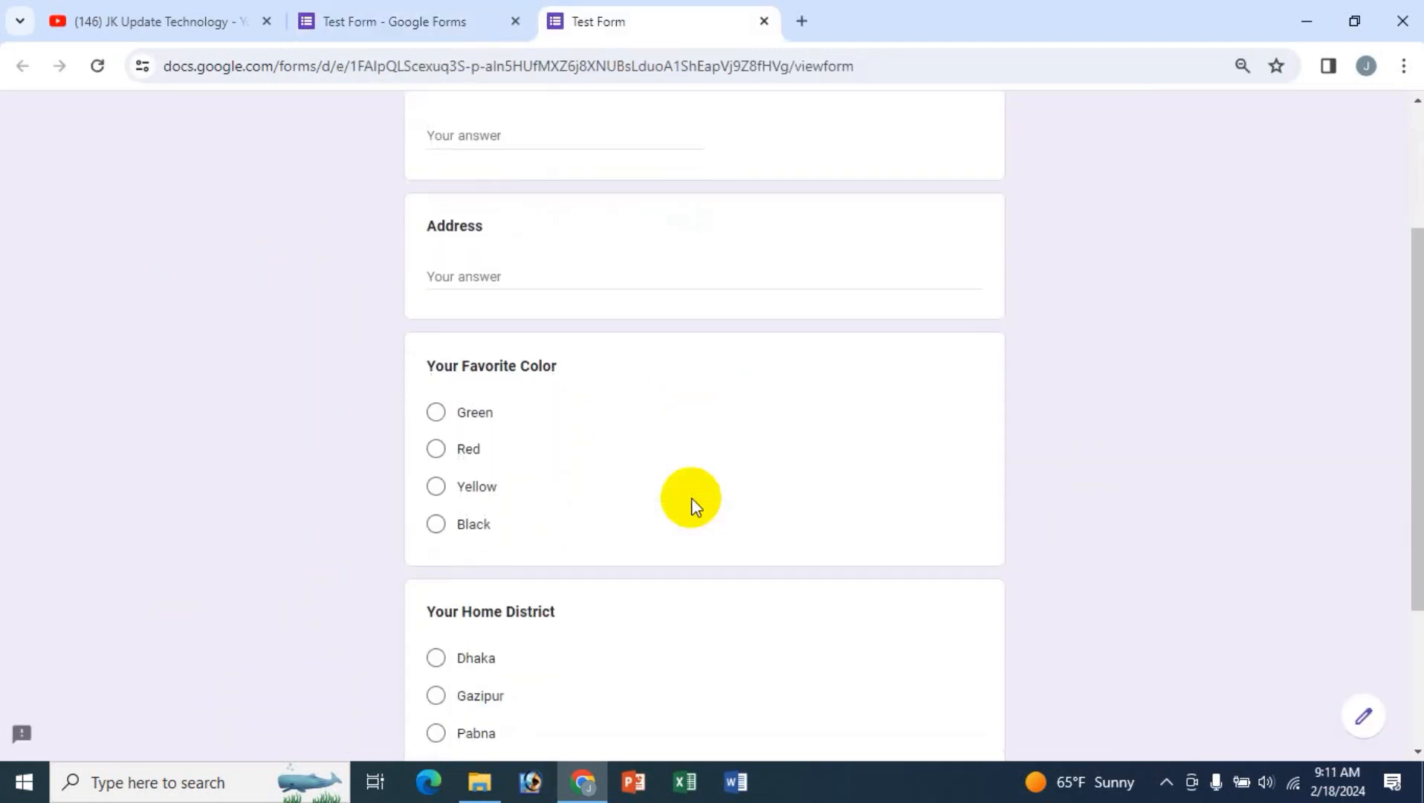
scroll(652, 593, "down", 3)
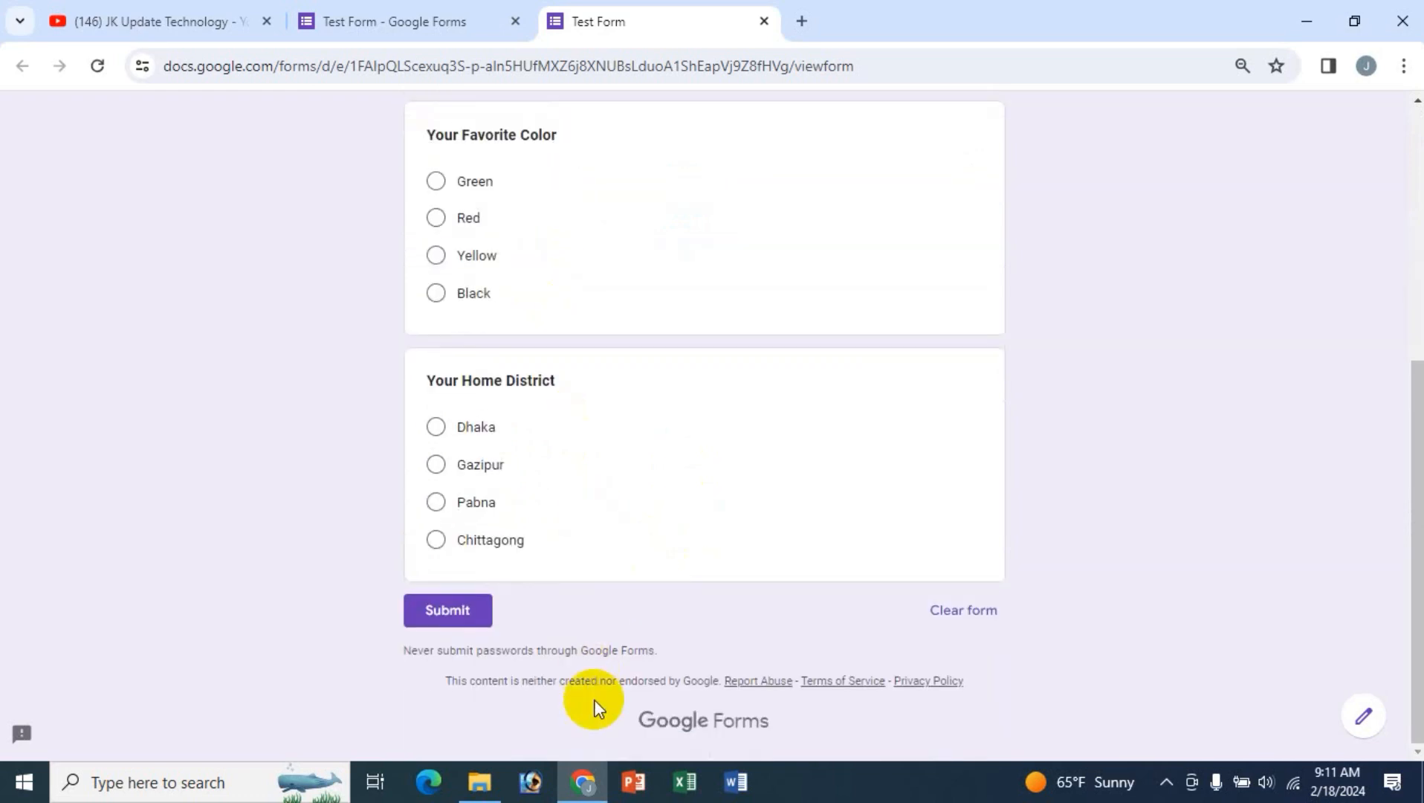
scroll(595, 706, "up", 6)
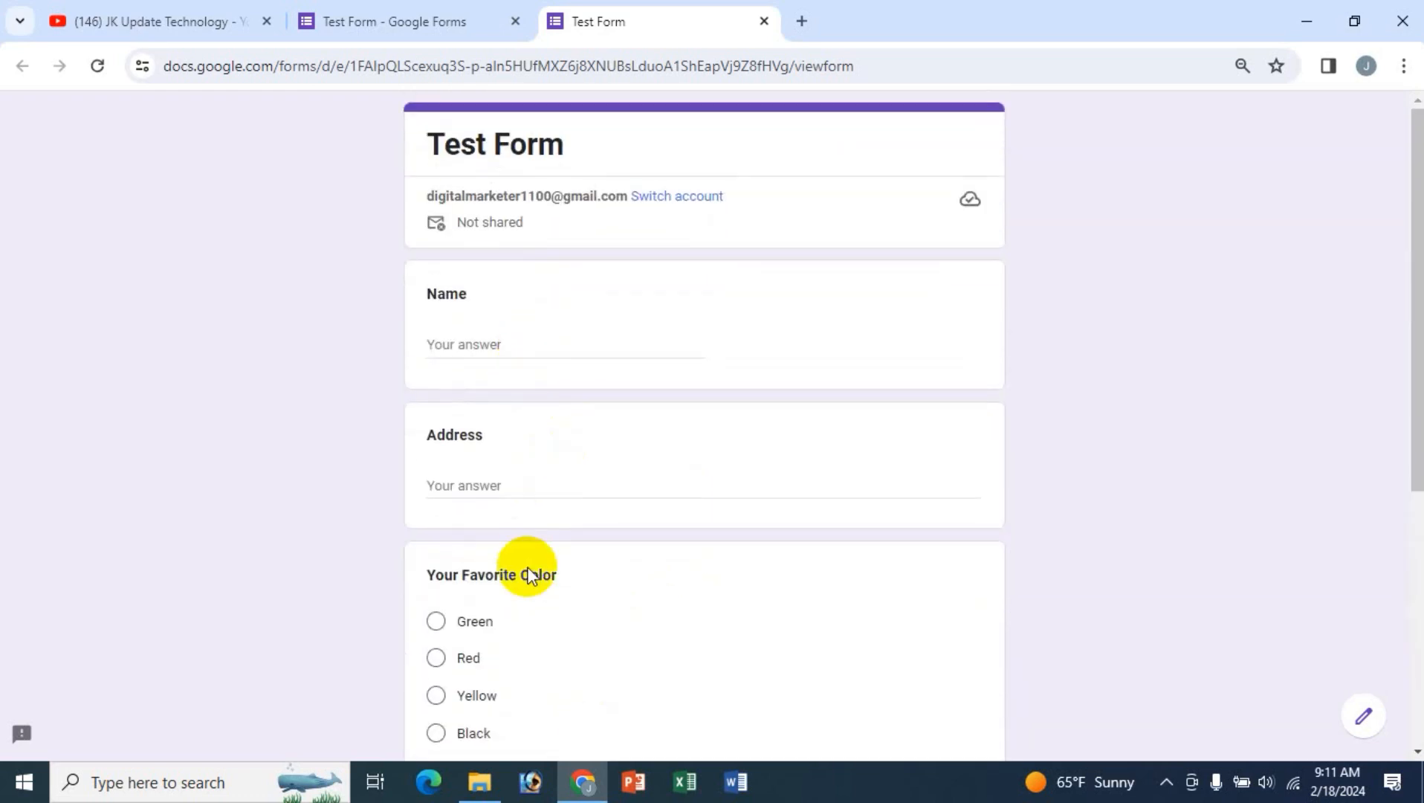
scroll(528, 574, "down", 4)
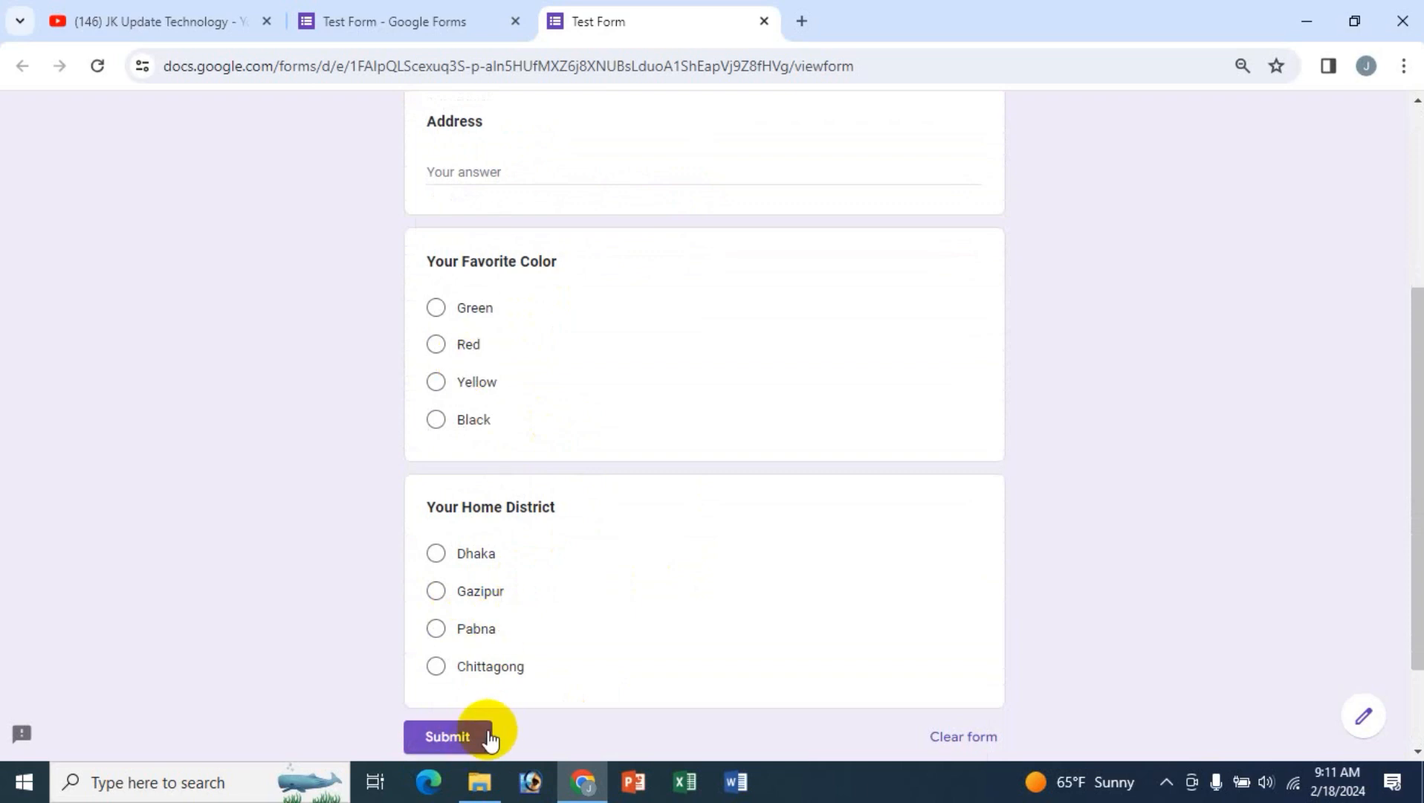
scroll(488, 739, "up", 4)
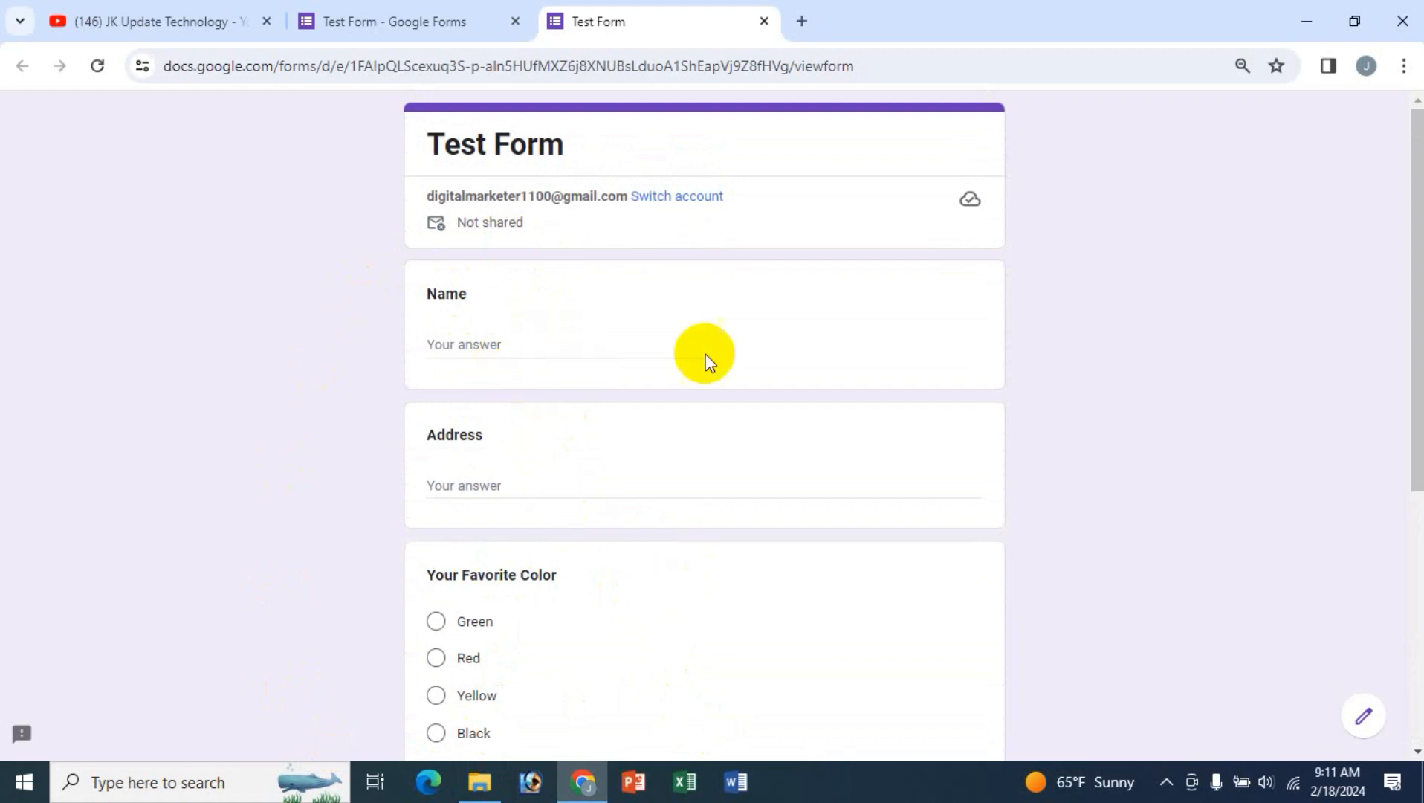
scroll(761, 569, "down", 3)
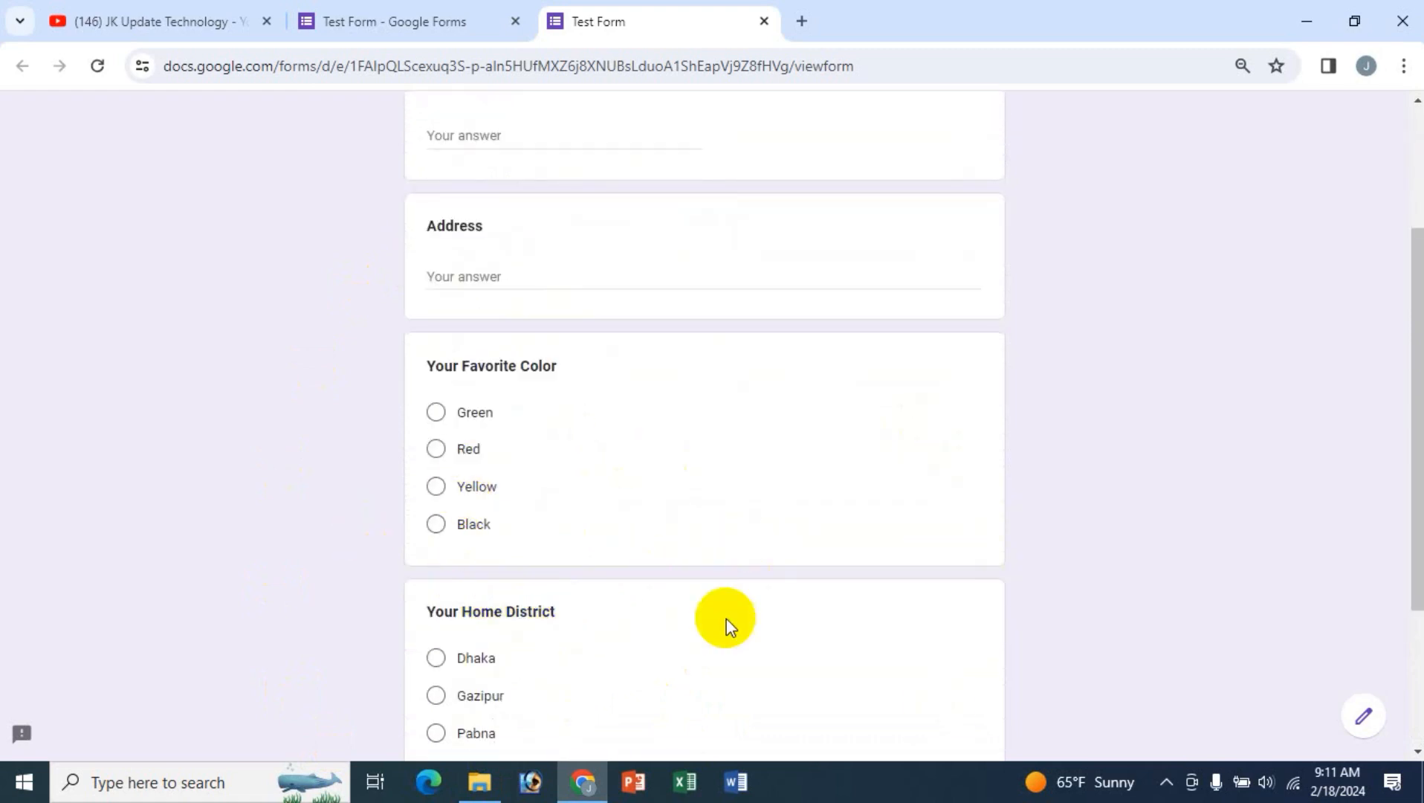
scroll(698, 342, "up", 2)
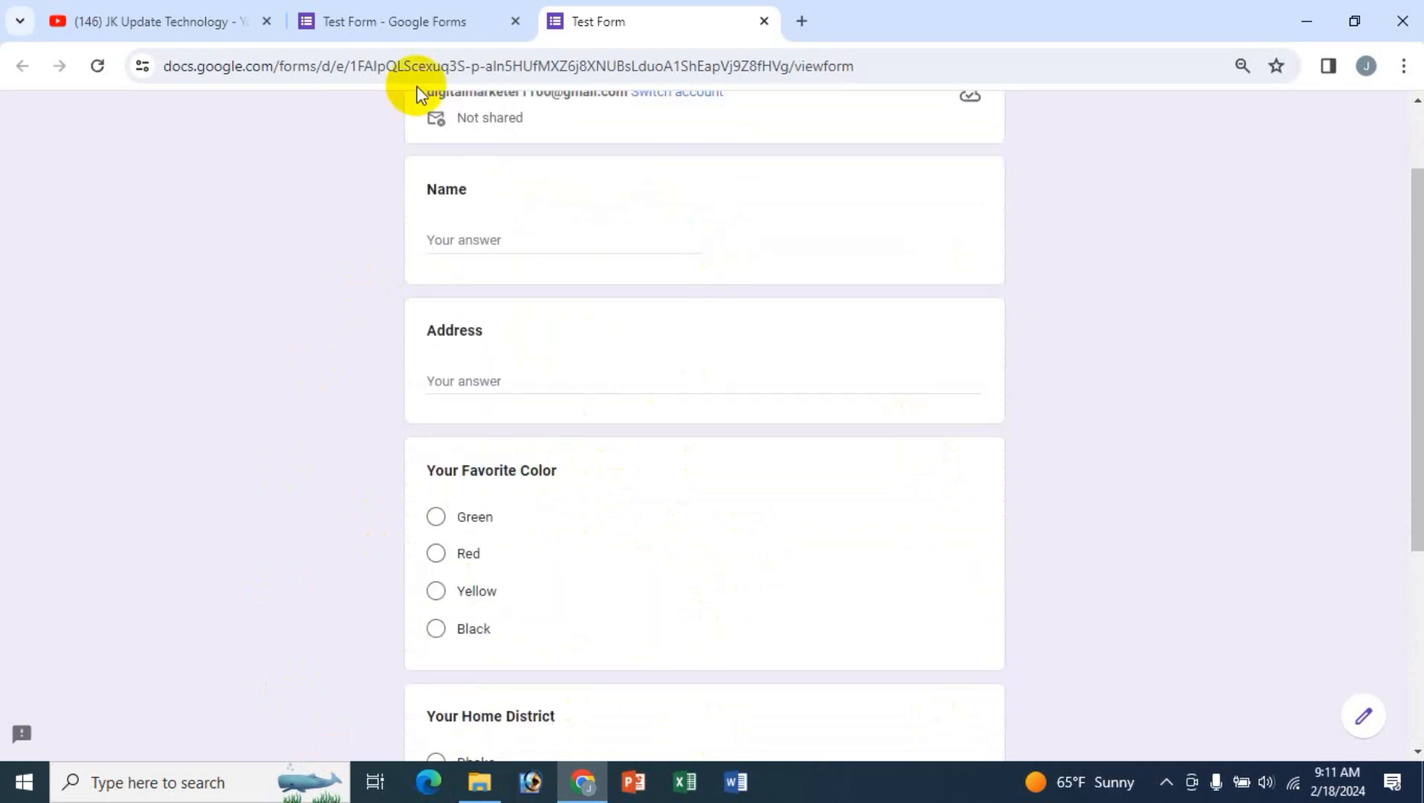
- Return to the Test Form editor and look over its settings and questions
left_click(375, 26)
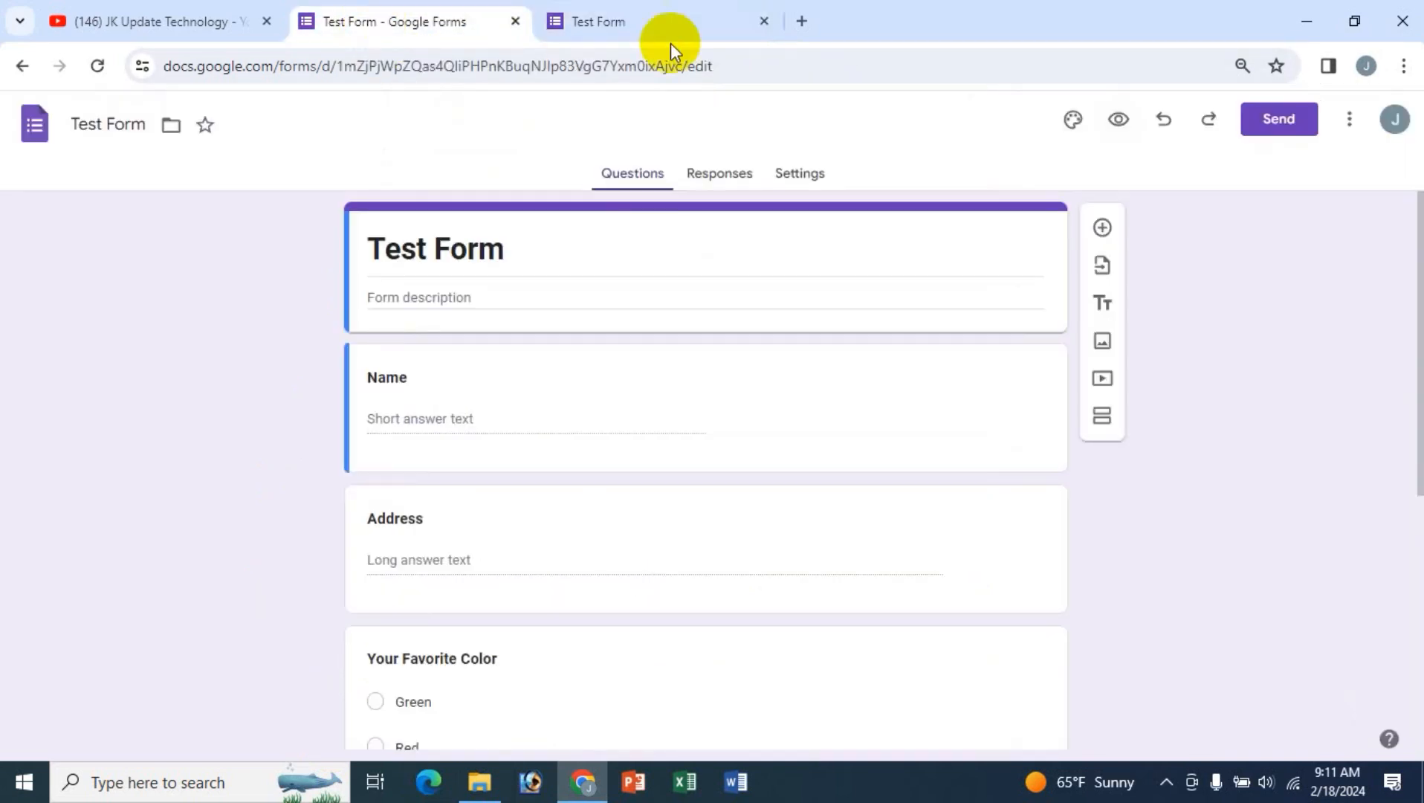
left_click(806, 176)
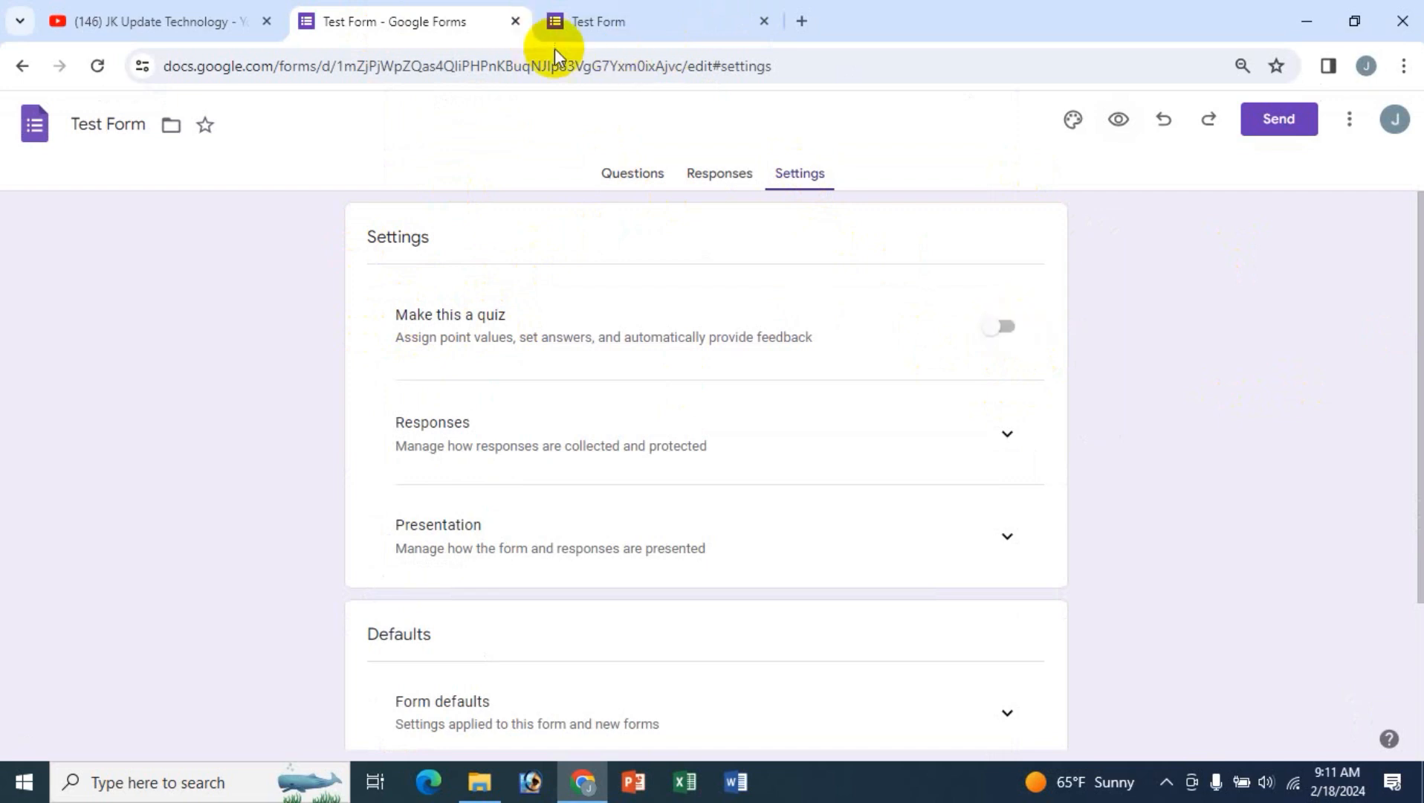
left_click(633, 175)
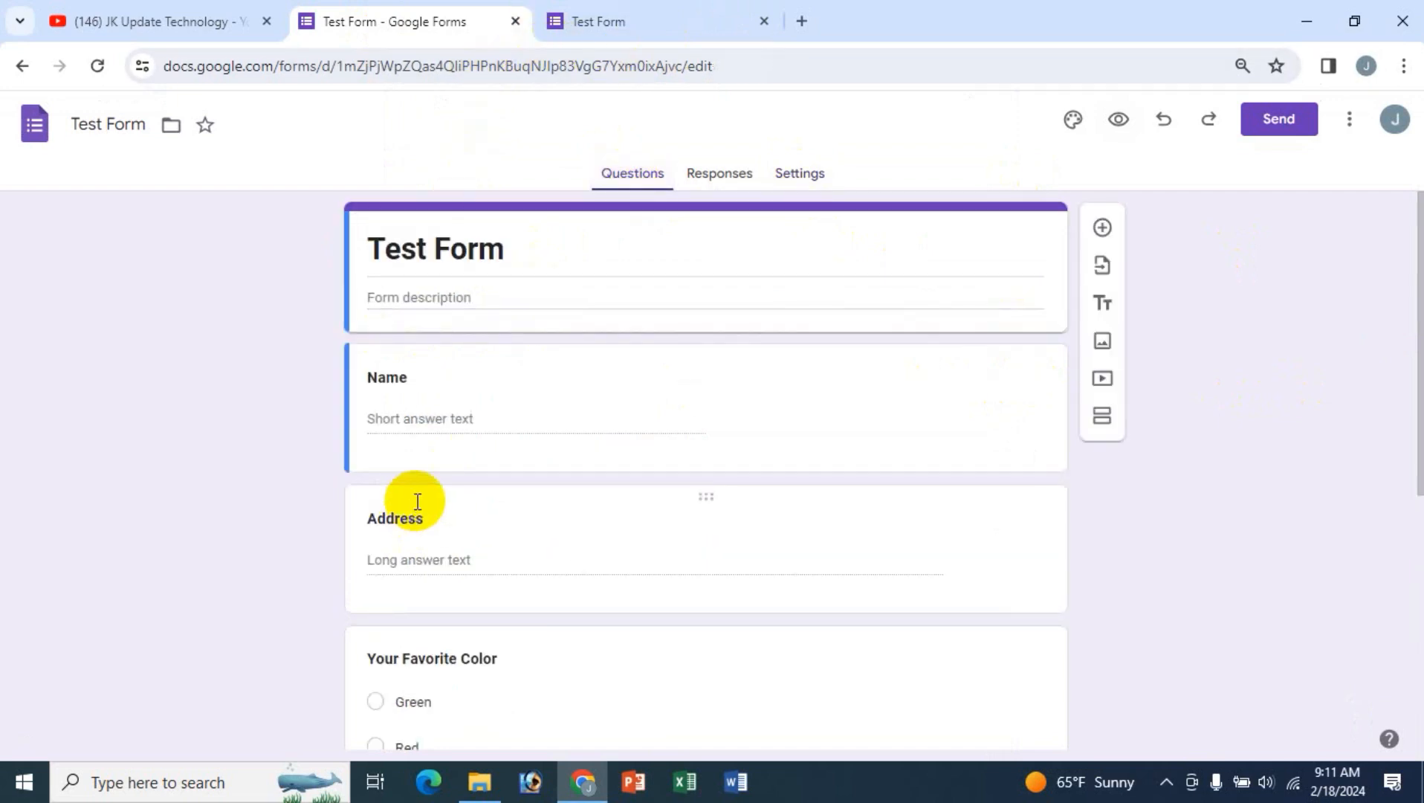
scroll(415, 501, "down", 6)
scroll(415, 501, "up", 6)
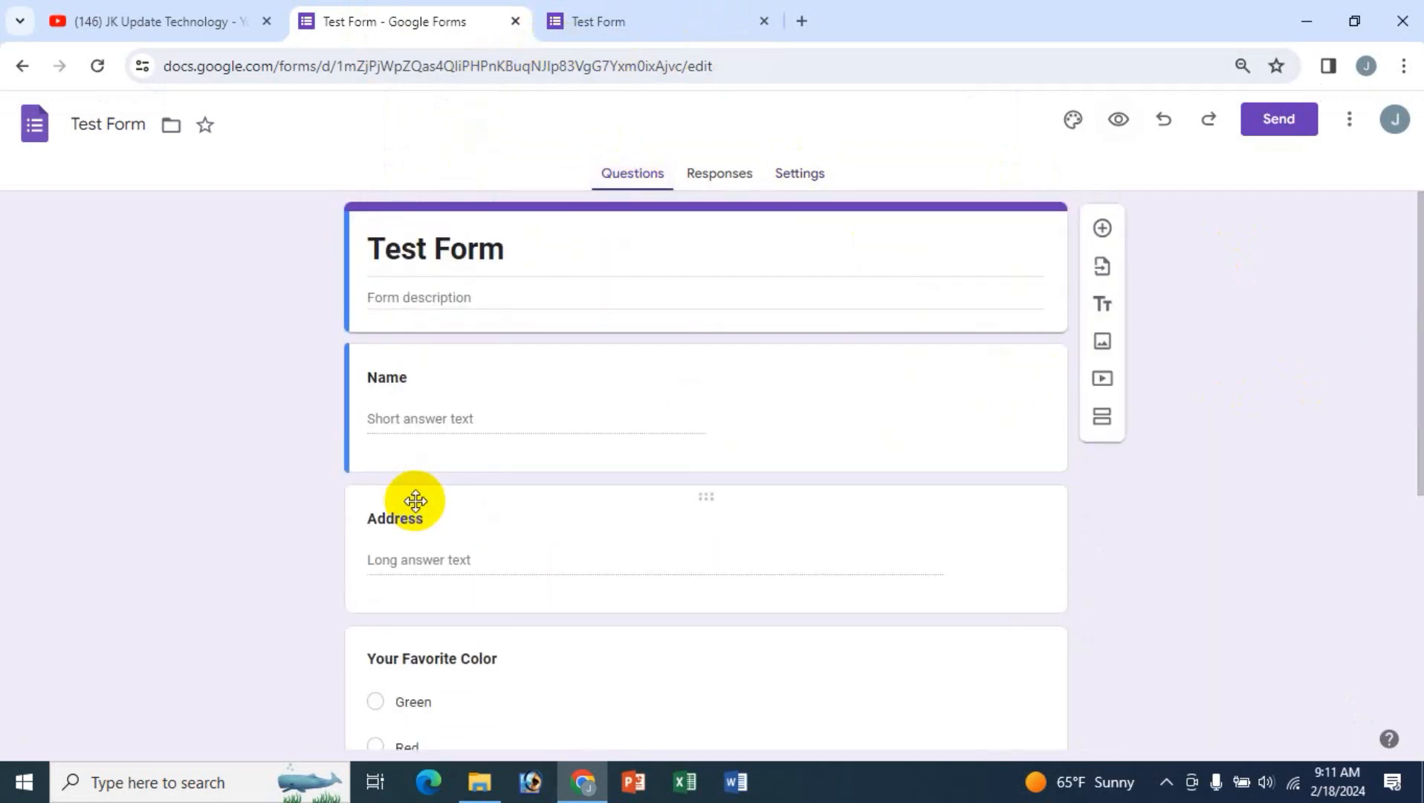
- Turn on Make this a quiz in the form's settings and go back to its questions
left_click(800, 173)
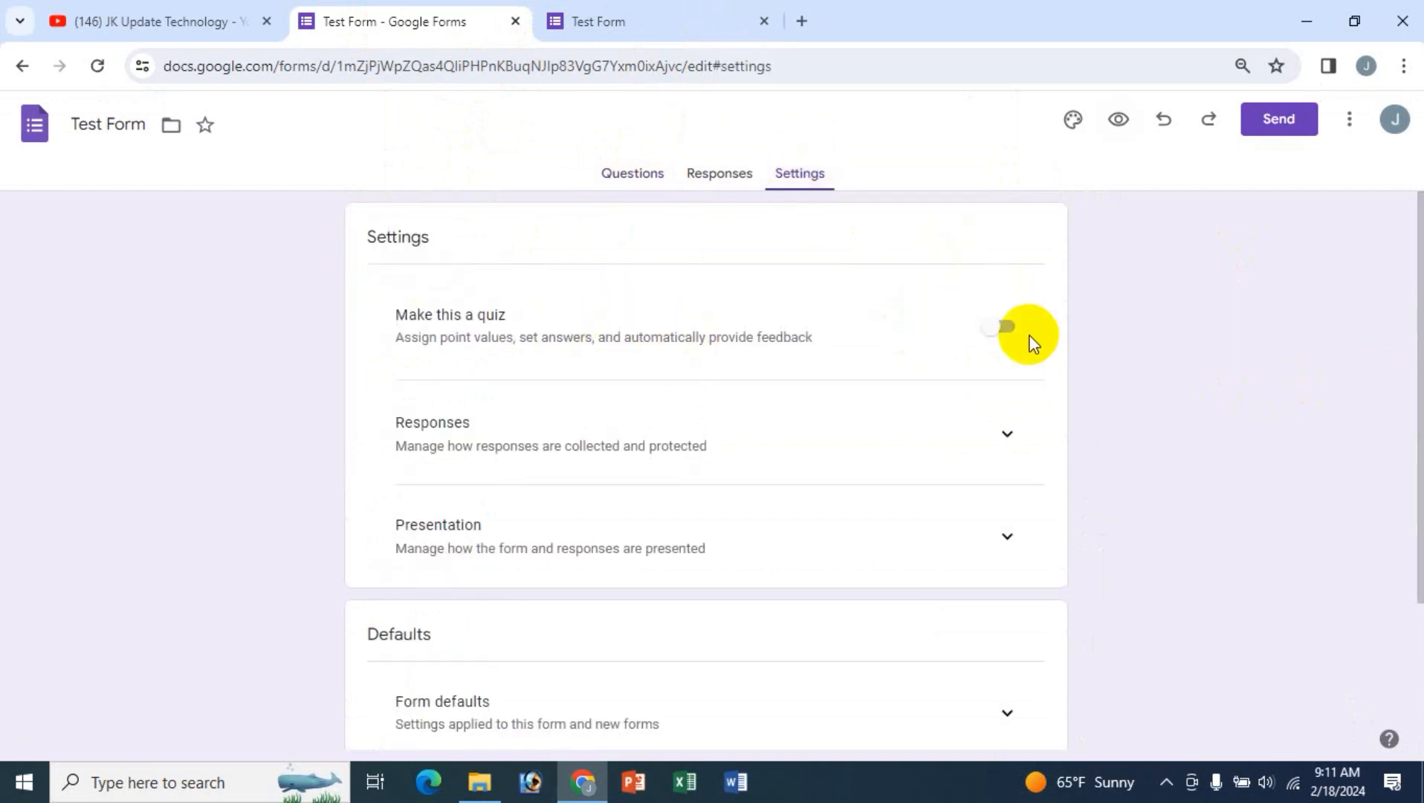
left_click(1001, 327)
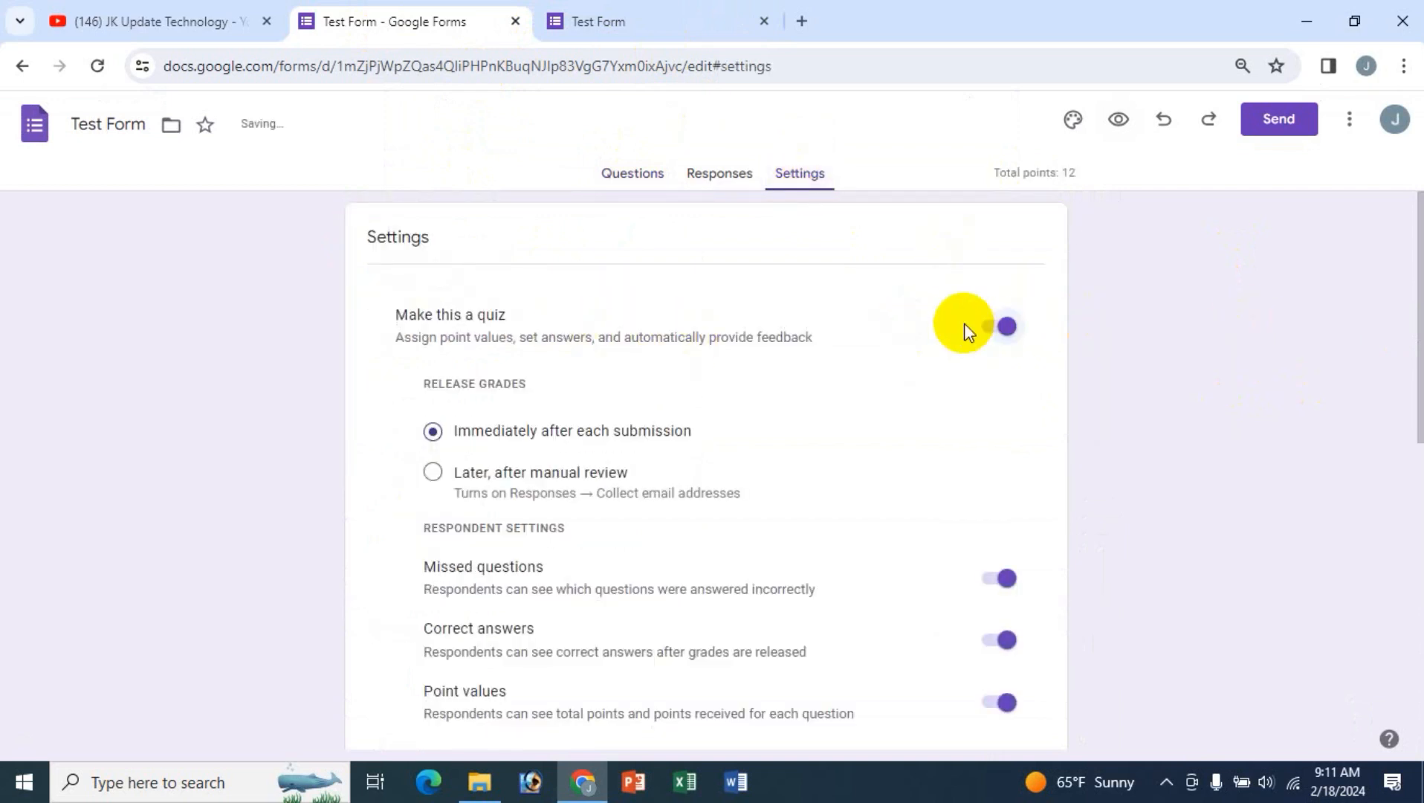
scroll(1054, 506, "down", 1)
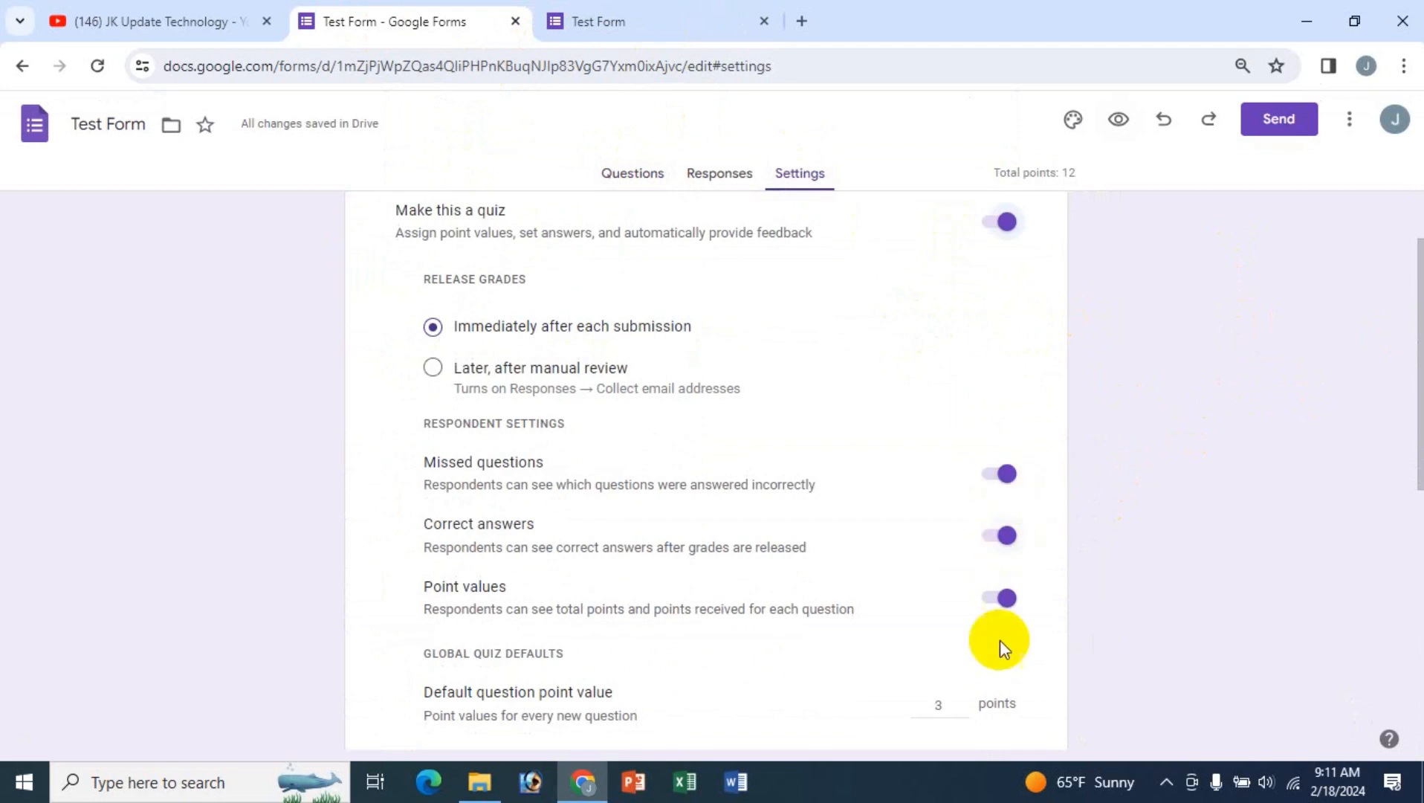
scroll(1138, 532, "up", 1)
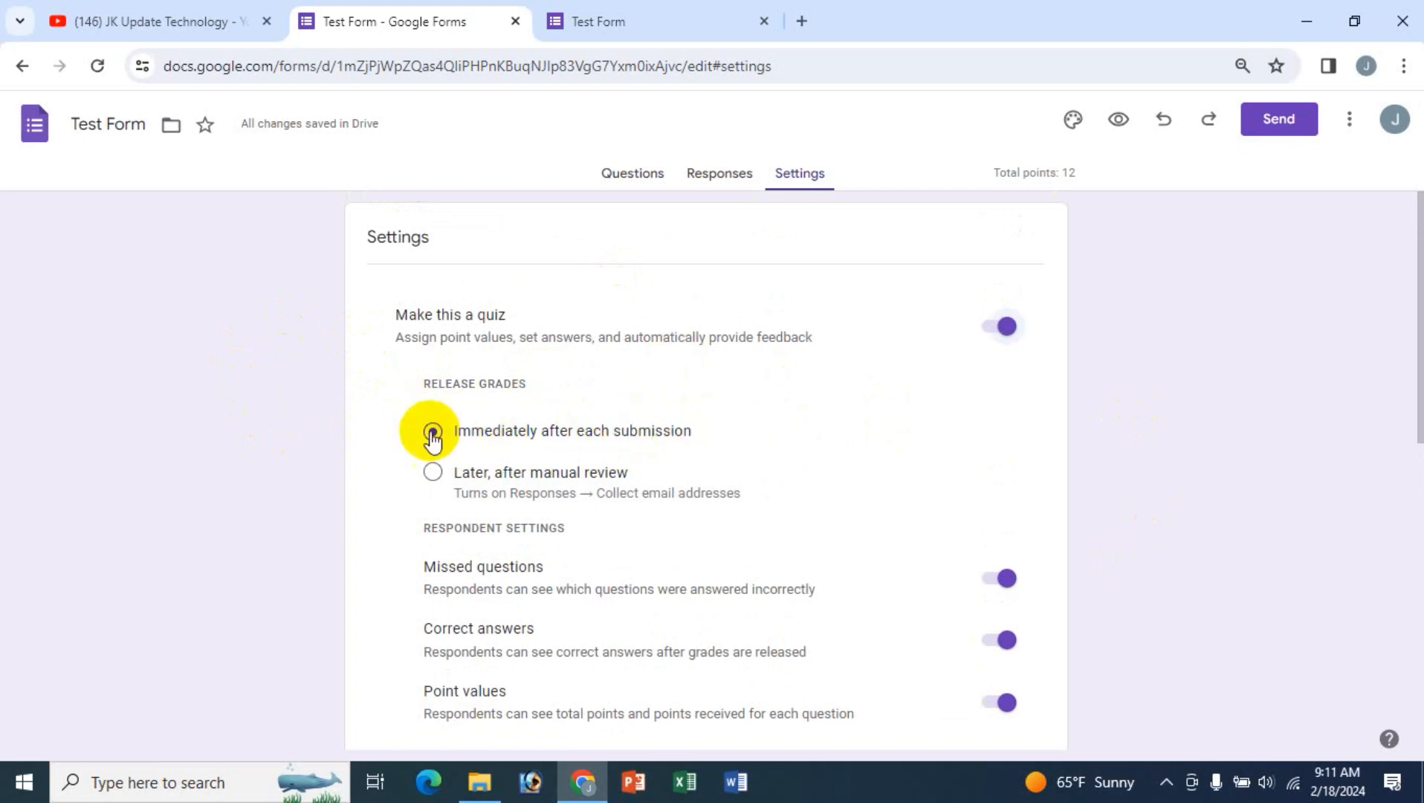
scroll(446, 475, "down", 1)
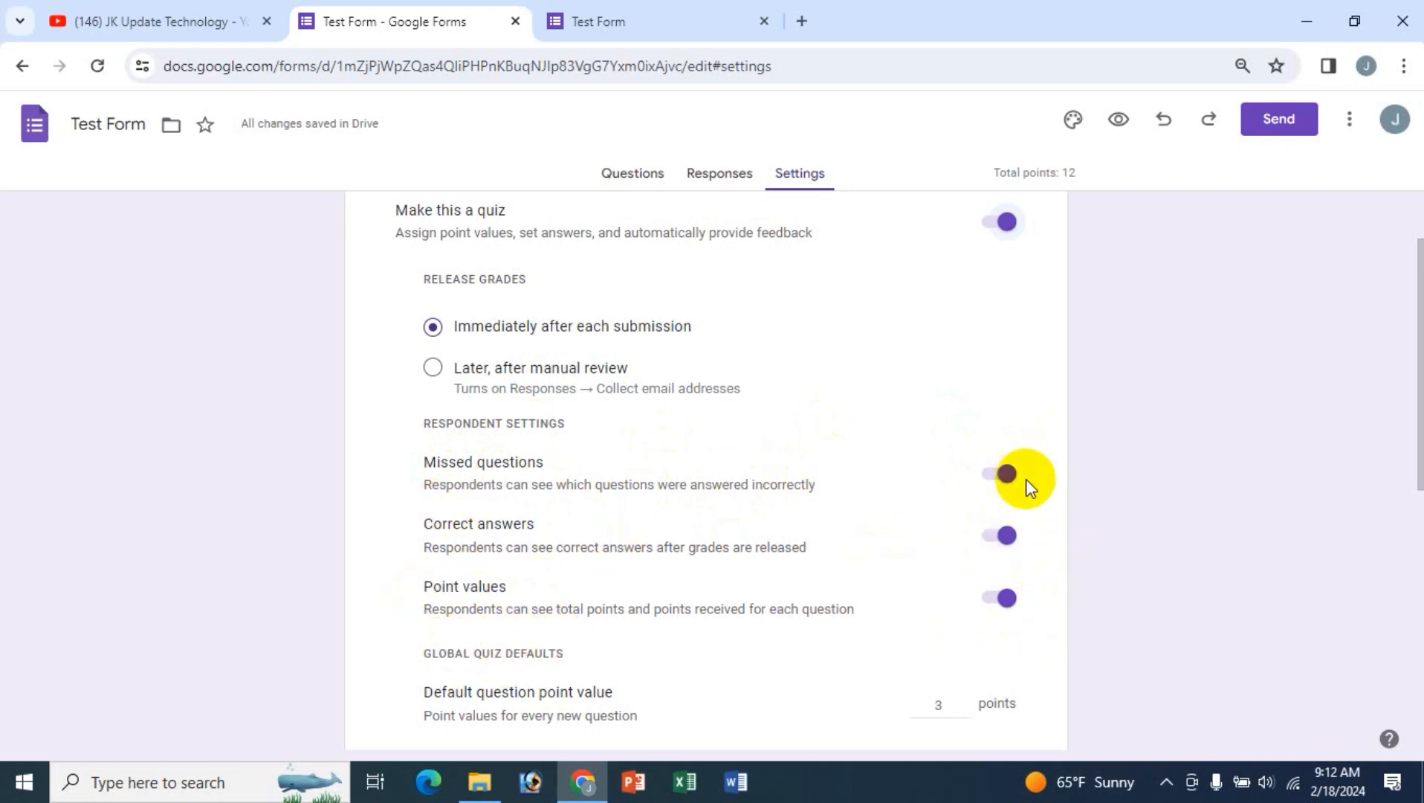
scroll(1115, 620, "down", 3)
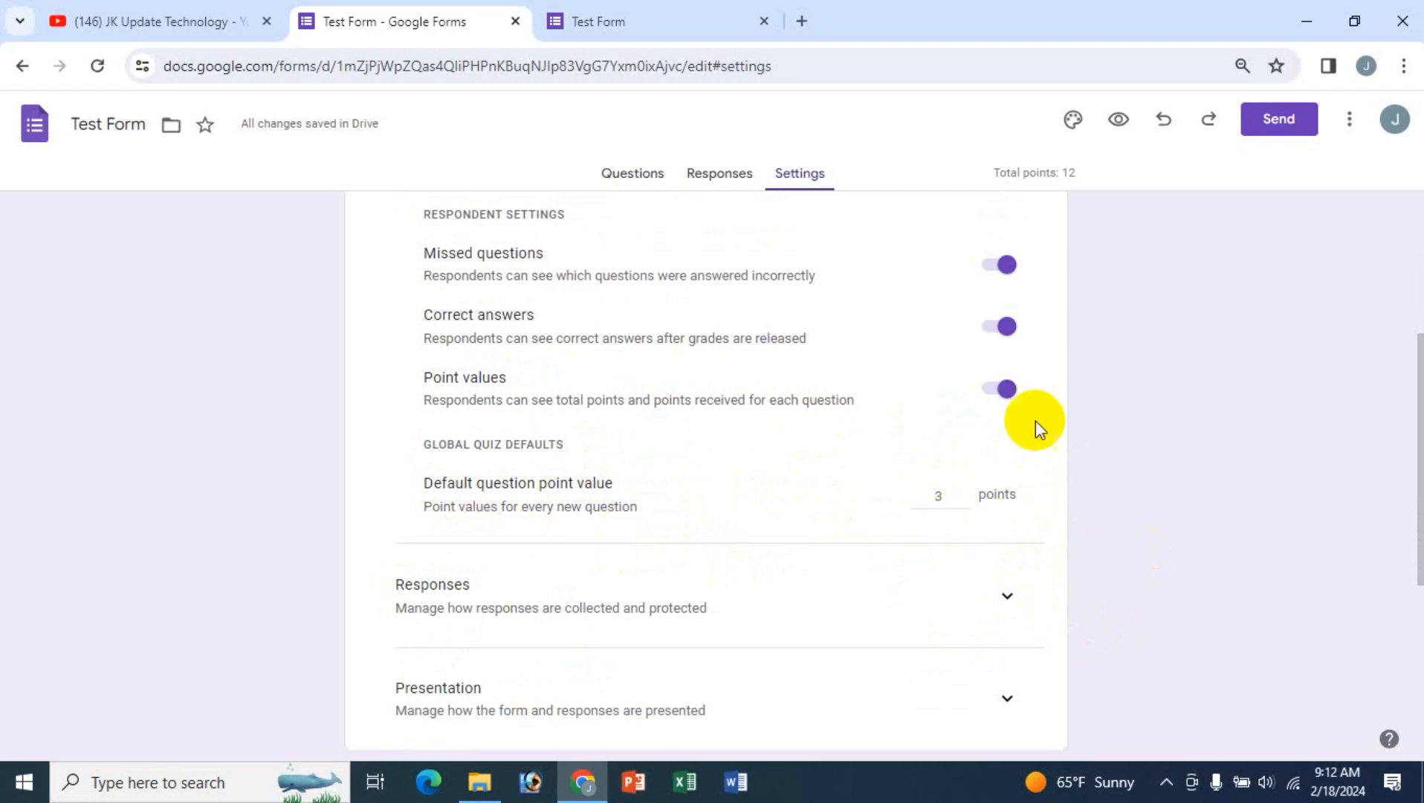
left_click(630, 179)
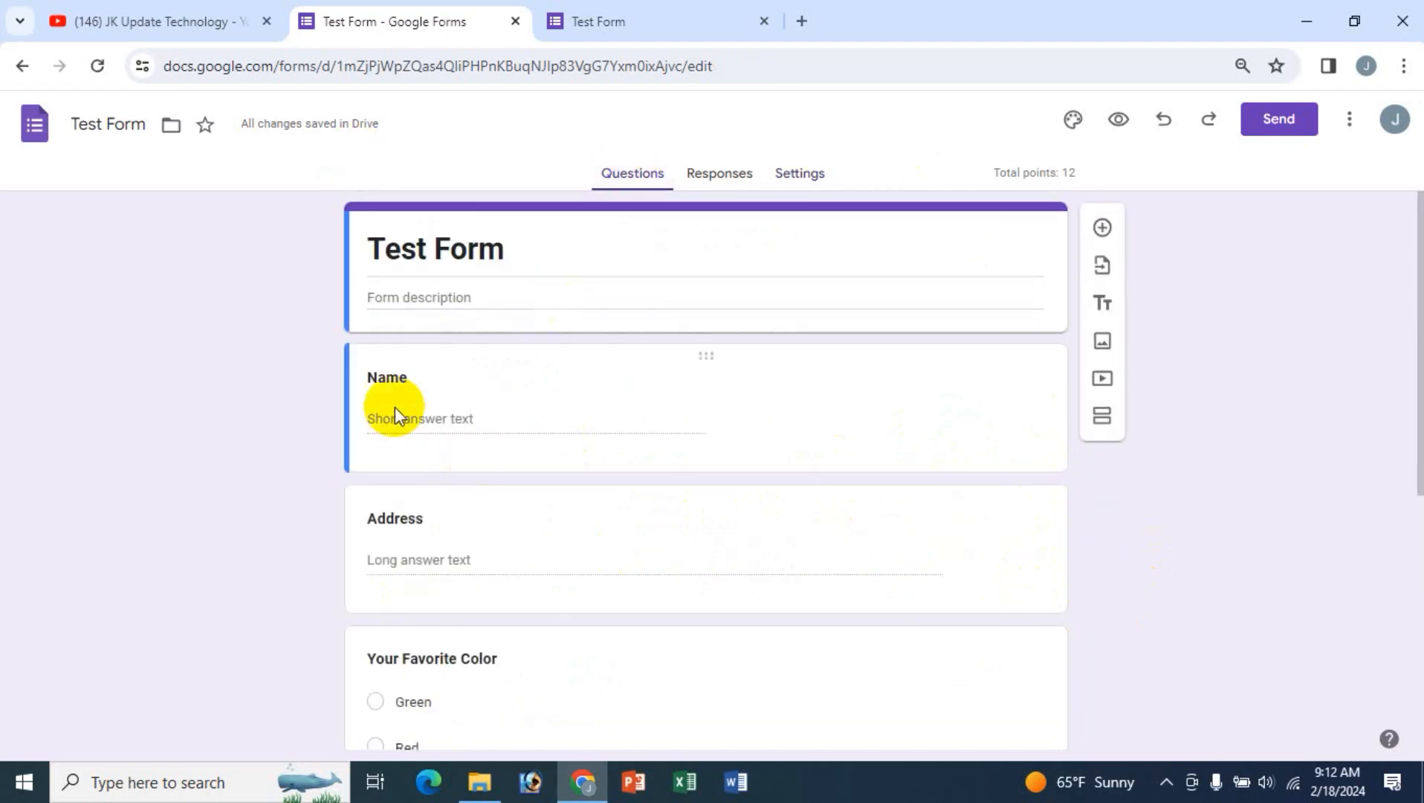
- Examine the point values assigned to the Name and Address questions in the editor
left_click(390, 376)
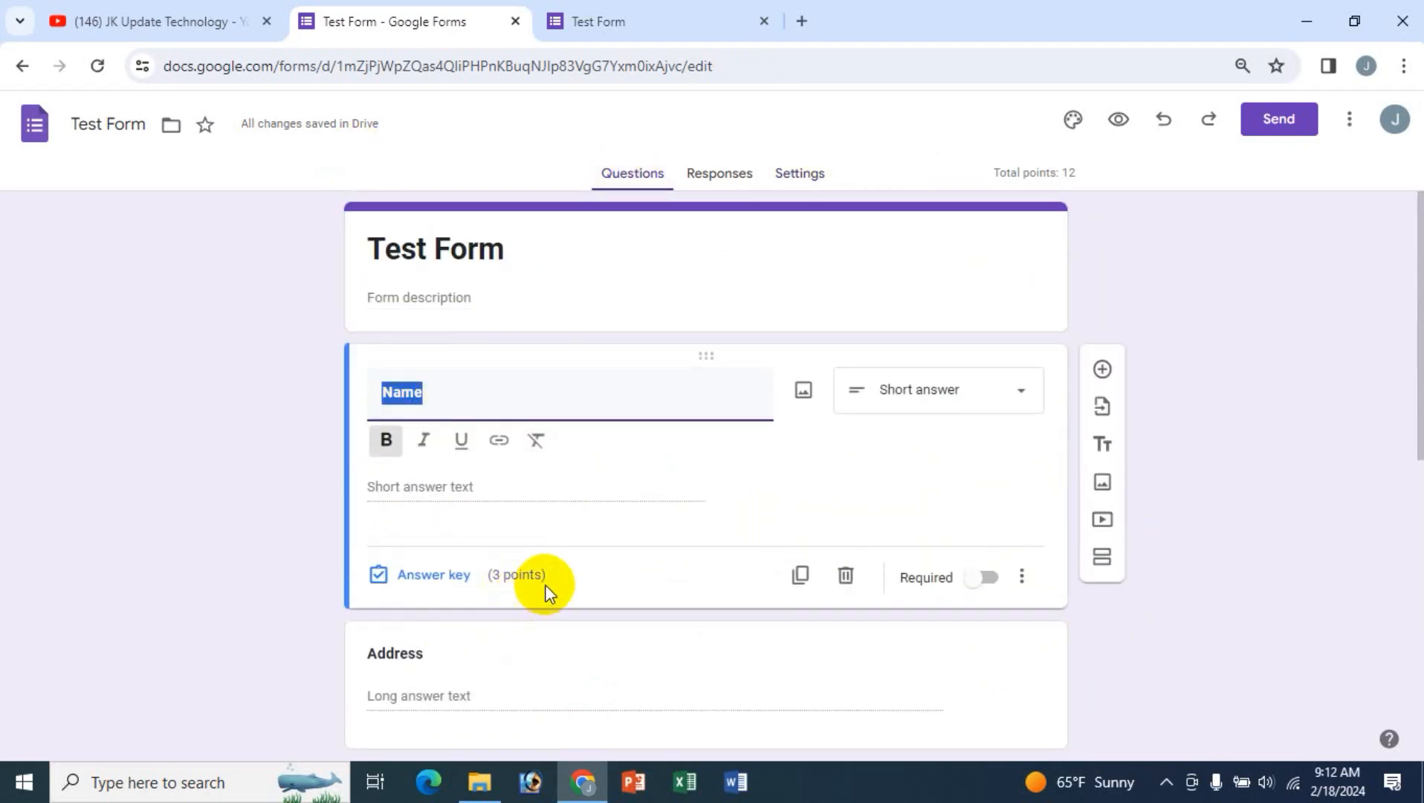
scroll(580, 595, "down", 3)
left_click(438, 476)
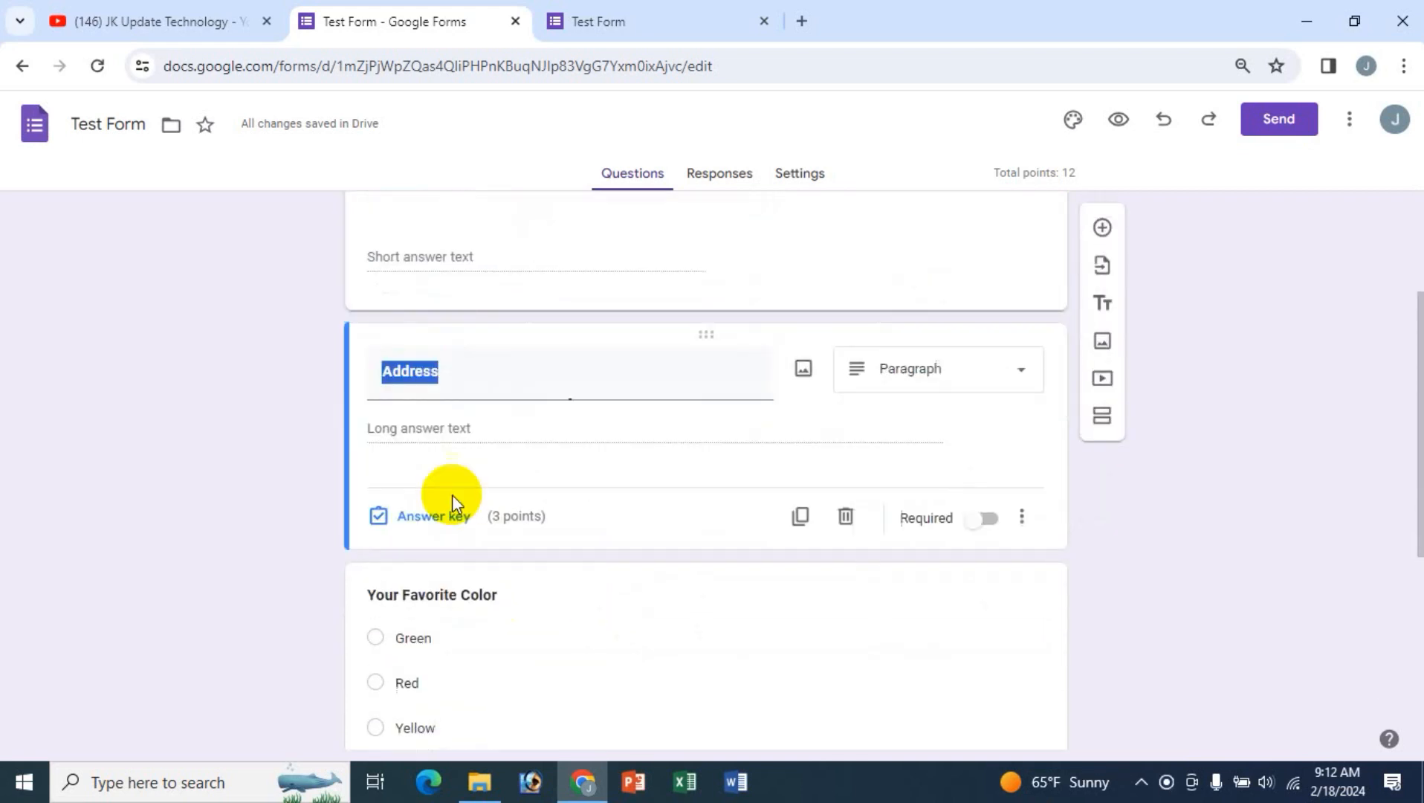
scroll(528, 658, "down", 3)
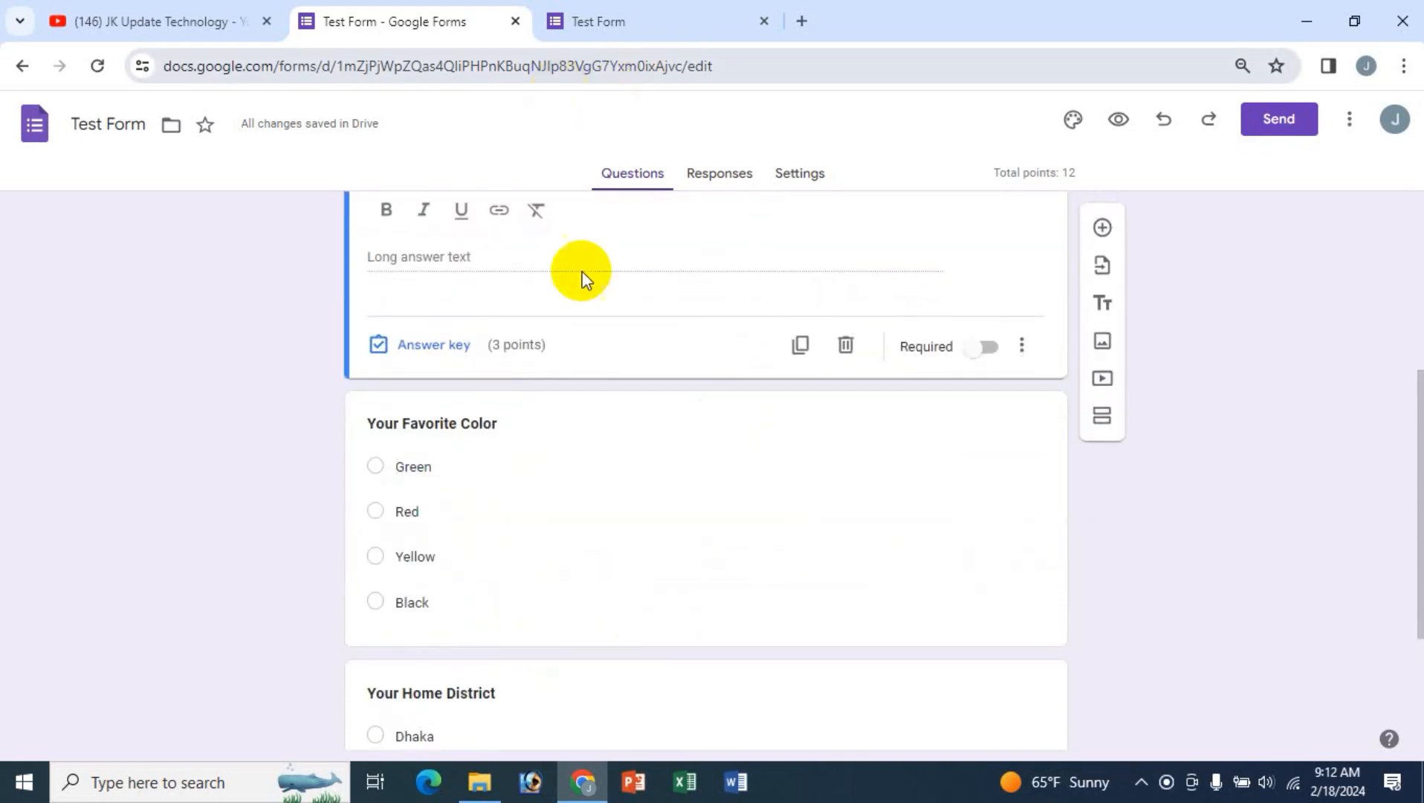
- Reload the respondent preview of Test Form and examine the point values shown for each question
left_click(640, 16)
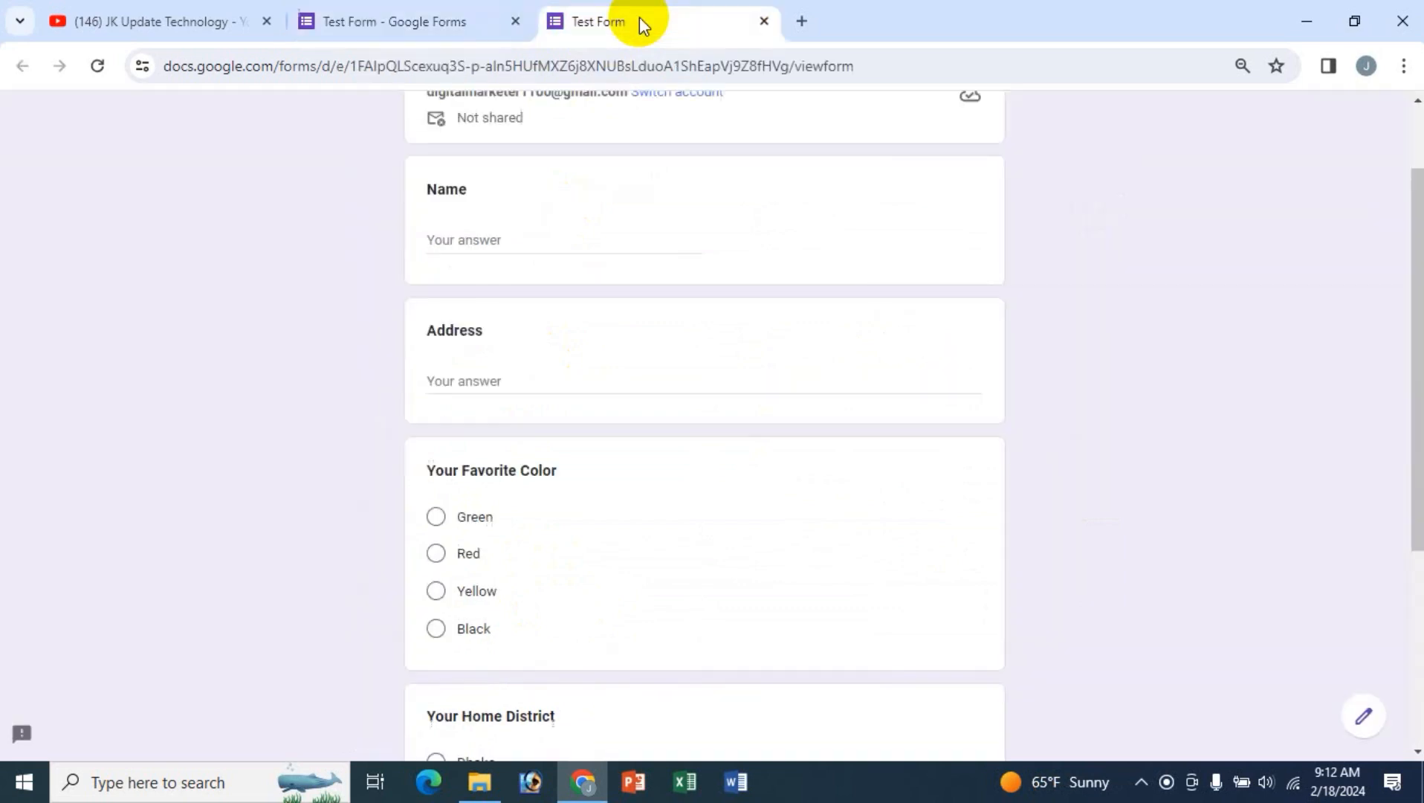
scroll(585, 455, "up", 3)
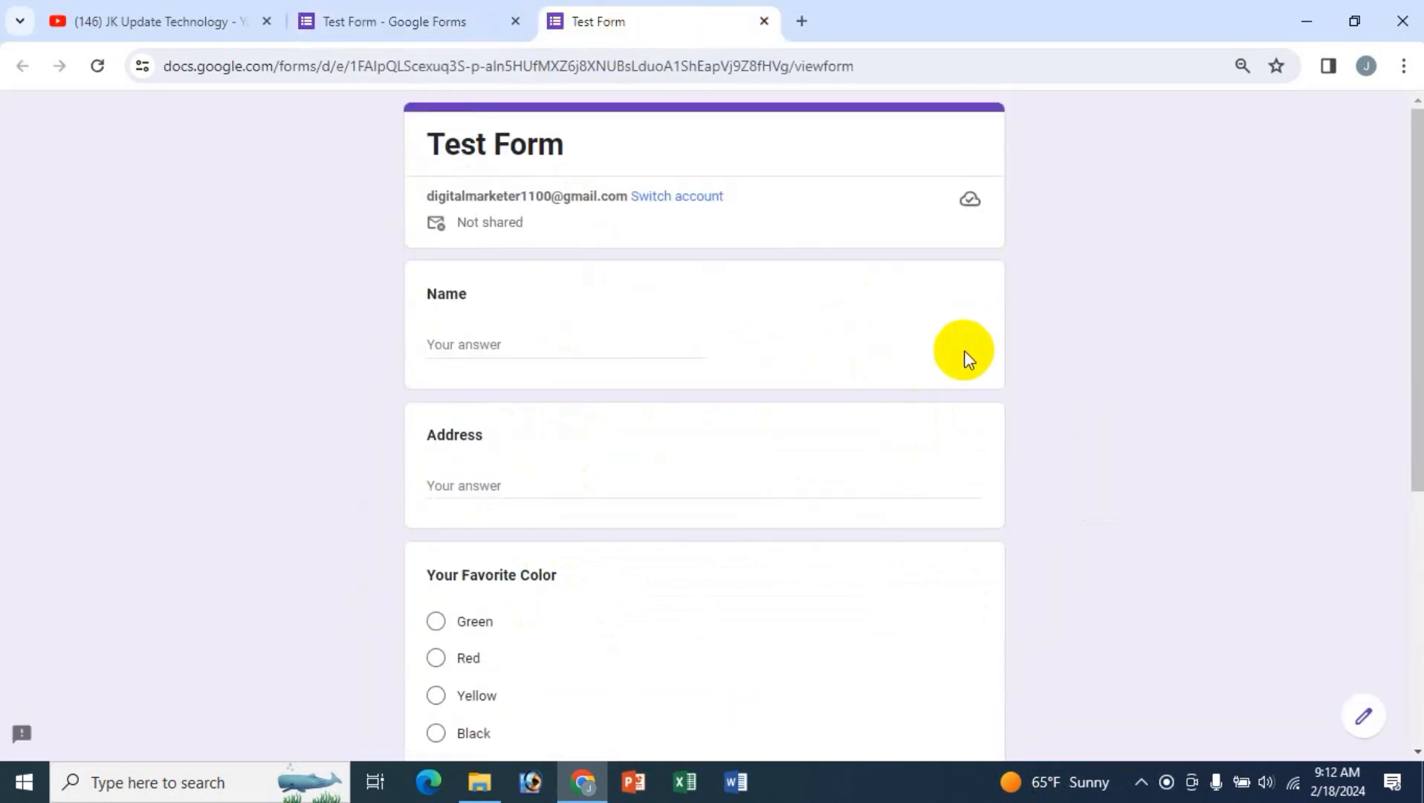
left_click(101, 72)
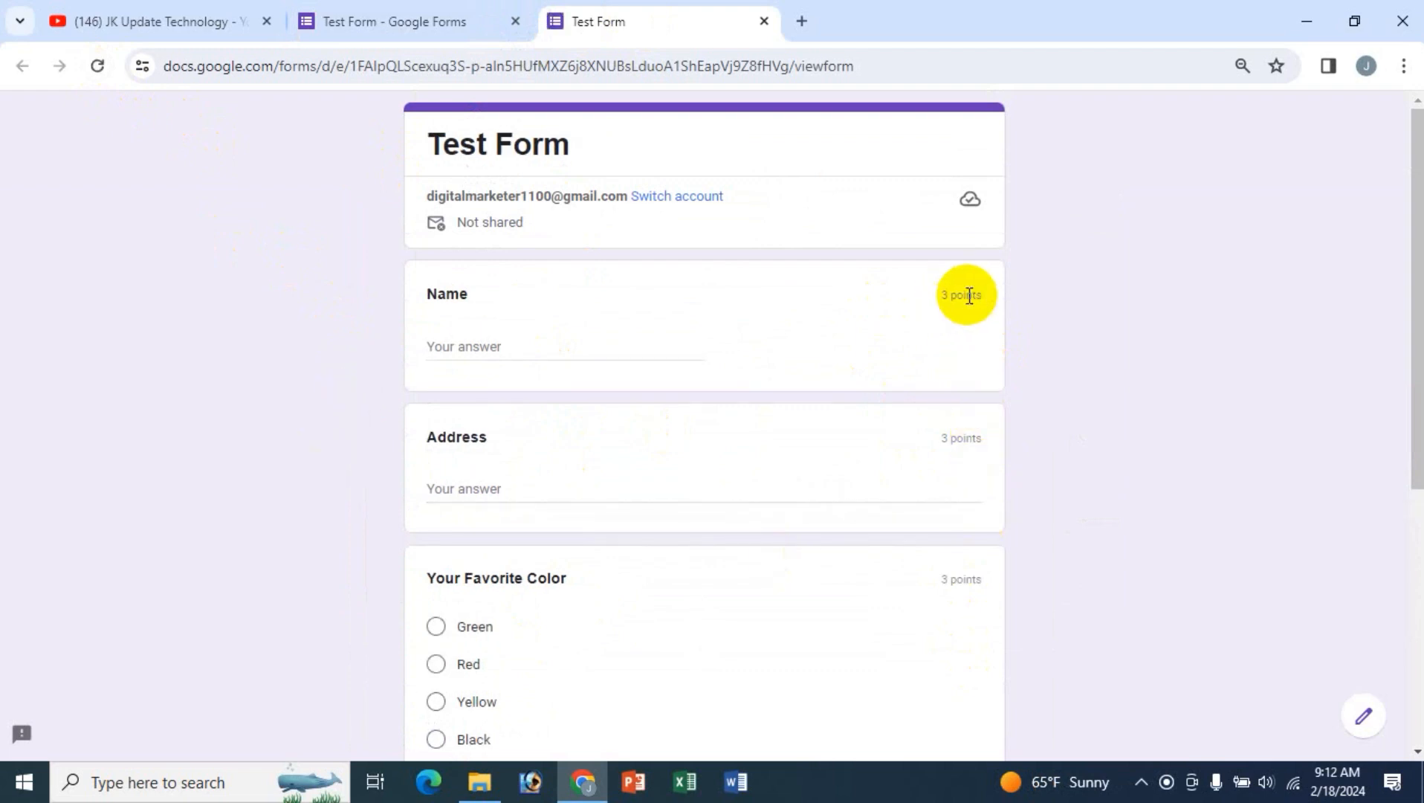
scroll(985, 543, "down", 5)
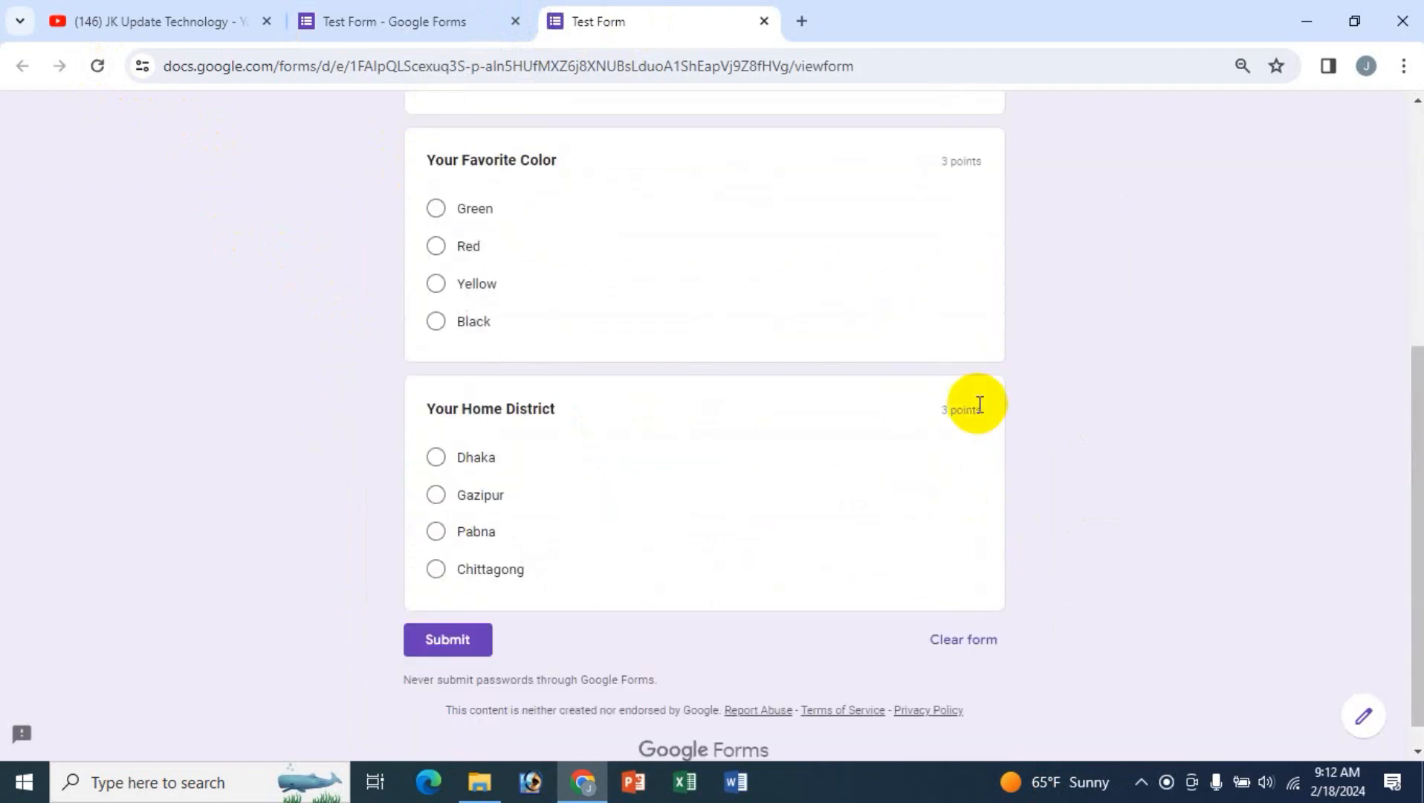
scroll(980, 404, "up", 5)
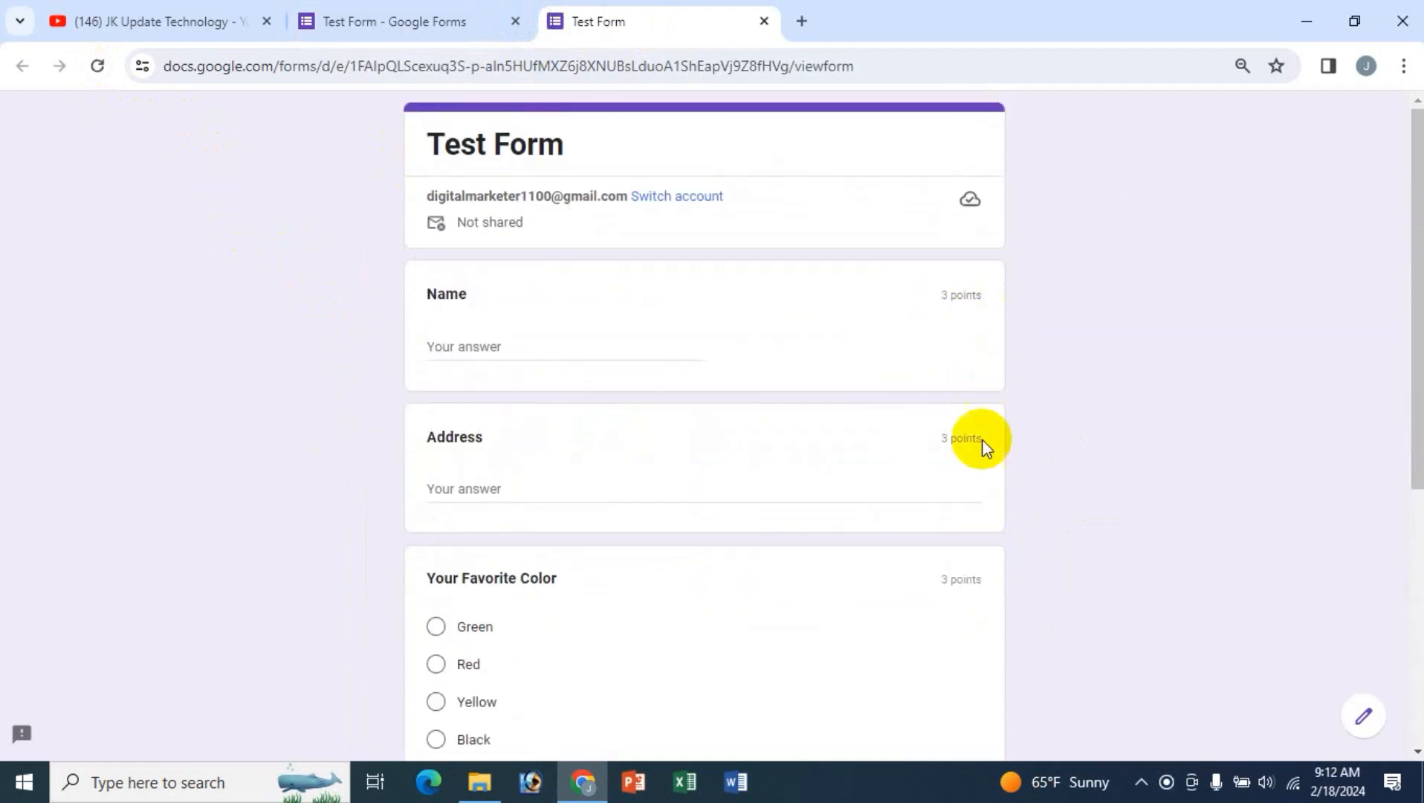
scroll(866, 529, "down", 2)
scroll(862, 524, "up", 3)
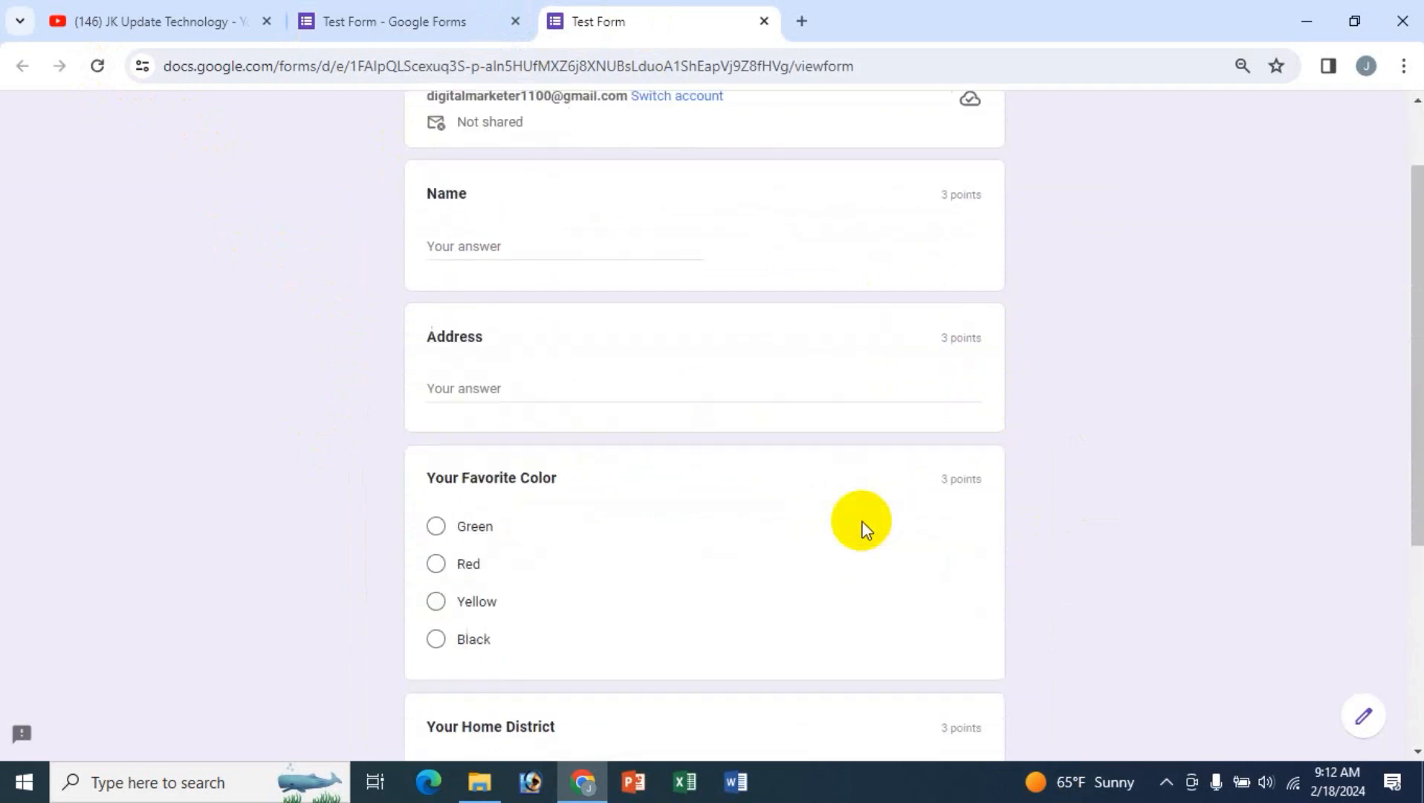
- Return to the Test Form editor and review the quiz settings and the Address question
left_click(435, 15)
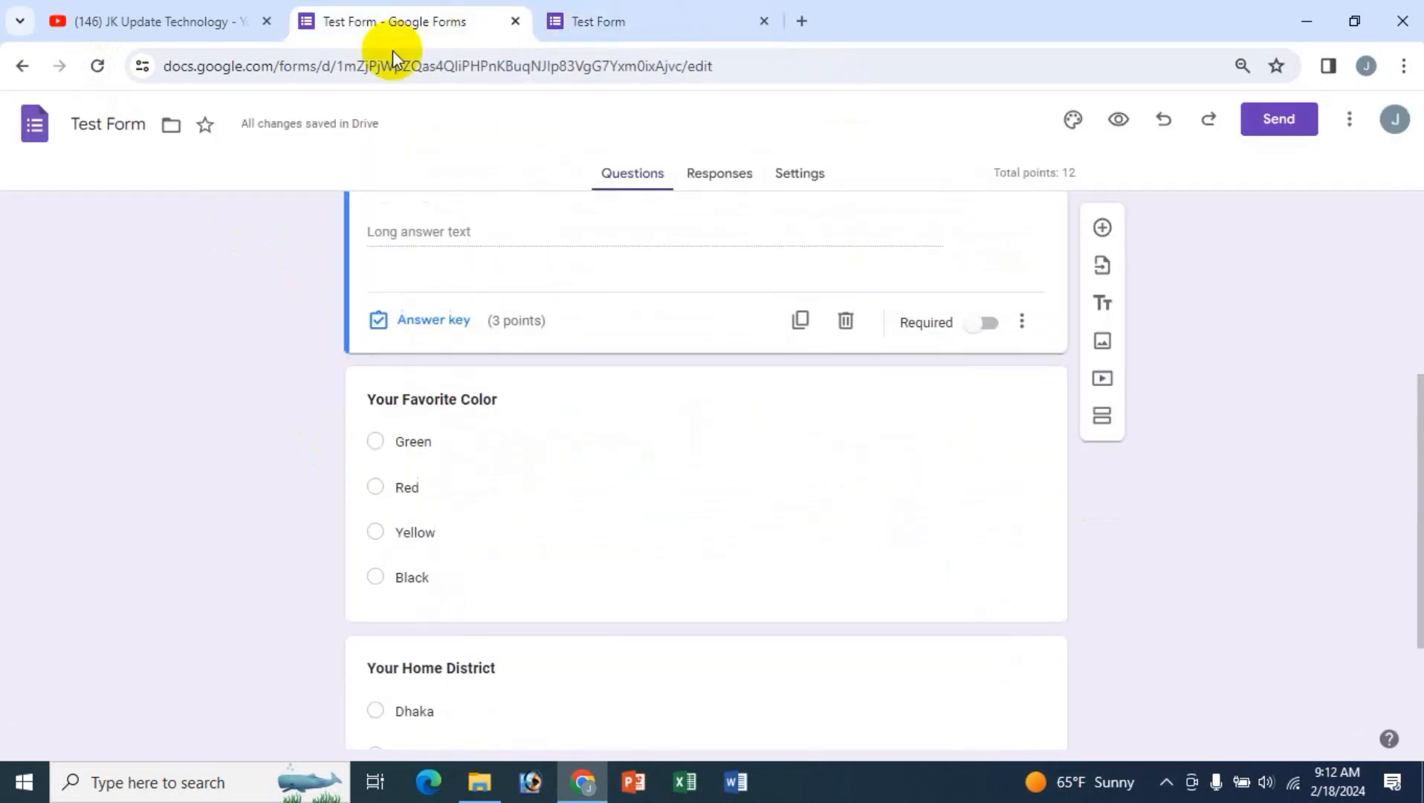
left_click(796, 177)
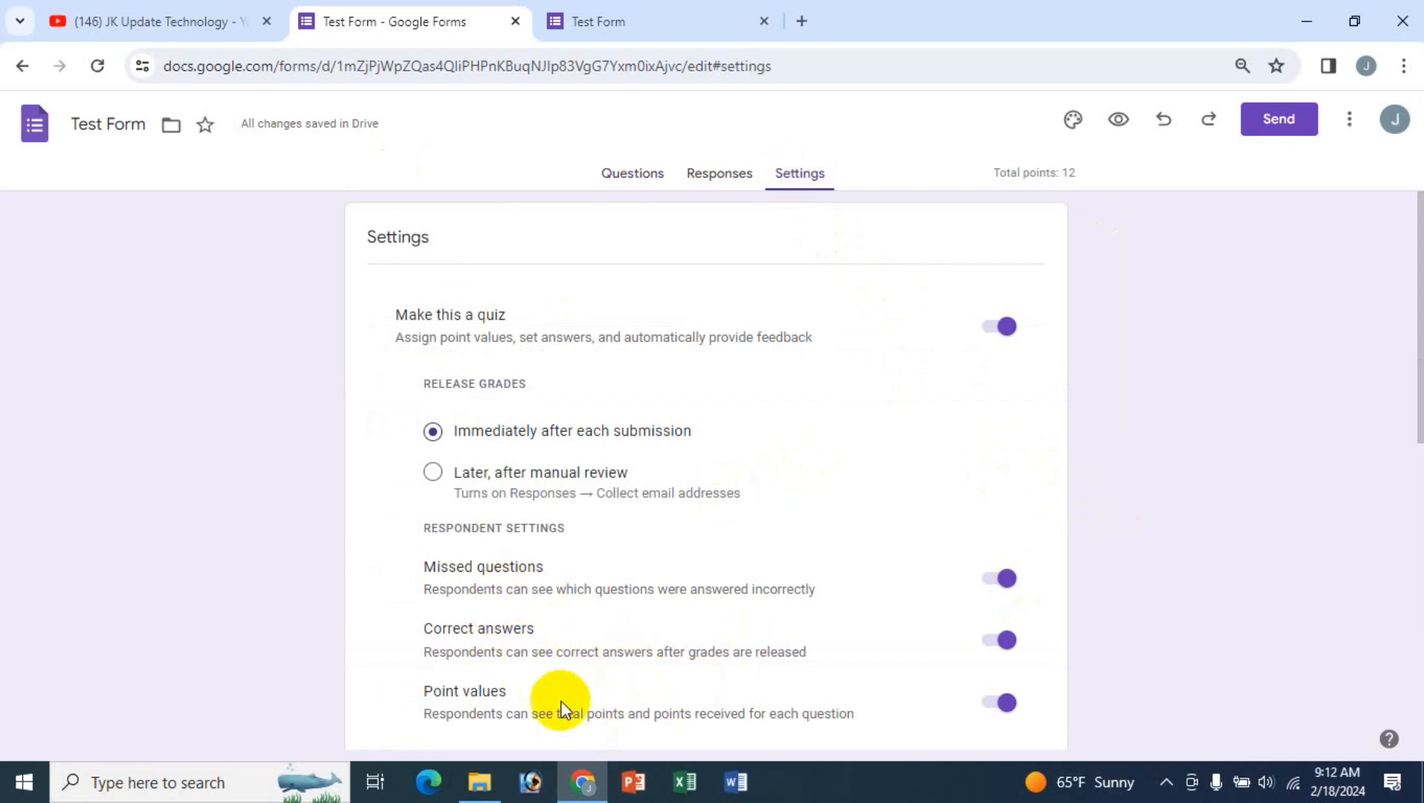
left_click(628, 175)
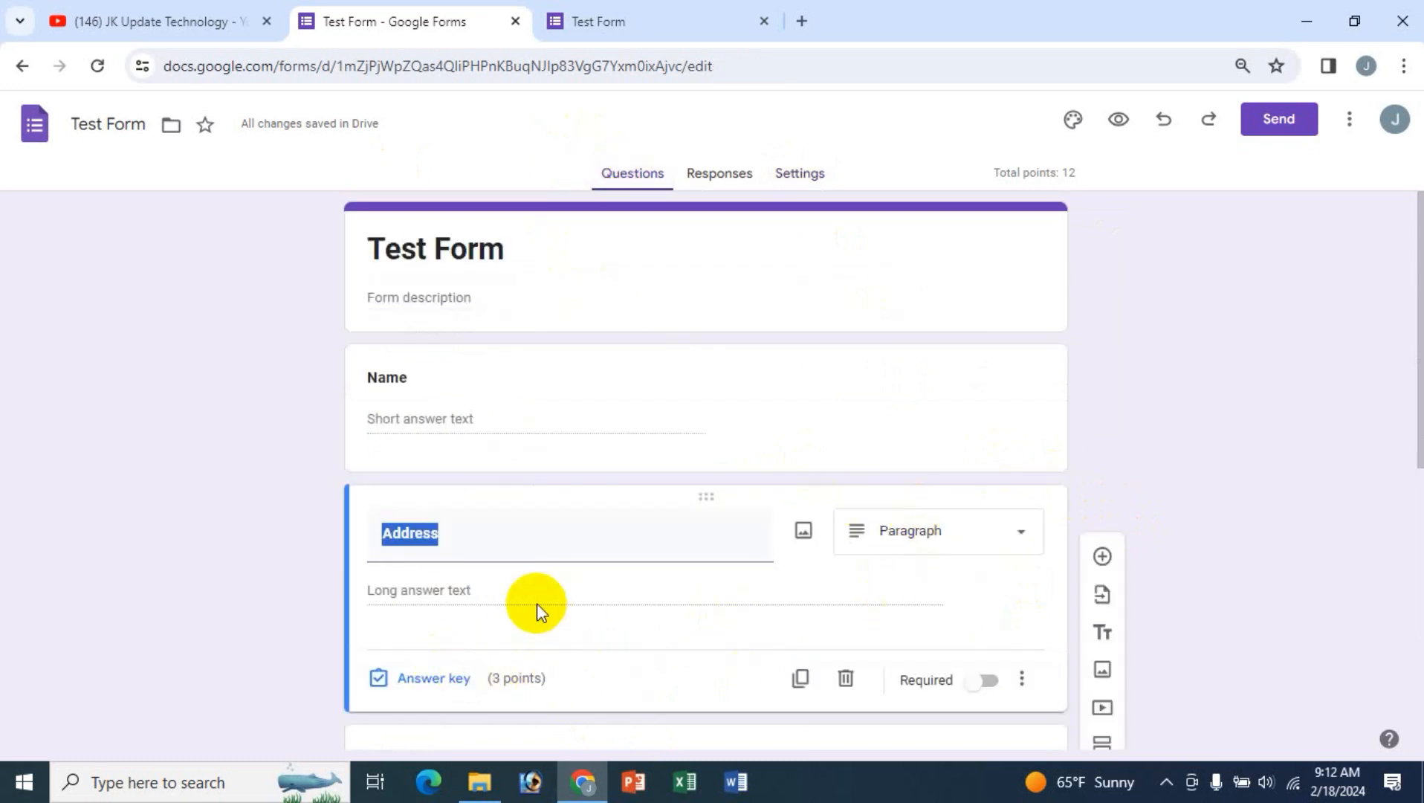
scroll(223, 609, "down", 1)
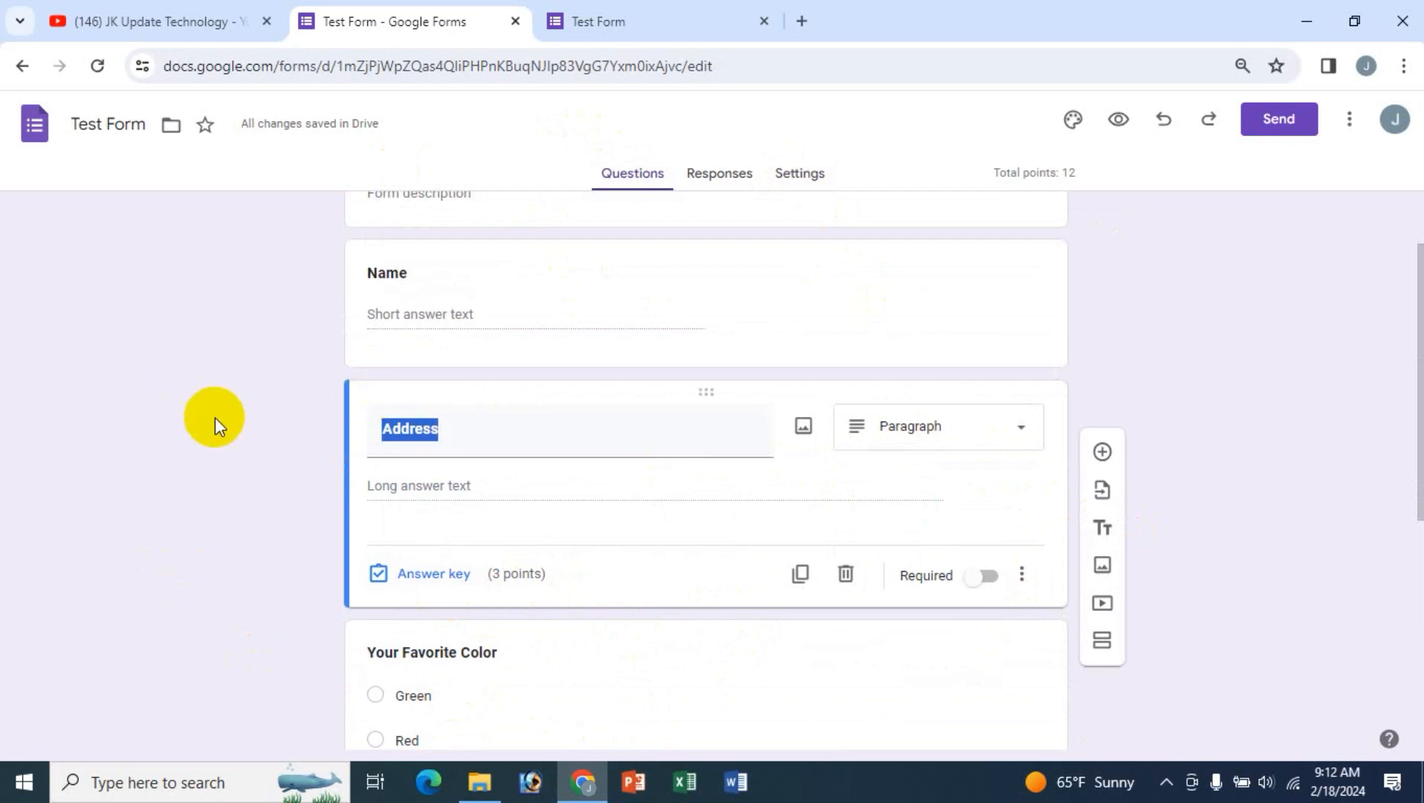
scroll(215, 417, "down", 2)
scroll(212, 418, "up", 2)
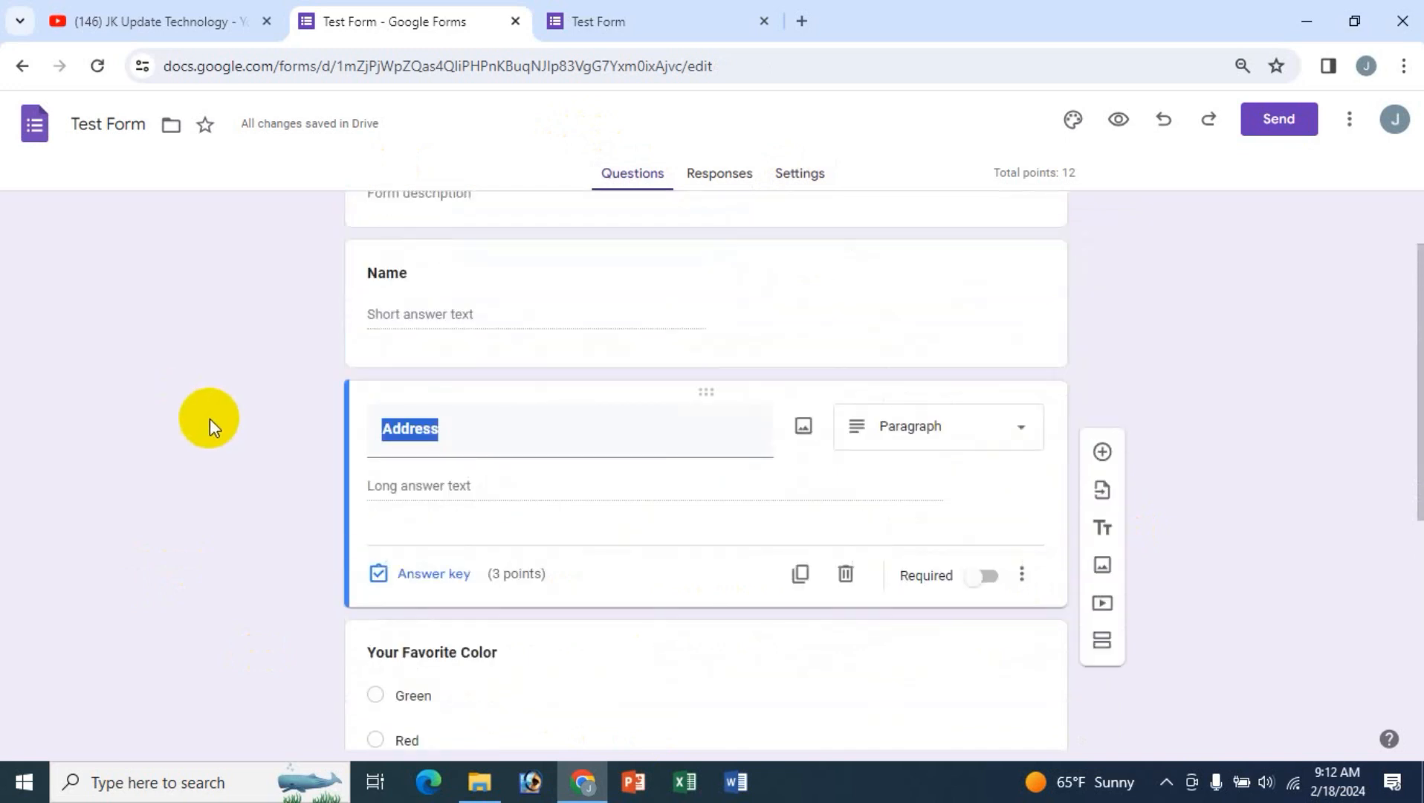
left_click(450, 447)
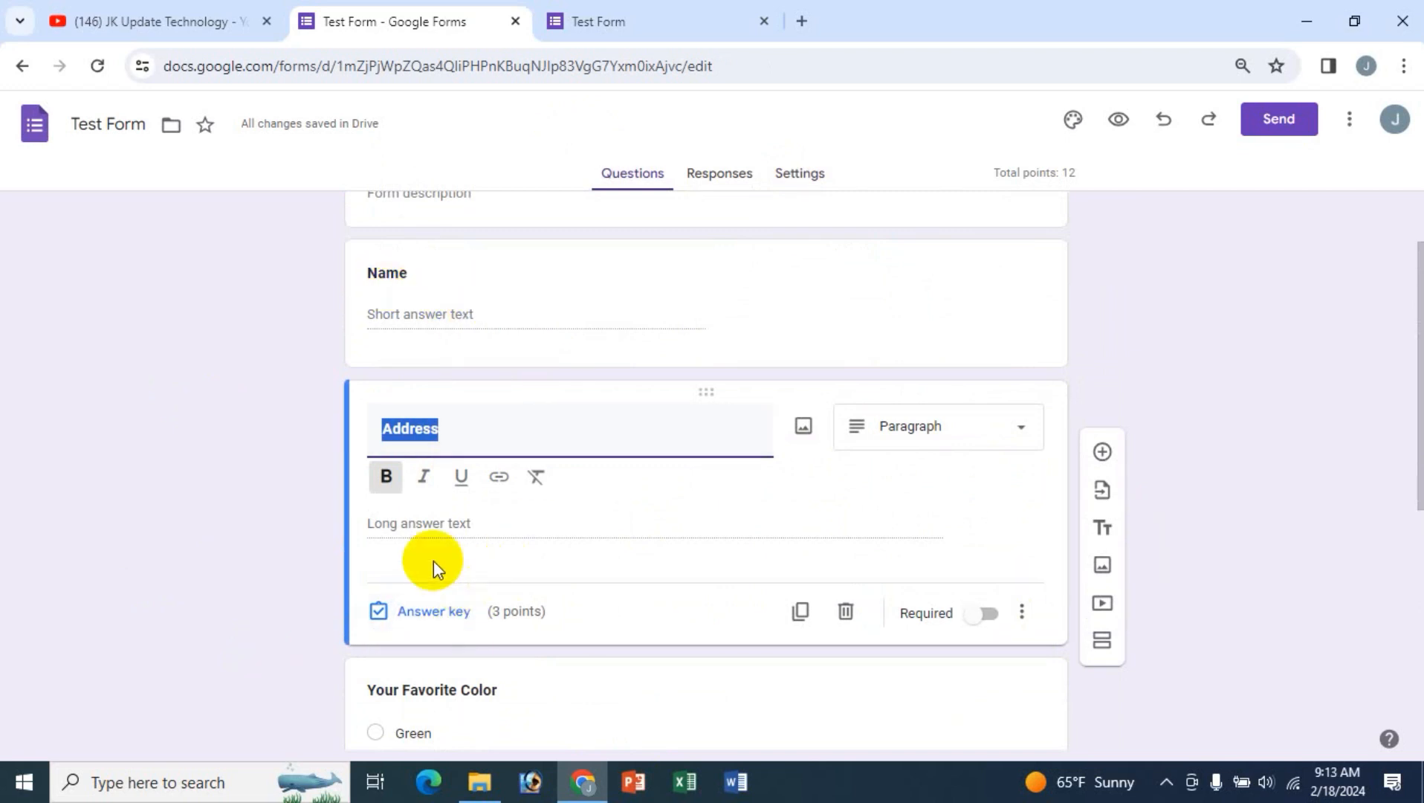
- Set the Name question's point value to 0 in its answer key
left_click(407, 276)
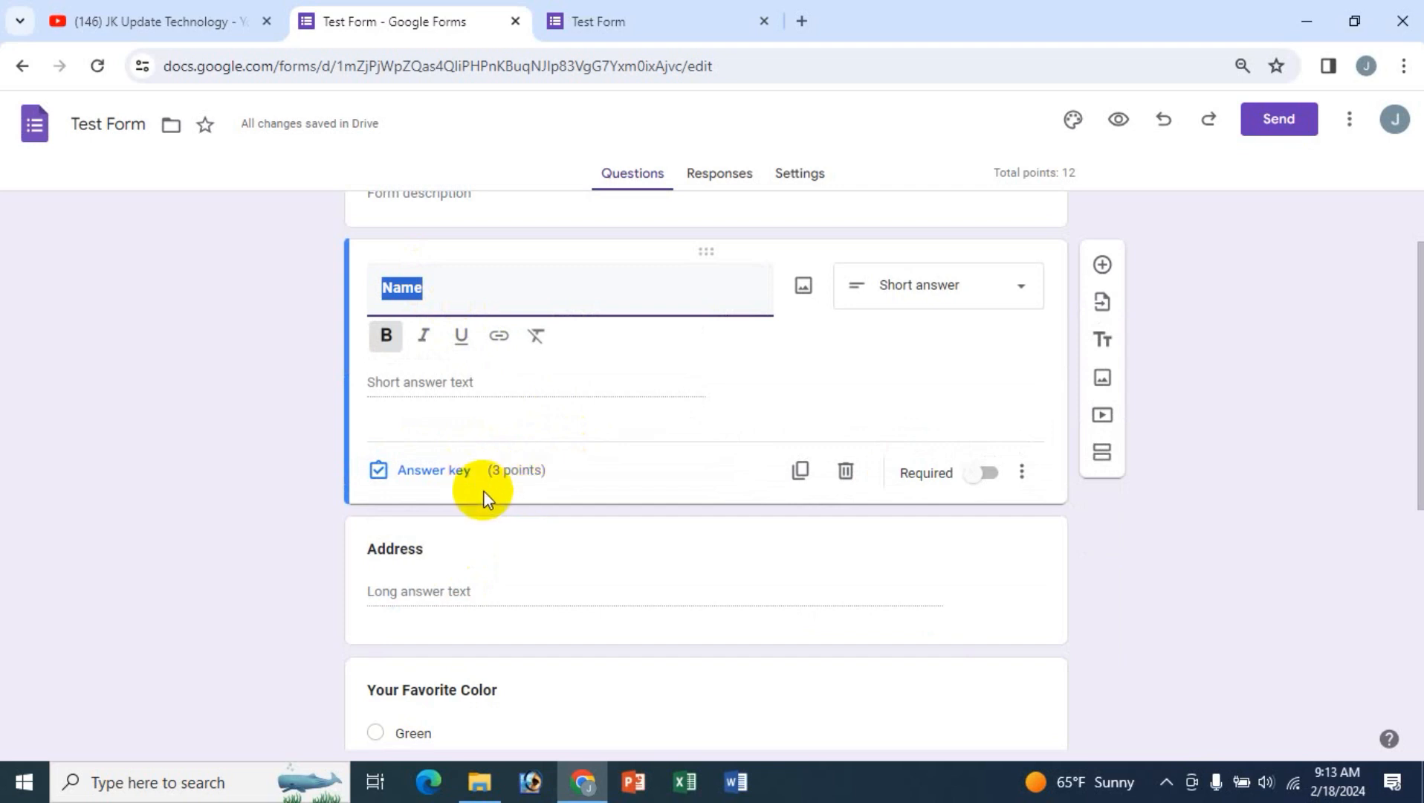
left_click(453, 475)
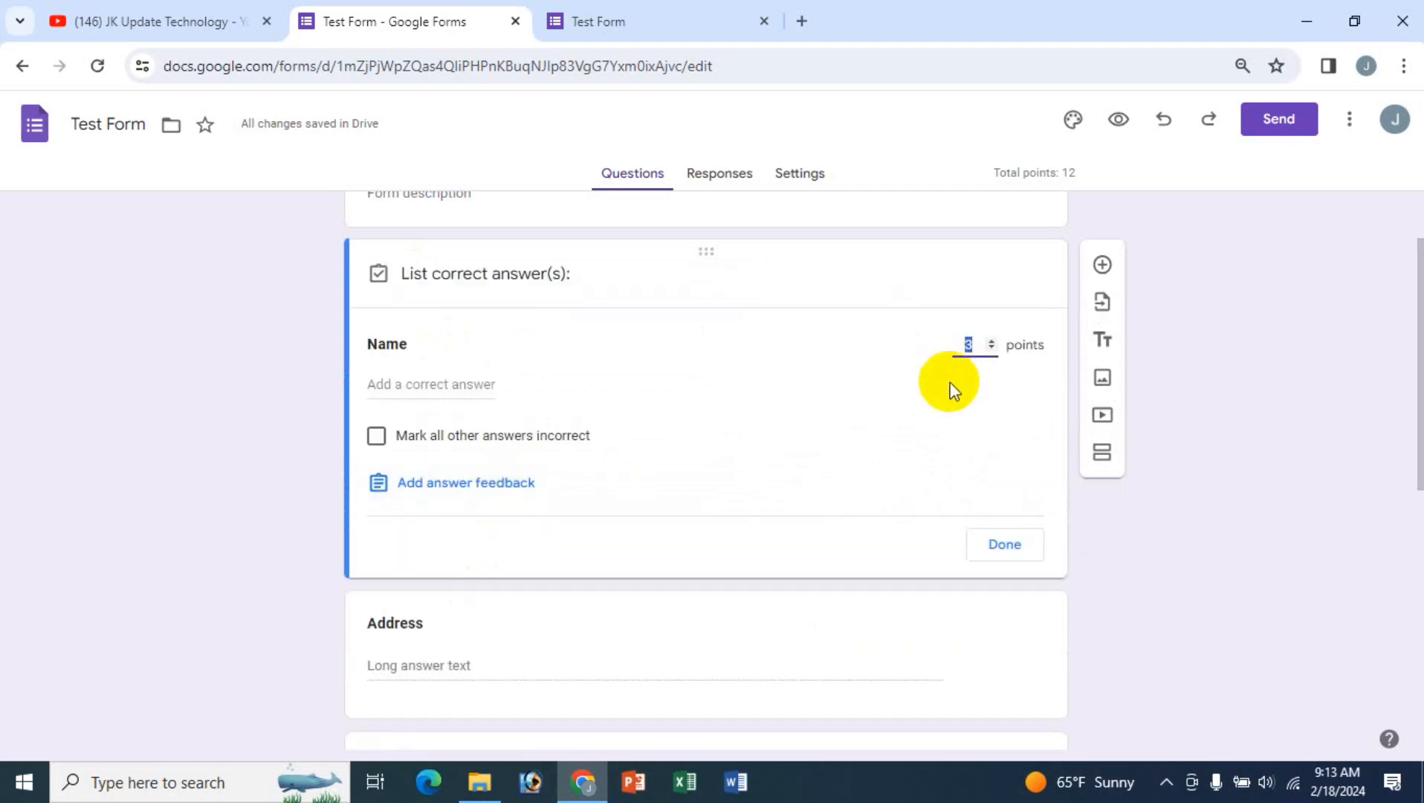
type("0")
left_click(1004, 545)
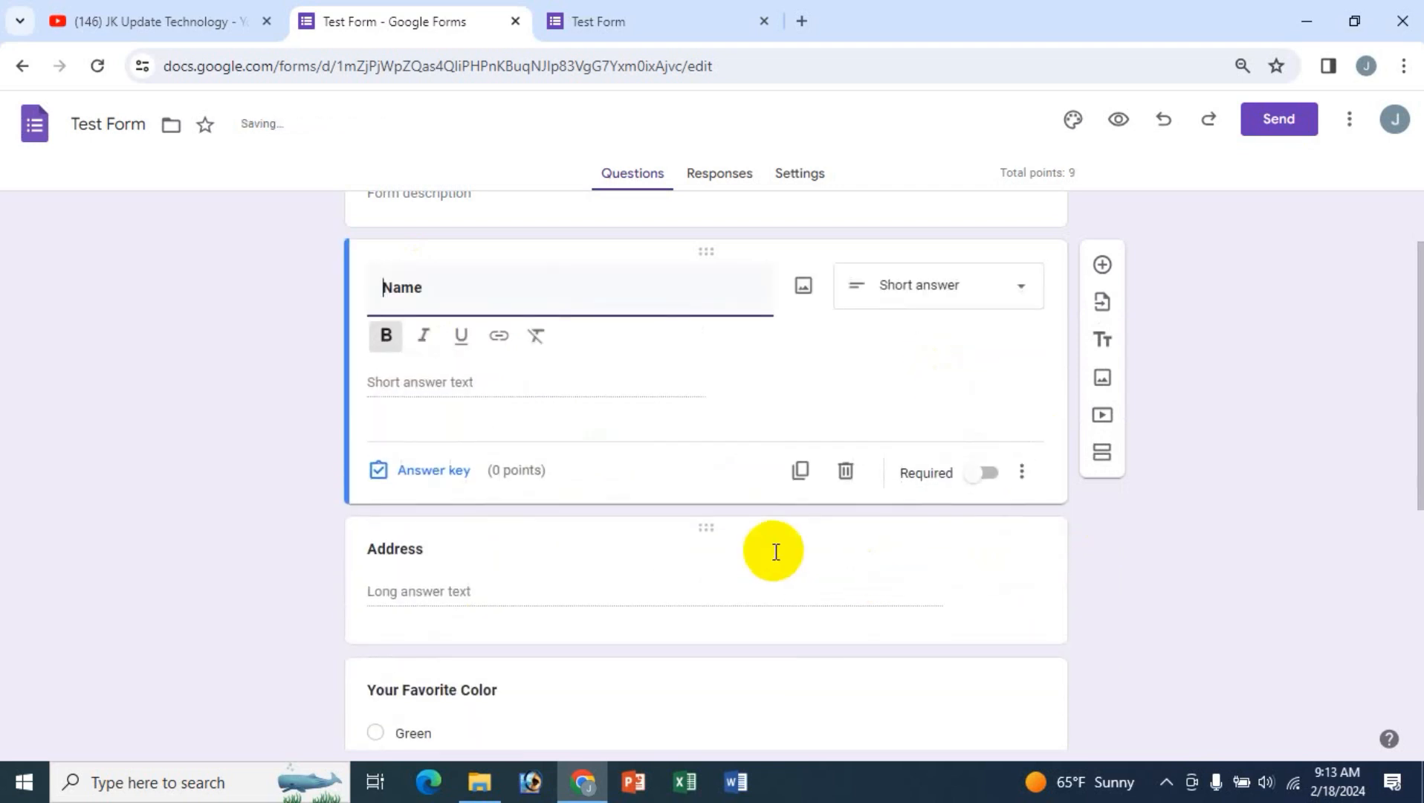
- Set the Address question's point value to 0 in its answer key
left_click(416, 446)
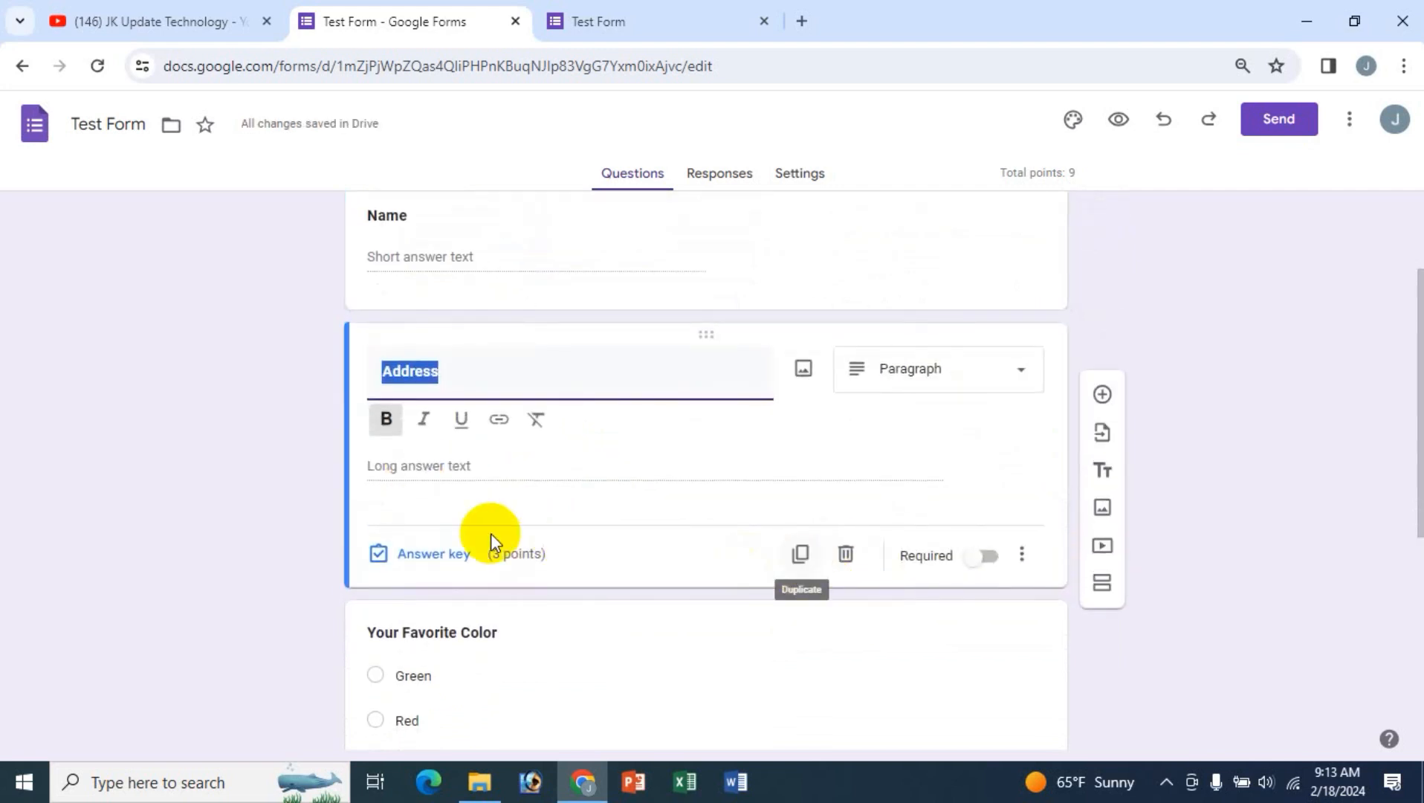
left_click(454, 558)
type("0")
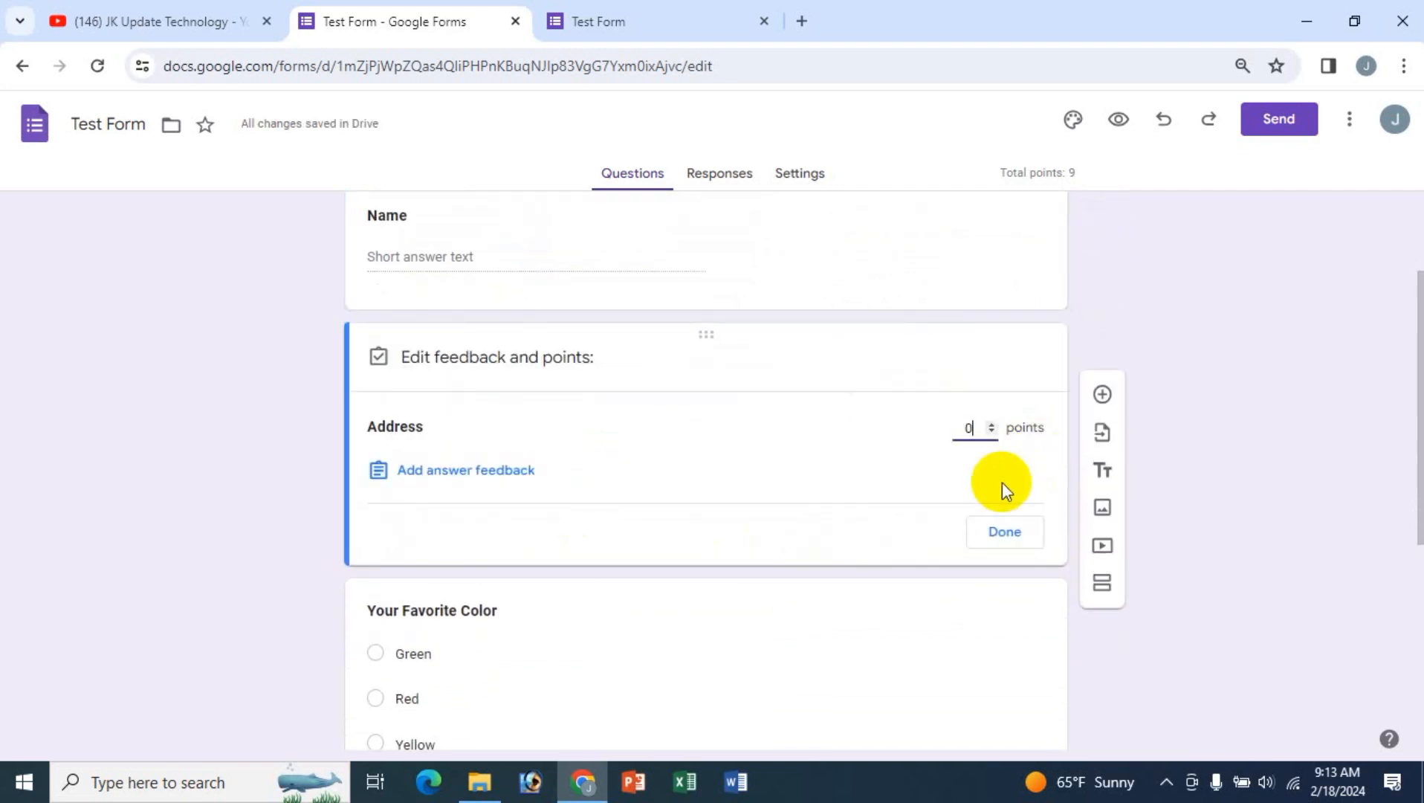
left_click(1005, 531)
- Reload the respondent preview and check the point values of all questions again
left_click(721, 17)
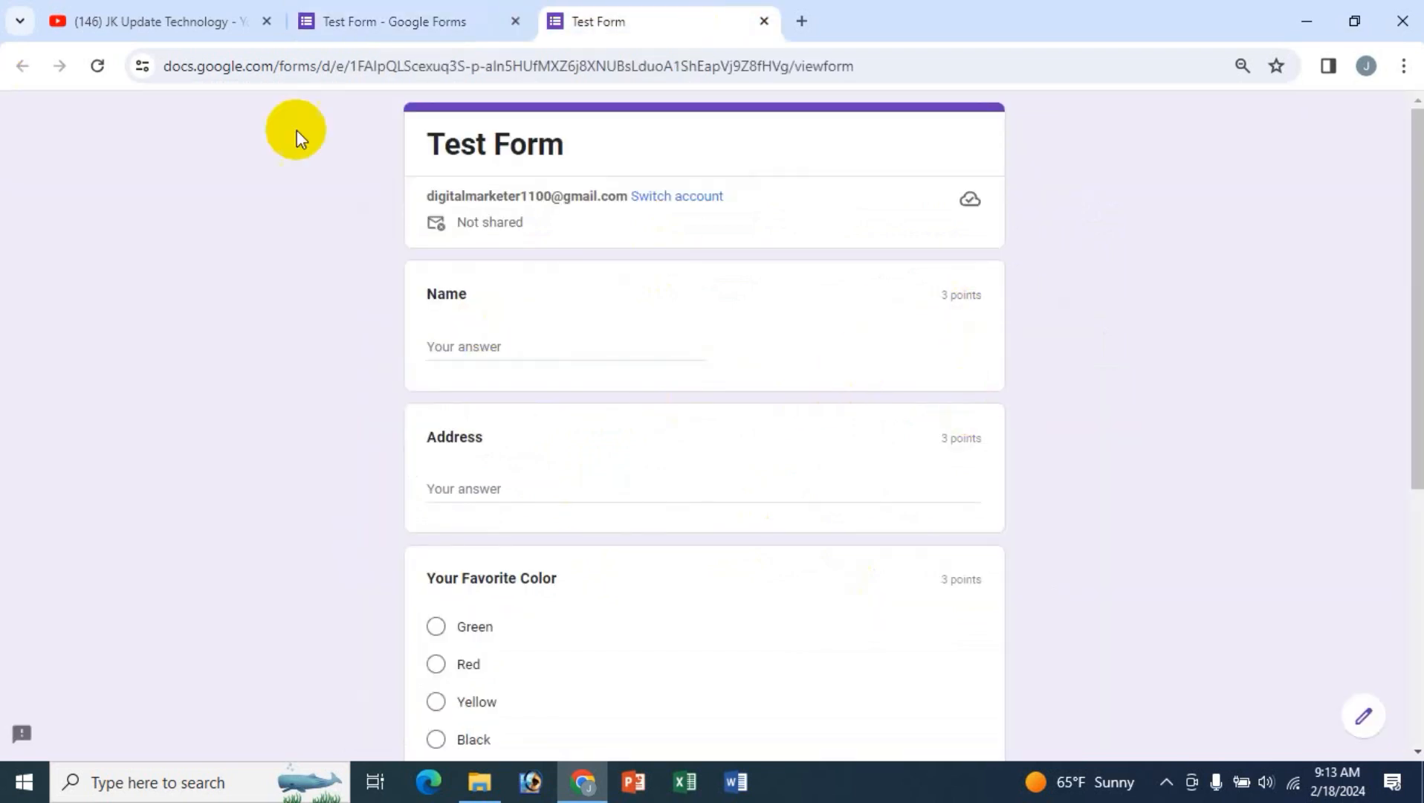
left_click(98, 69)
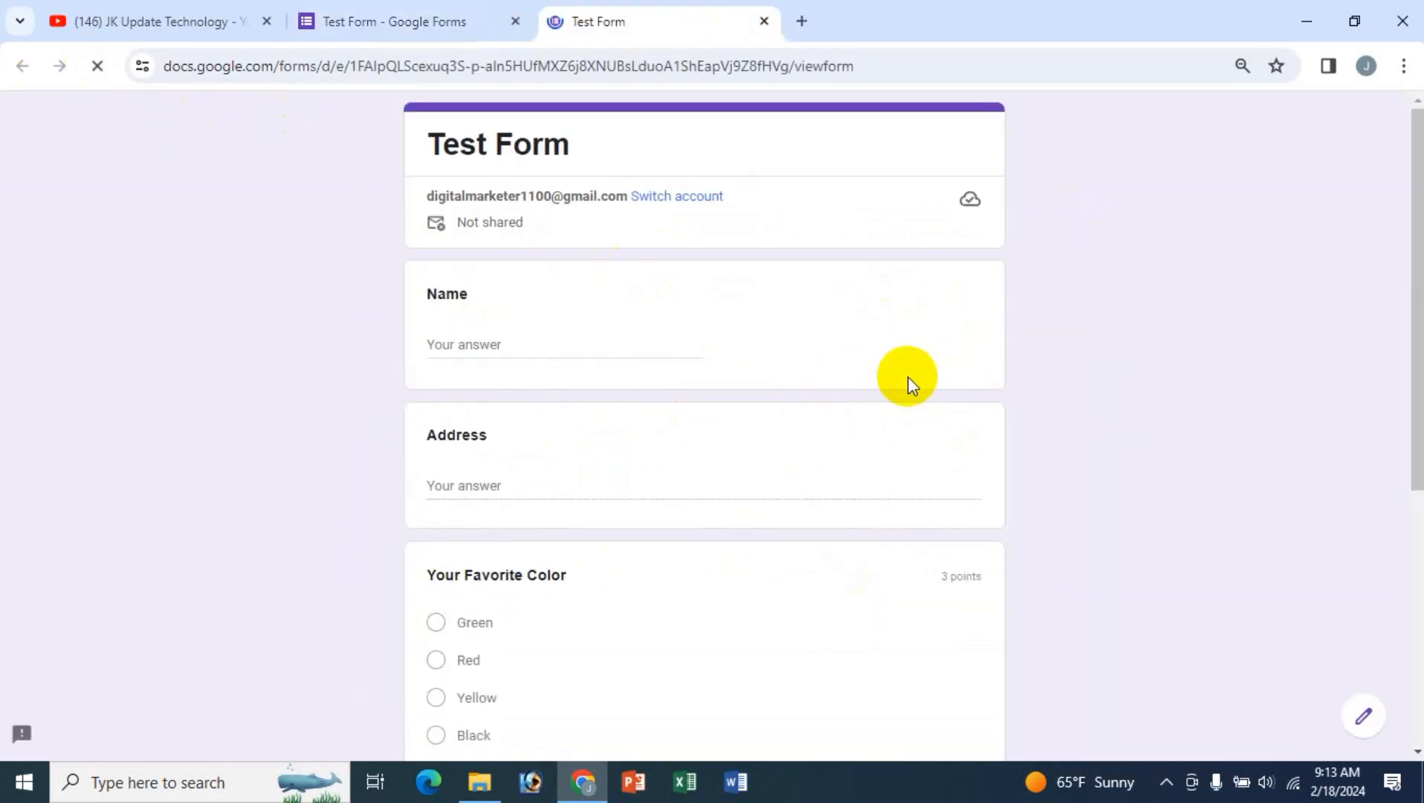
scroll(1075, 516, "down", 3)
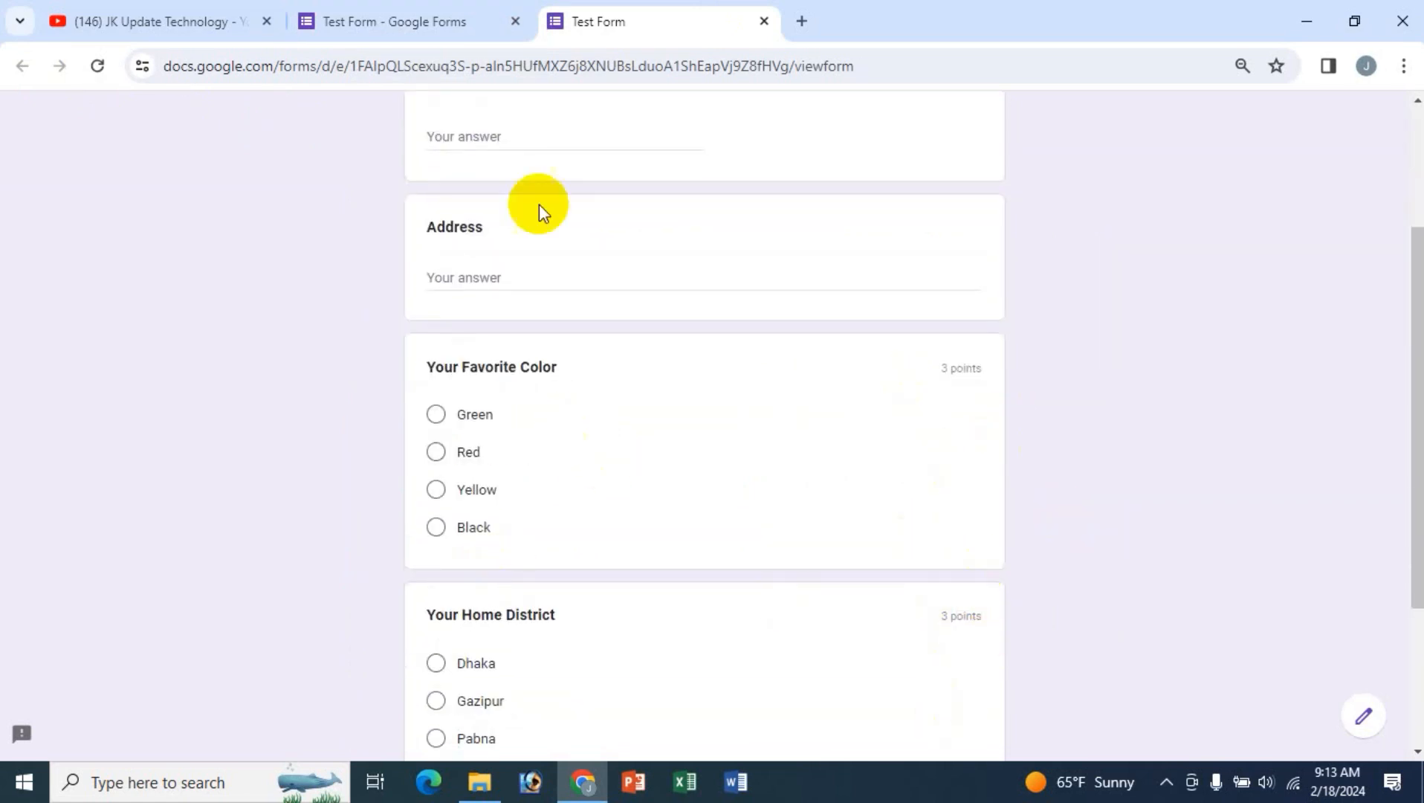
scroll(882, 383, "up", 3)
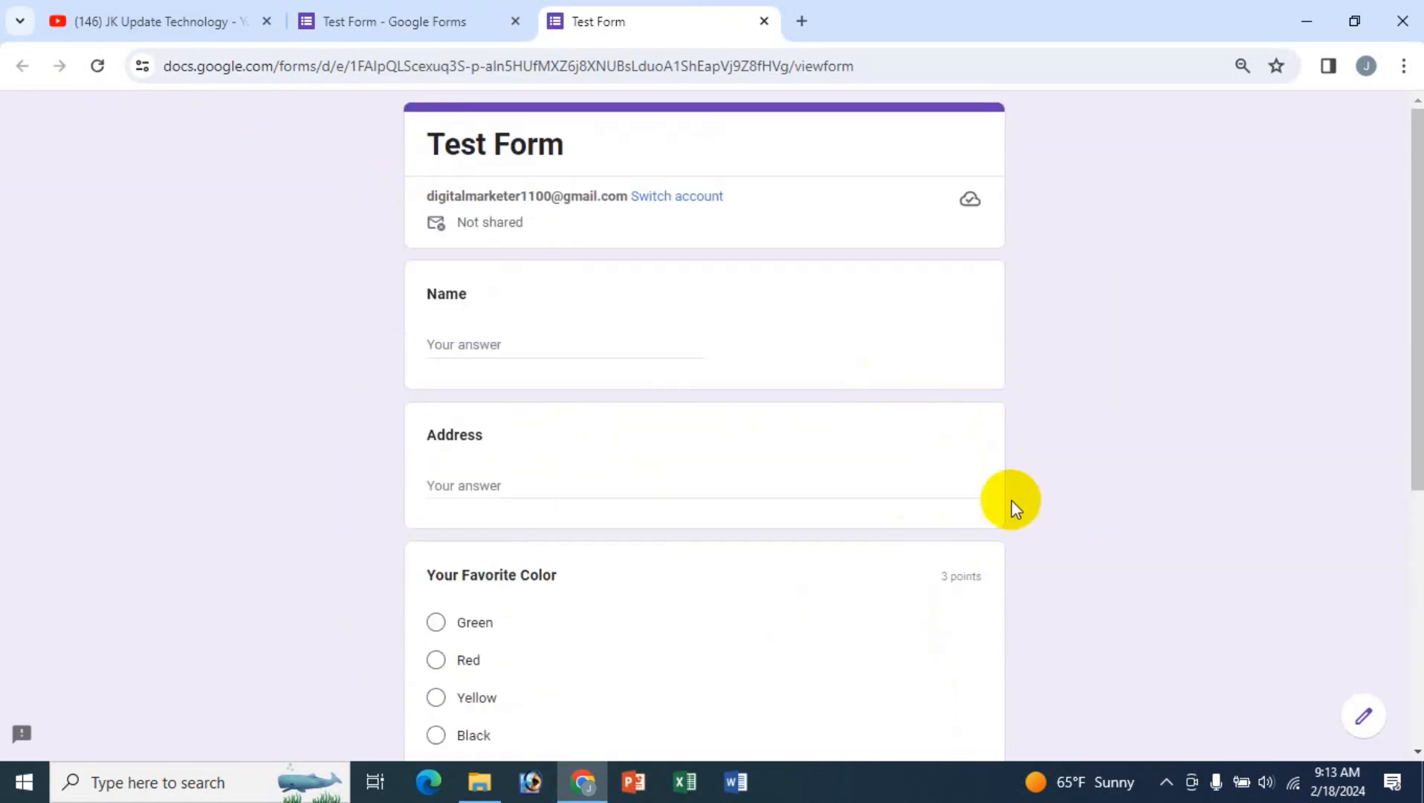
- Return to the editor and mark Yellow as the correct answer for Your Favorite Color
left_click(457, 17)
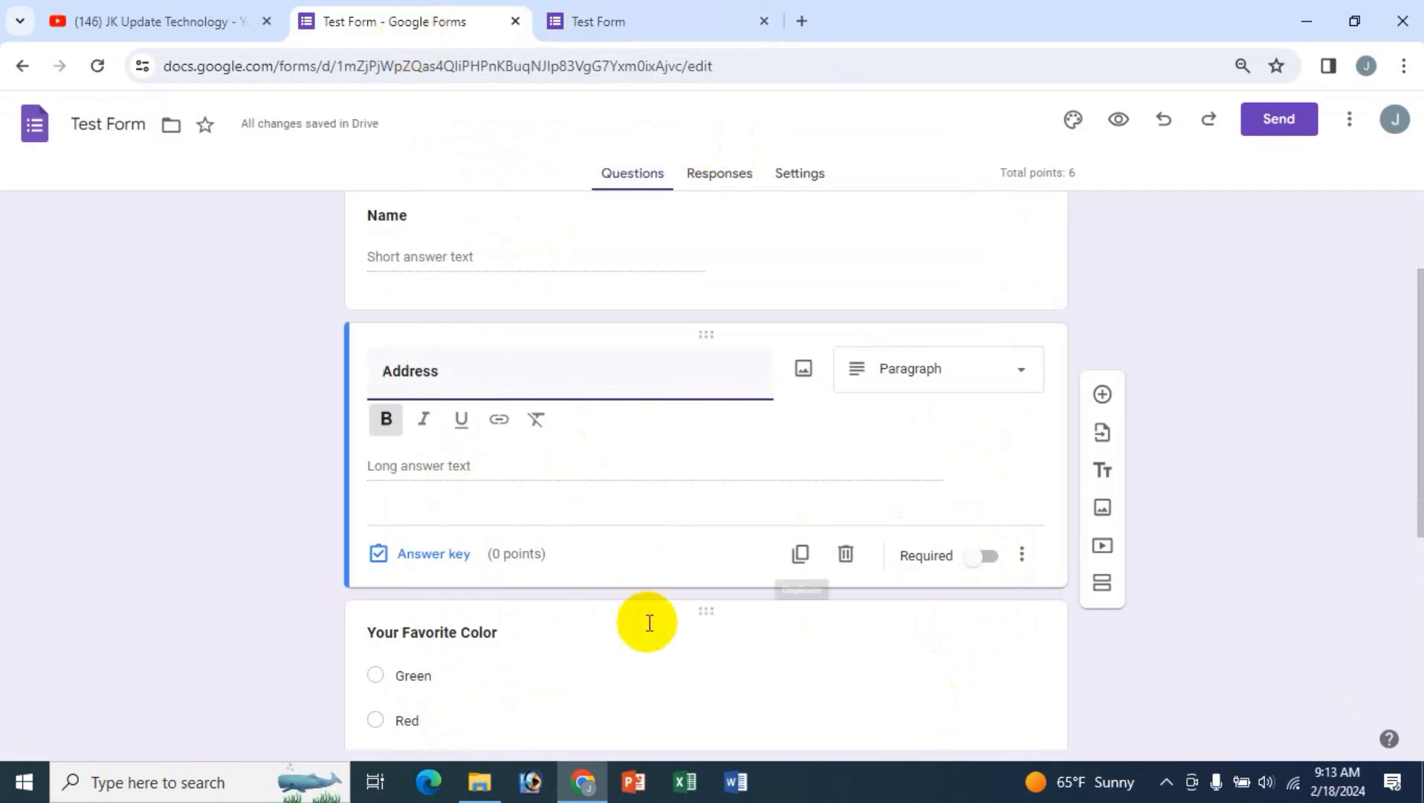
scroll(645, 624, "down", 4)
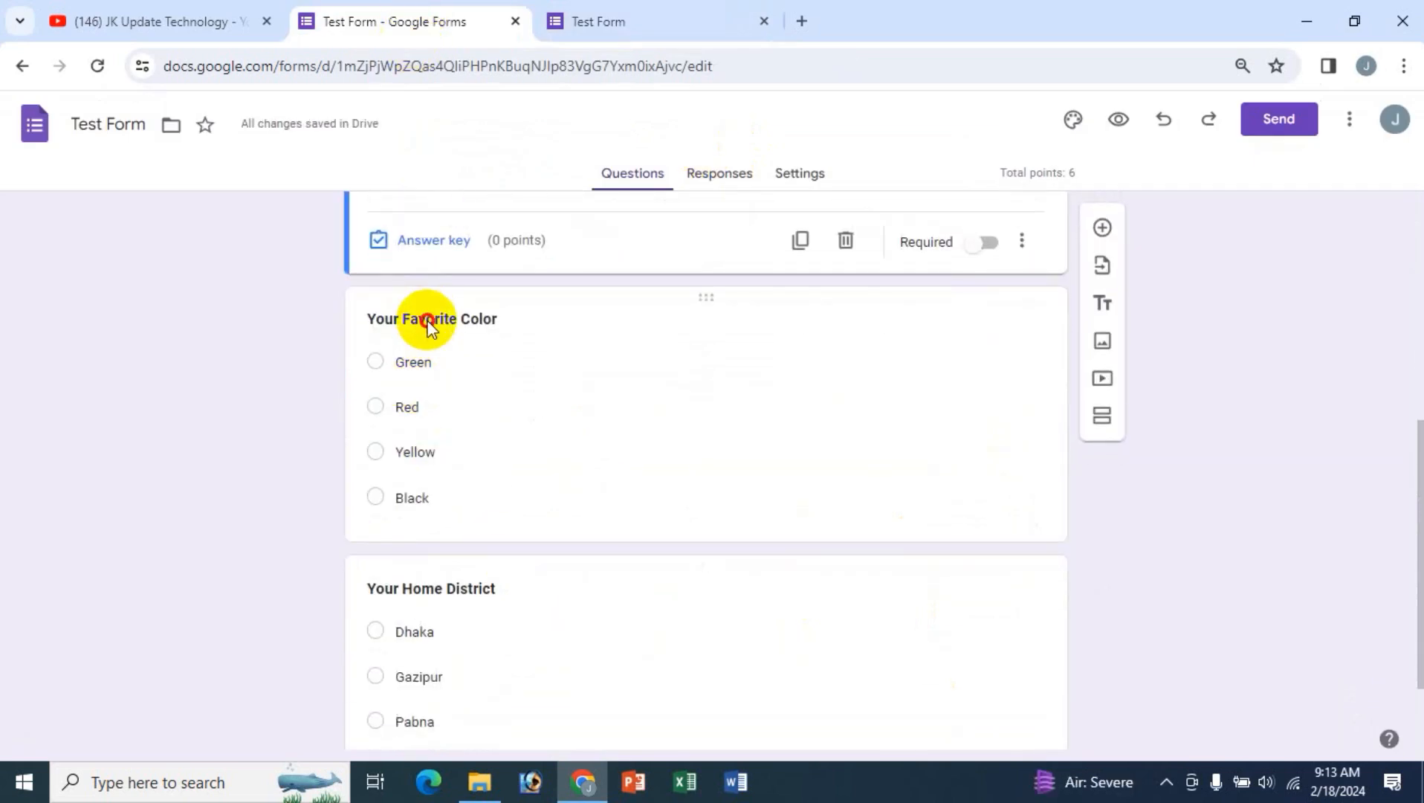
left_click(429, 327)
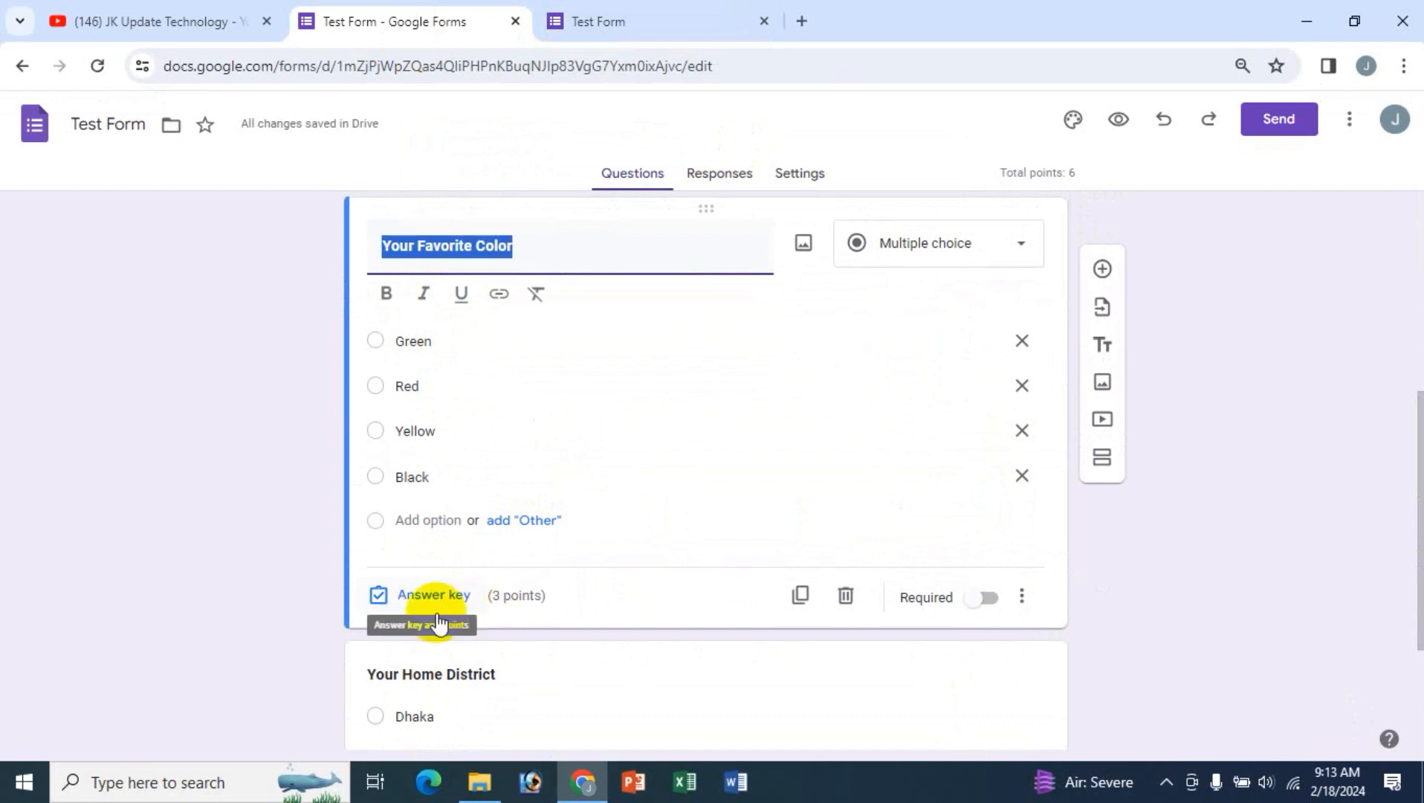
left_click(429, 595)
left_click(426, 565)
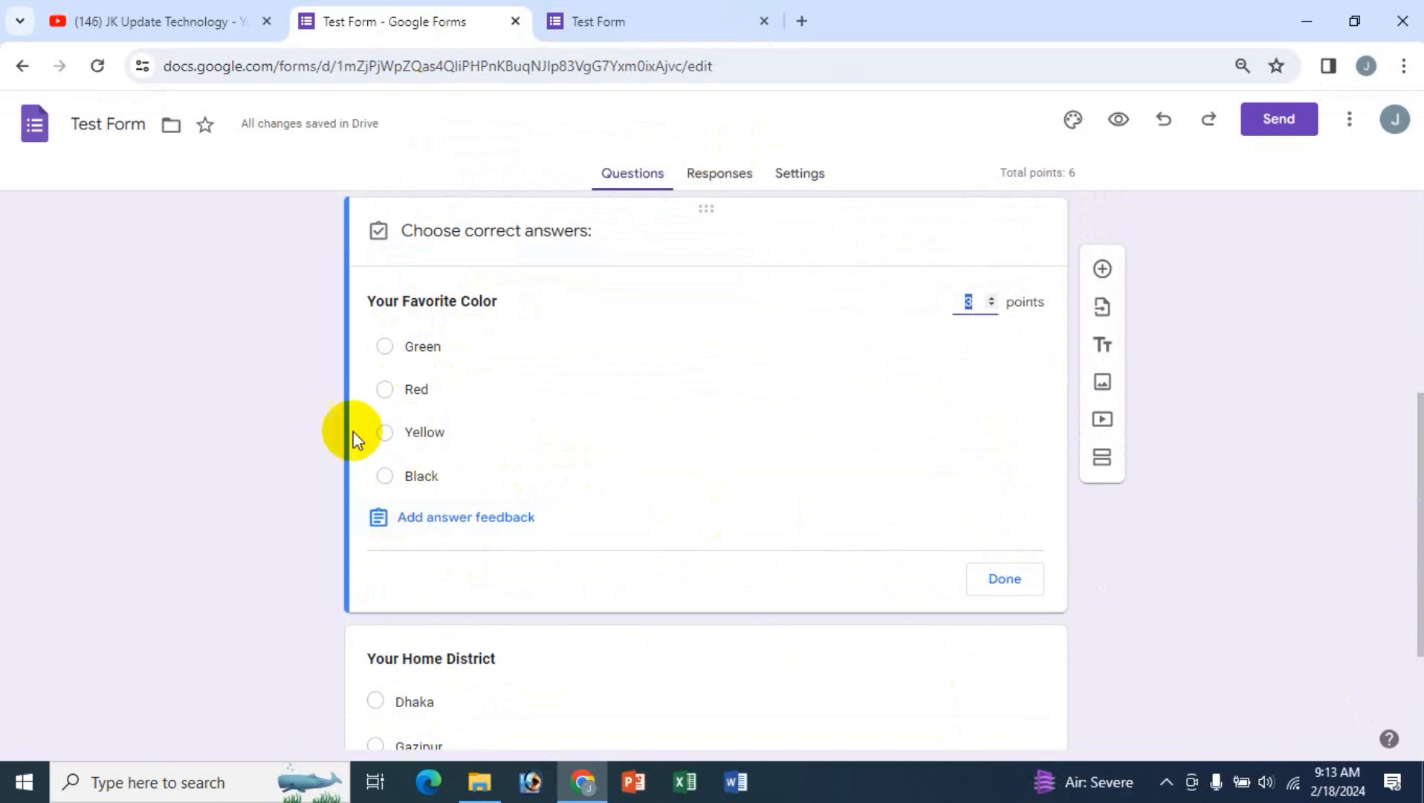
left_click(387, 435)
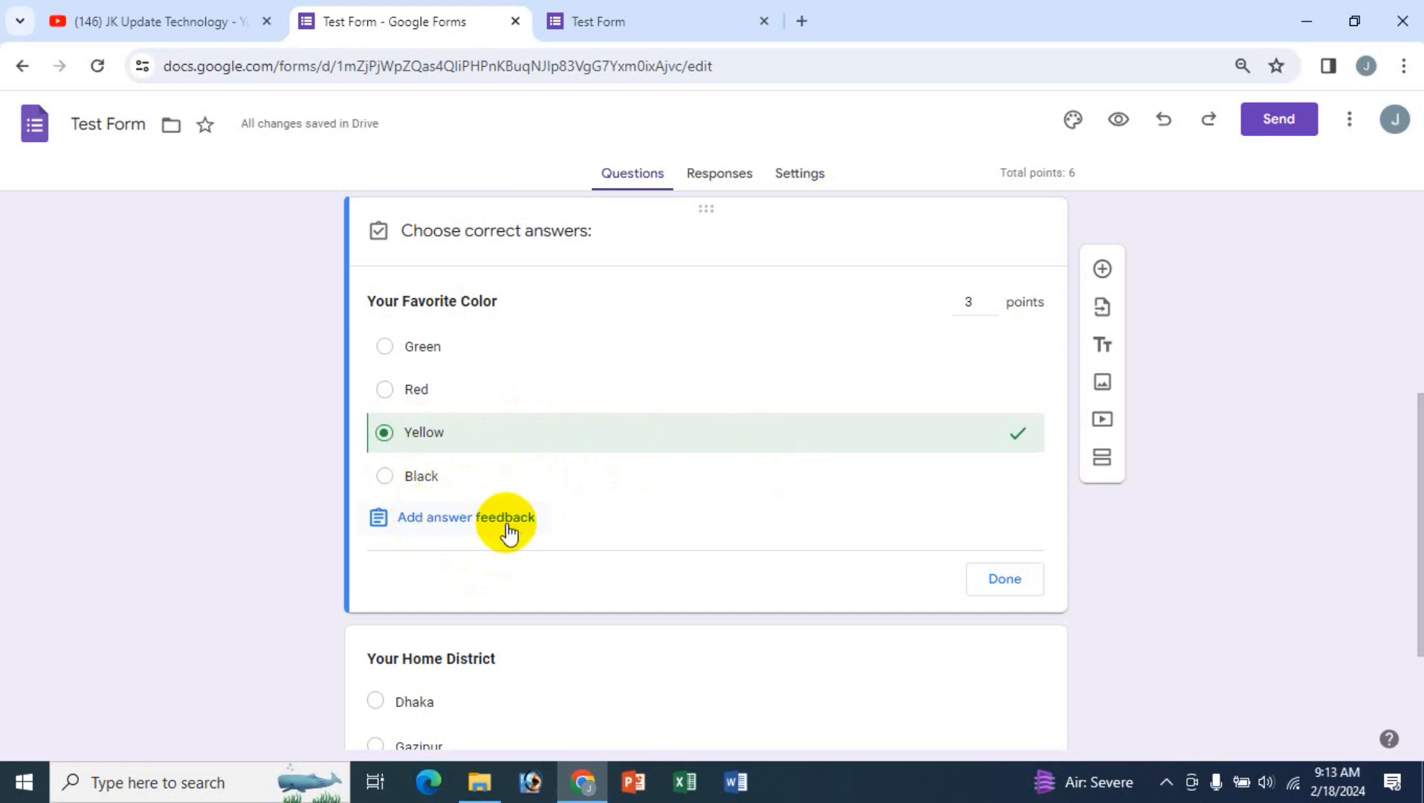
- Enter "wrong answer" as the incorrect-answer feedback for Your Favorite Color
left_click(462, 523)
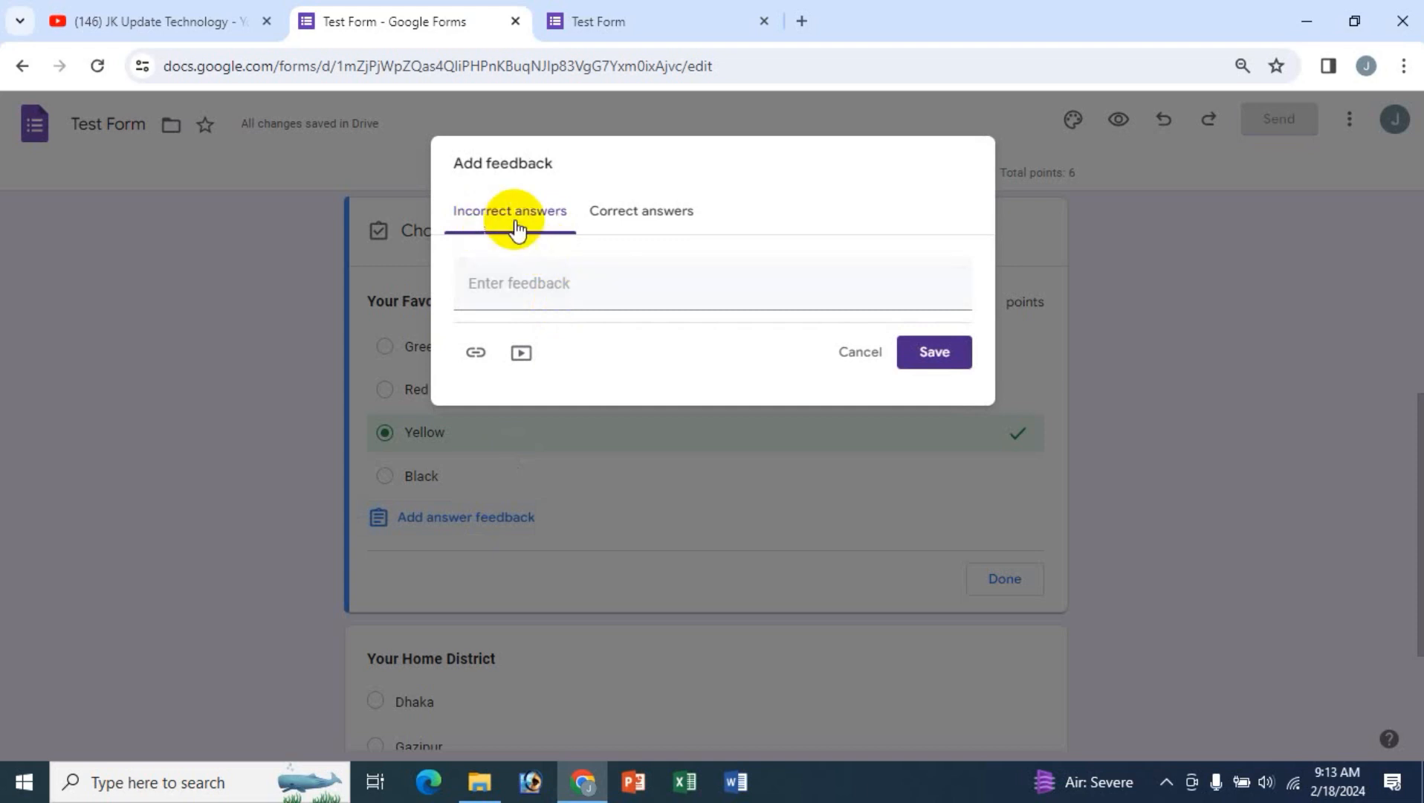
left_click(541, 281)
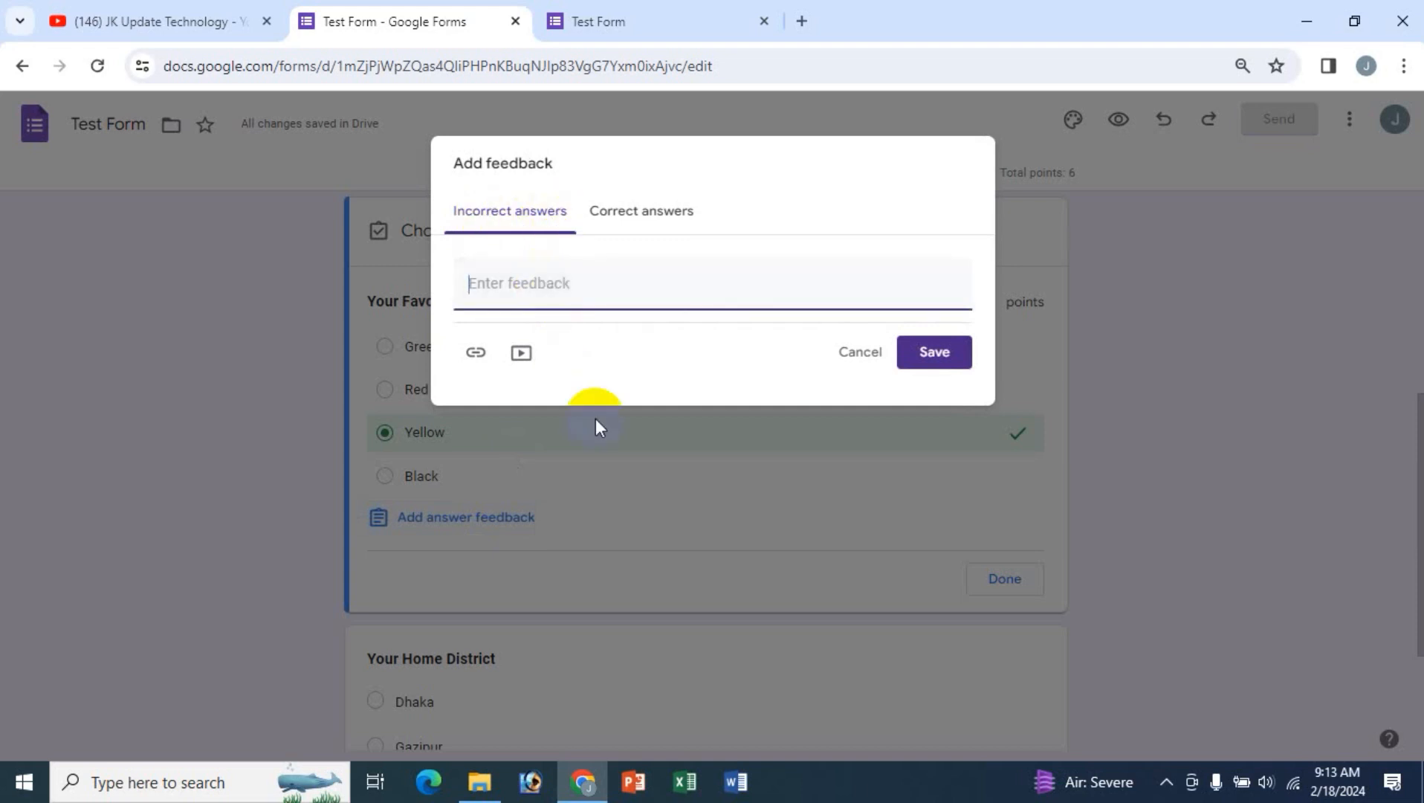
type("wrong answer")
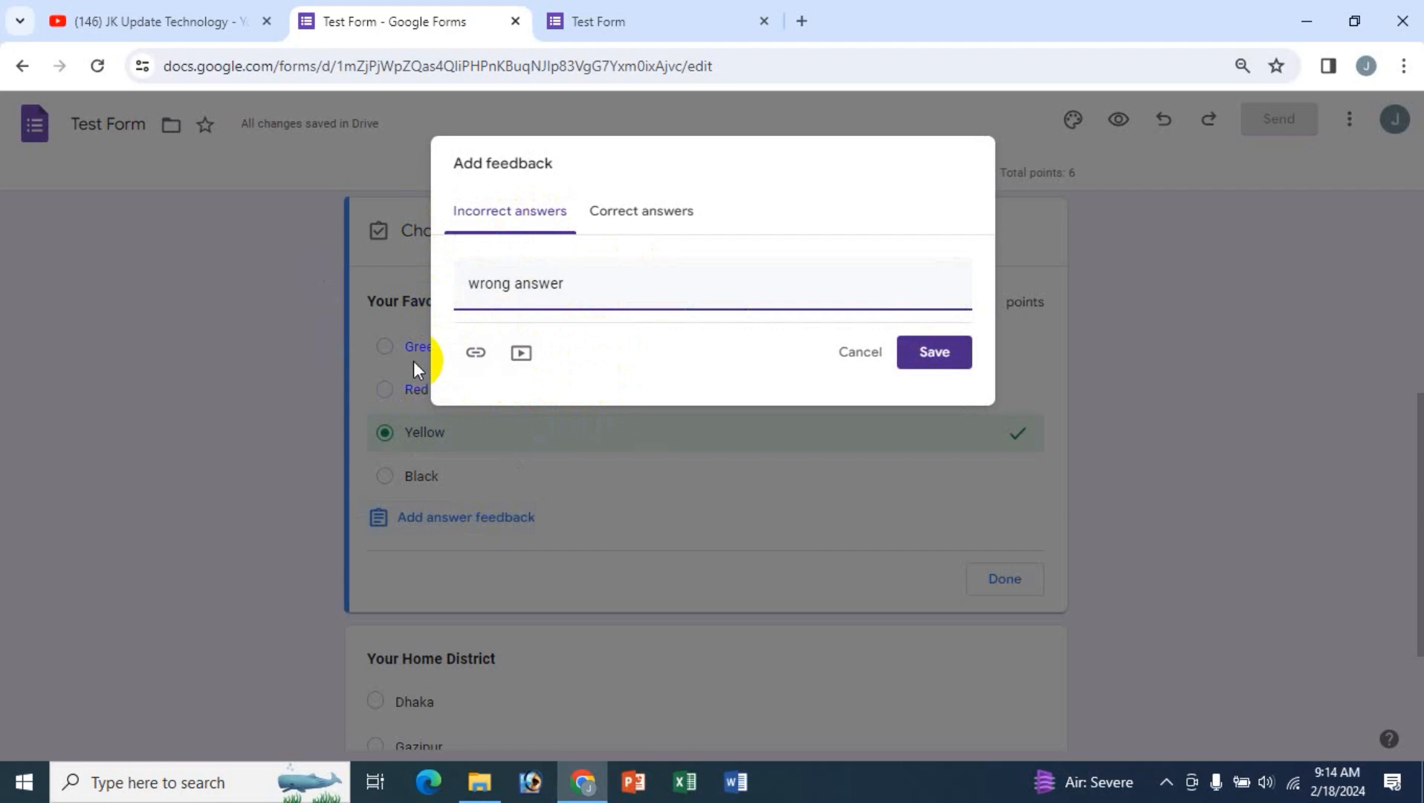
- Search YouTube for "online video" and attach "GET $3 Per Every Video You Watched - Make Money Online" to the incorrect-answer feedback
left_click(522, 353)
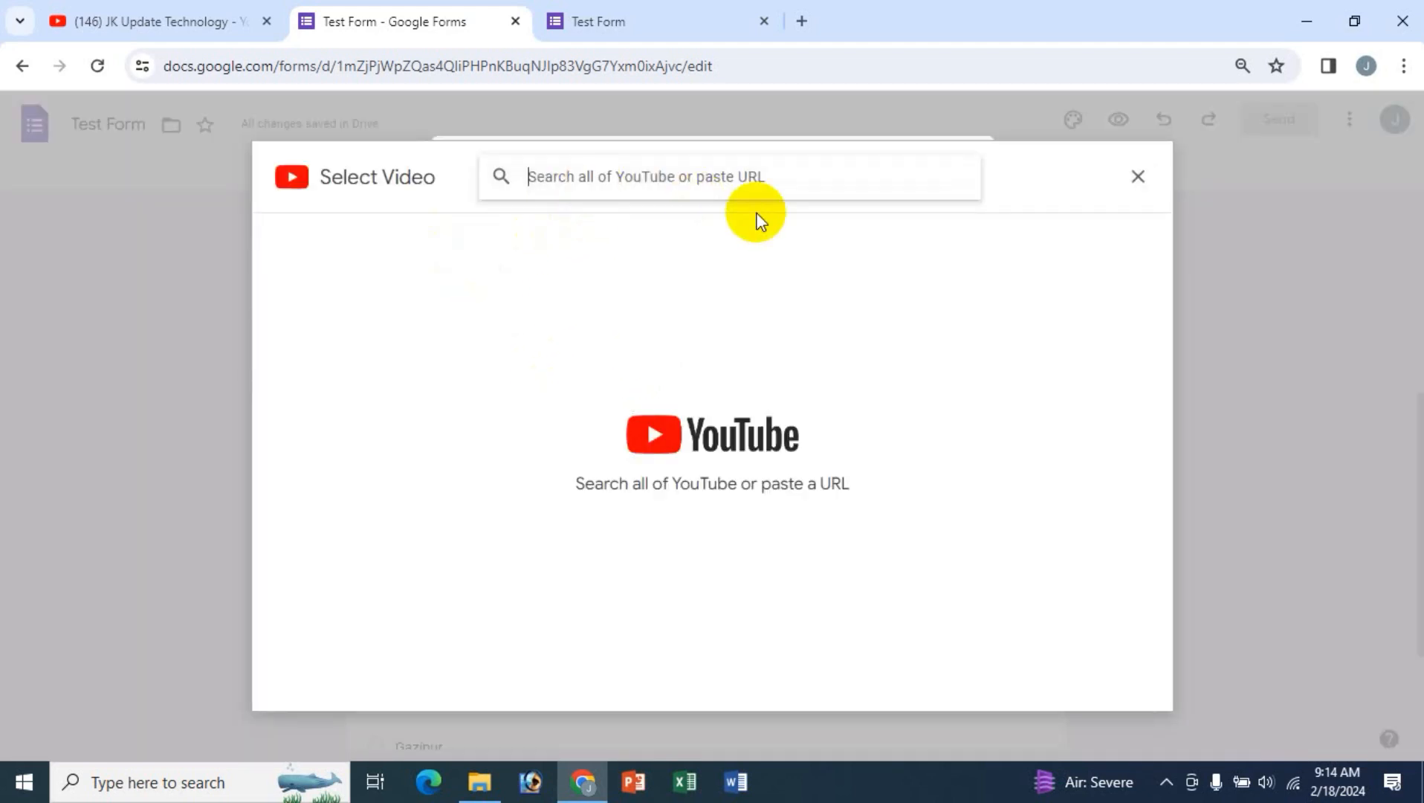
type("test")
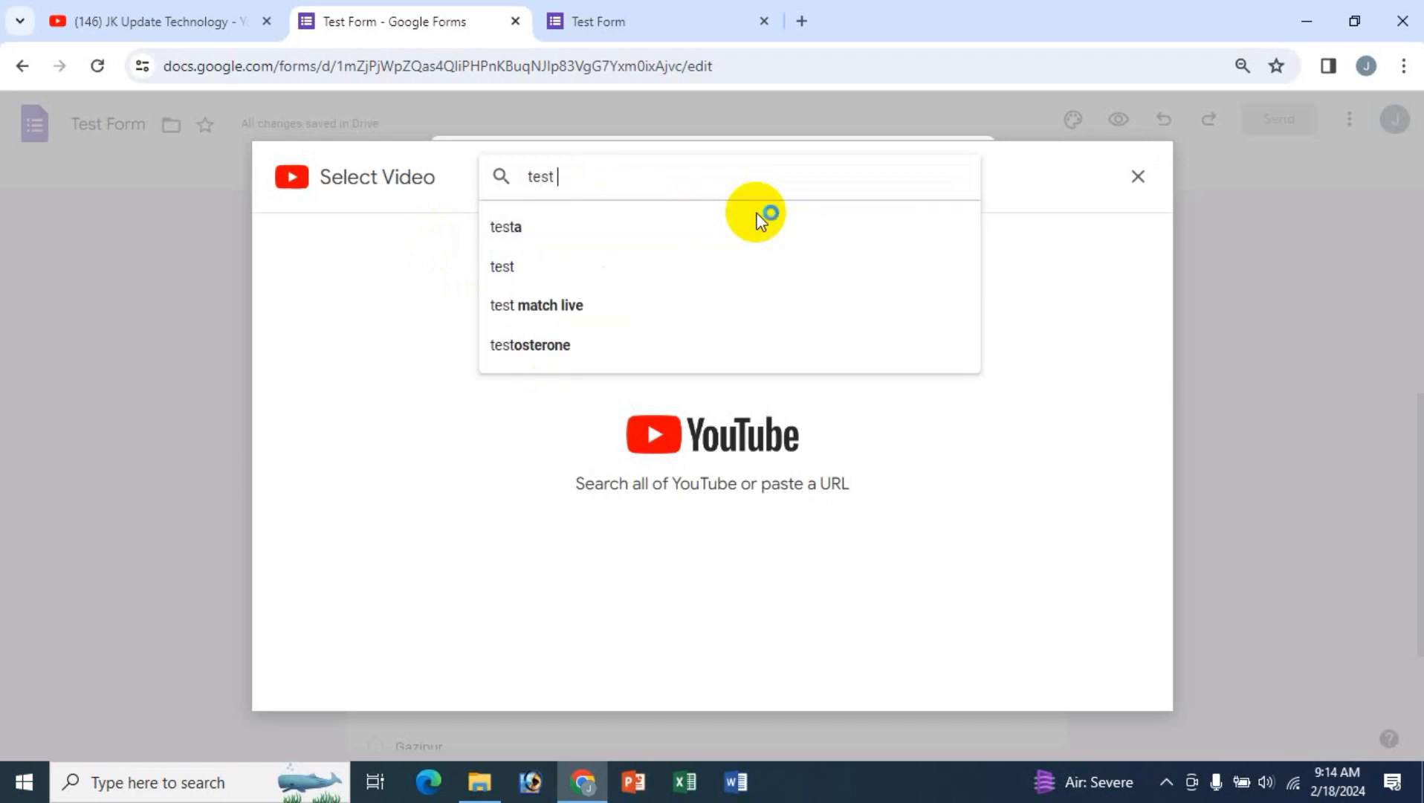
key("BackSpace")
key("BackSpace")
key("BackSpace")
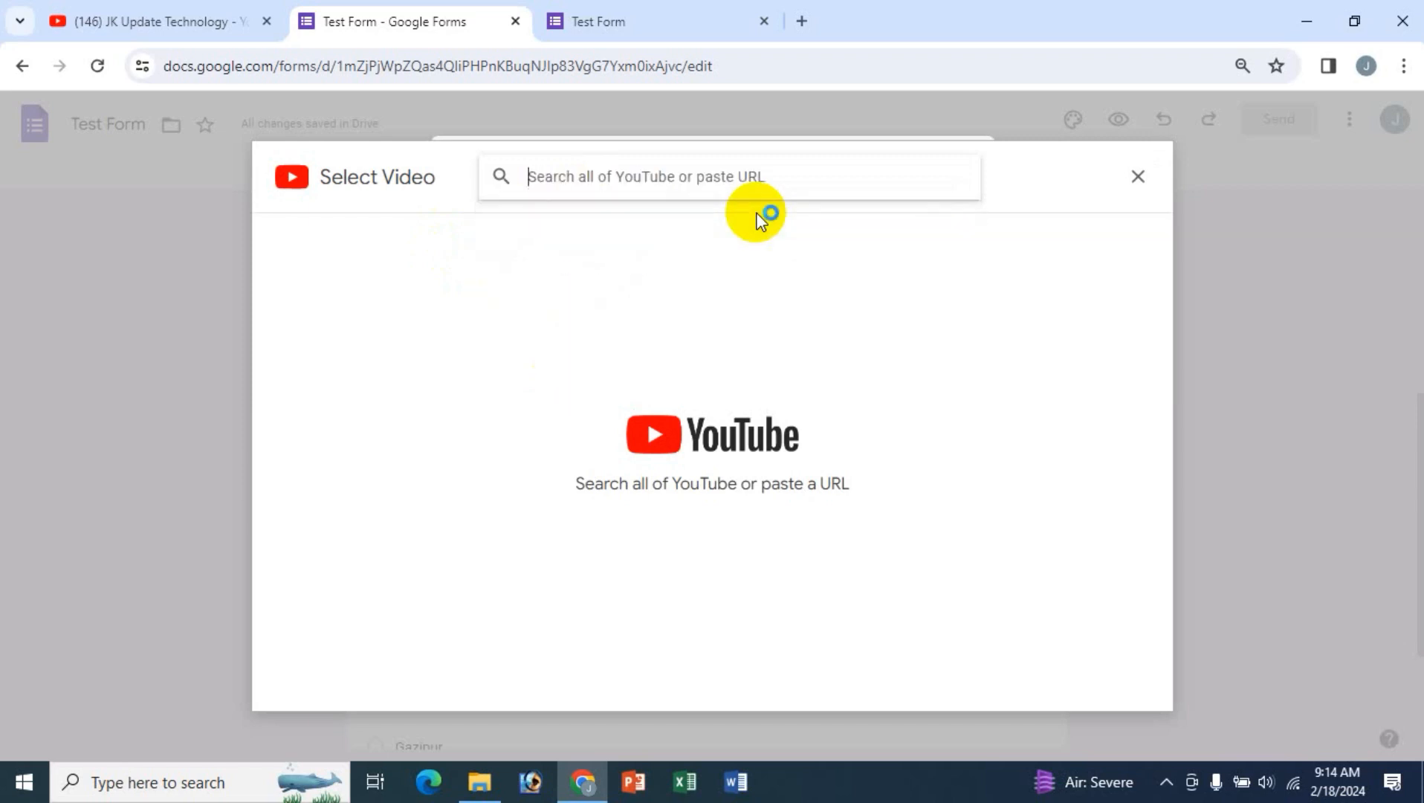
type("online video")
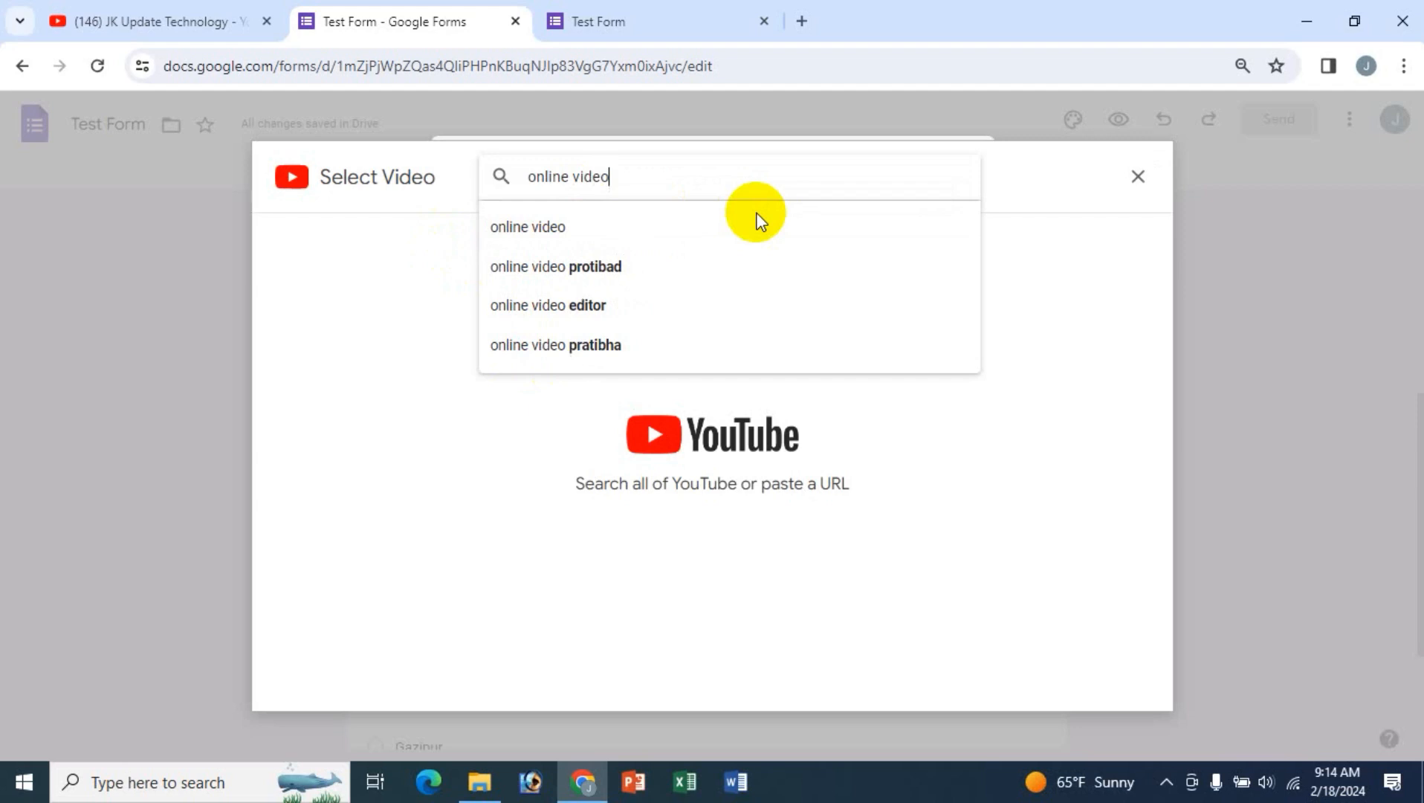
key("Return")
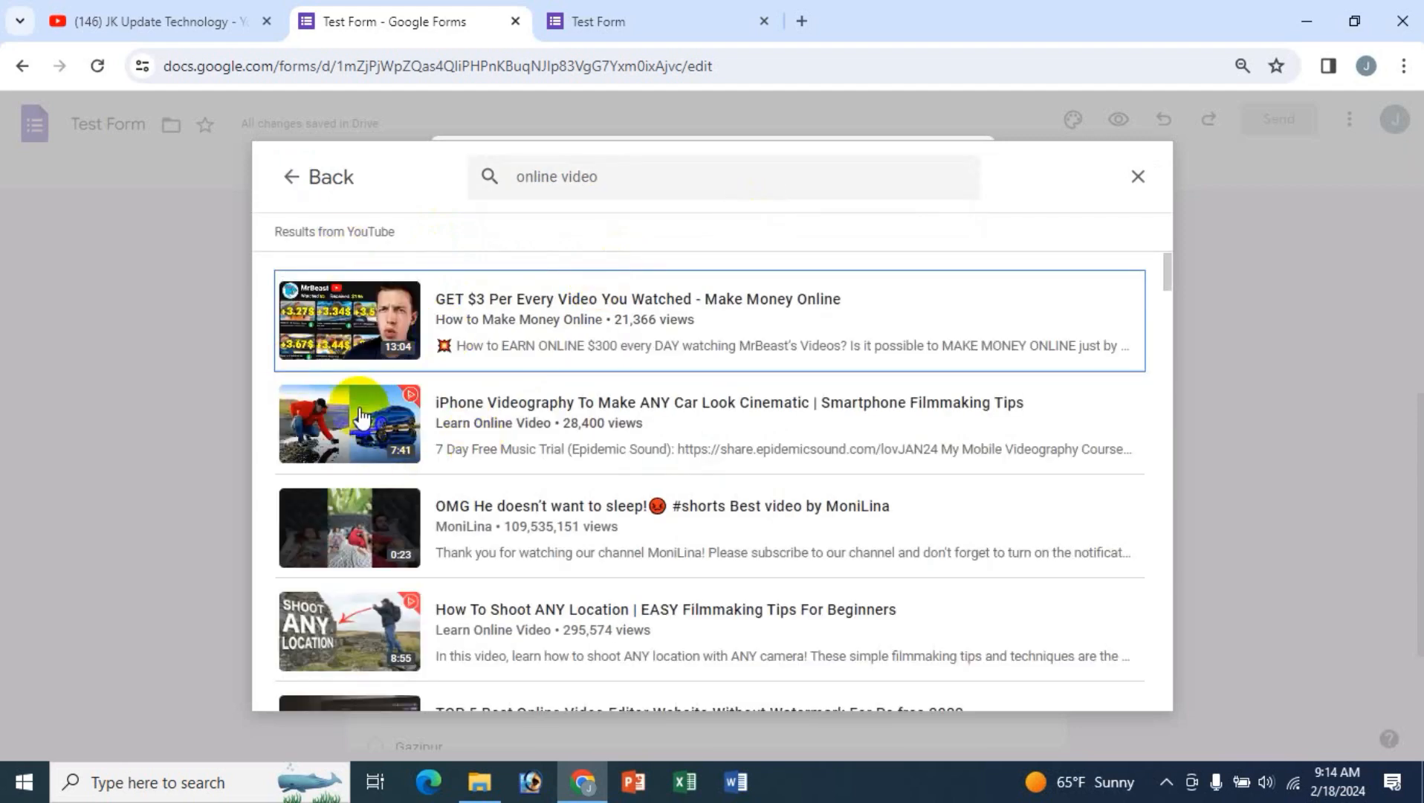
left_click(718, 317)
left_click(1117, 680)
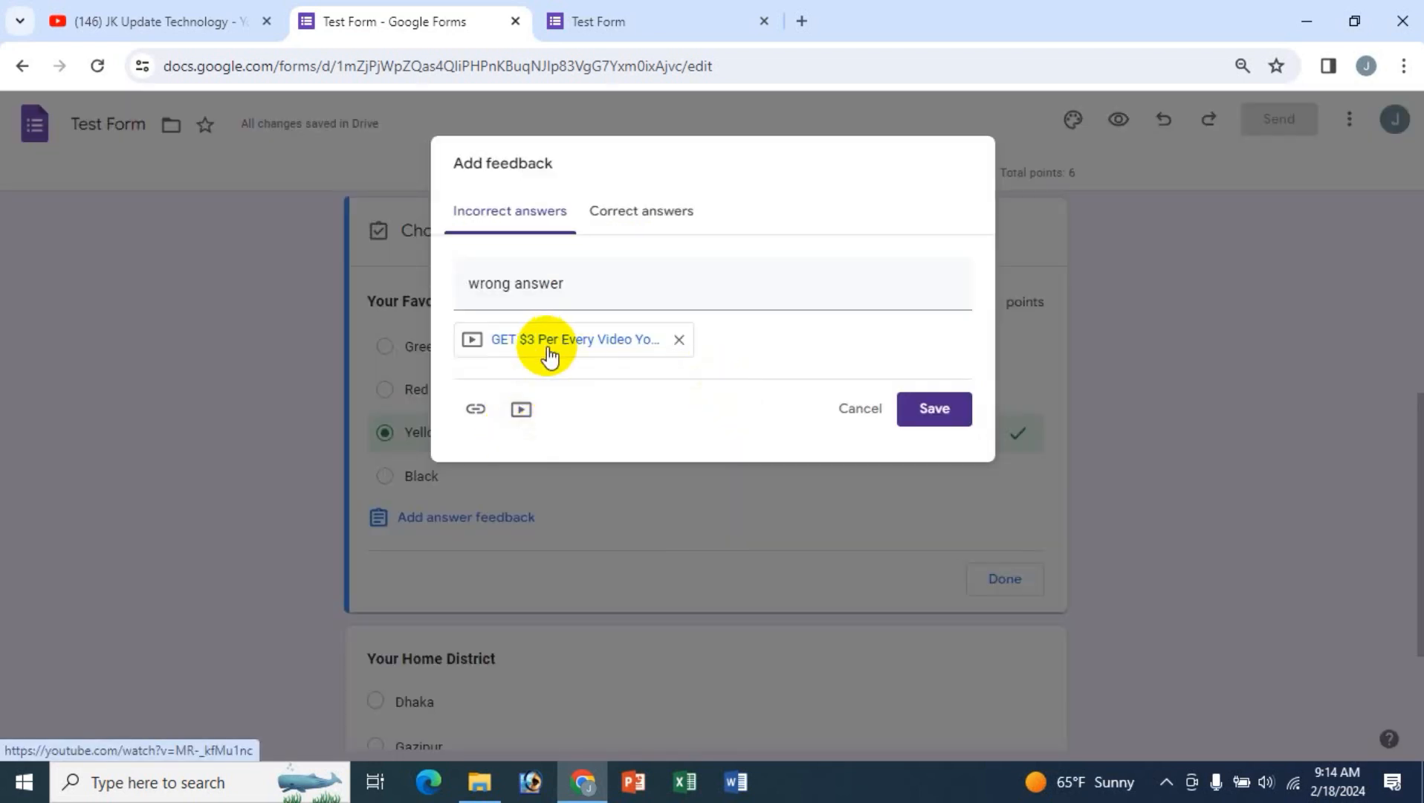
- Enter "correct answer" as the correct-answer feedback for Your Favorite Color and save the feedback
left_click(646, 208)
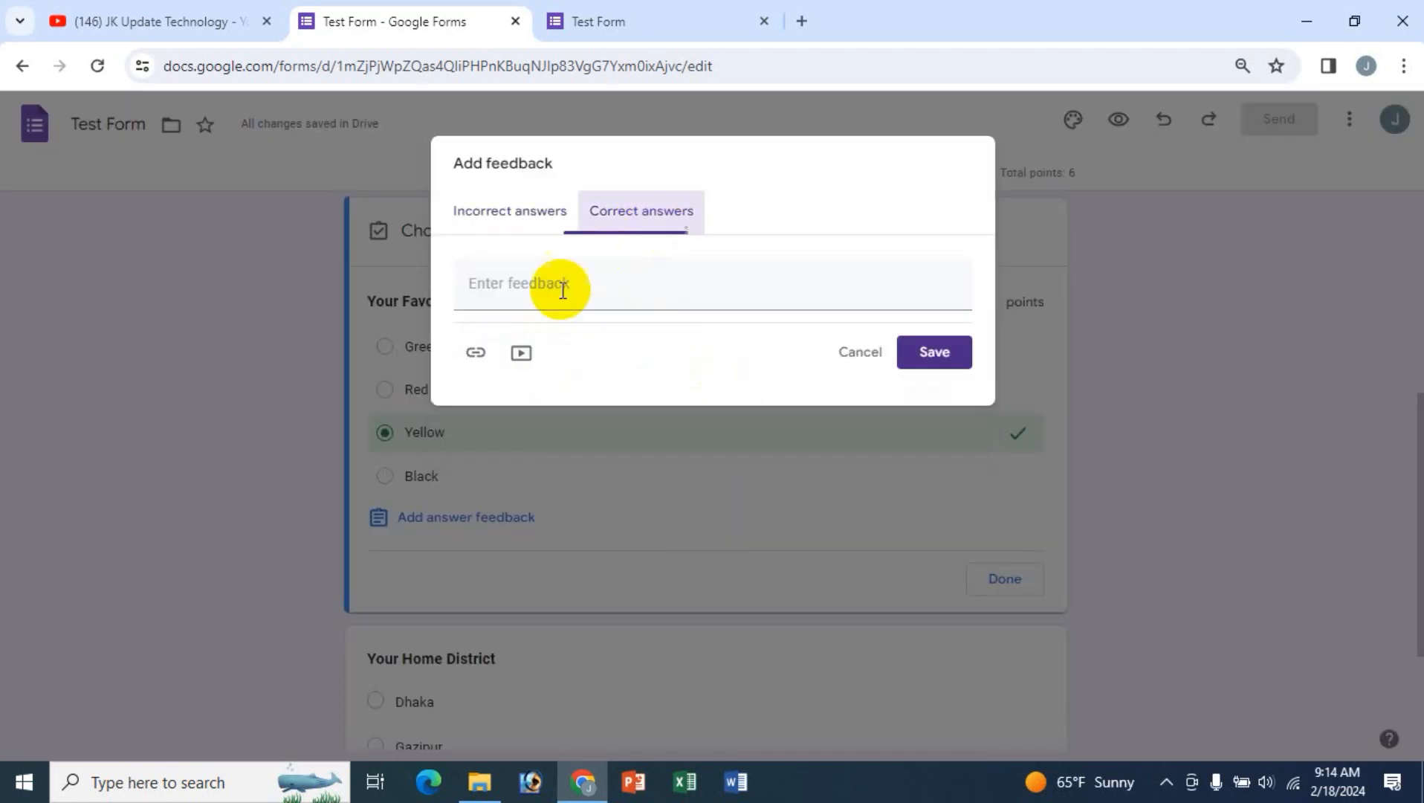
left_click(646, 277)
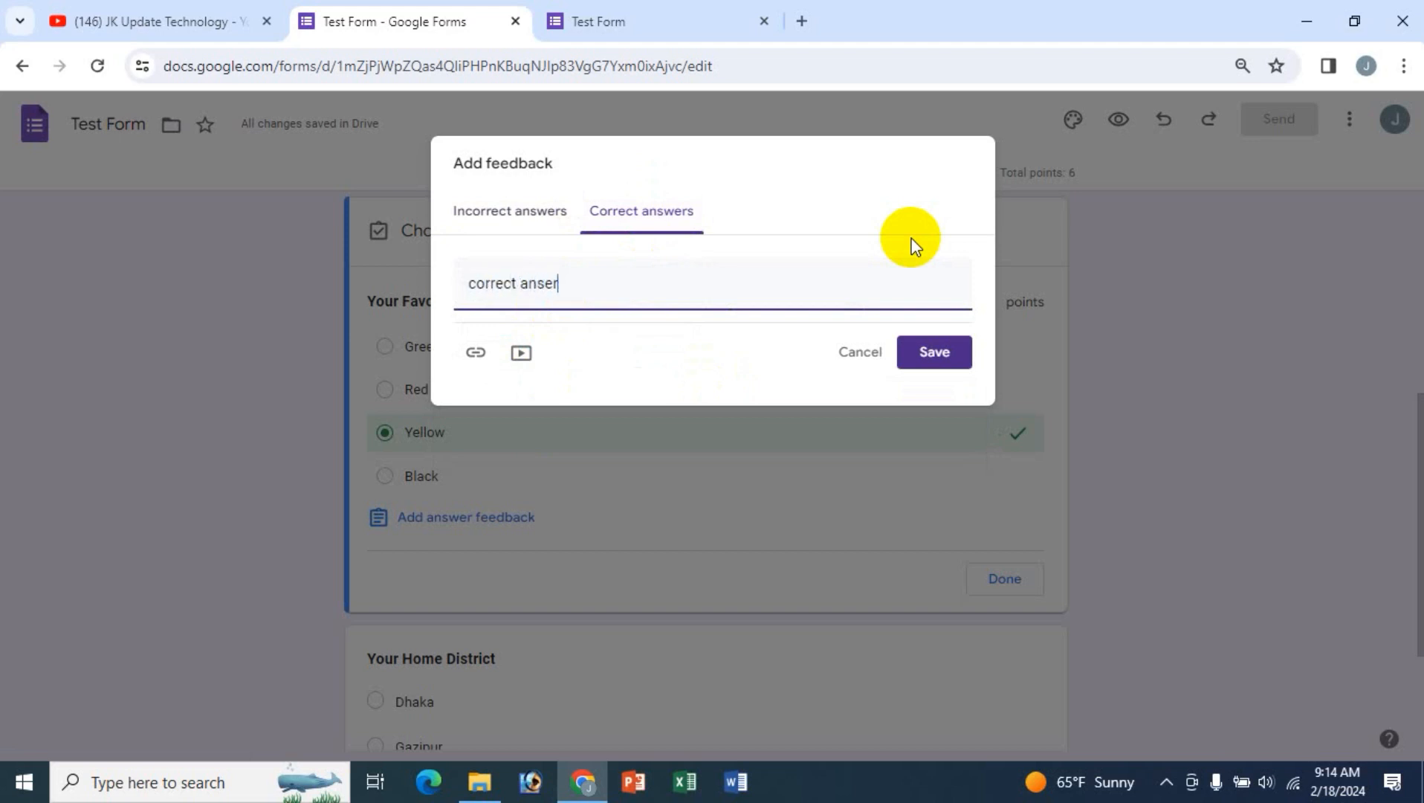
type("correct answer")
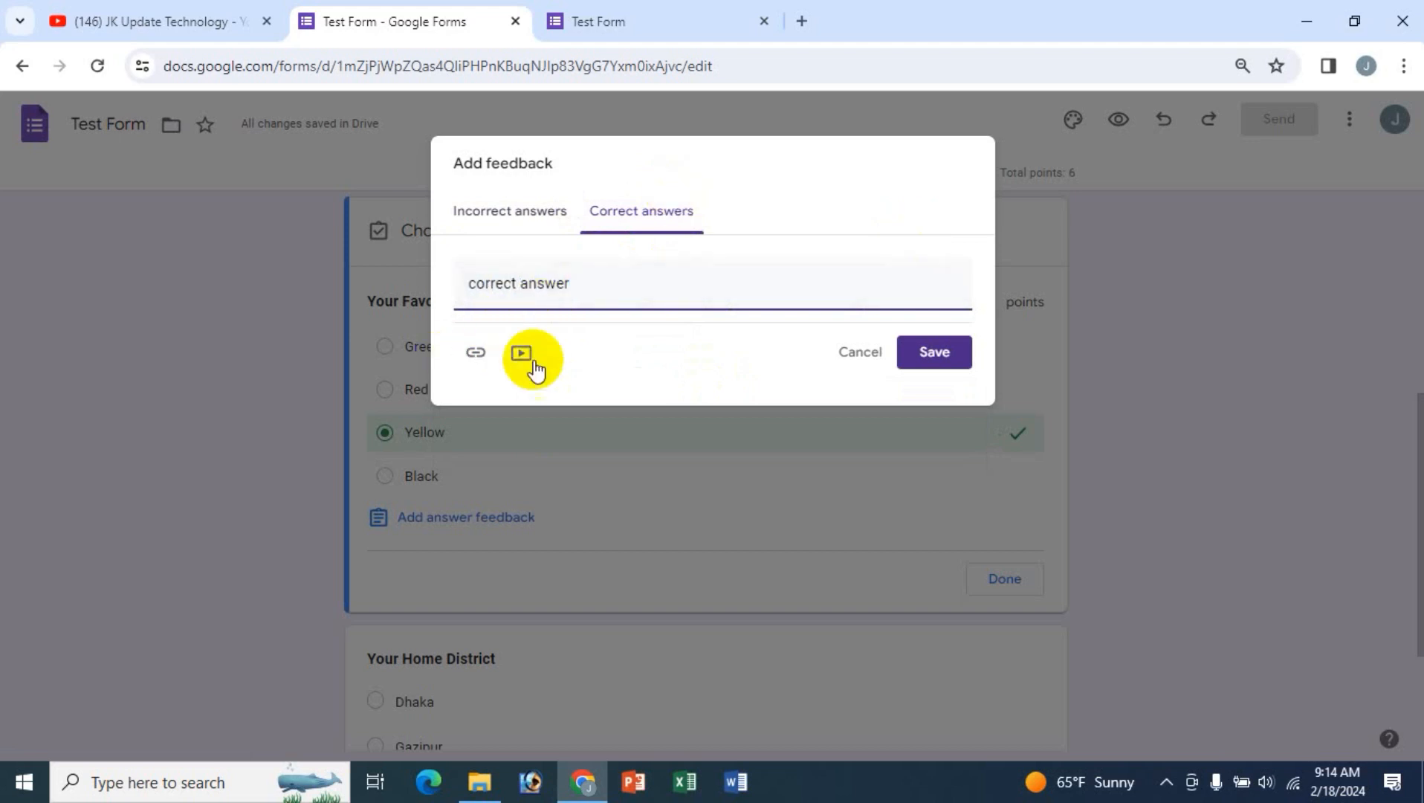
left_click(508, 215)
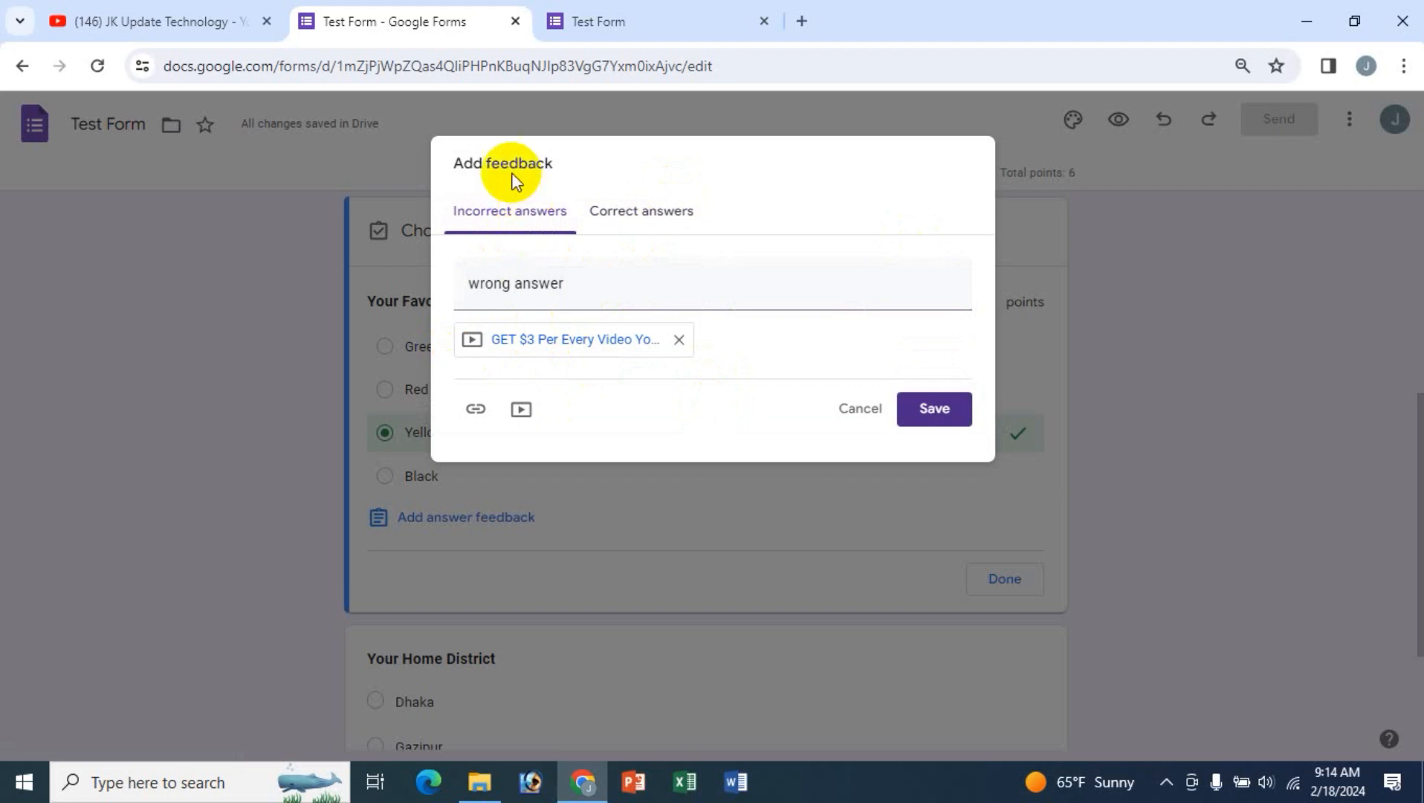
left_click(923, 414)
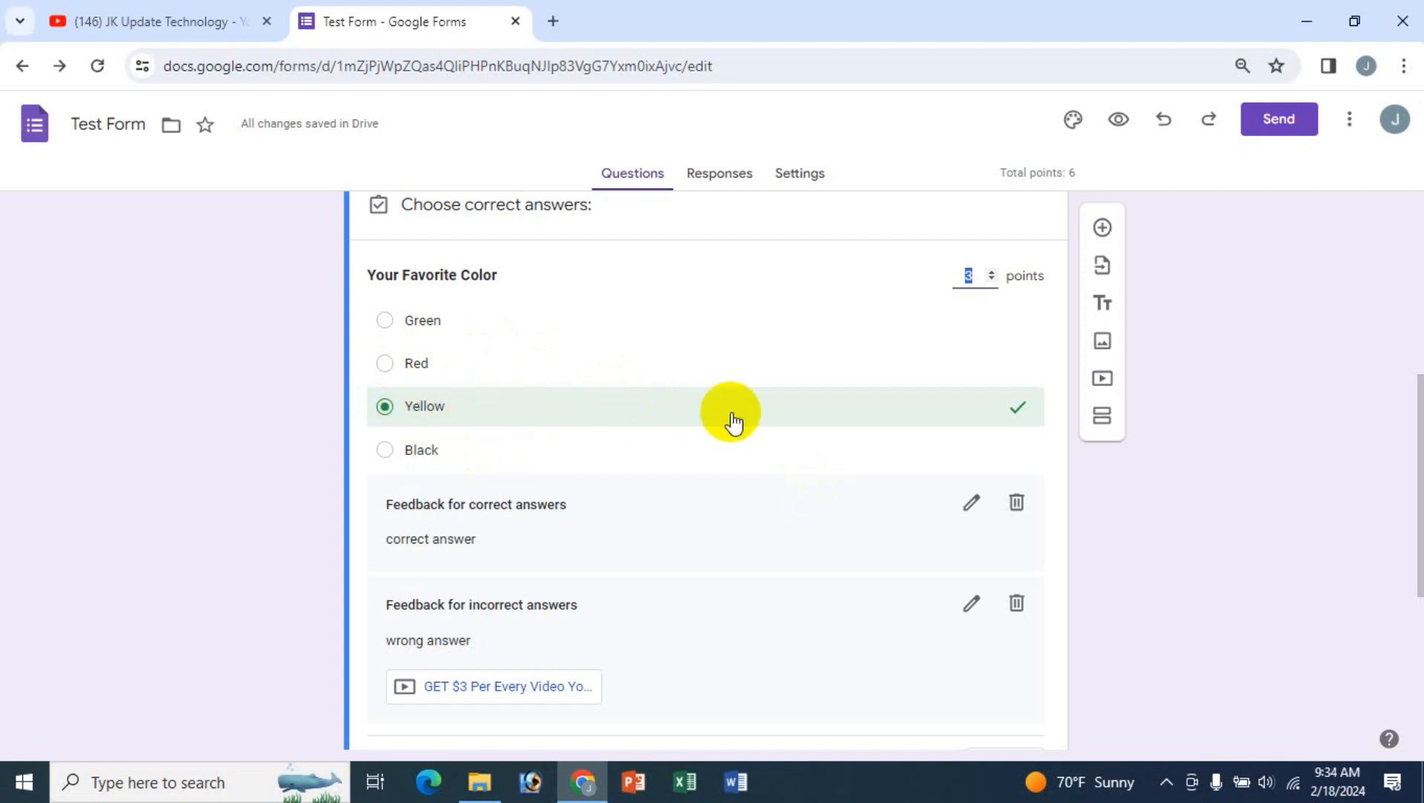
- Try Red and Black as correct answers for Your Favorite Color and restore Yellow as the only correct answer
left_click(1015, 409)
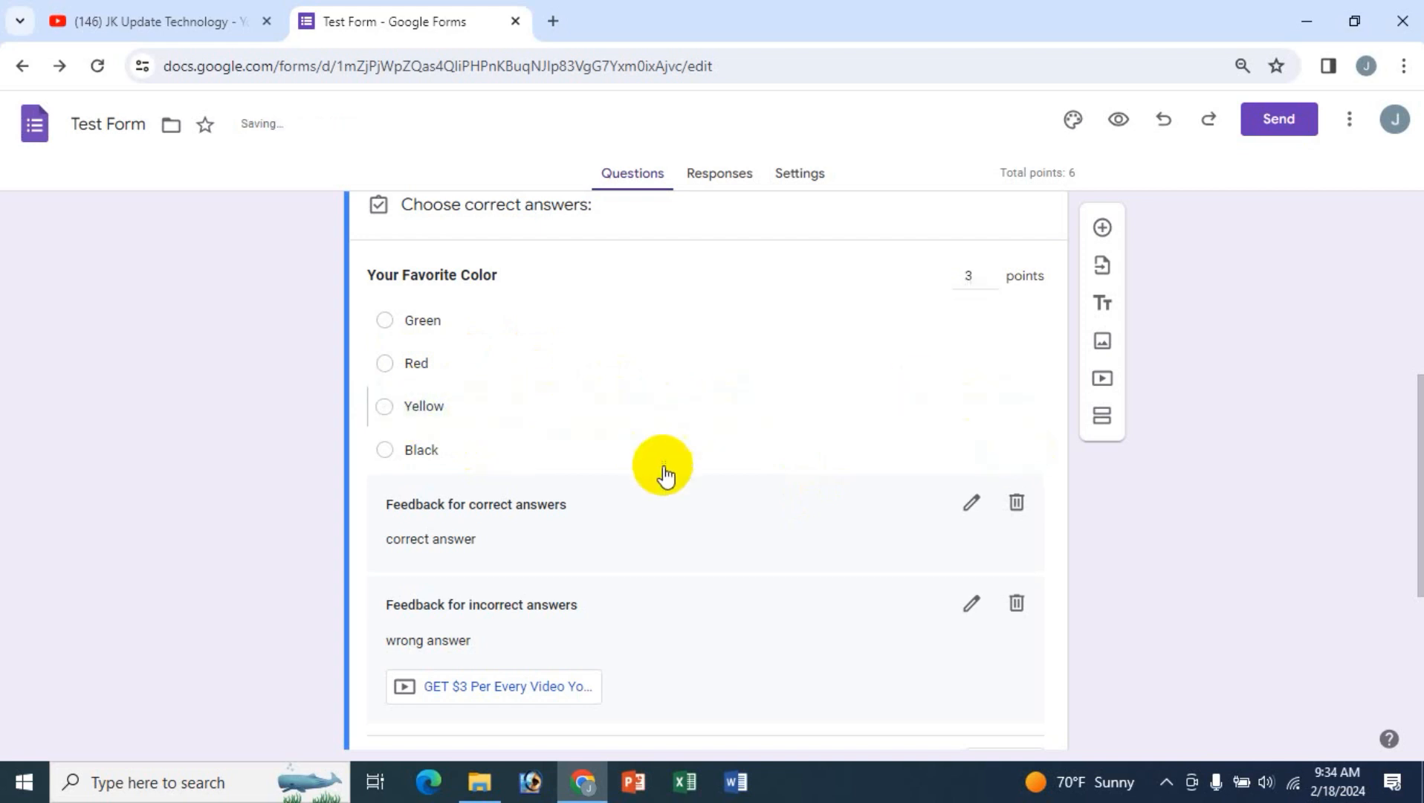
left_click(386, 366)
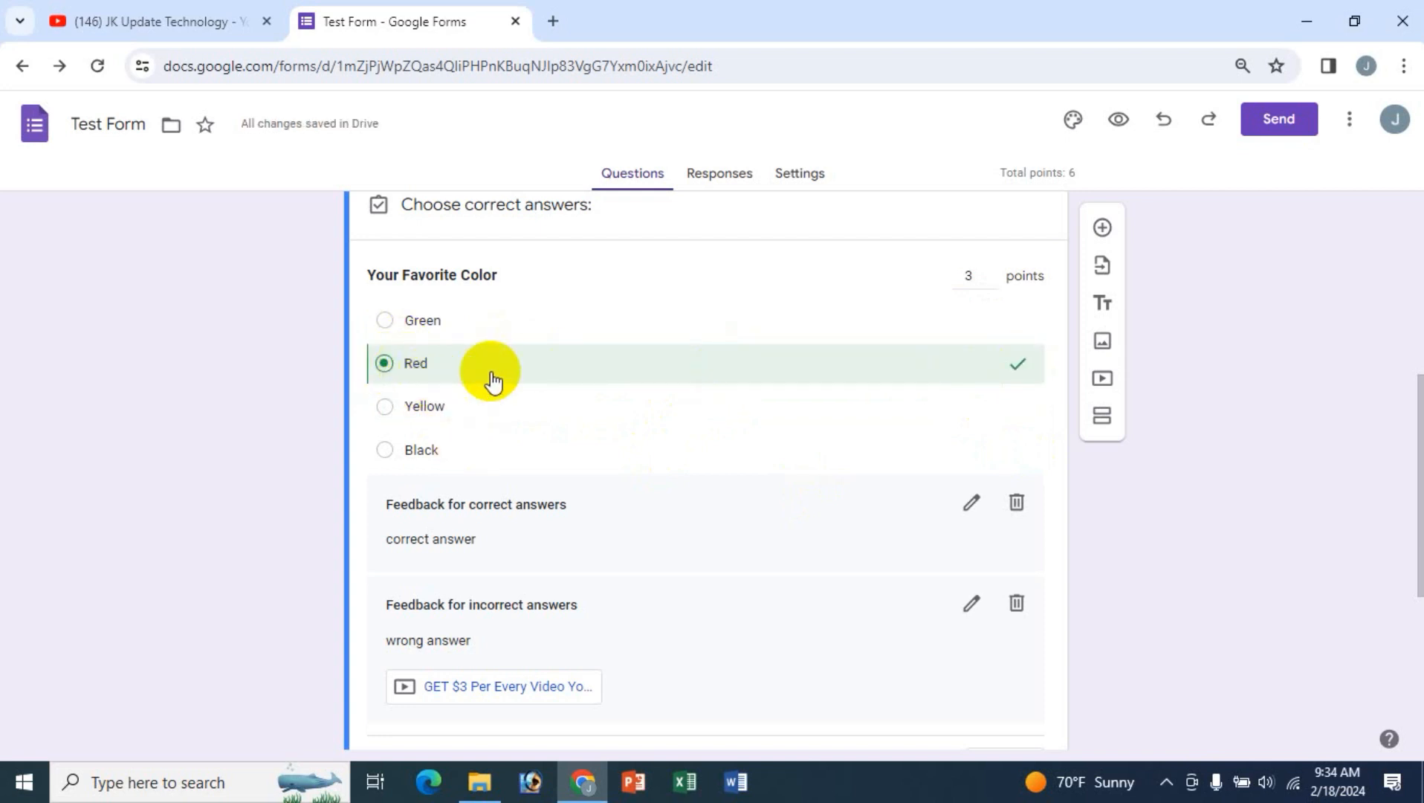
left_click(386, 451)
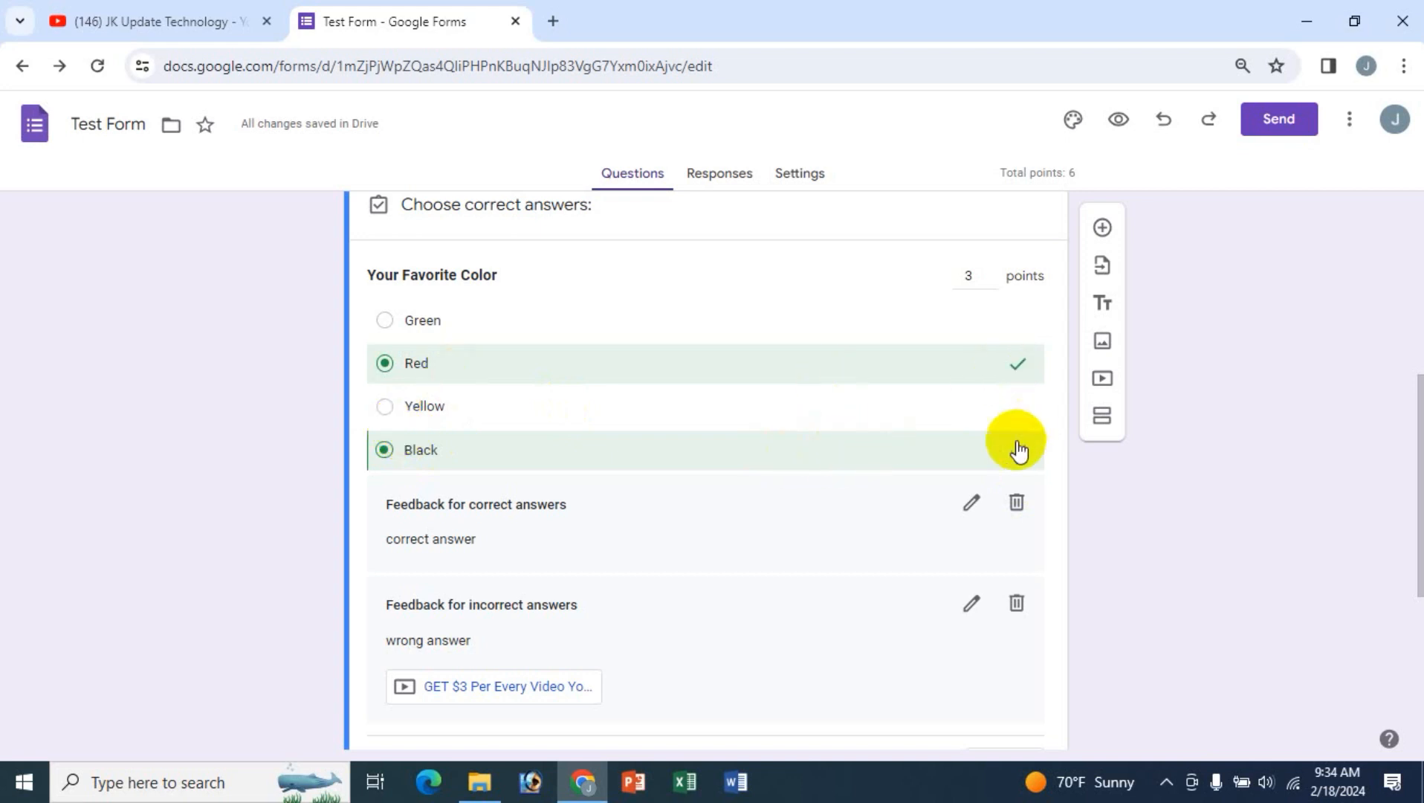
left_click(1018, 362)
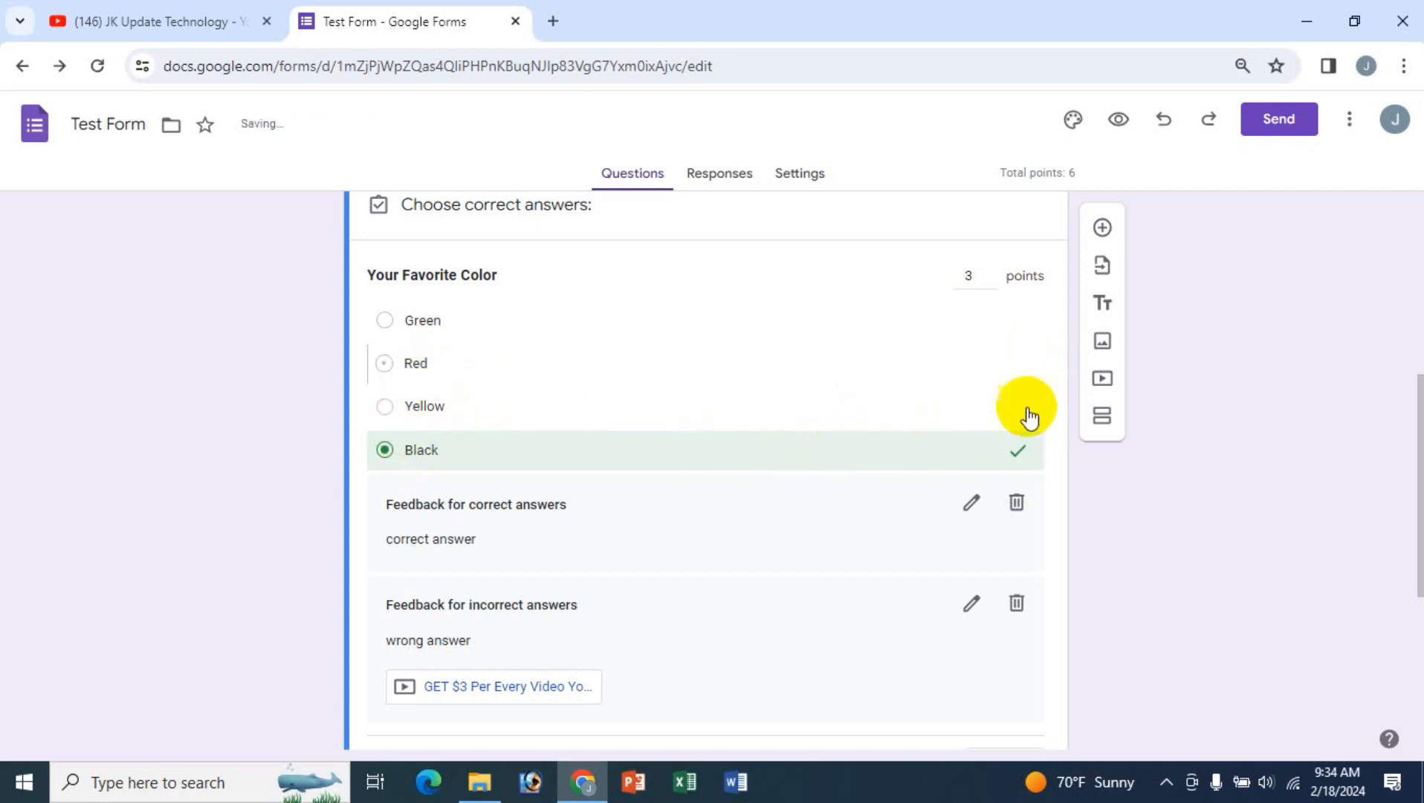
left_click(1025, 446)
left_click(418, 408)
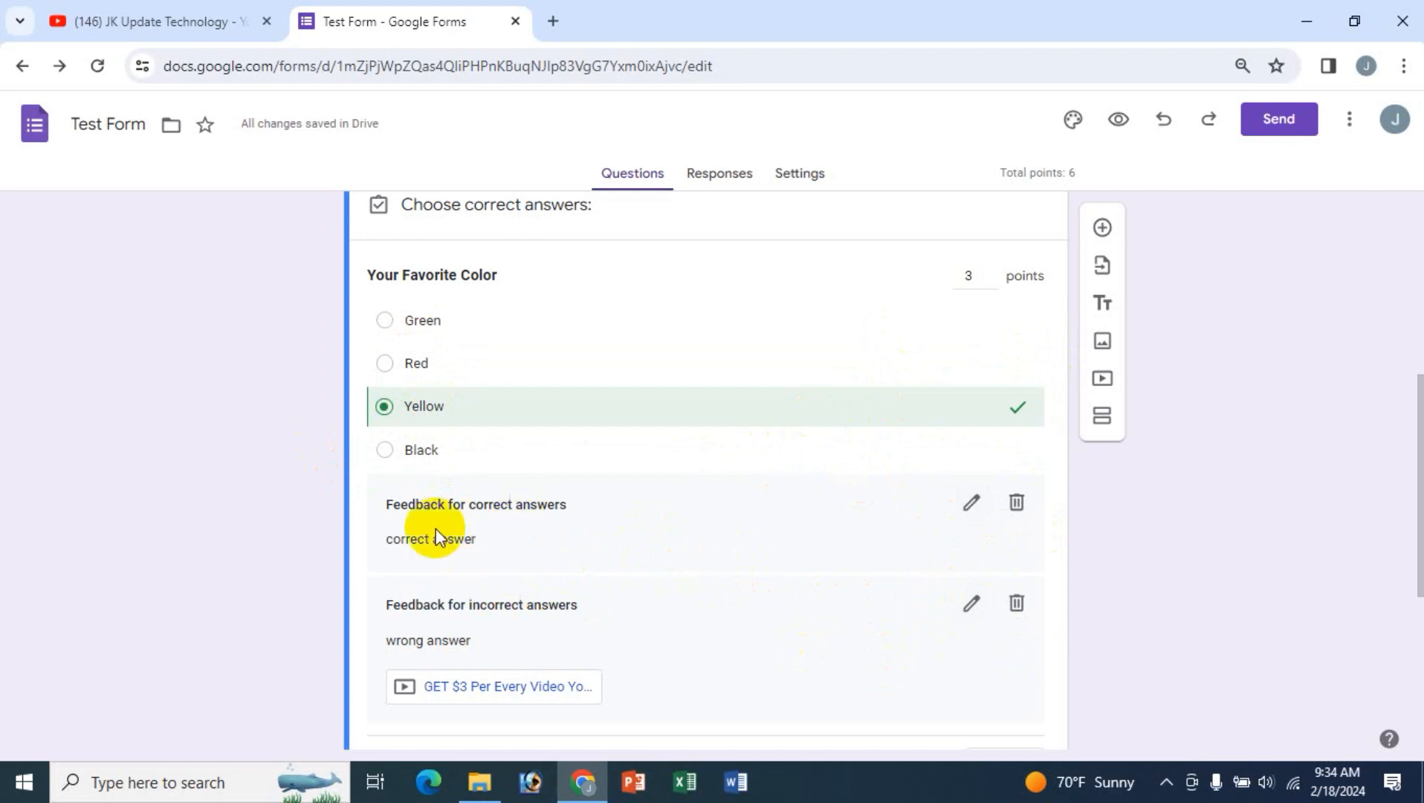
- Open the correct-answer feedback of Your Favorite Color for review and close it without changes
left_click(971, 507)
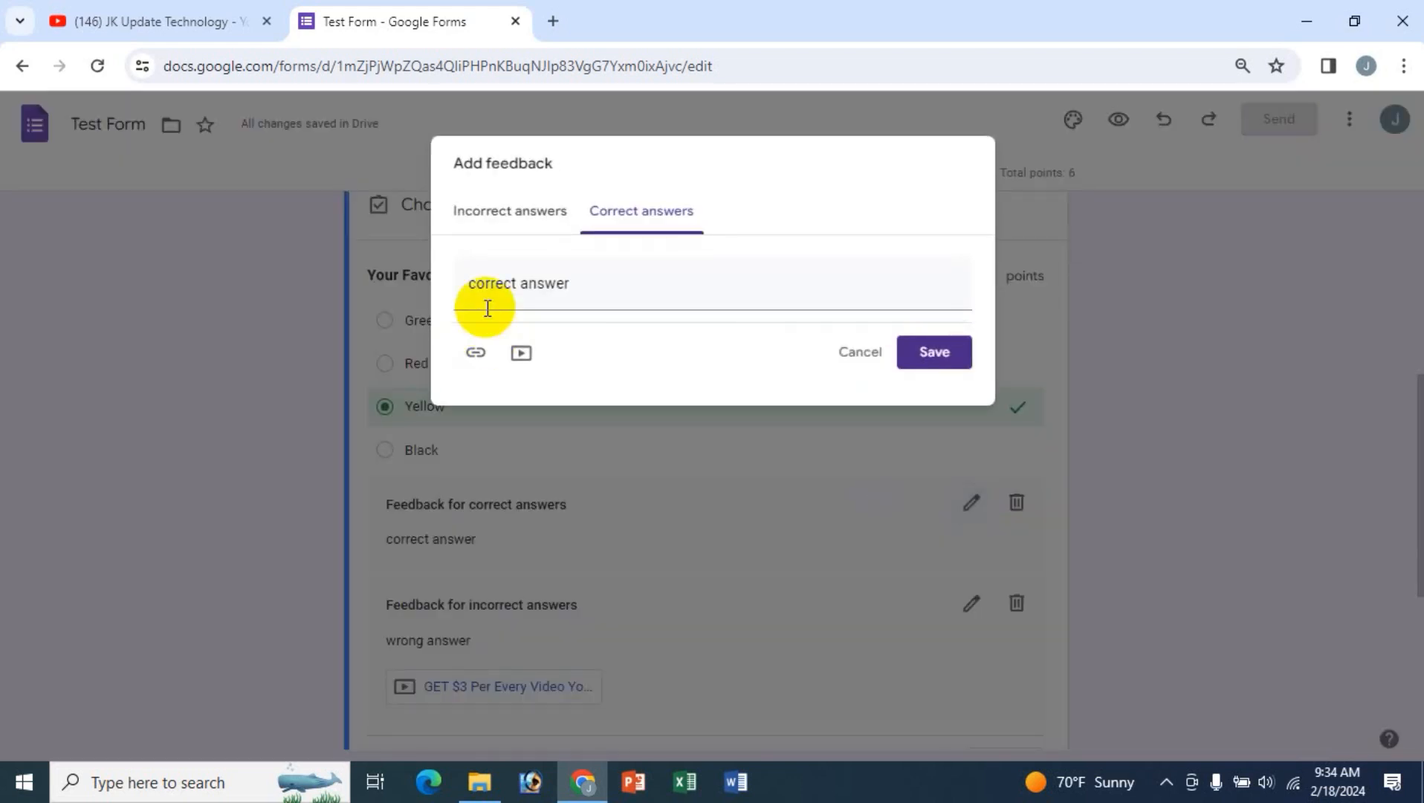
left_click(840, 357)
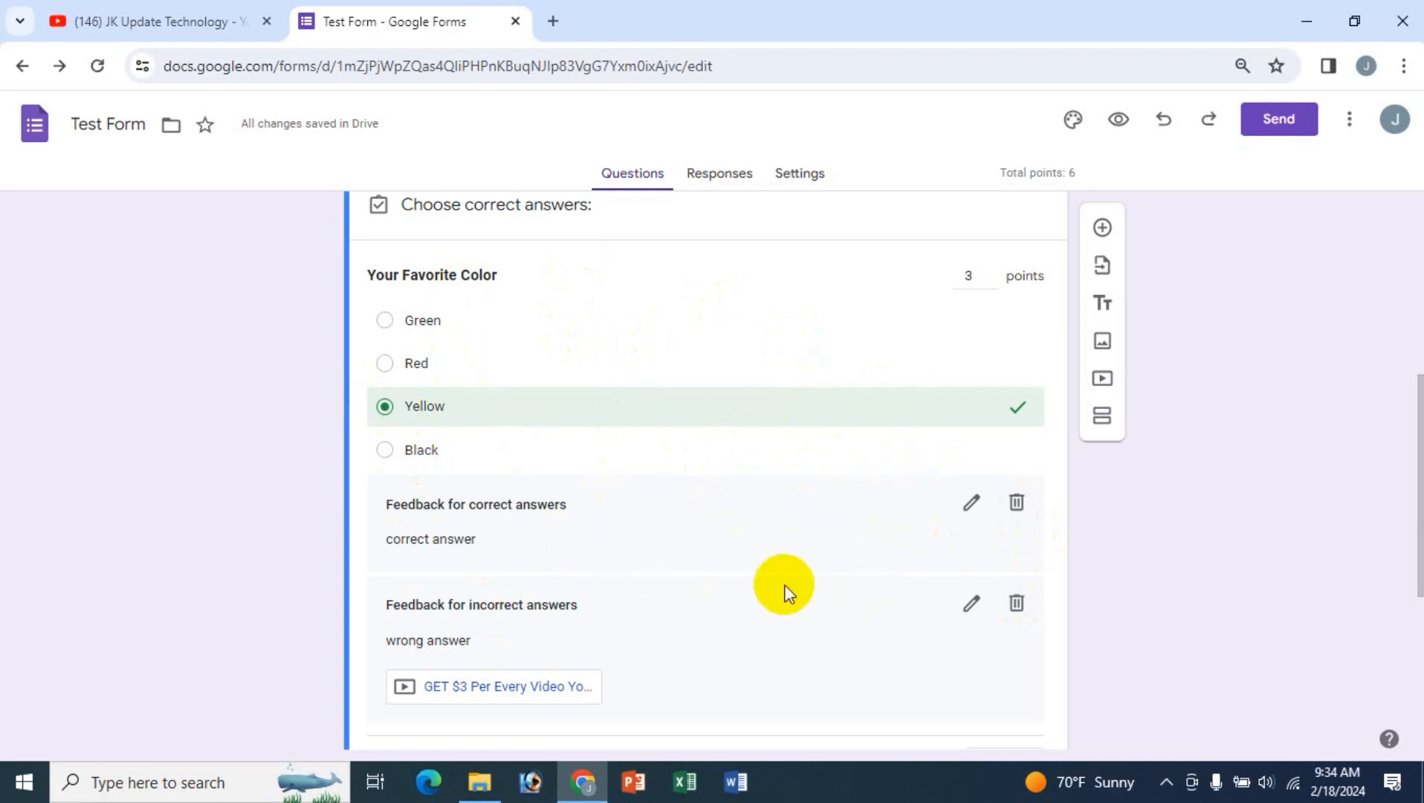
- Mark Gazipur as the correct answer for Your Home District, without feedback, and finish its answer key
scroll(848, 472, "down", 3)
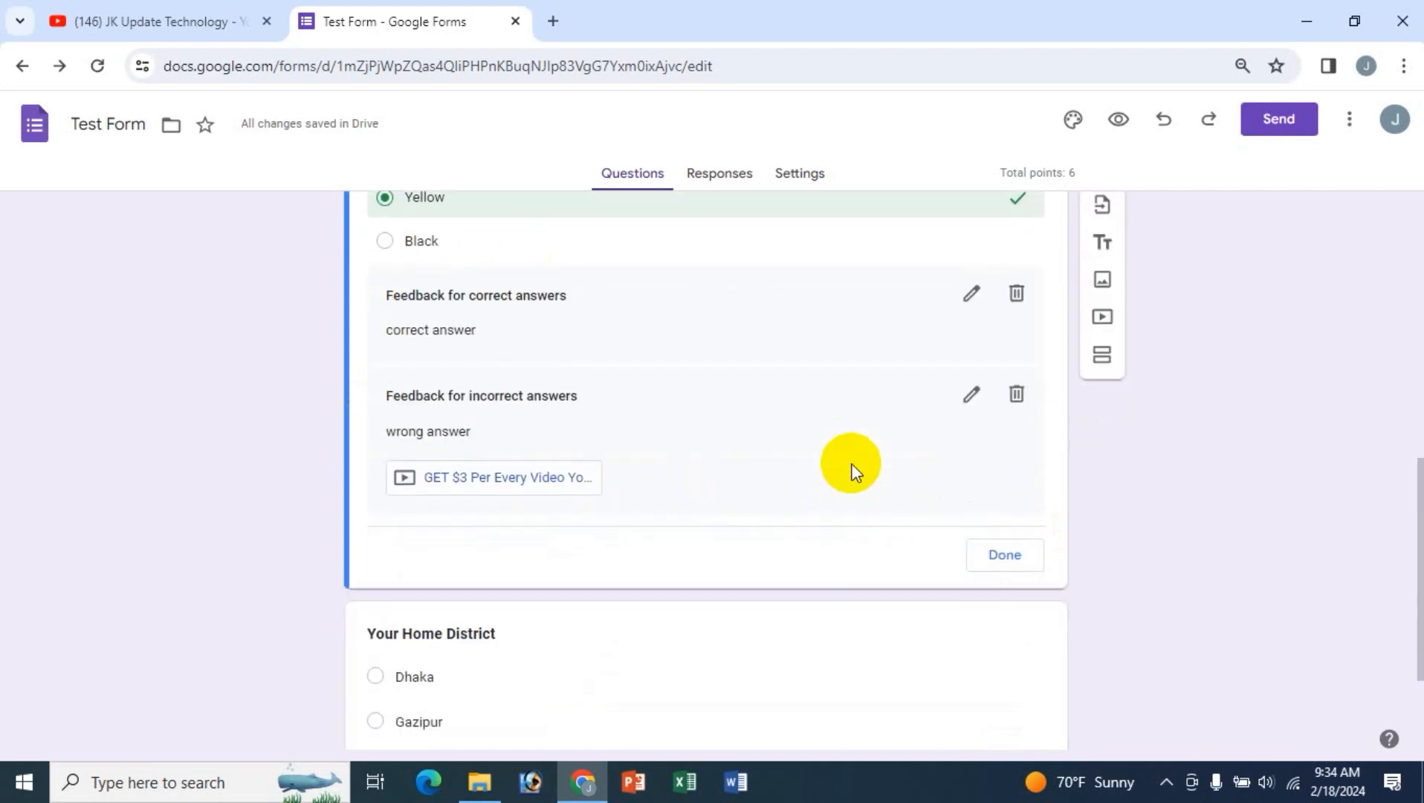
left_click(460, 635)
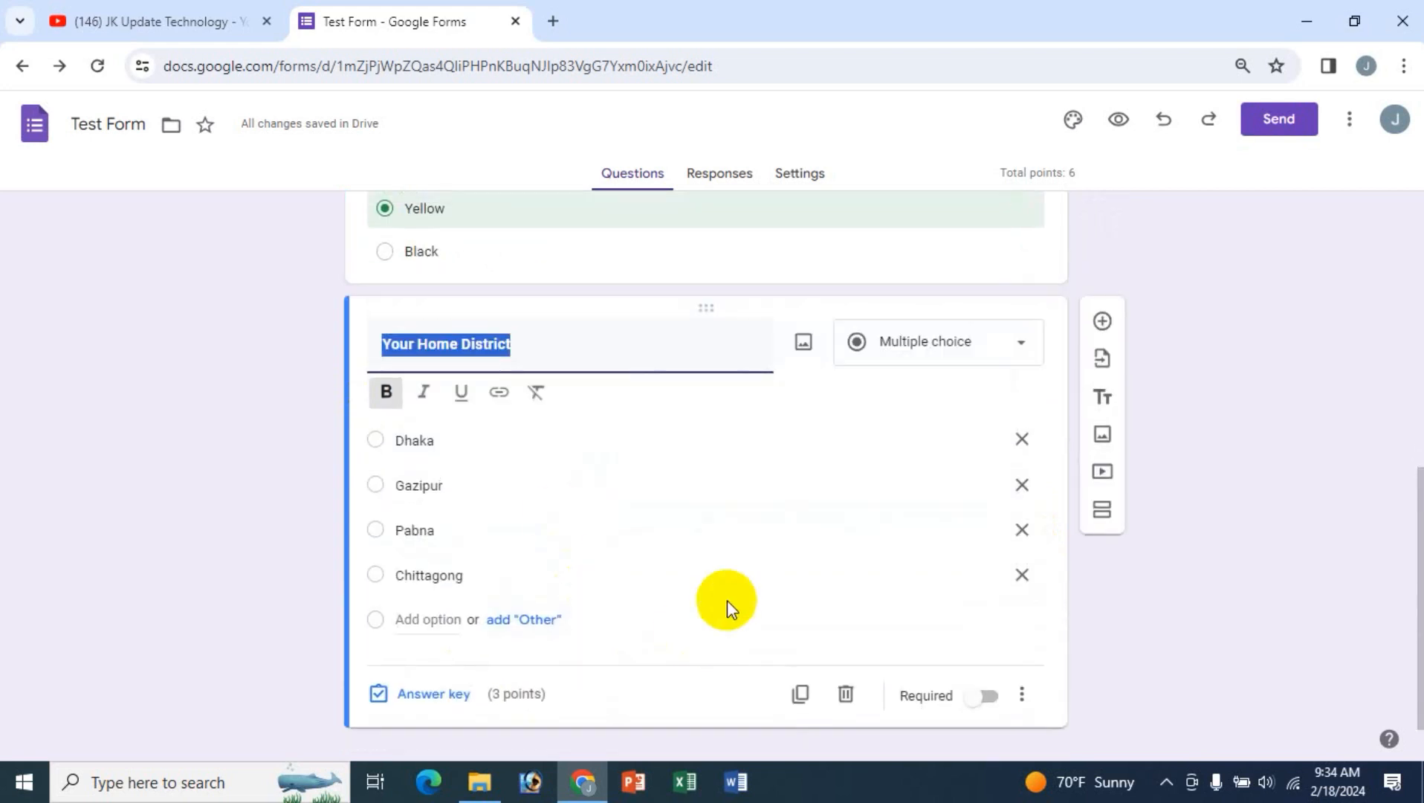
left_click(433, 695)
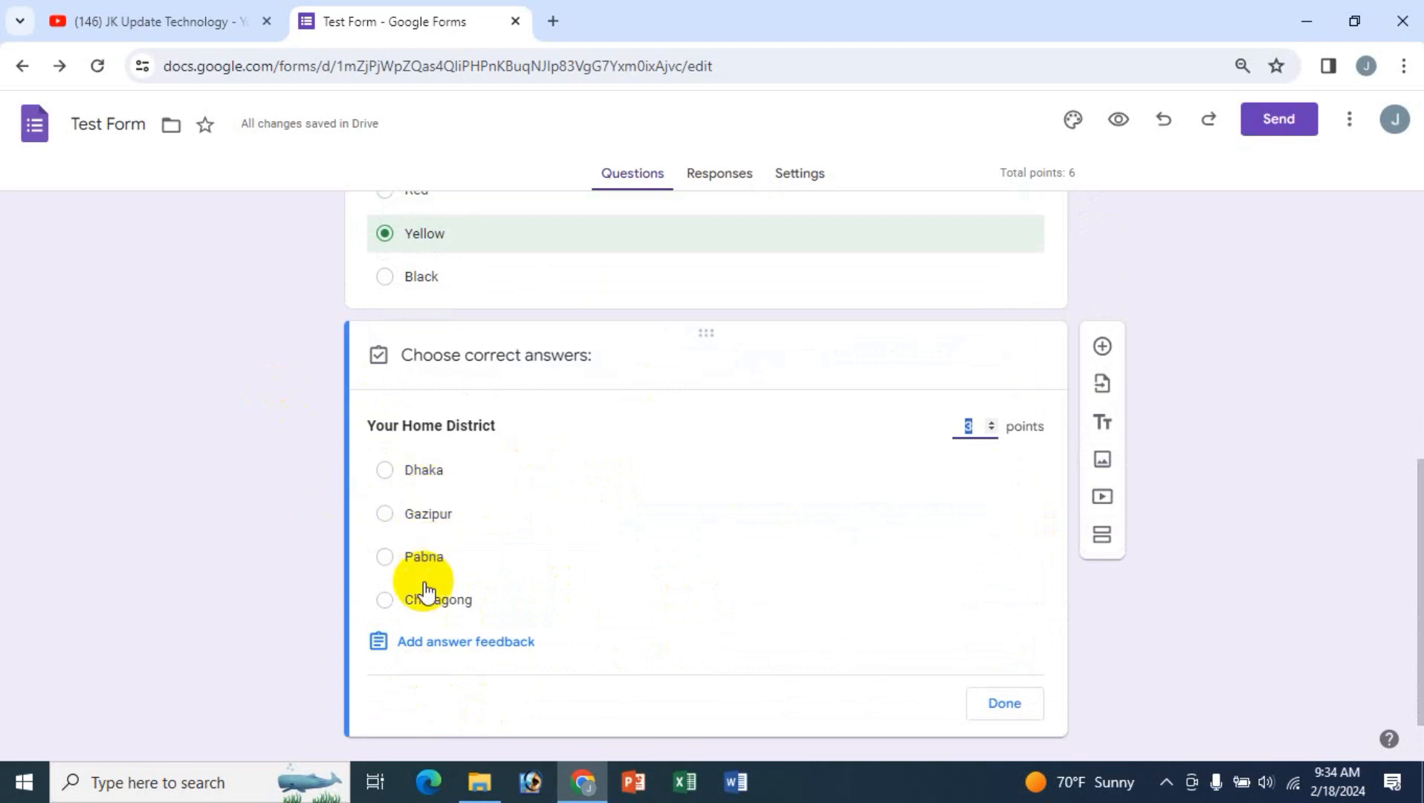
left_click(390, 519)
scroll(745, 593, "down", 1)
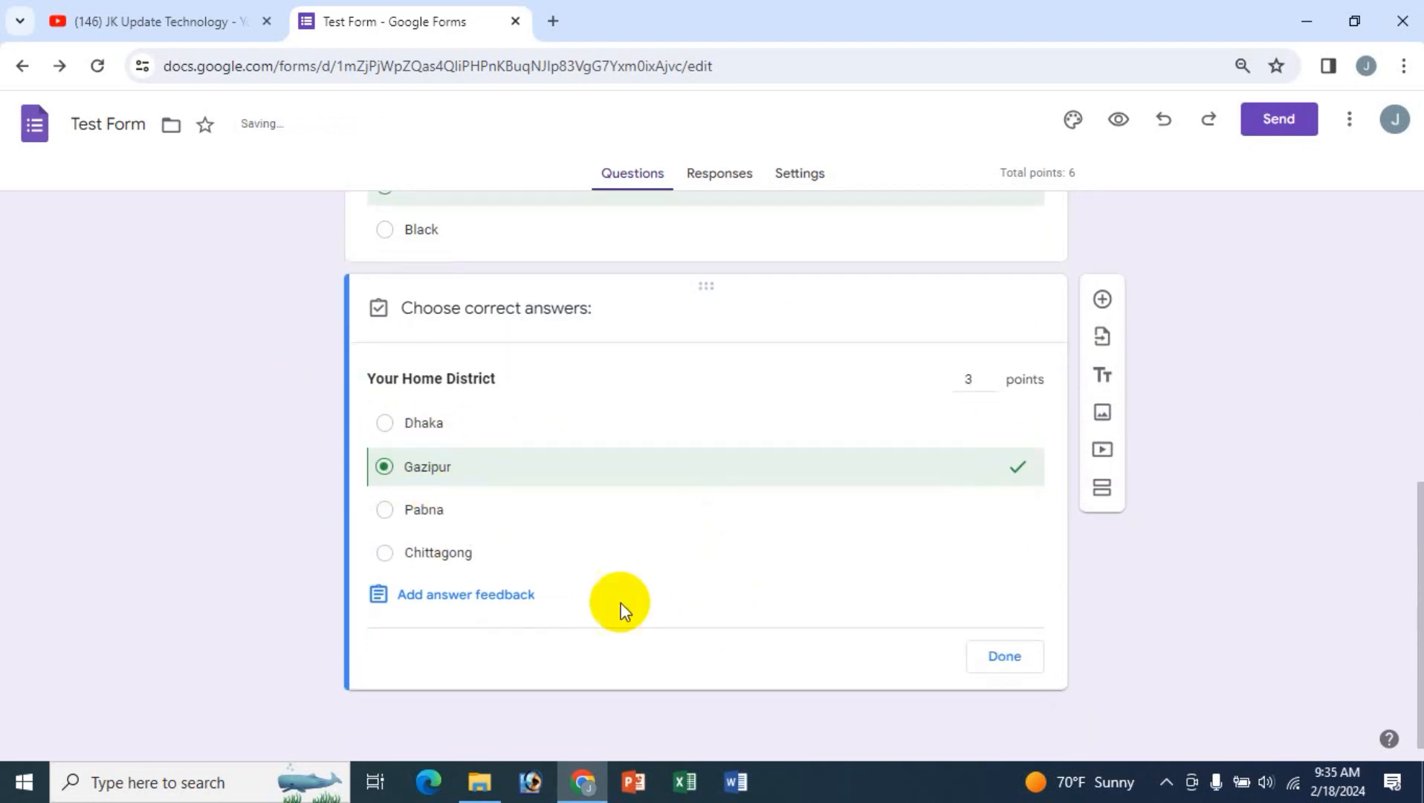
left_click(491, 602)
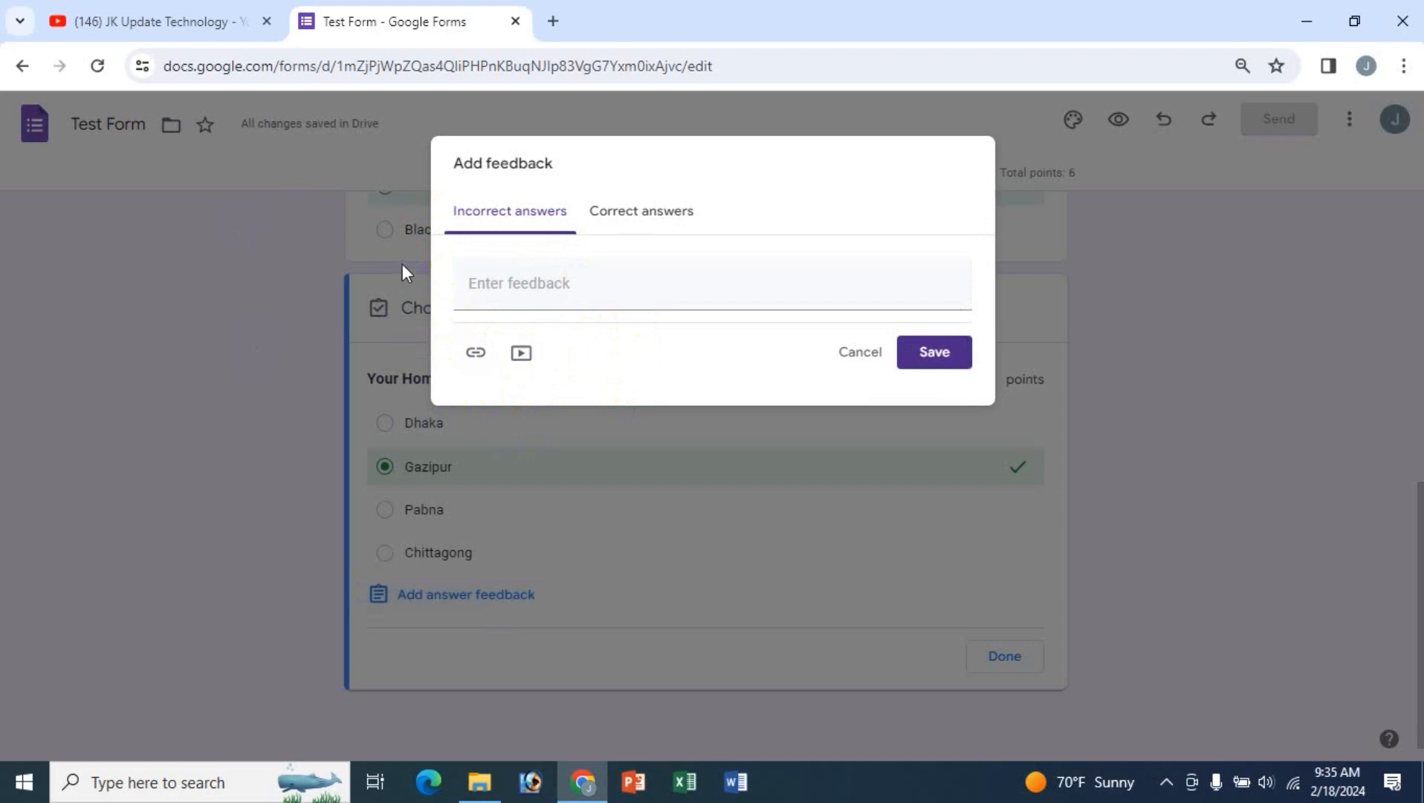
left_click(861, 354)
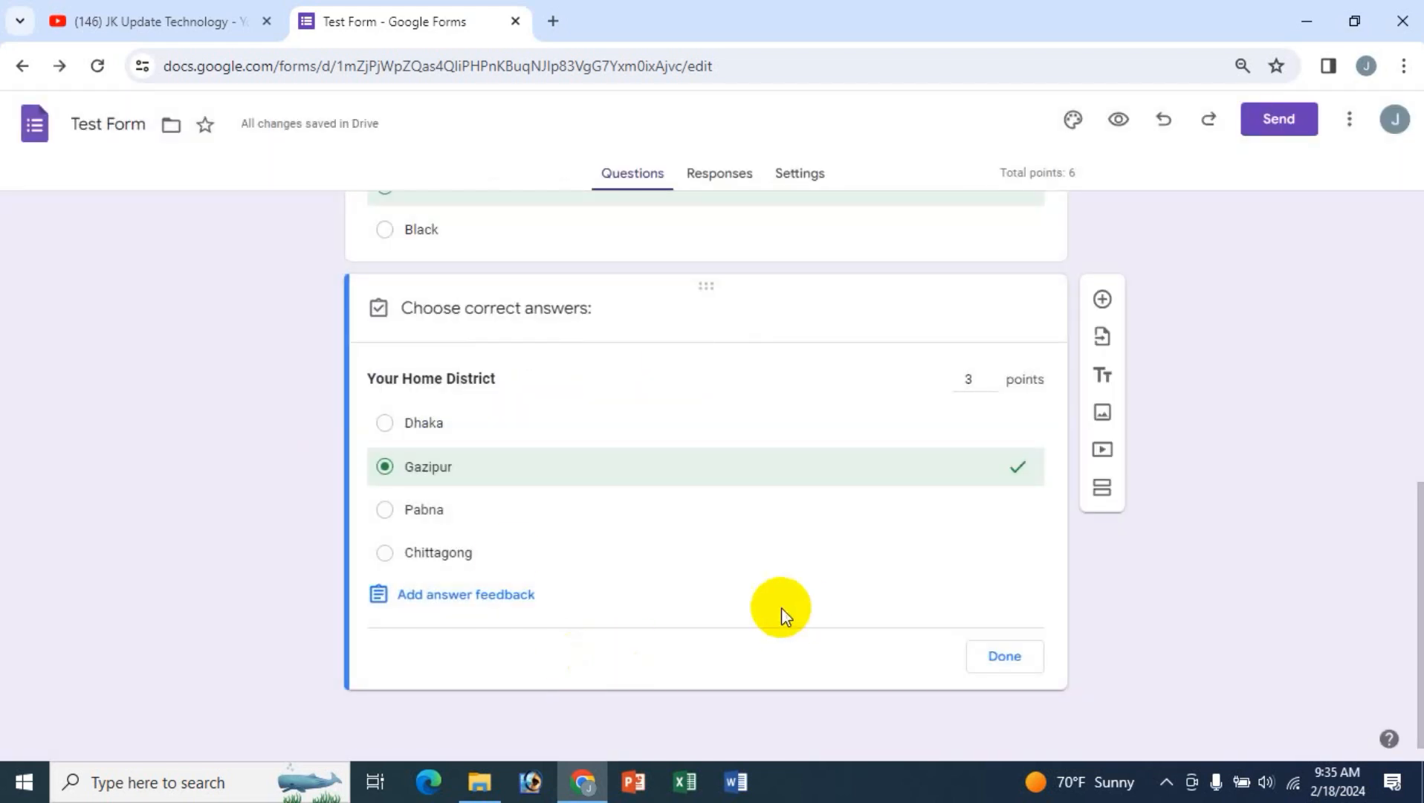
left_click(1017, 664)
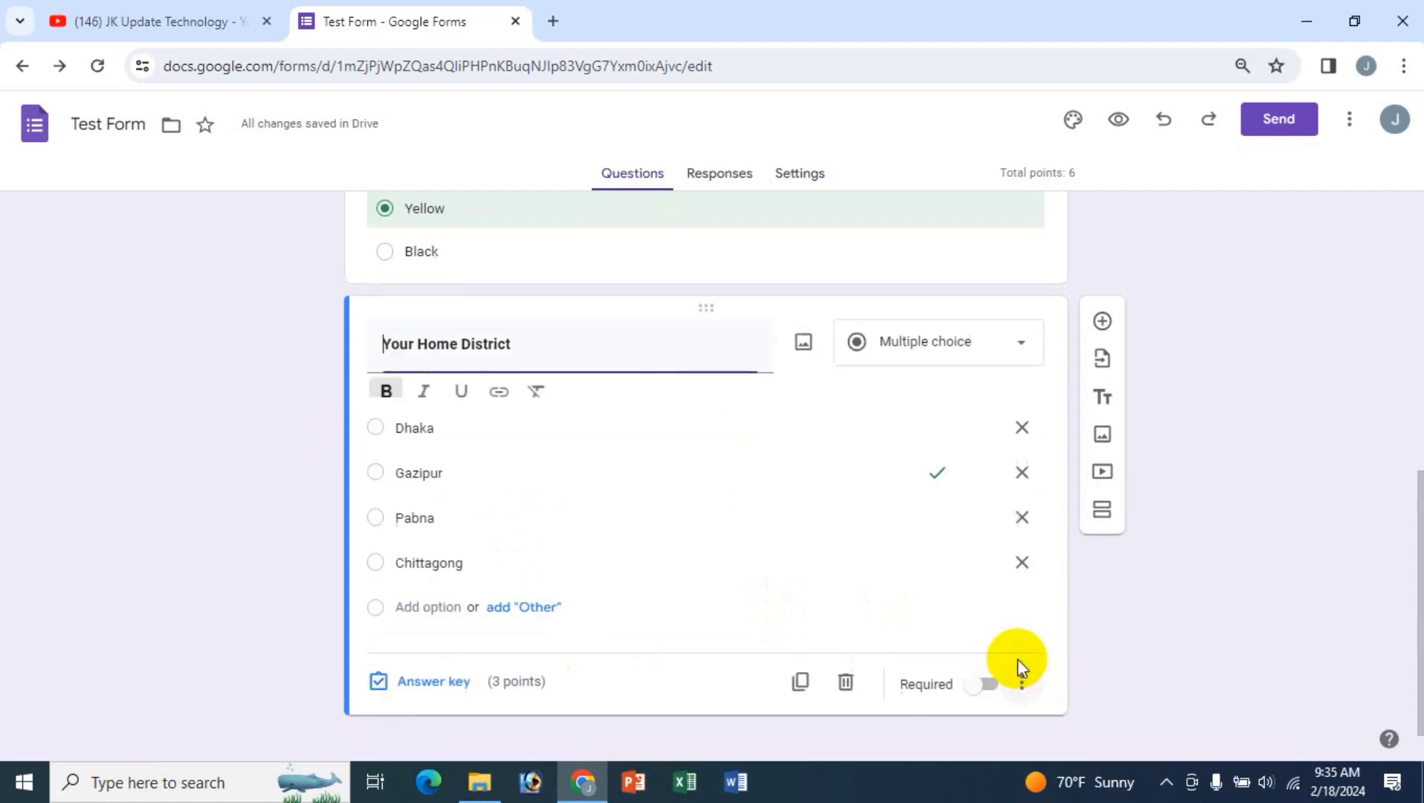
- Review the questions with their marked answers in the editor and open the form's respondent preview
scroll(652, 613, "up", 8)
scroll(731, 588, "down", 5)
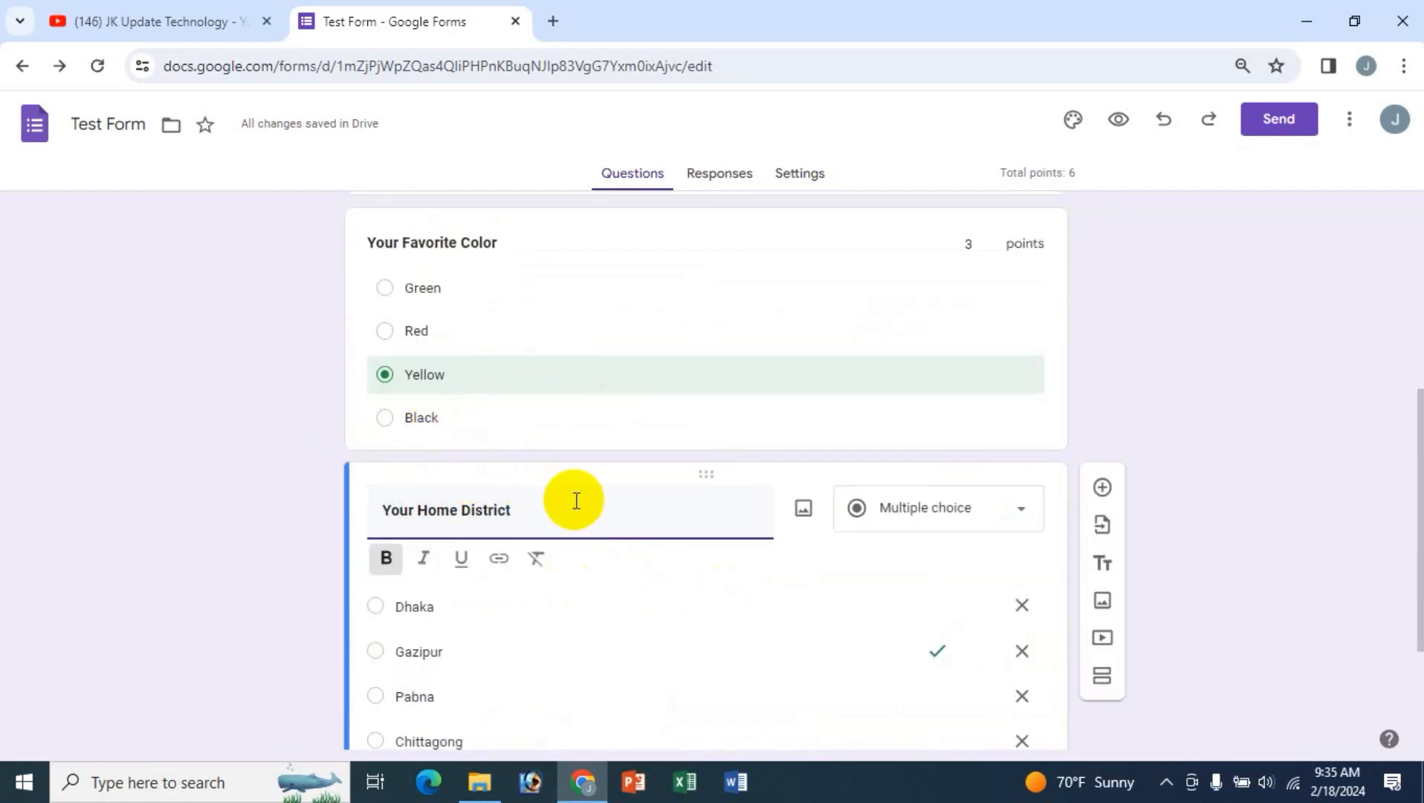
scroll(632, 665, "down", 3)
scroll(617, 664, "up", 6)
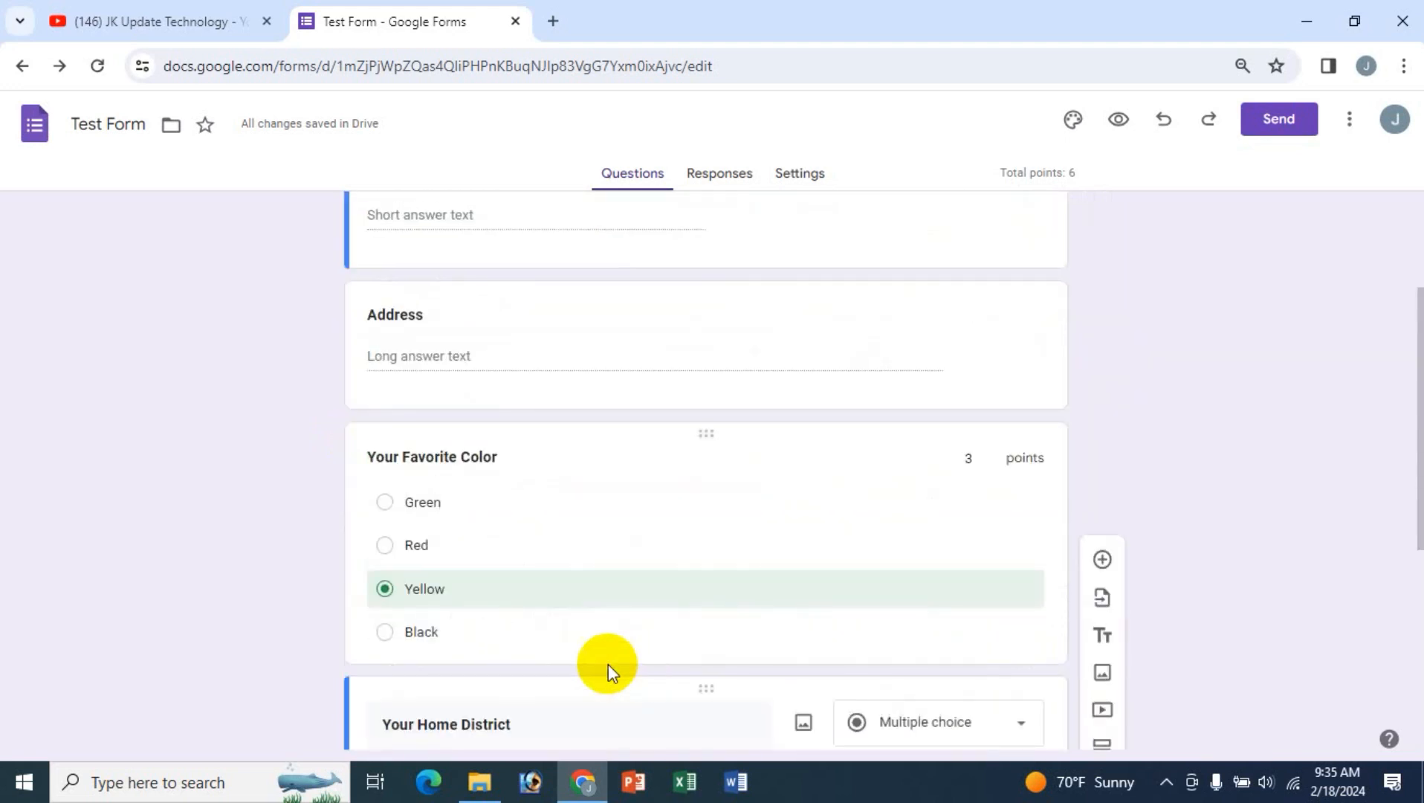
left_click(1121, 121)
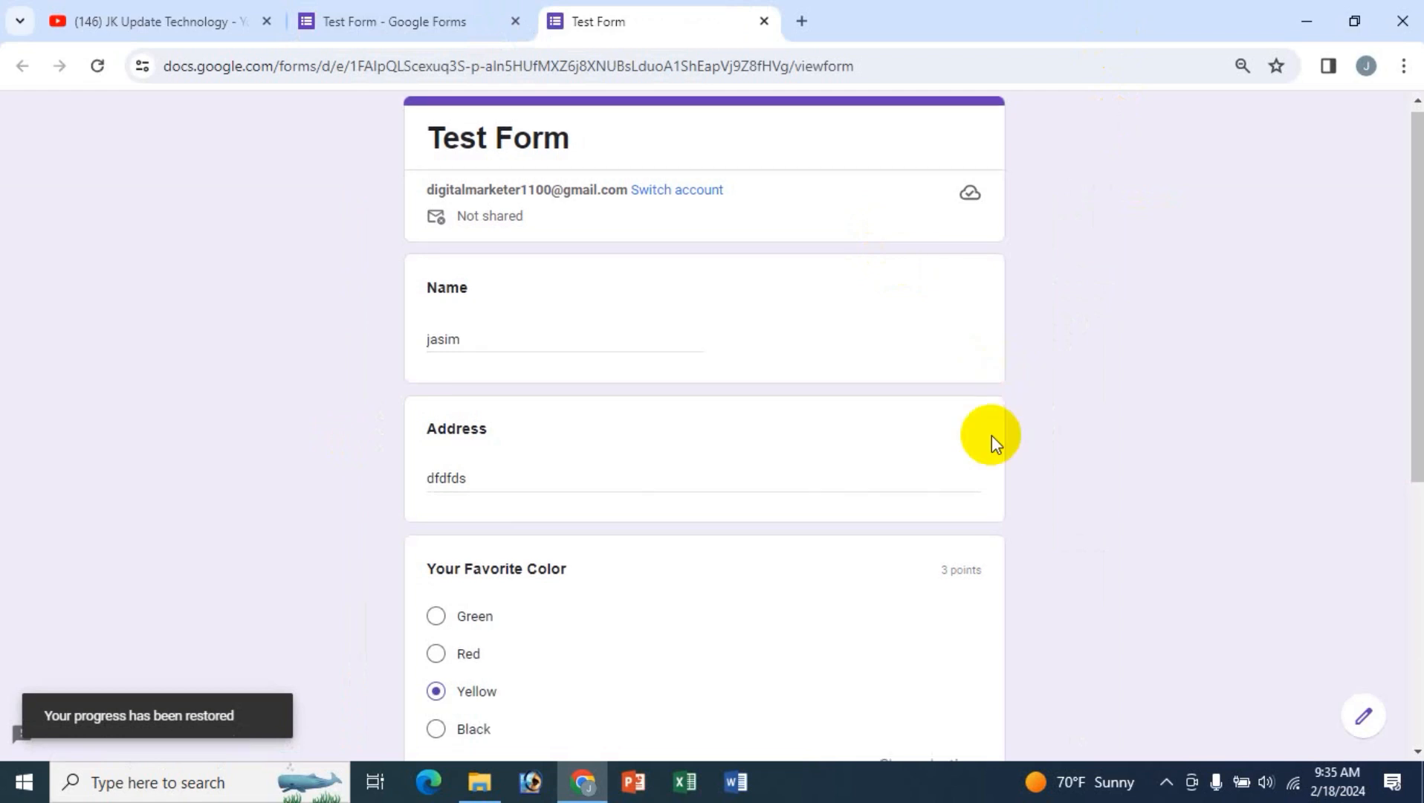
scroll(992, 435, "down", 2)
scroll(992, 435, "up", 2)
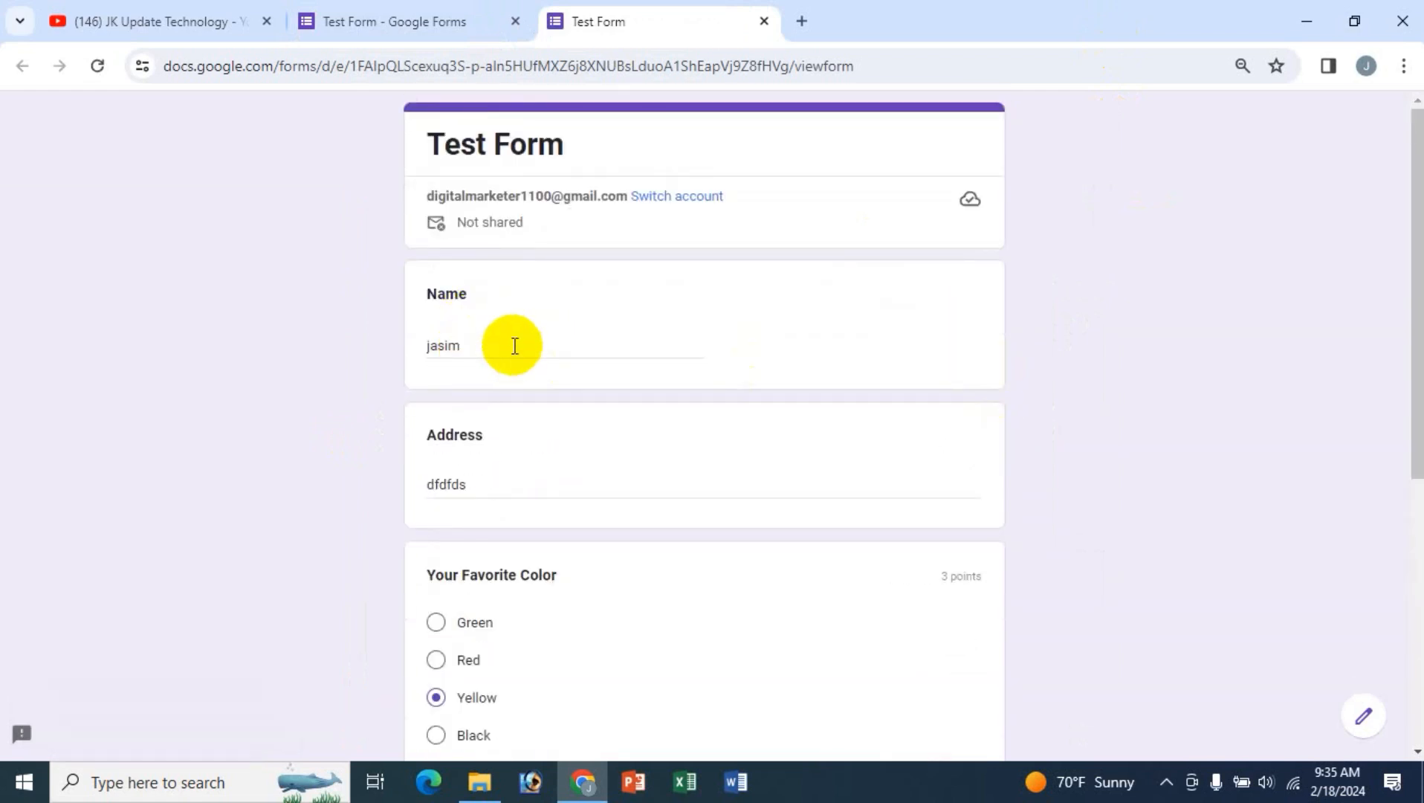
- Re-enter the respondent's name in the preview and replace the Address answer with the sample text "dfdsfsd"
left_click_drag(515, 344, 203, 348)
type("jasim")
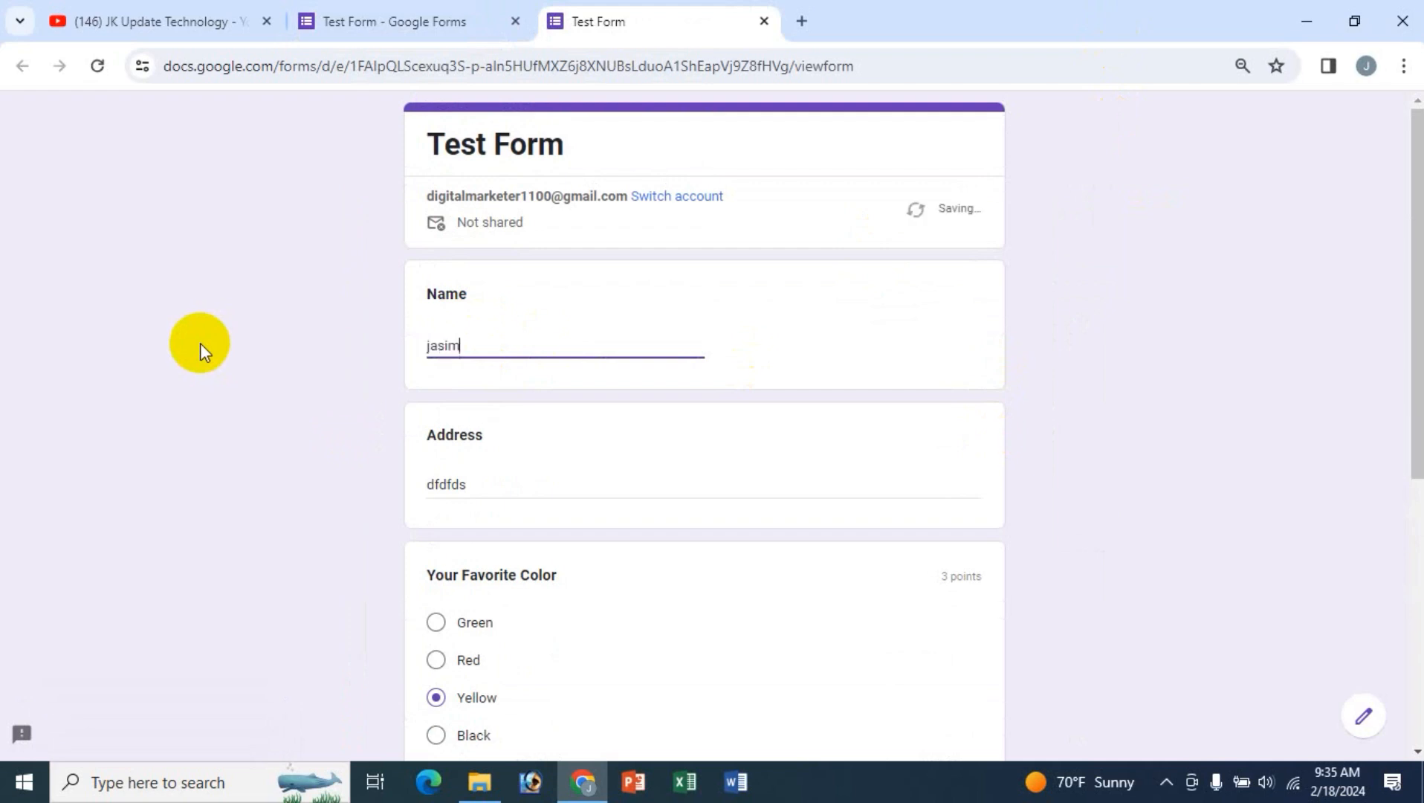
key("Tab")
key("ctrl+a")
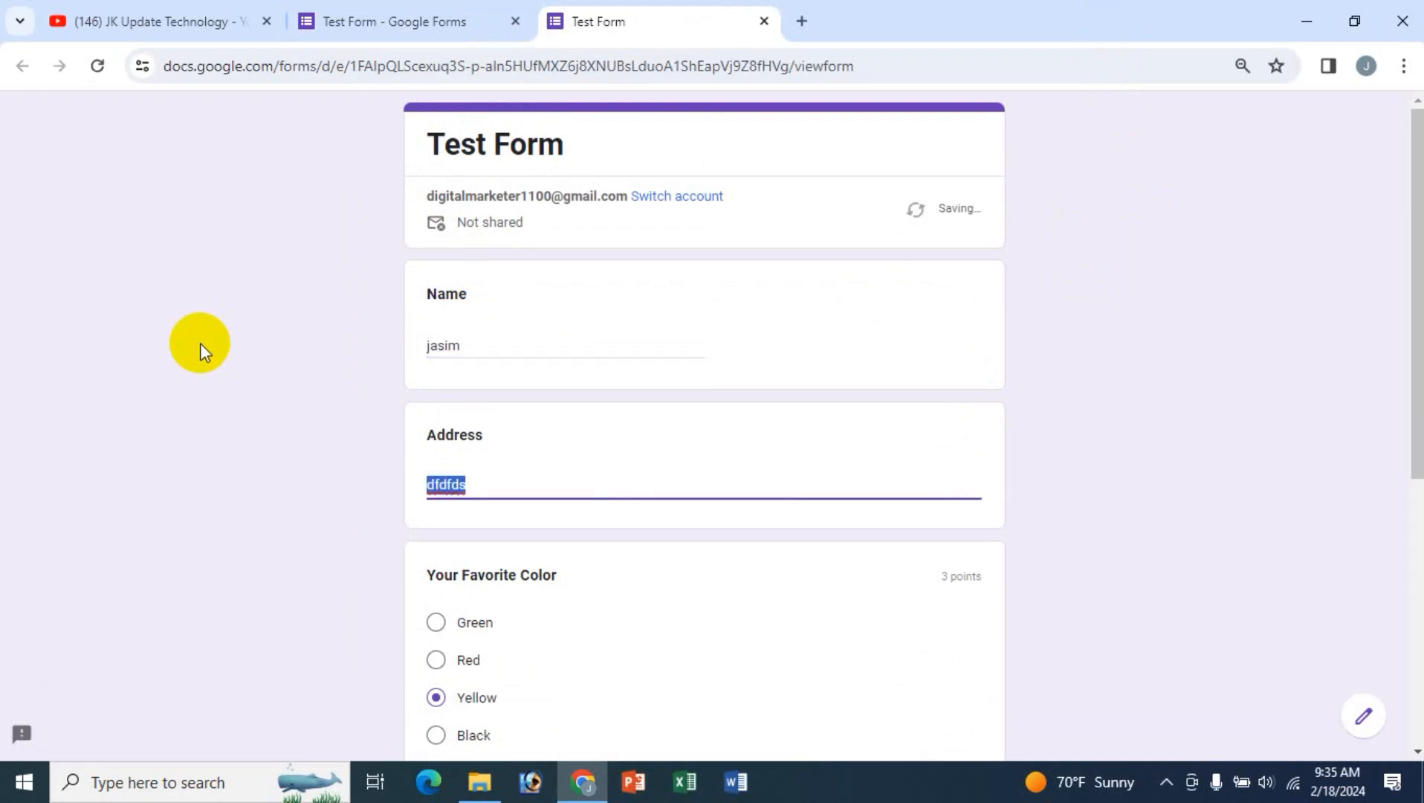
type("dfdsfsd")
scroll(841, 290, "down", 1)
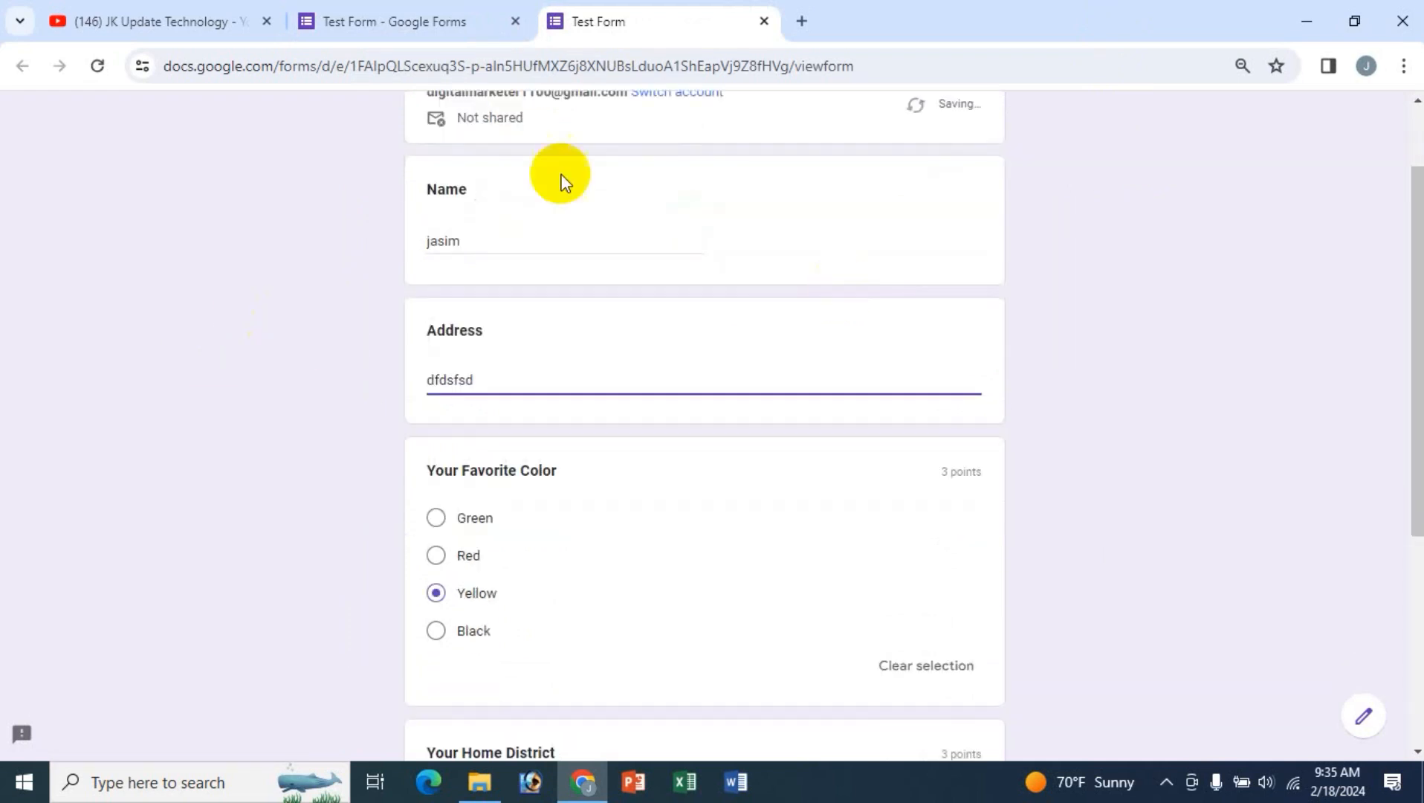
- Answer Your Favorite Color with Yellow and Your Home District with Pabna, and submit the form
left_click(926, 665)
left_click(457, 592)
scroll(833, 547, "down", 3)
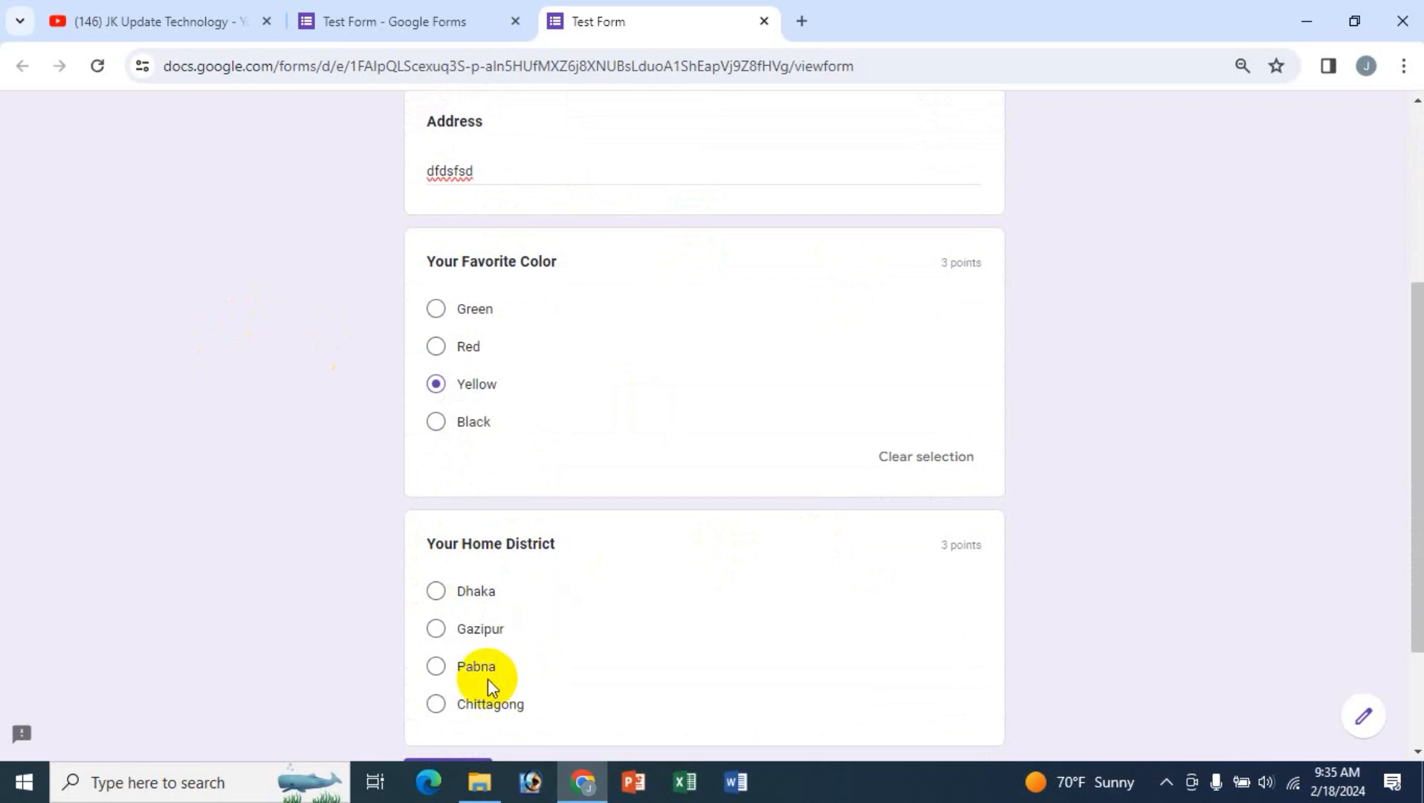
left_click(437, 666)
scroll(785, 645, "down", 3)
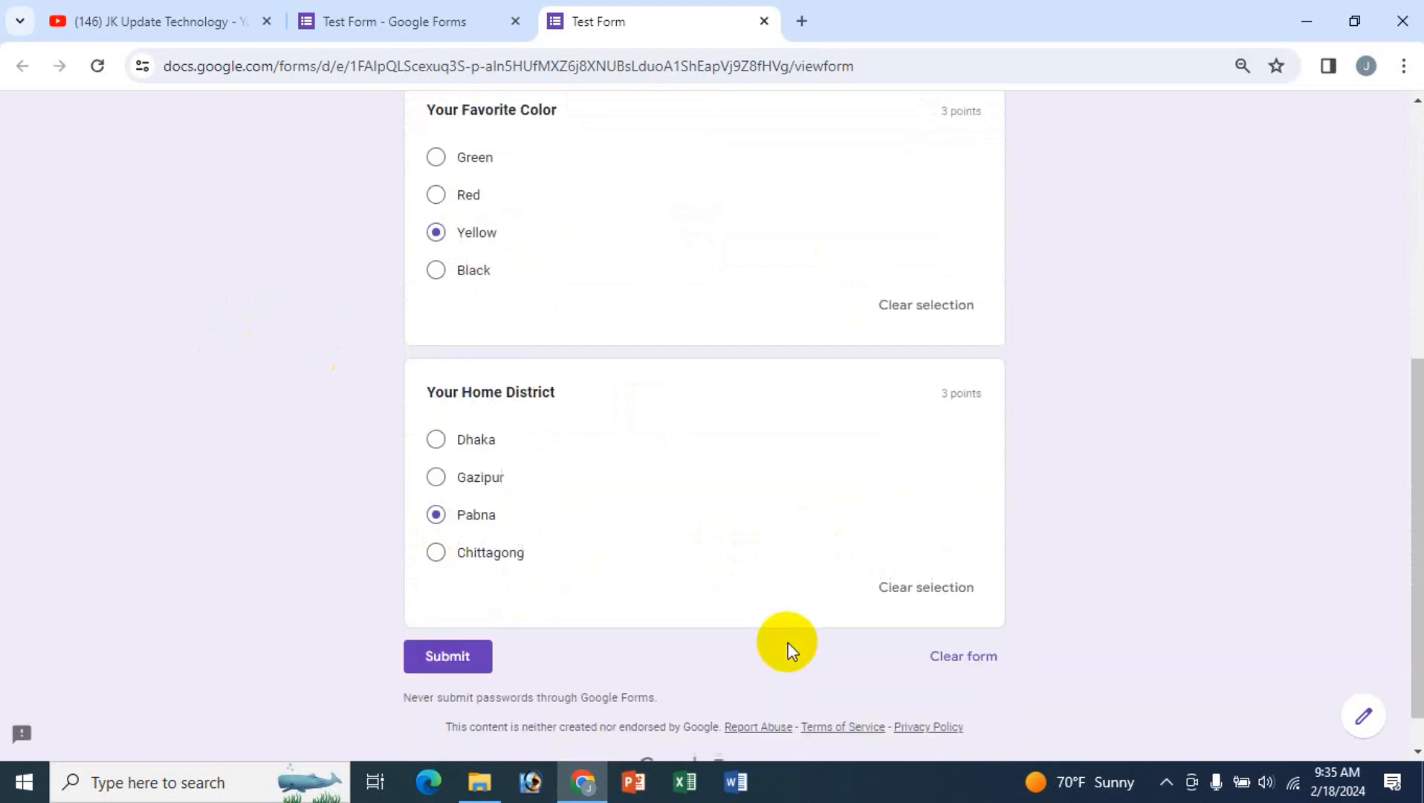
left_click(449, 614)
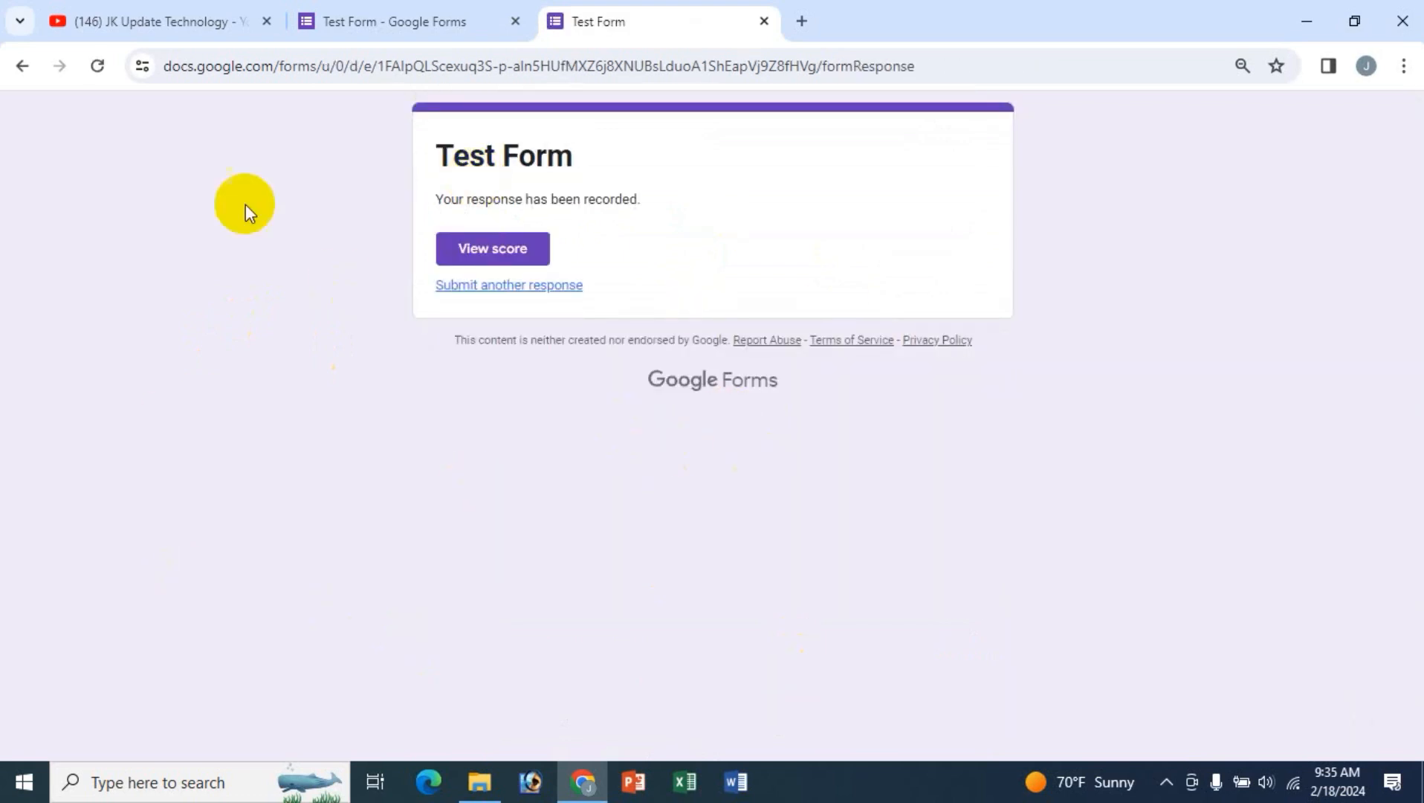
- Review the summary of collected responses in the form editor, including the insights, frequently missed questions and individual answers
left_click(374, 26)
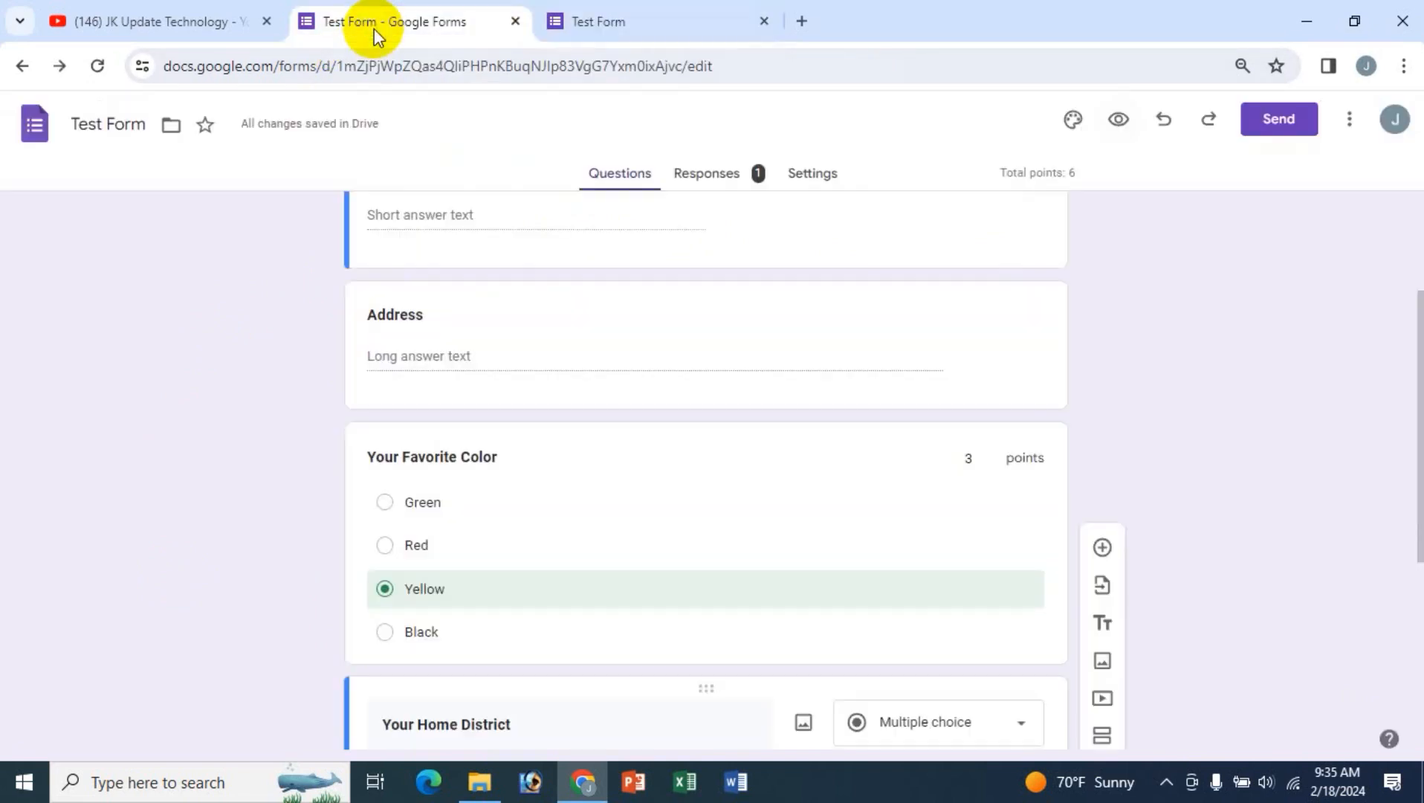
left_click(704, 178)
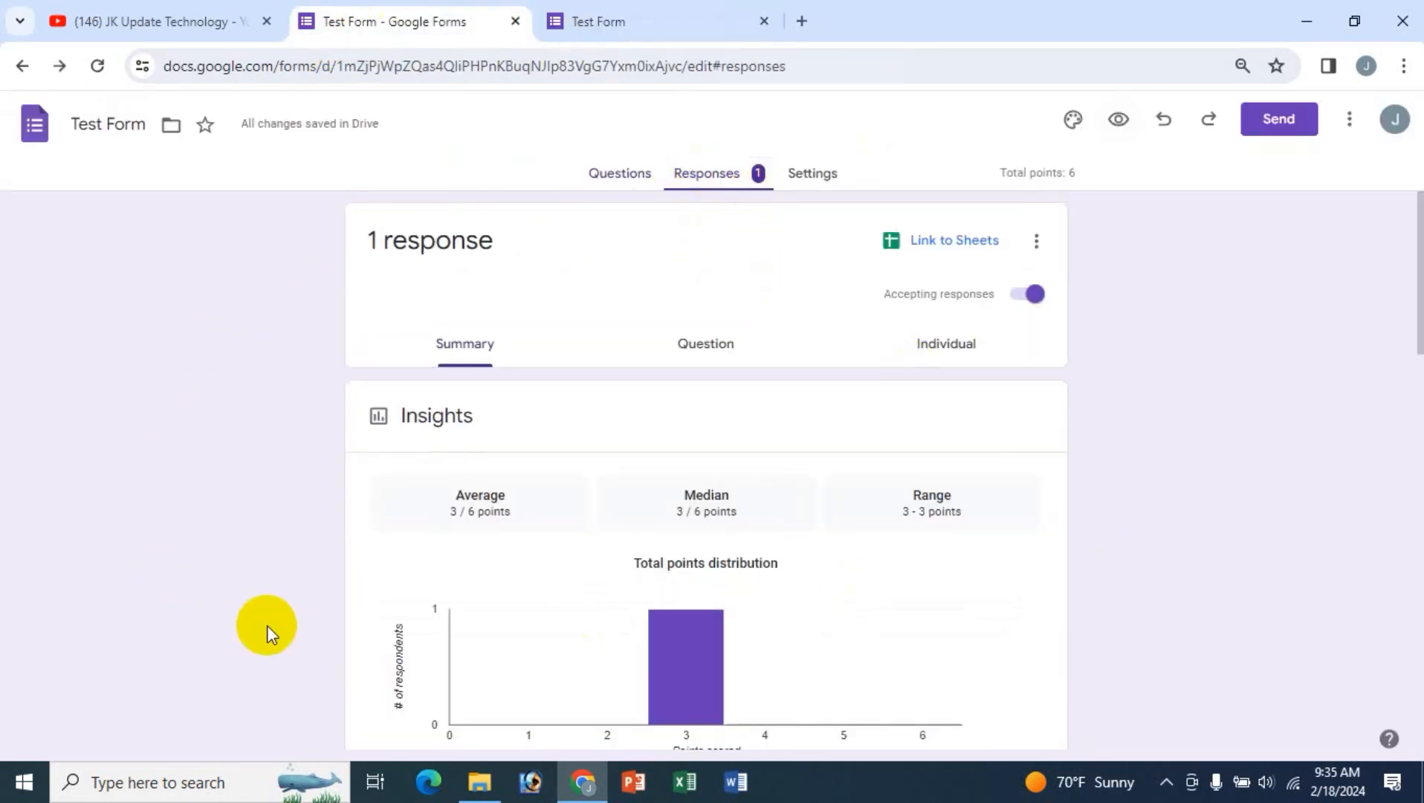
scroll(312, 566, "down", 9)
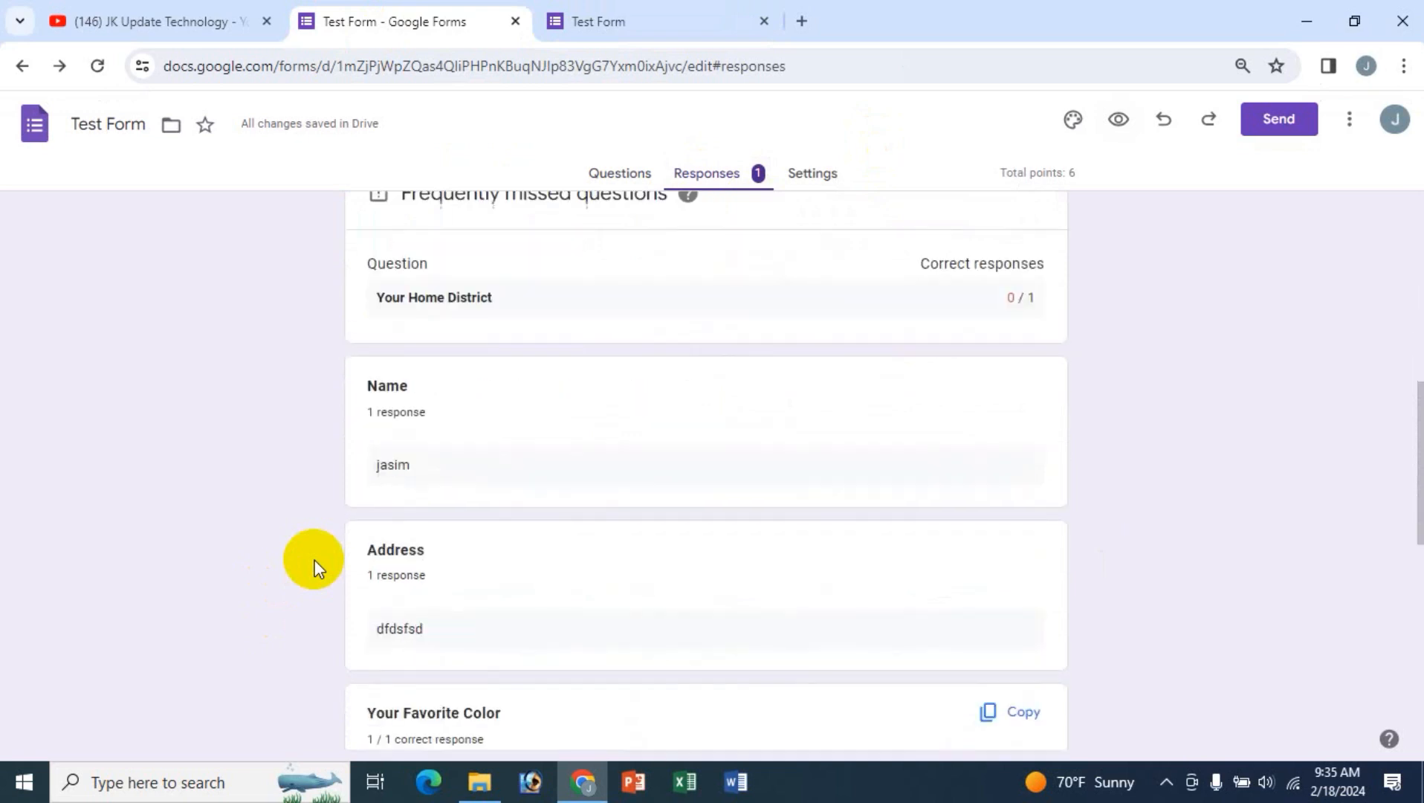
scroll(314, 568, "down", 5)
scroll(314, 568, "up", 8)
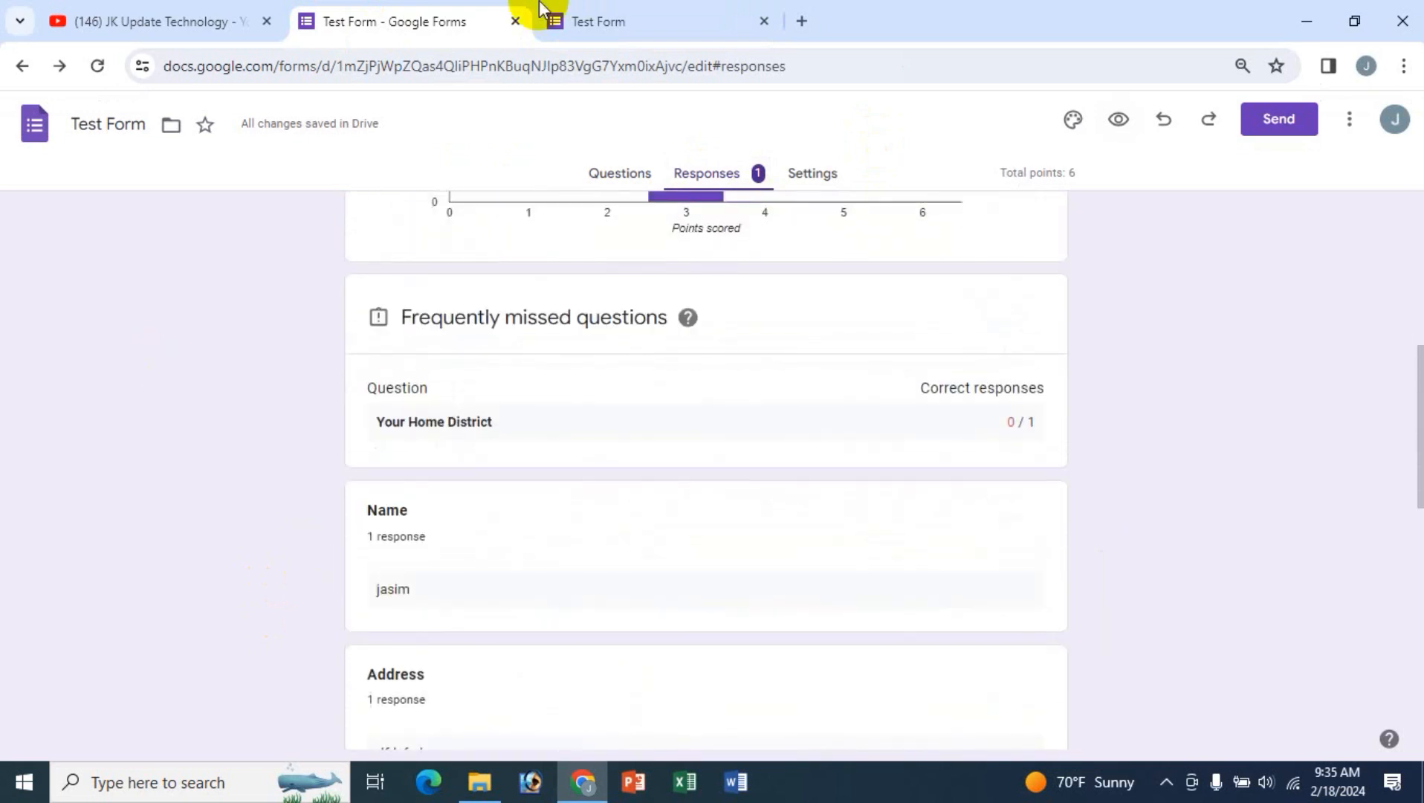
- View the score of the submitted response and examine the points, feedback and correct answers for each question
left_click(626, 19)
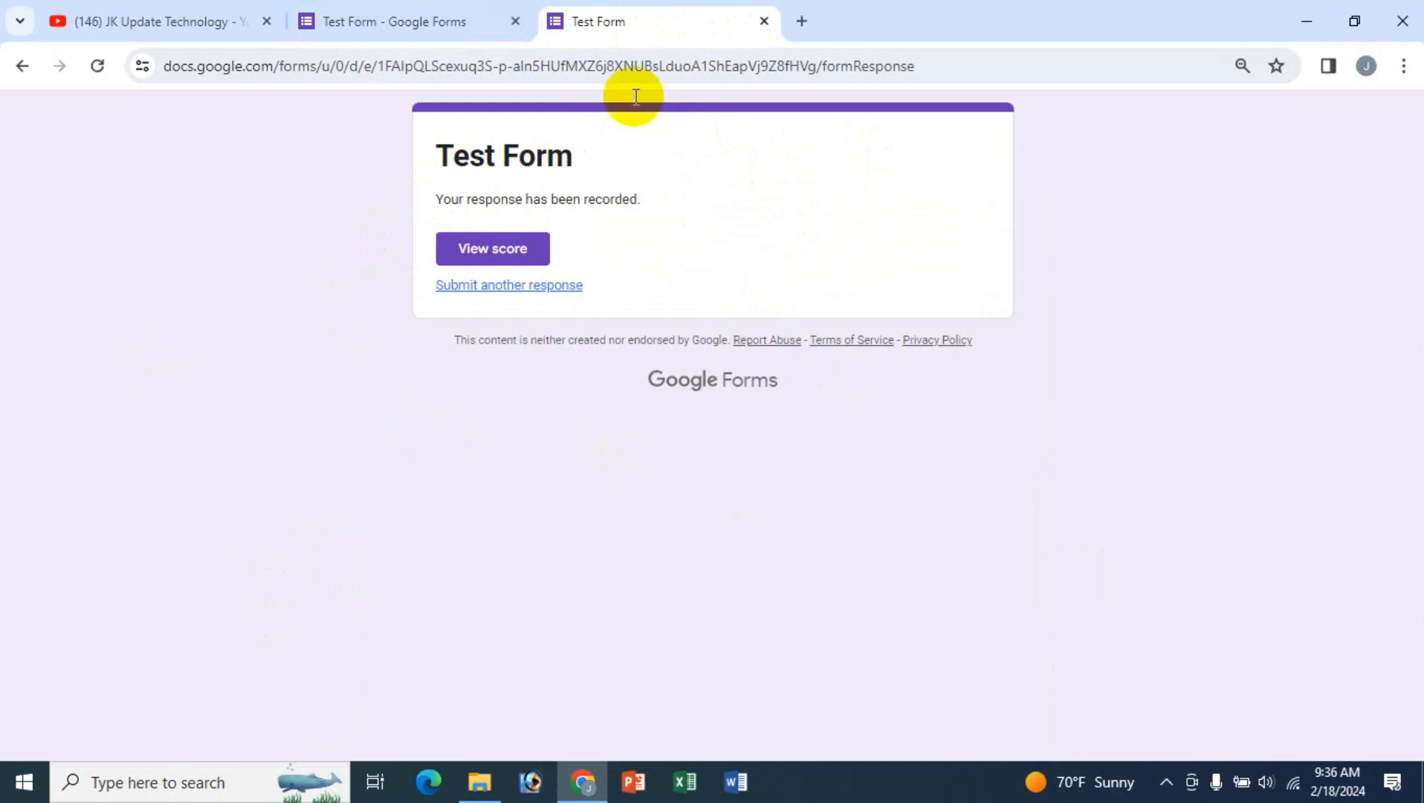
left_click(503, 249)
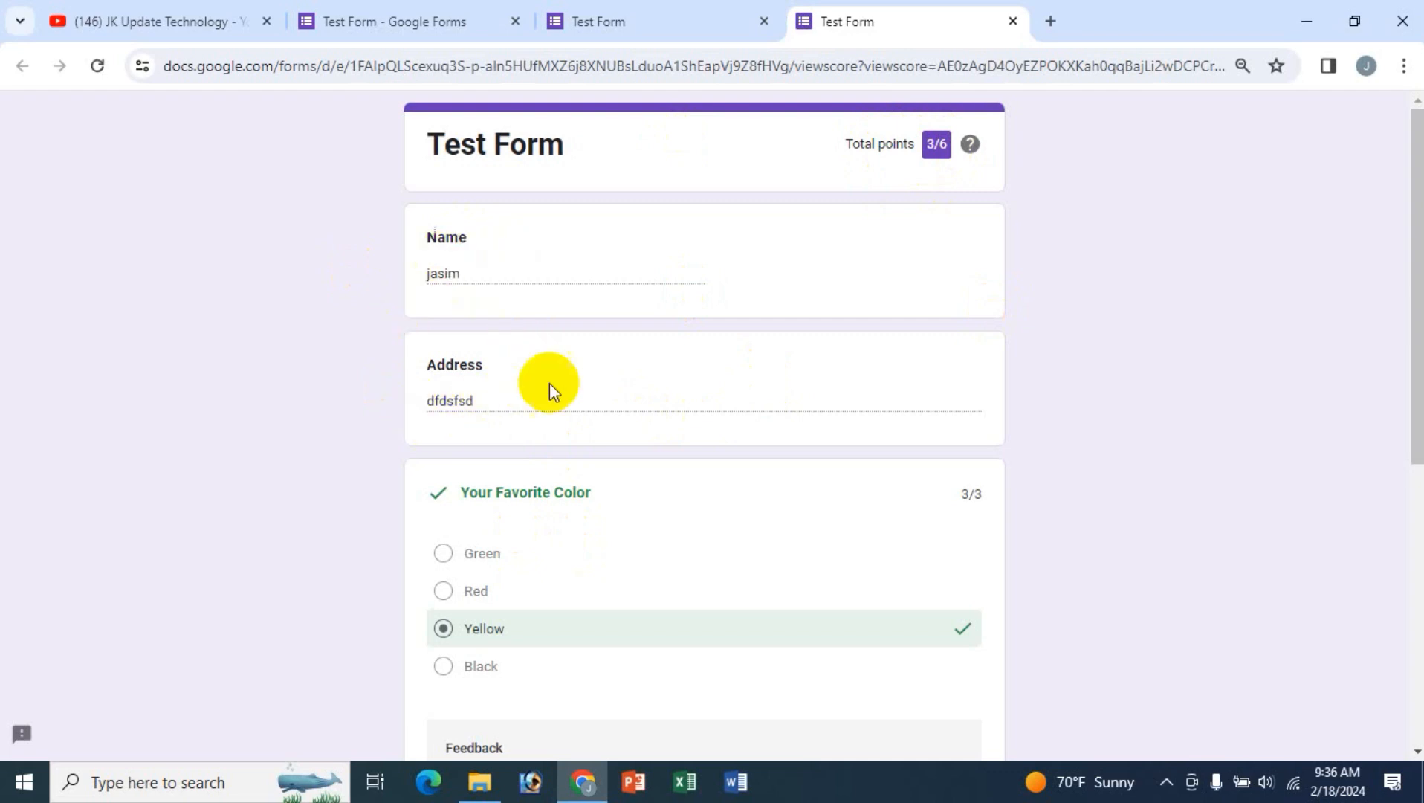
scroll(604, 654, "down", 2)
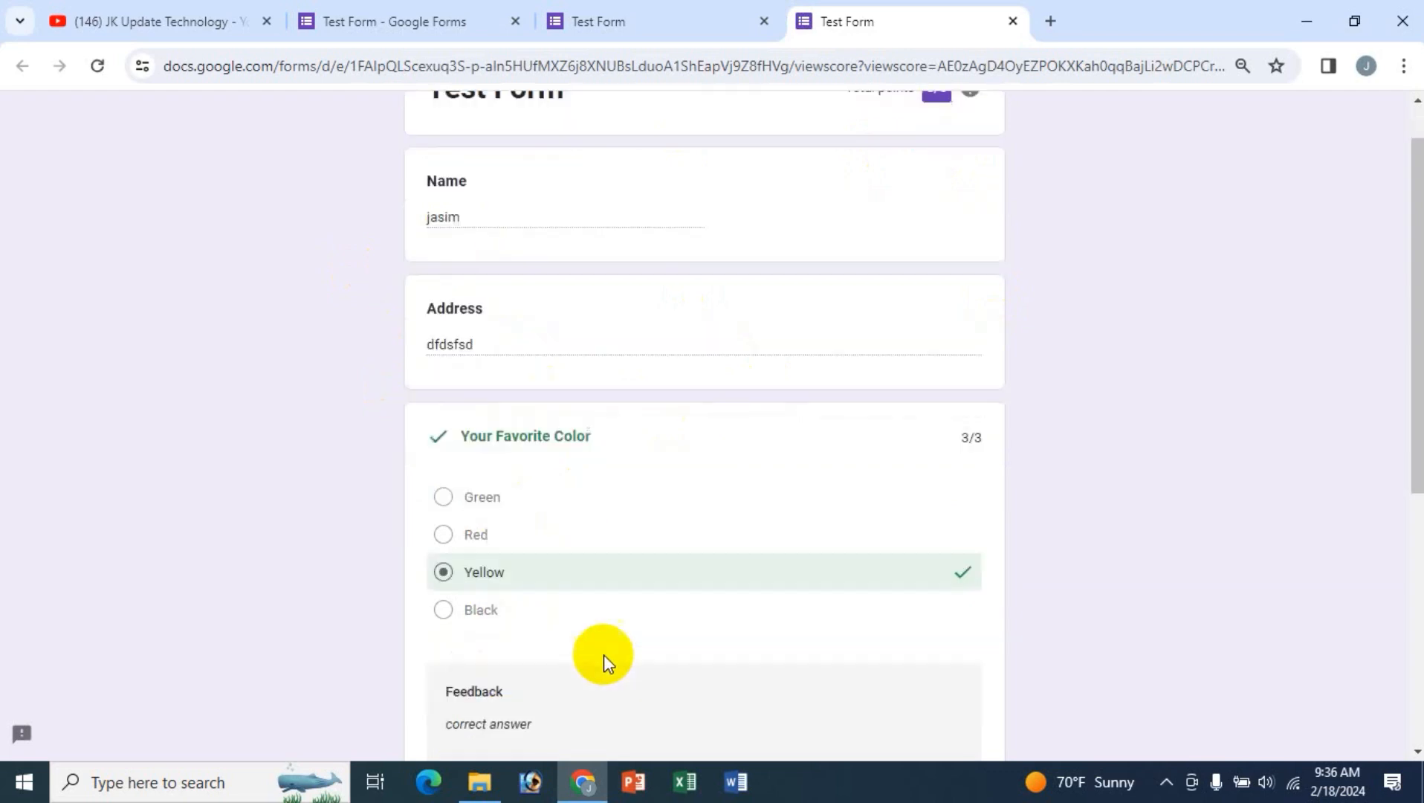
scroll(894, 588, "down", 2)
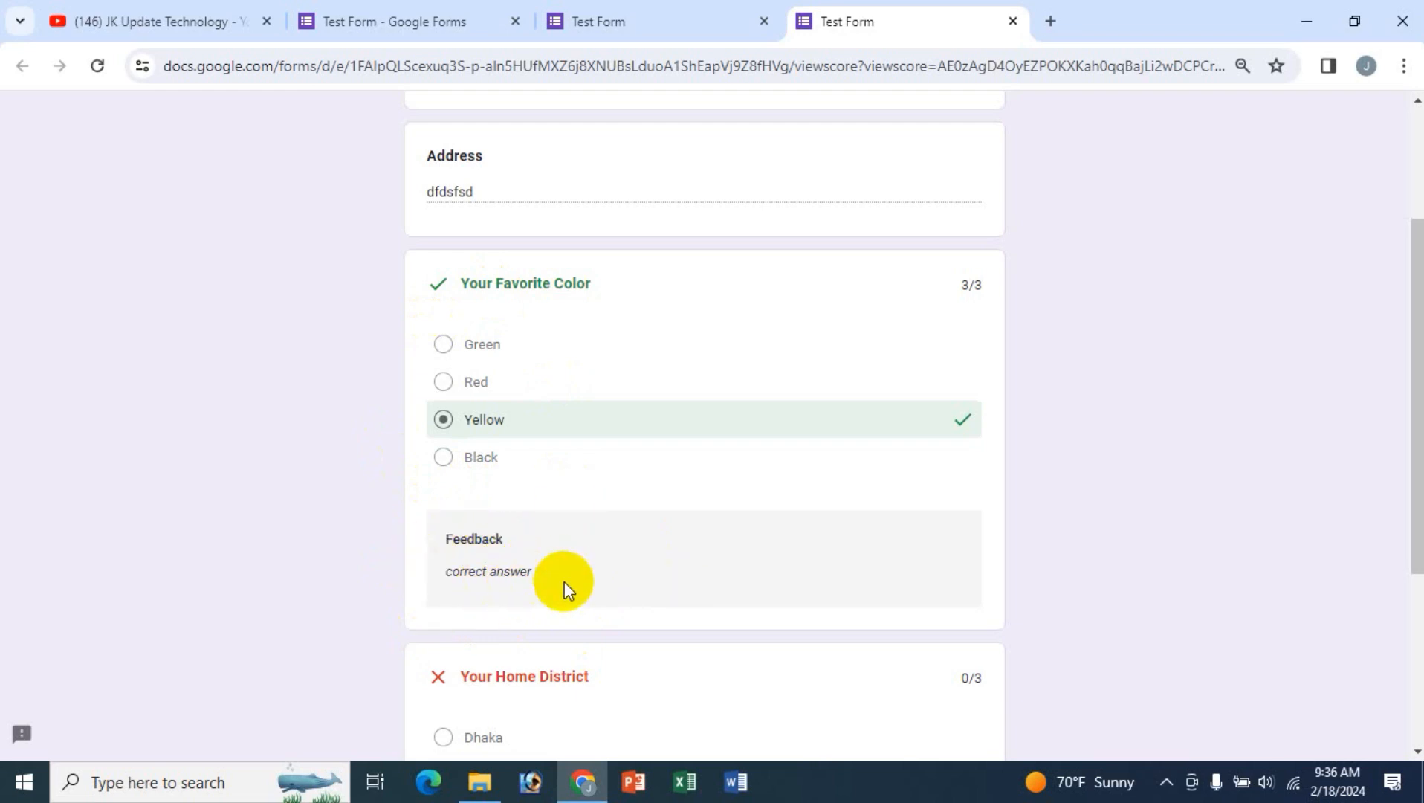
scroll(748, 532, "down", 5)
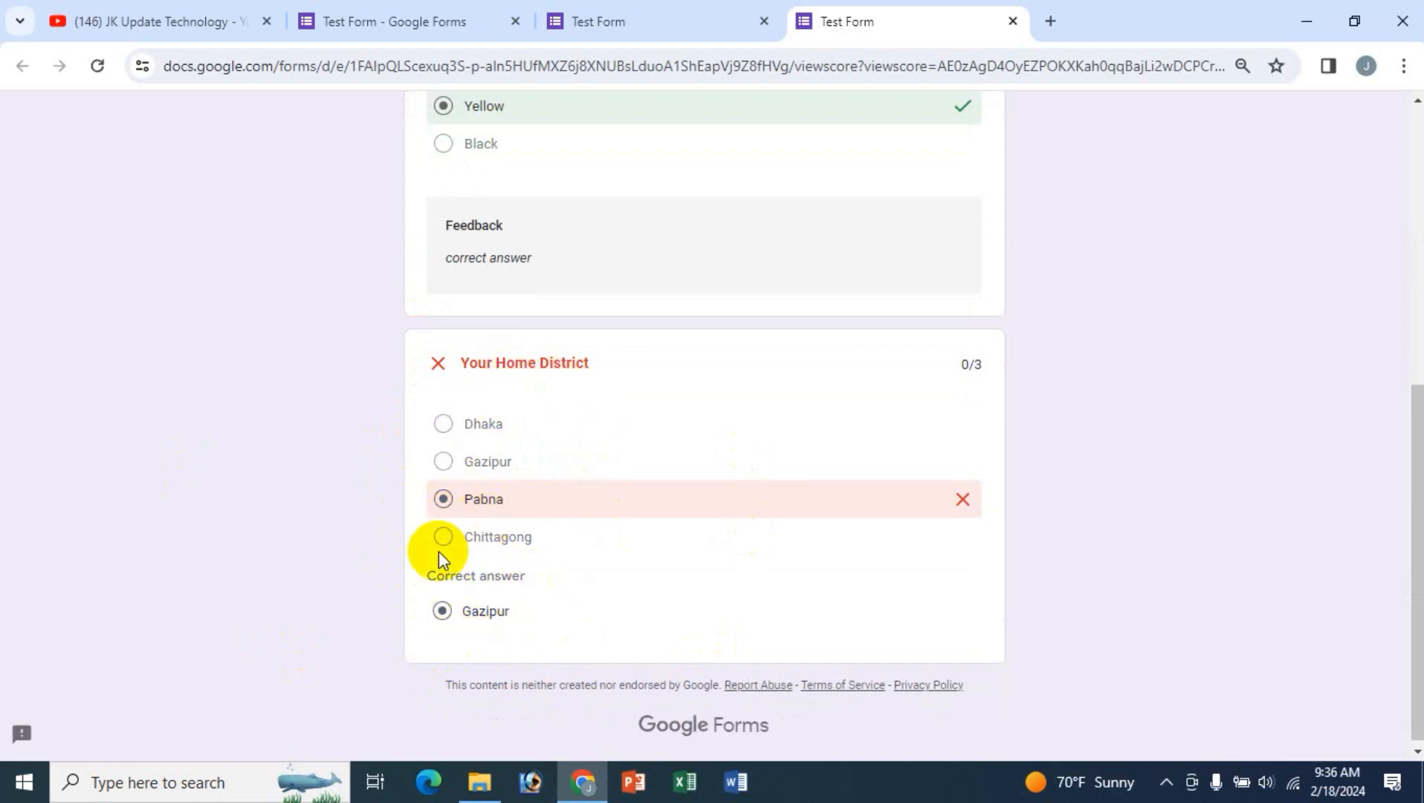
- Disable the Correct answers respondent setting for the quiz and reload the respondent's score page to check its effect
left_click(589, 24)
left_click(382, 15)
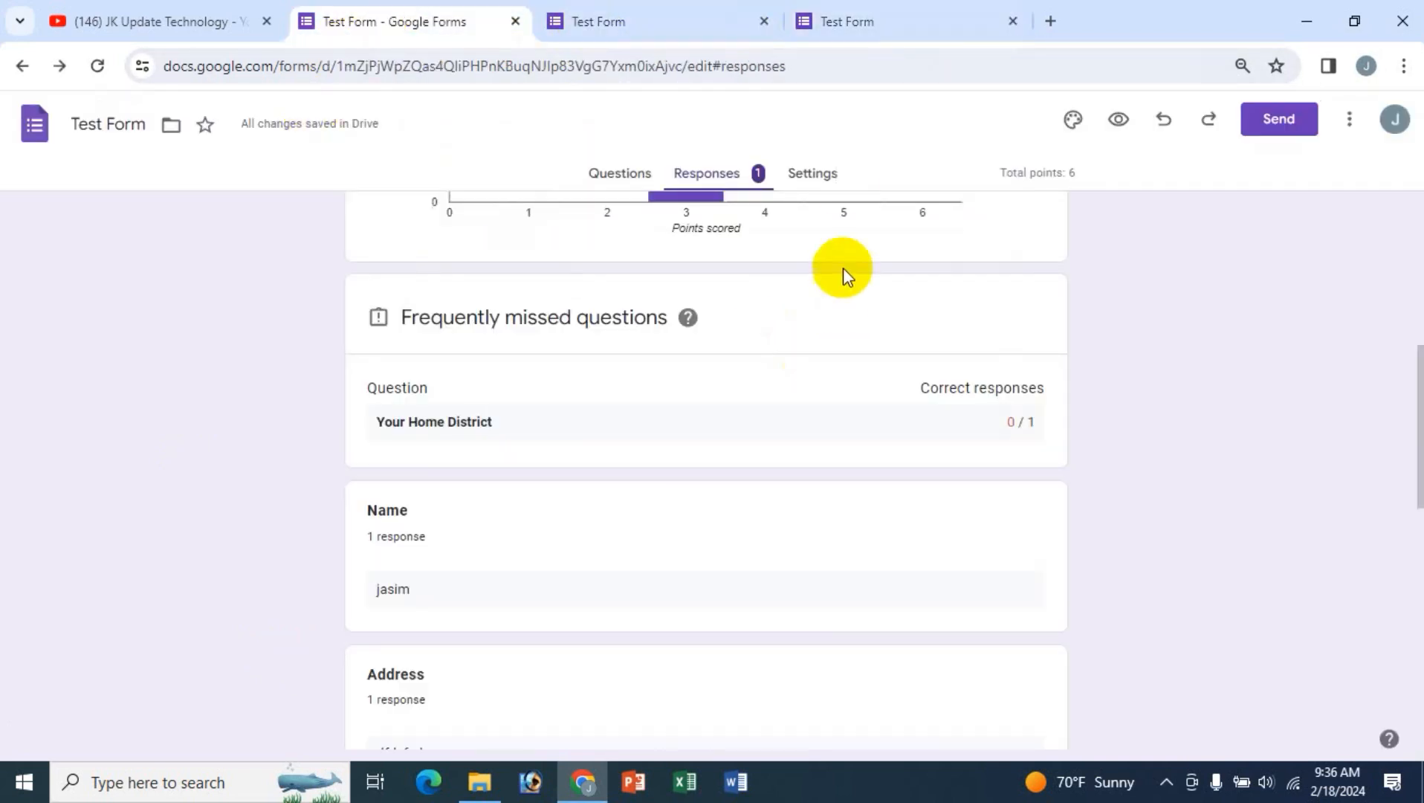
left_click(817, 177)
scroll(1104, 530, "down", 1)
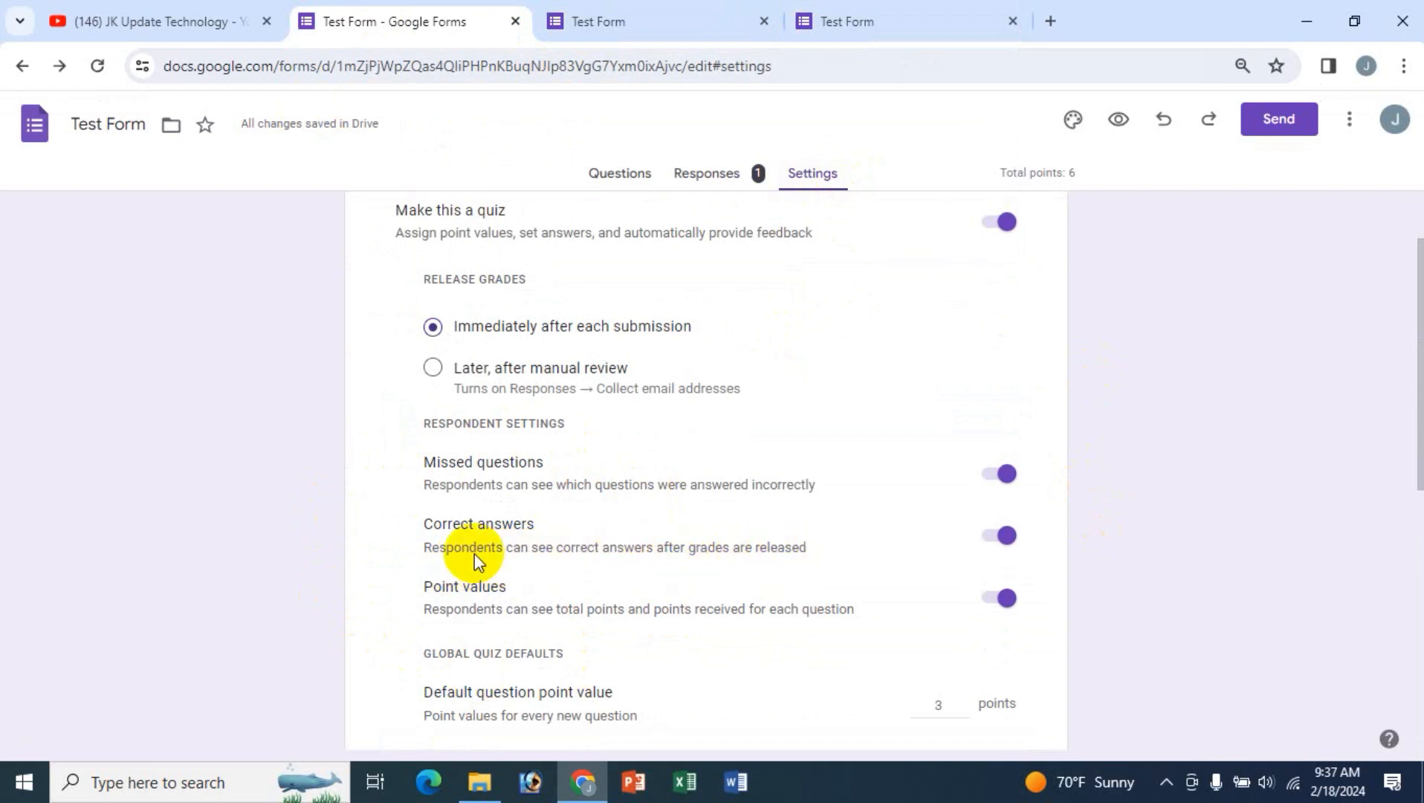
left_click(997, 536)
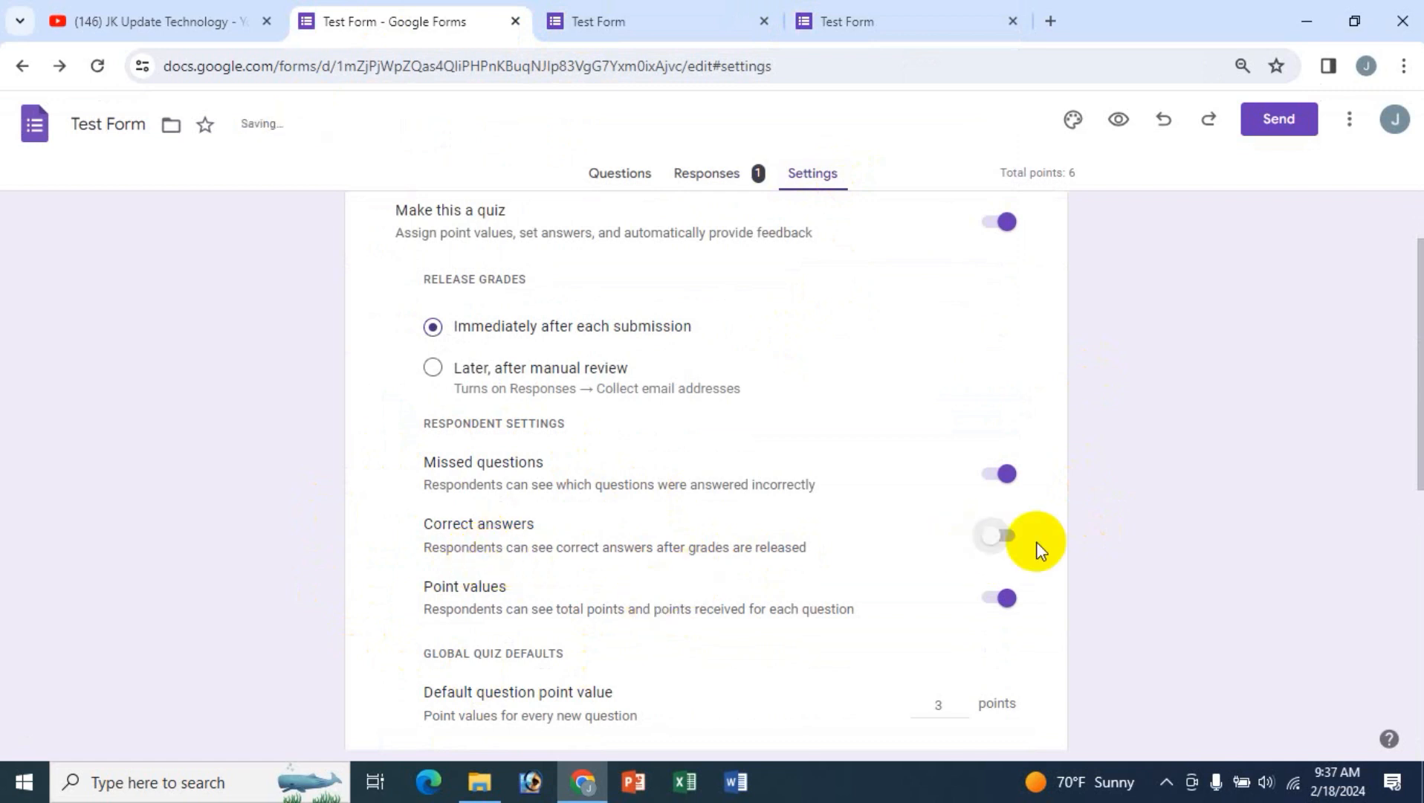
left_click(886, 20)
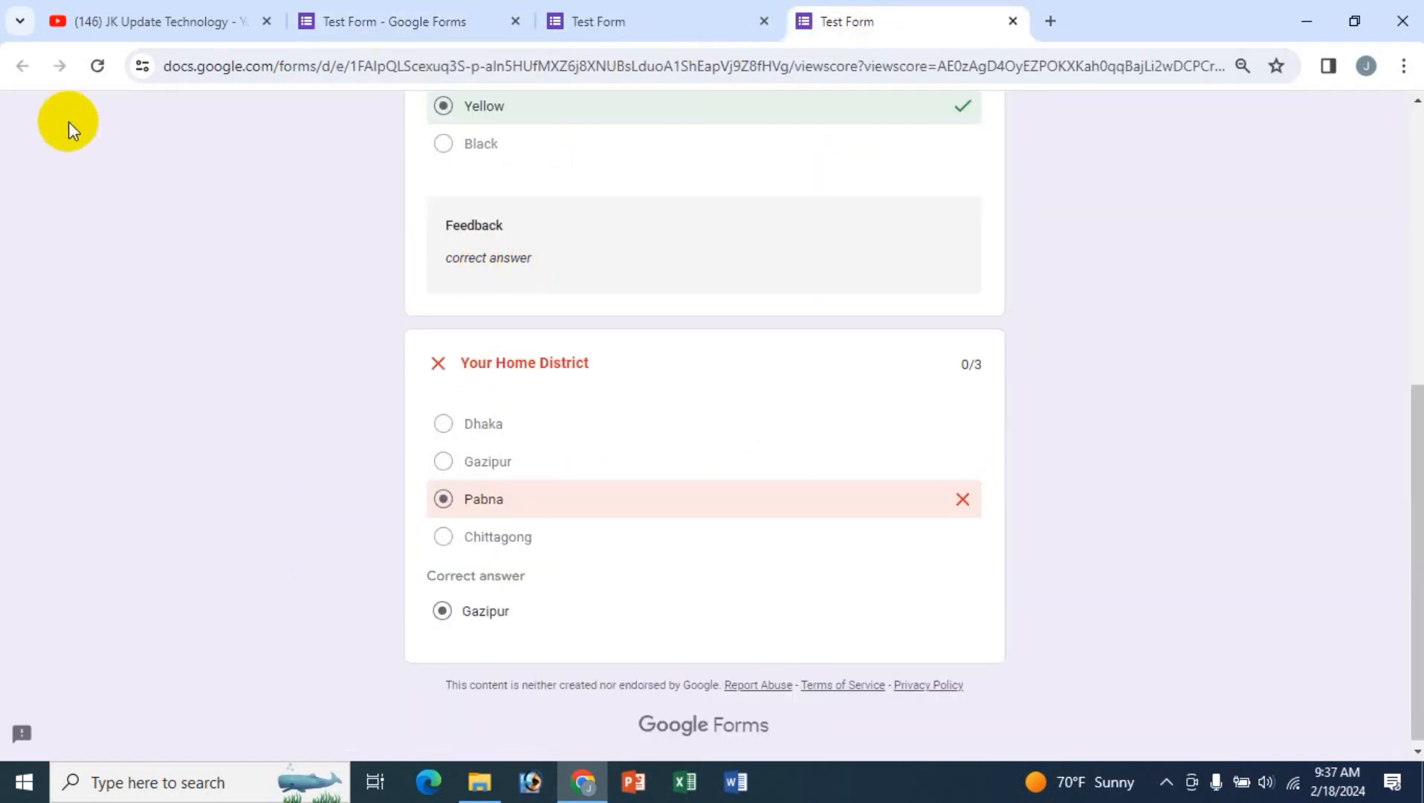
left_click(97, 65)
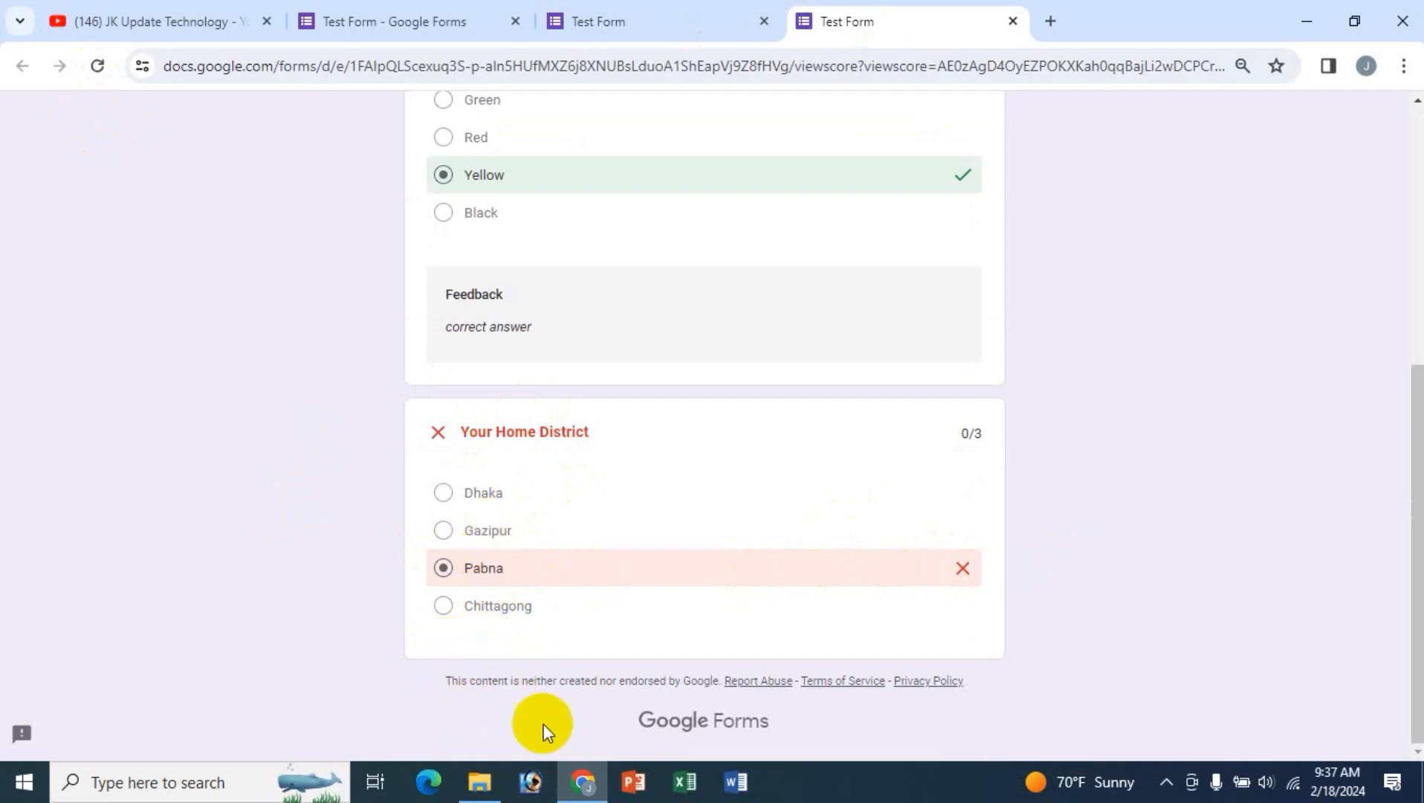
- Re-enable the Correct answers respondent setting and reload the score page to check the Your Home District question
left_click(443, 18)
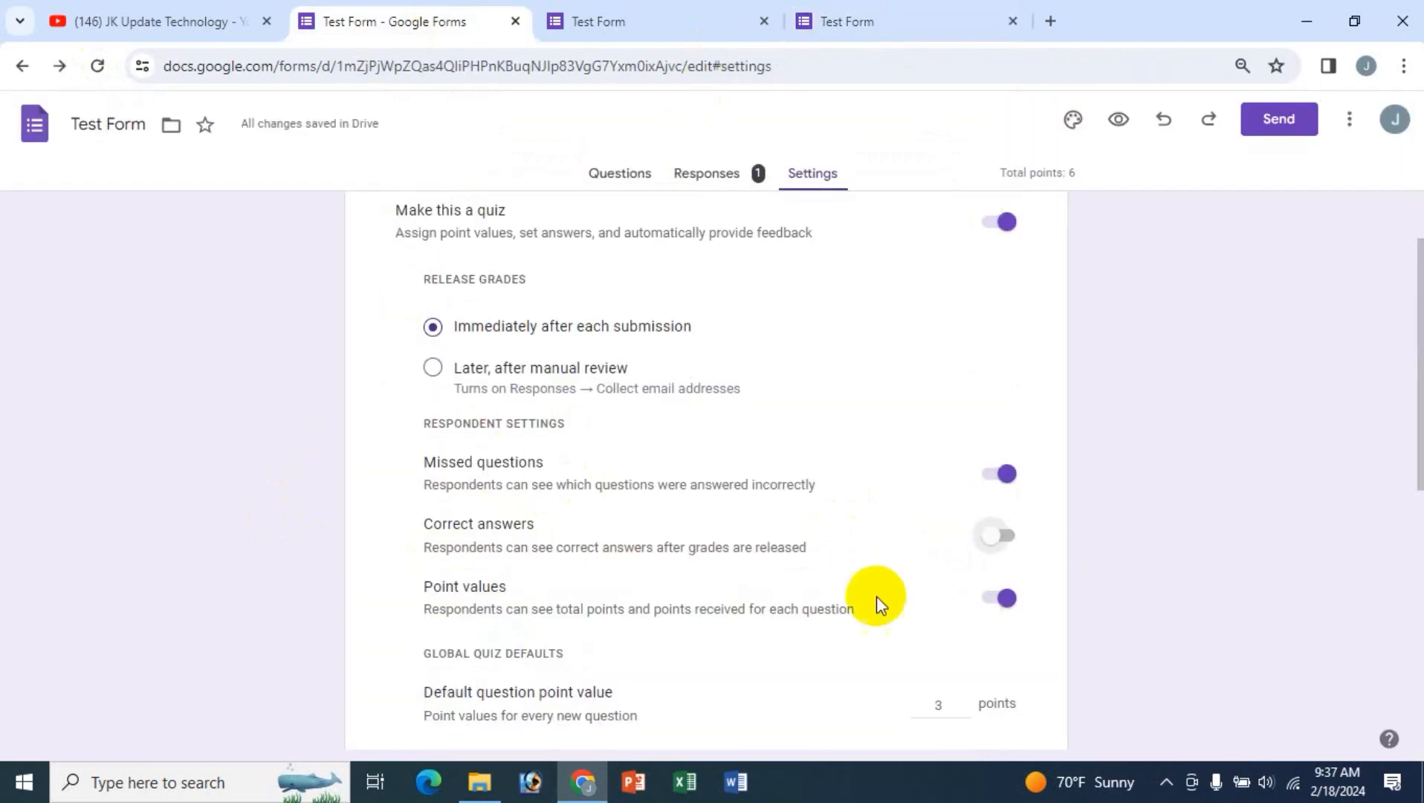
left_click(996, 545)
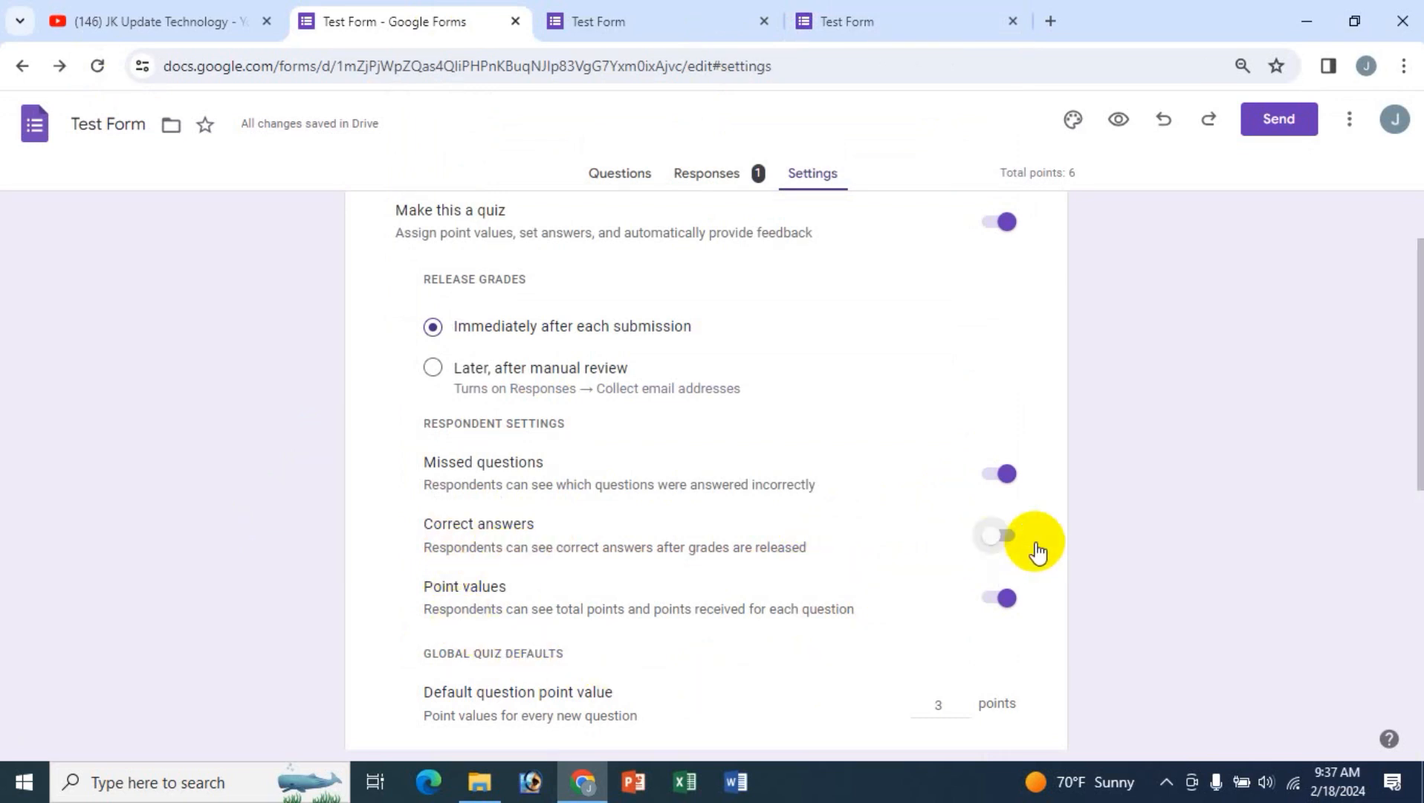
left_click(866, 23)
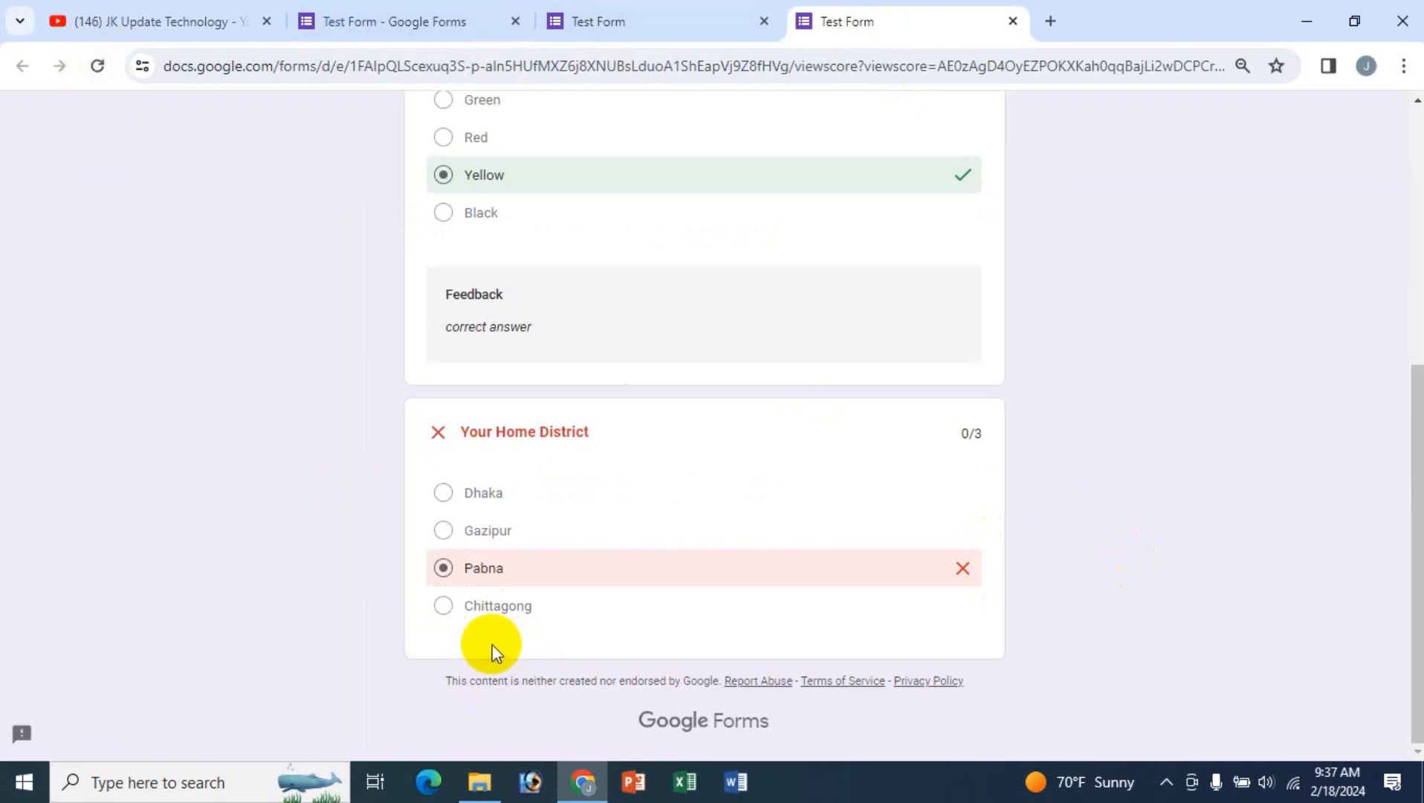
left_click(99, 71)
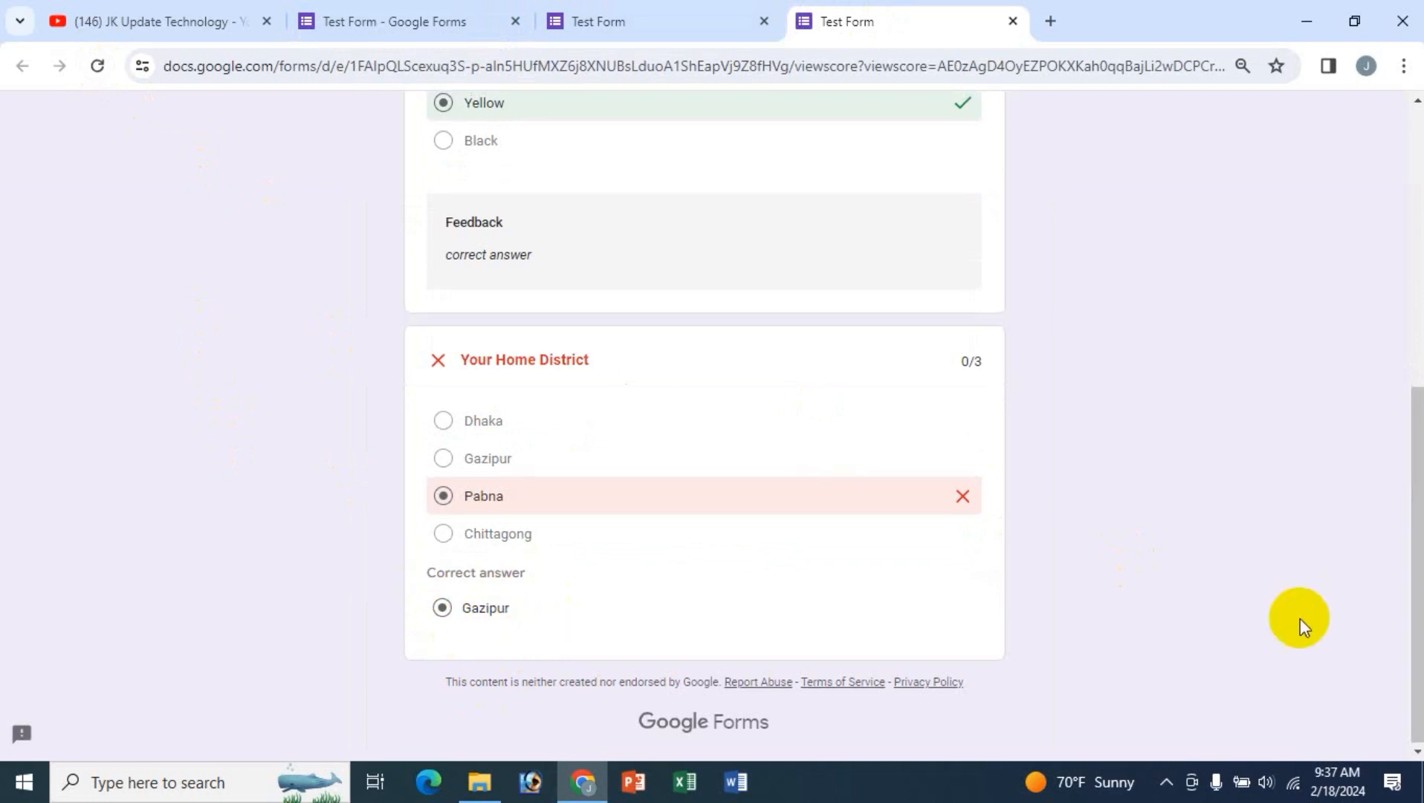
scroll(1278, 588, "up", 3)
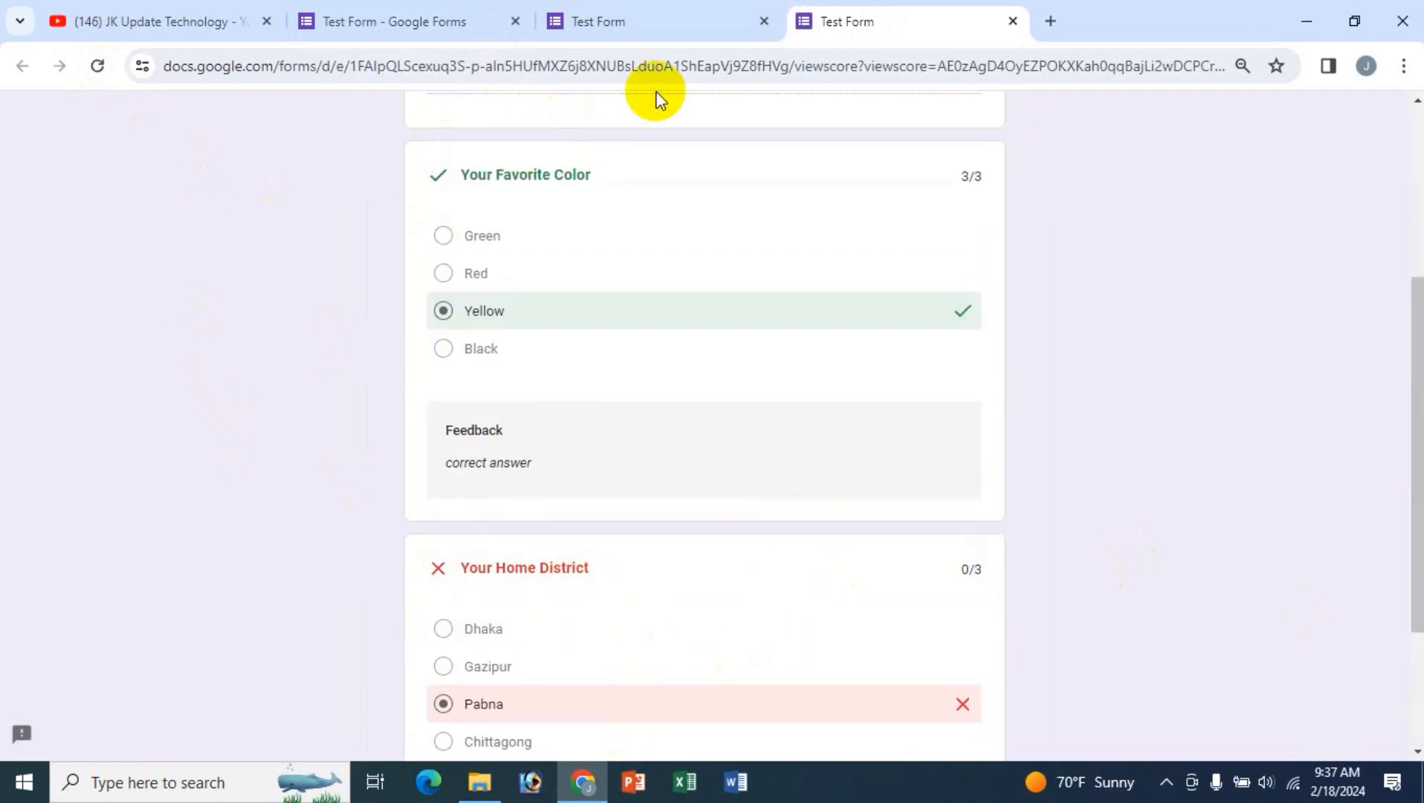
- Start another response to the form, filling Name with the sample text "ewrweerw" and Address with "ddsfs"
left_click(642, 25)
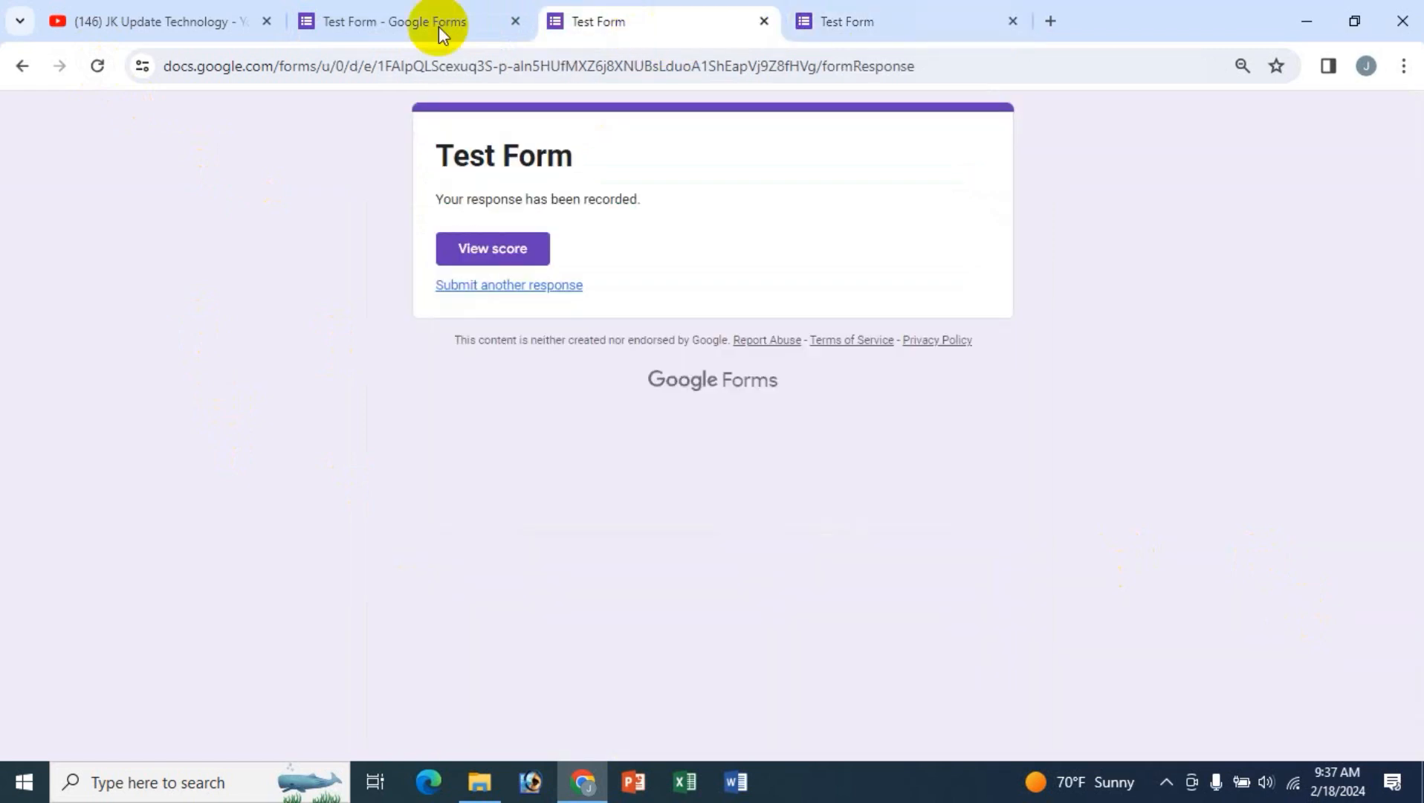
left_click(490, 287)
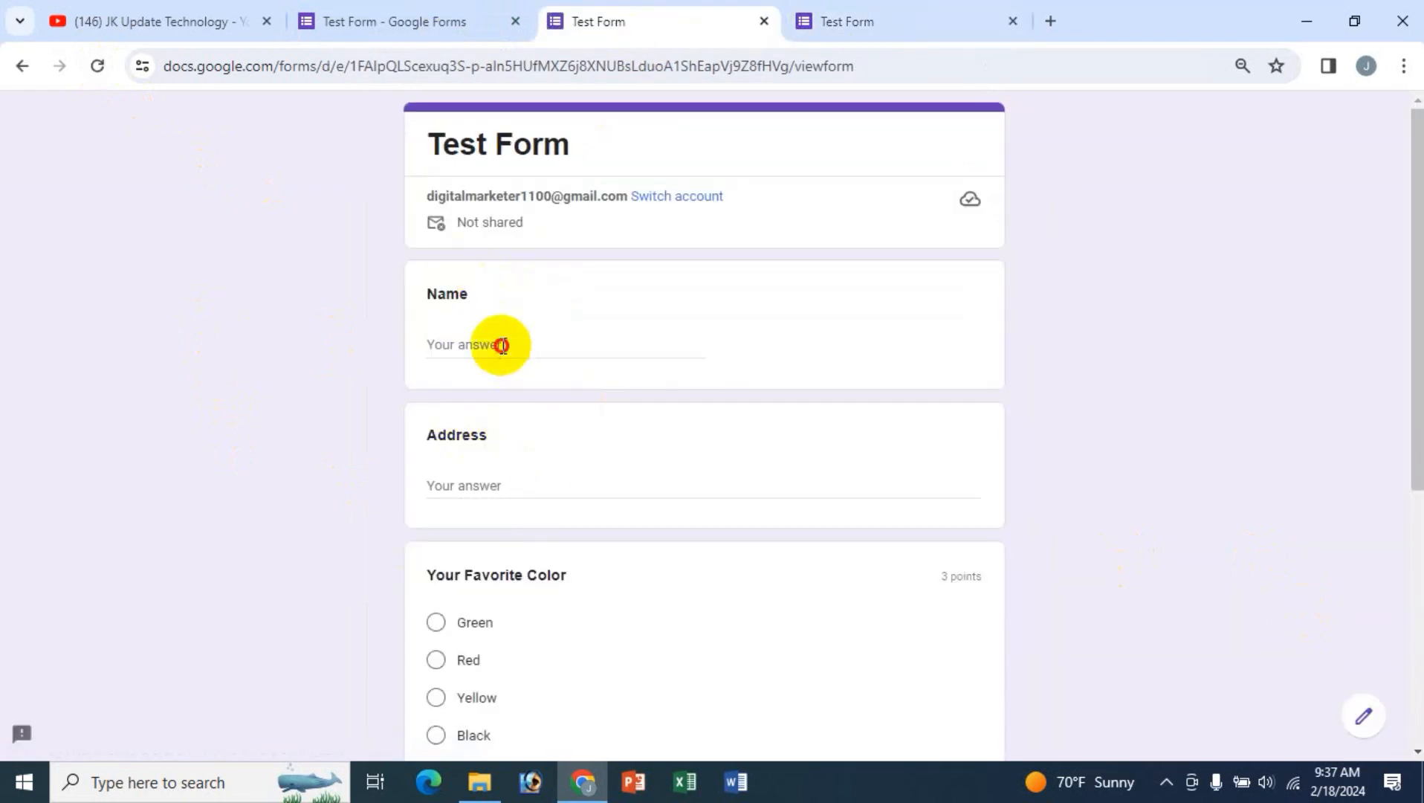
left_click(502, 346)
type("ewrweerw")
left_click(454, 485)
type("d")
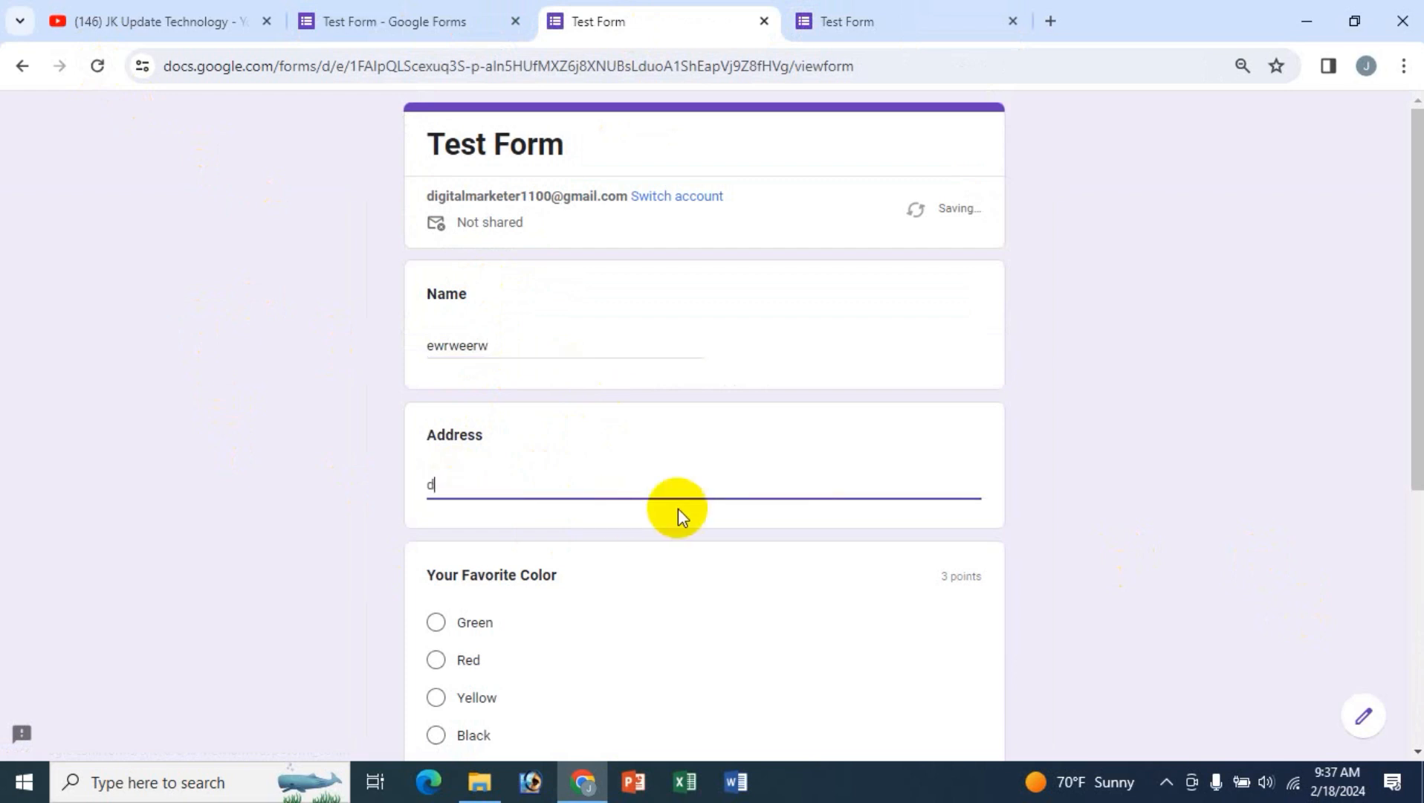
type("dsfs")
- Answer Your Favorite Color with Green, leave Your Home District unanswered, and submit the form
scroll(853, 501, "down", 1)
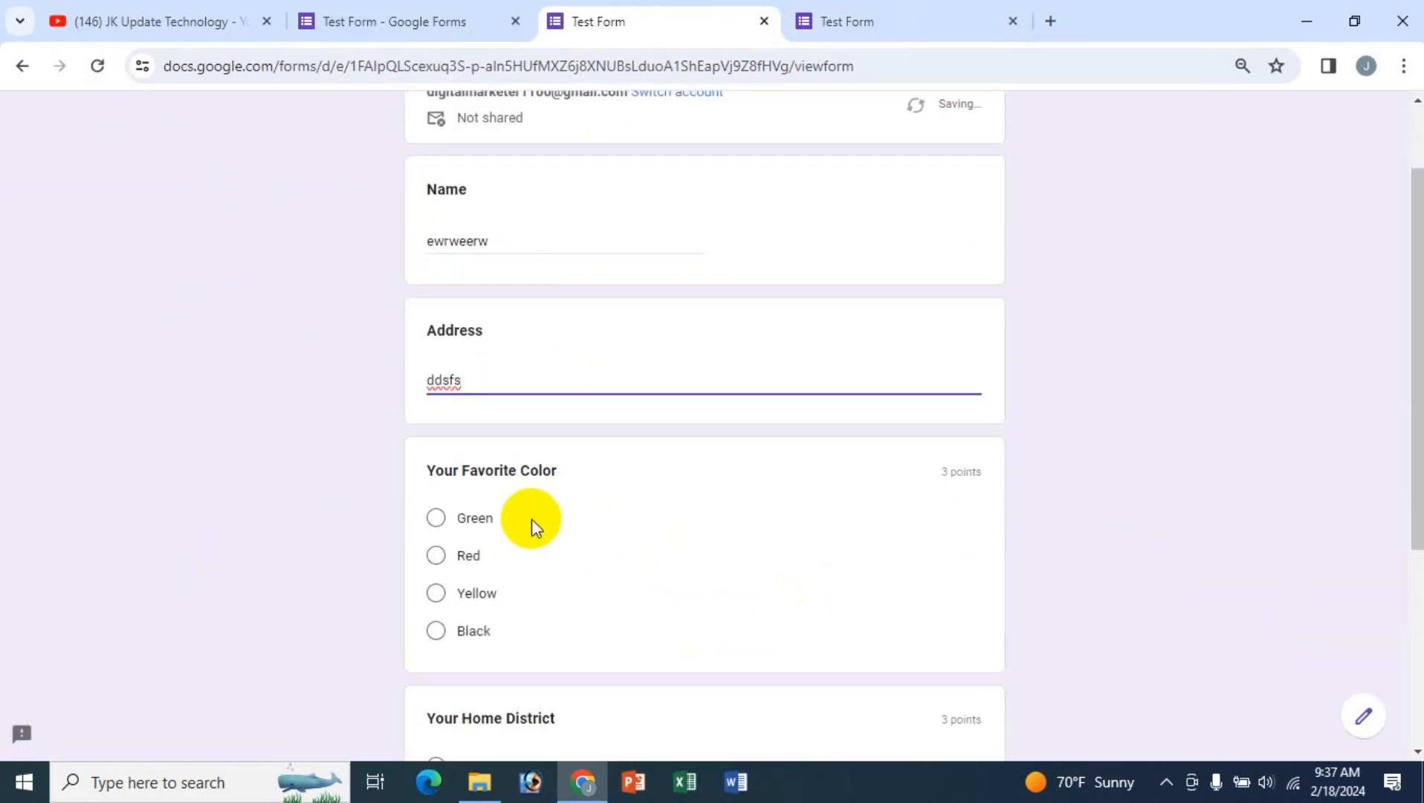
scroll(644, 558, "down", 2)
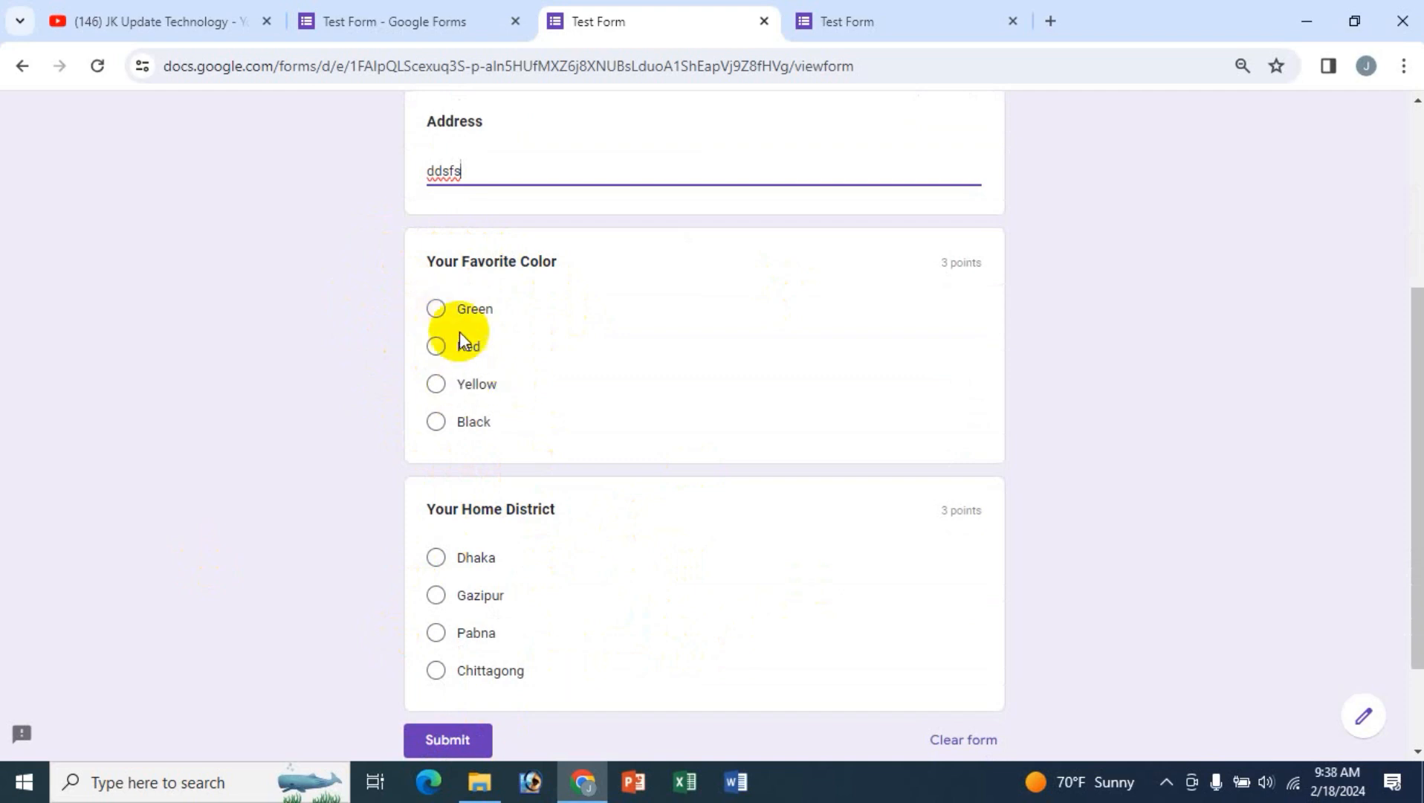
left_click(444, 316)
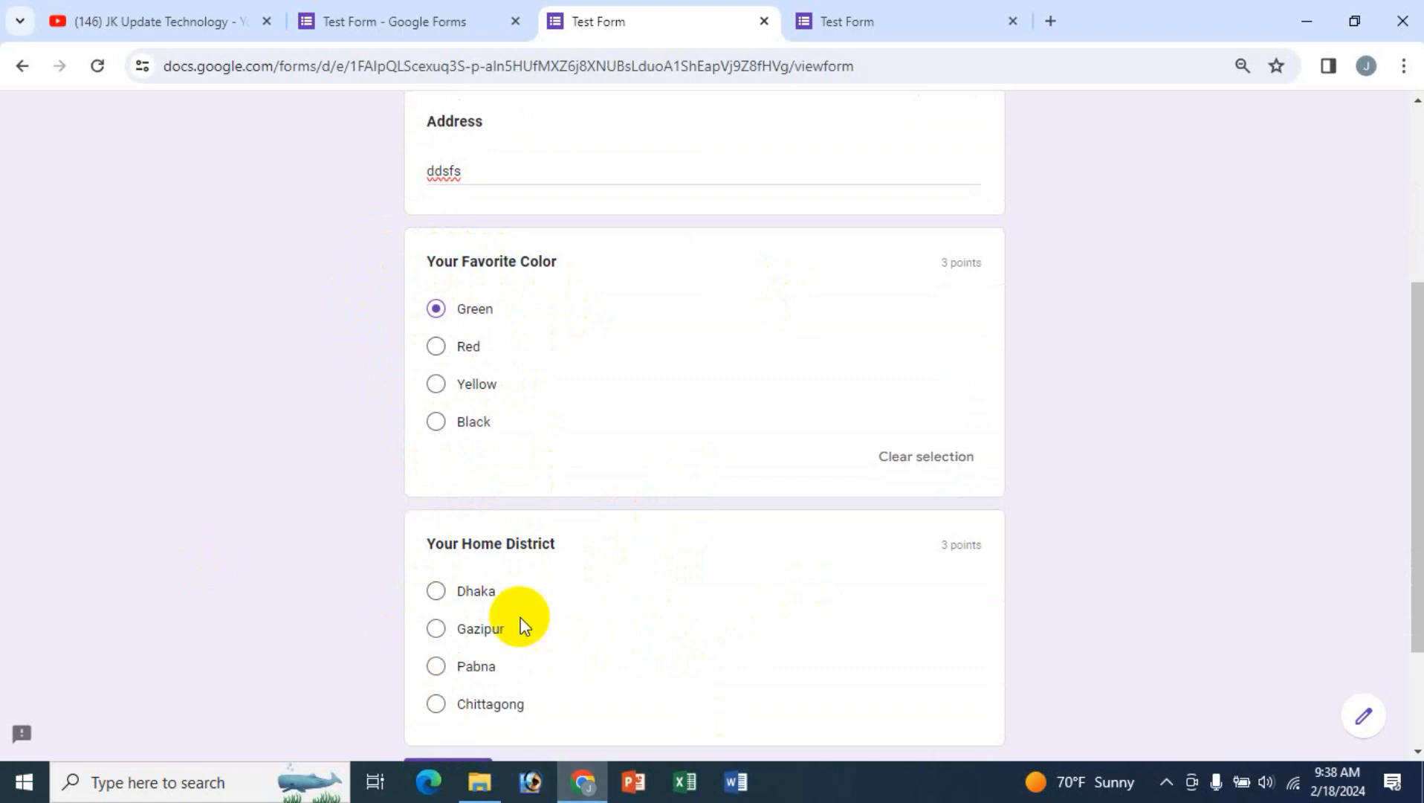
scroll(554, 672, "down", 2)
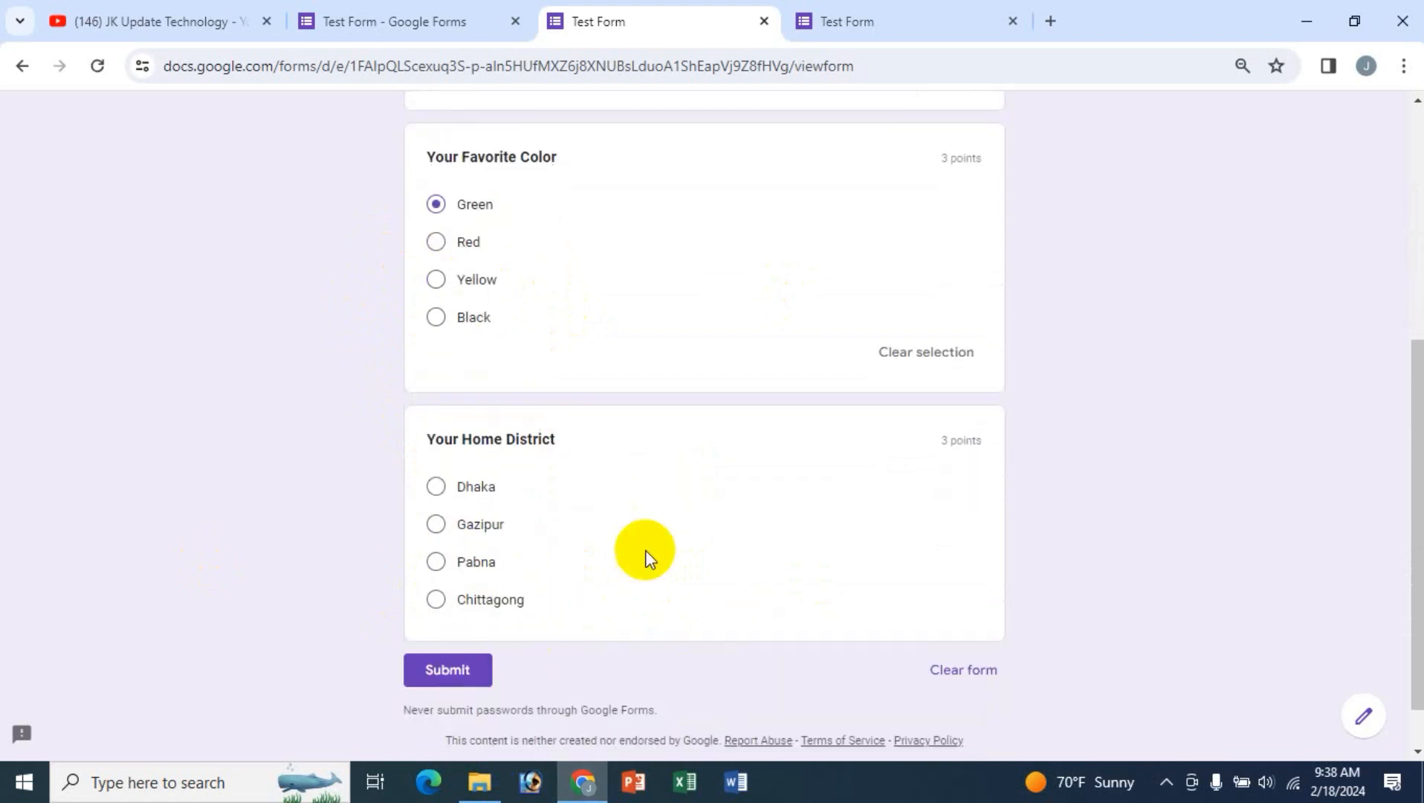
left_click(448, 672)
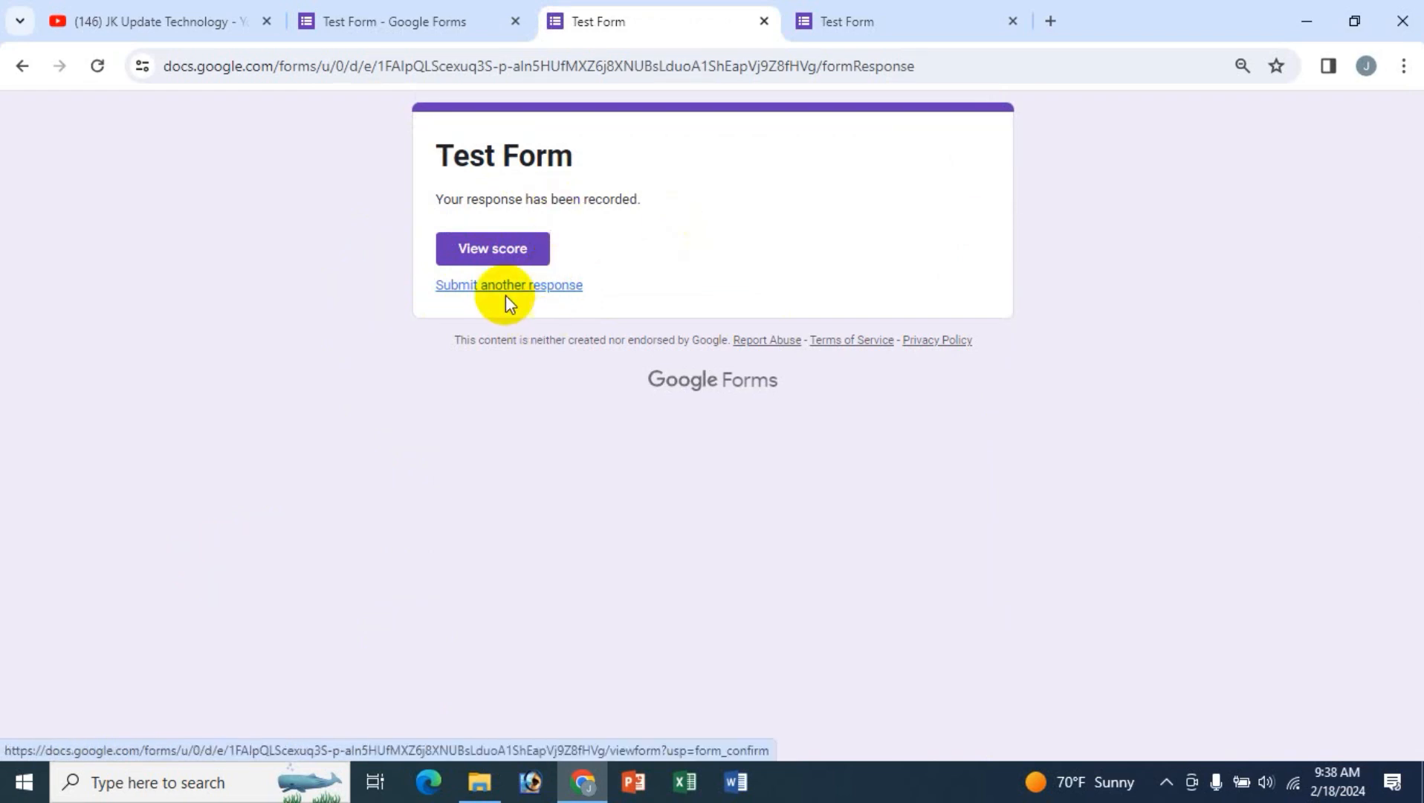
- View the second response's score and examine the points, correct answer and wrong-answer feedback for its questions
left_click(492, 248)
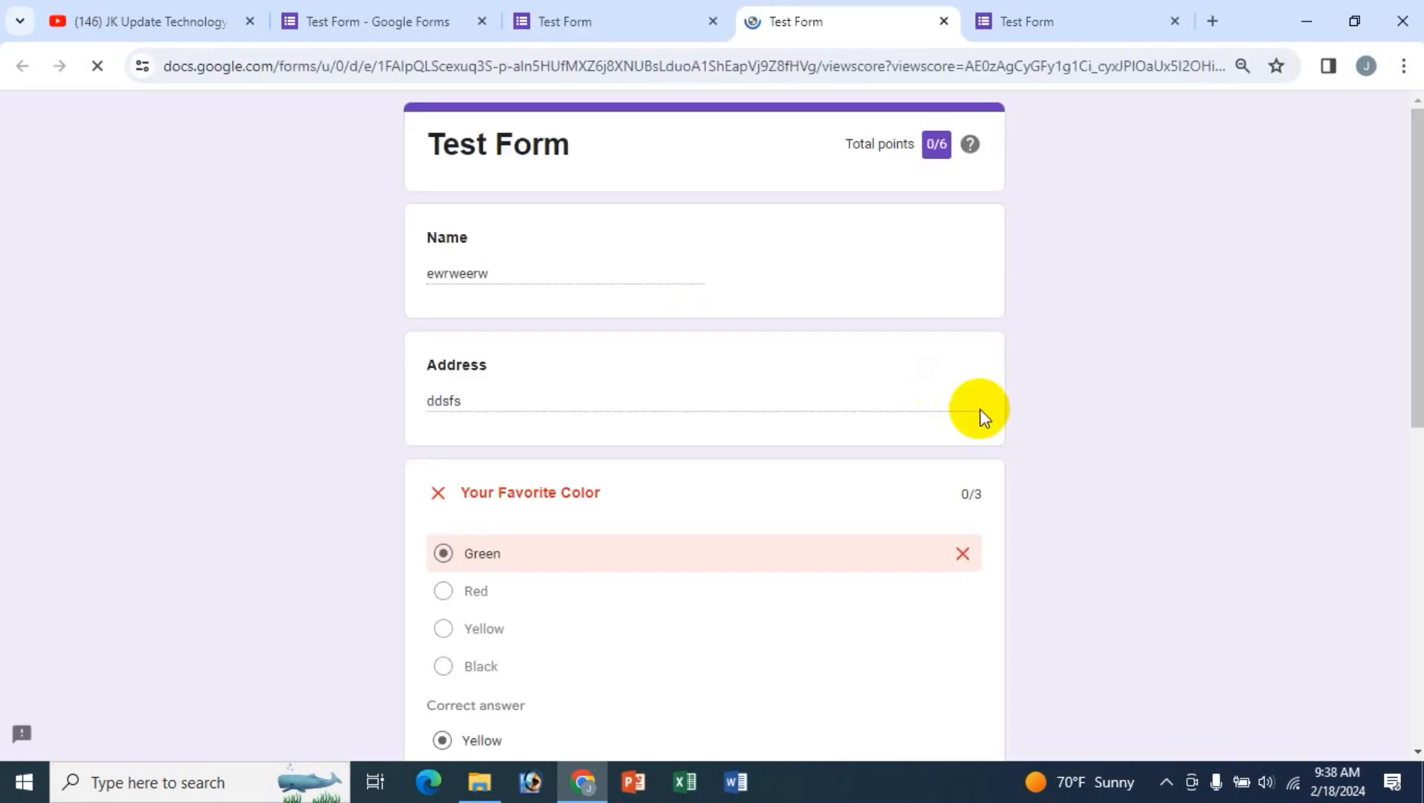
scroll(1048, 527, "down", 2)
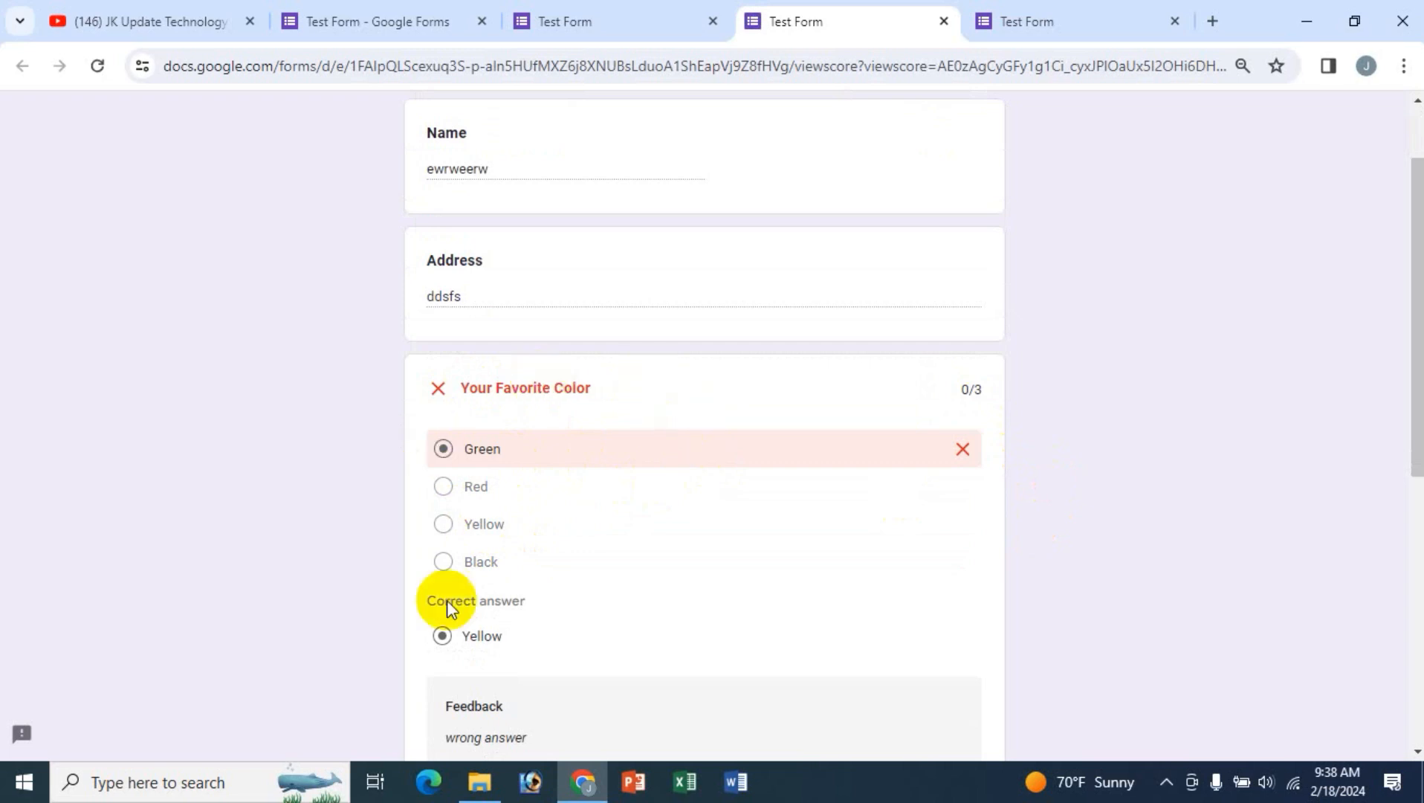
scroll(627, 653, "down", 1)
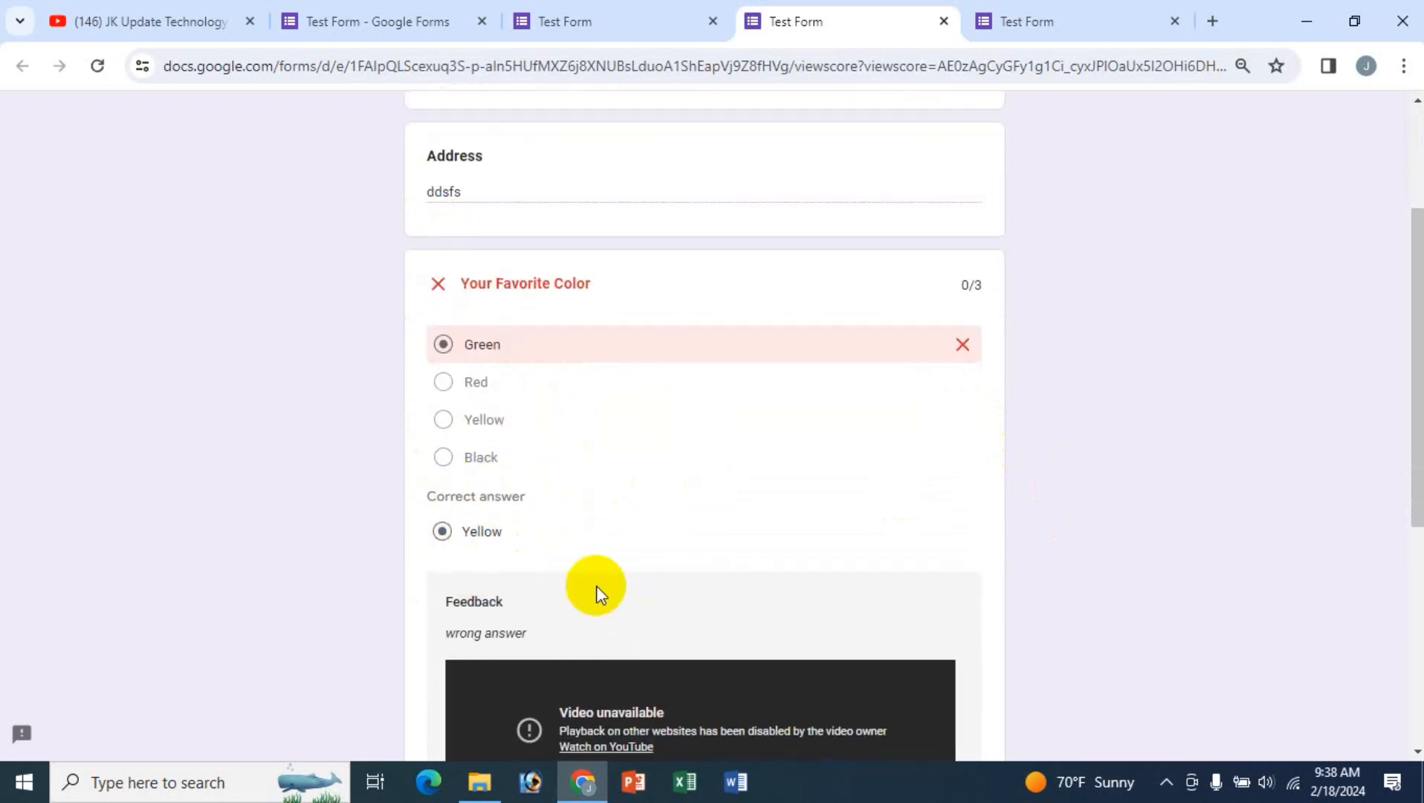
scroll(631, 567, "down", 1)
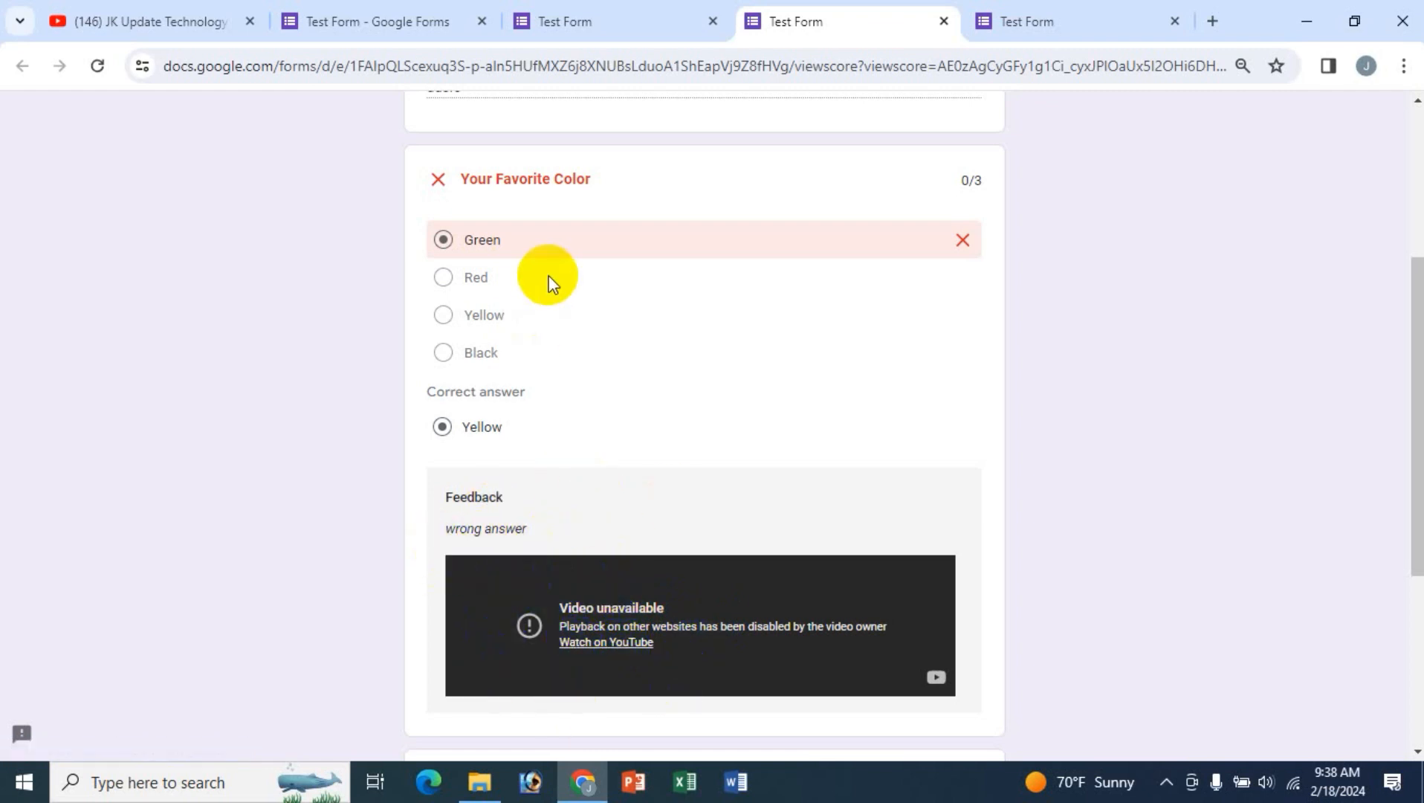
scroll(814, 521, "down", 5)
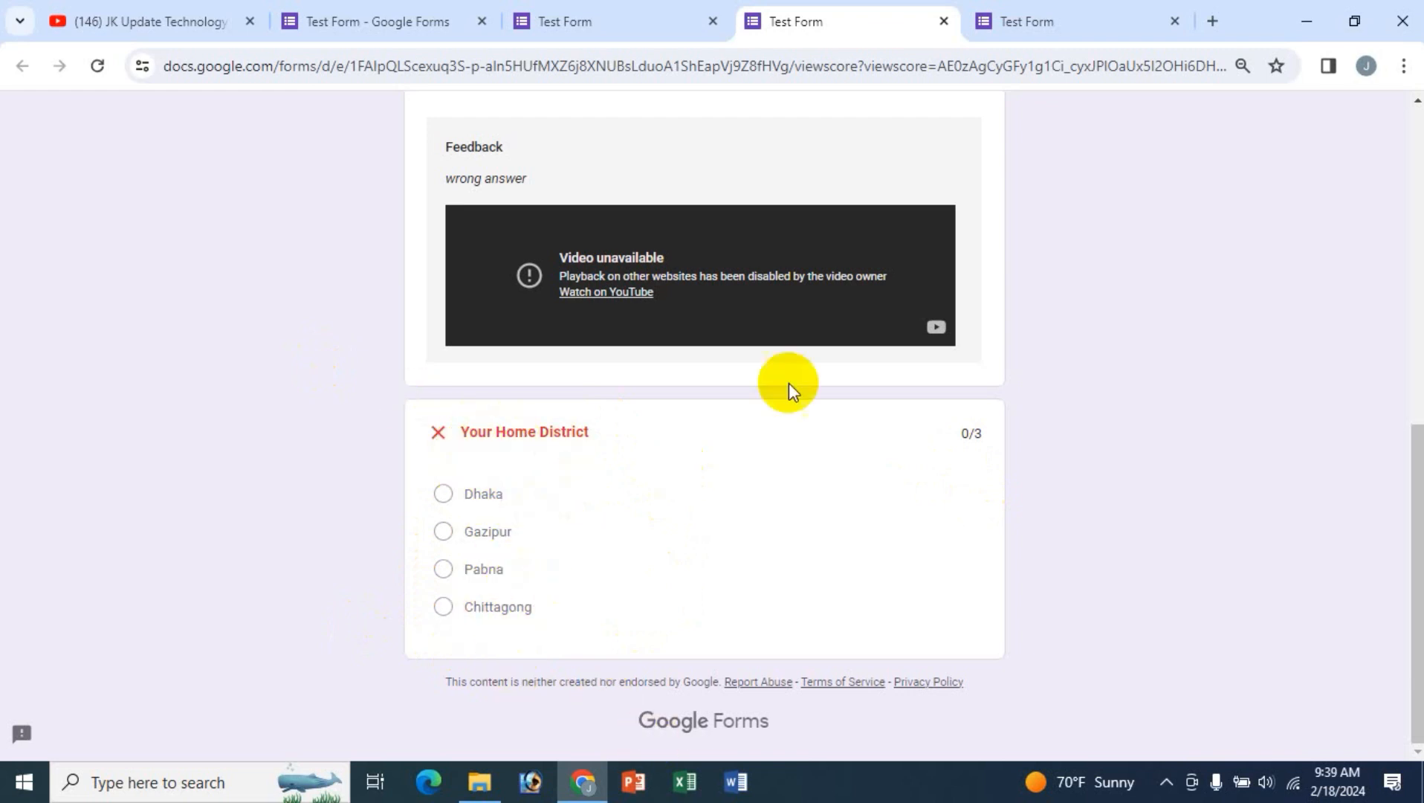
- Turn off the Missed questions respondent setting and reload the score page to check the Your Home District question
left_click(351, 9)
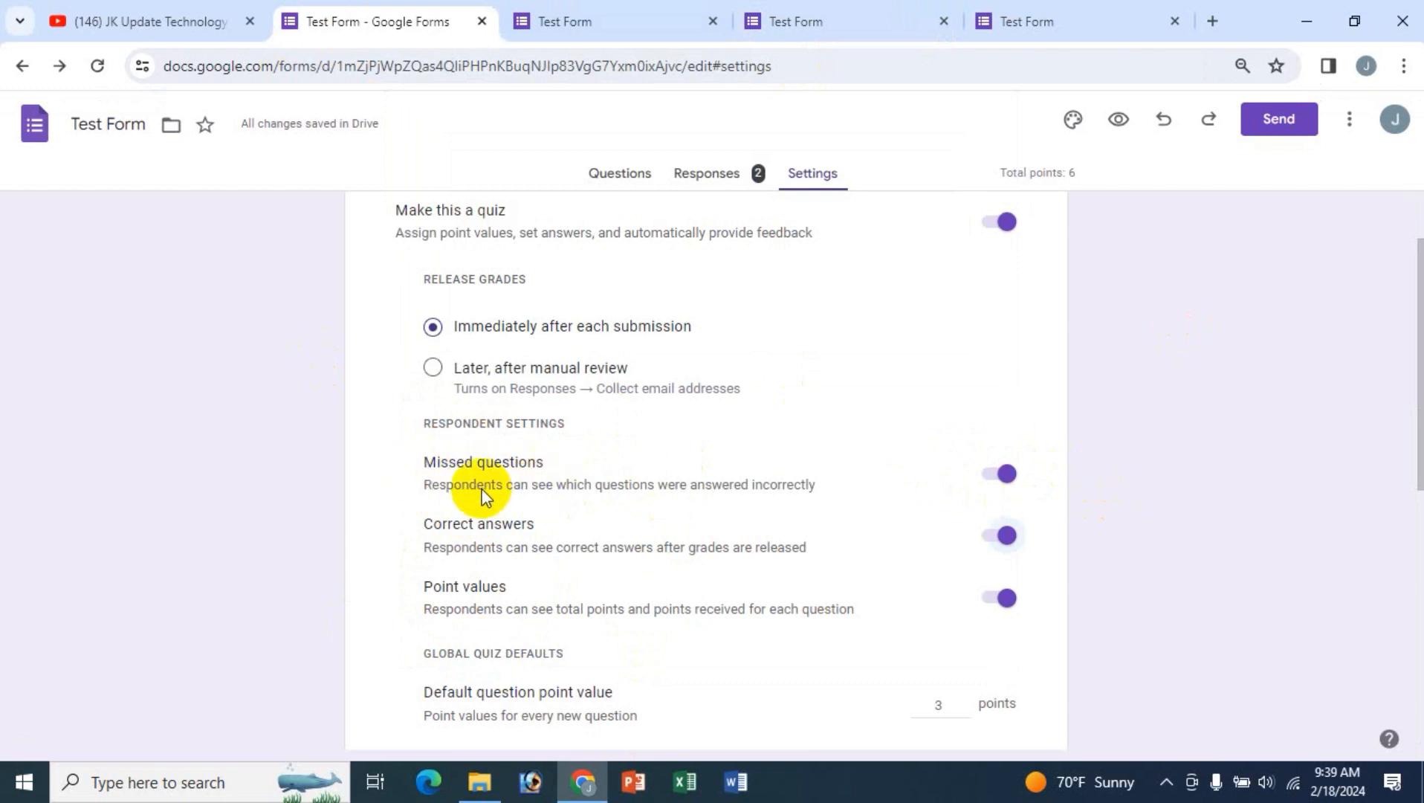
left_click(995, 476)
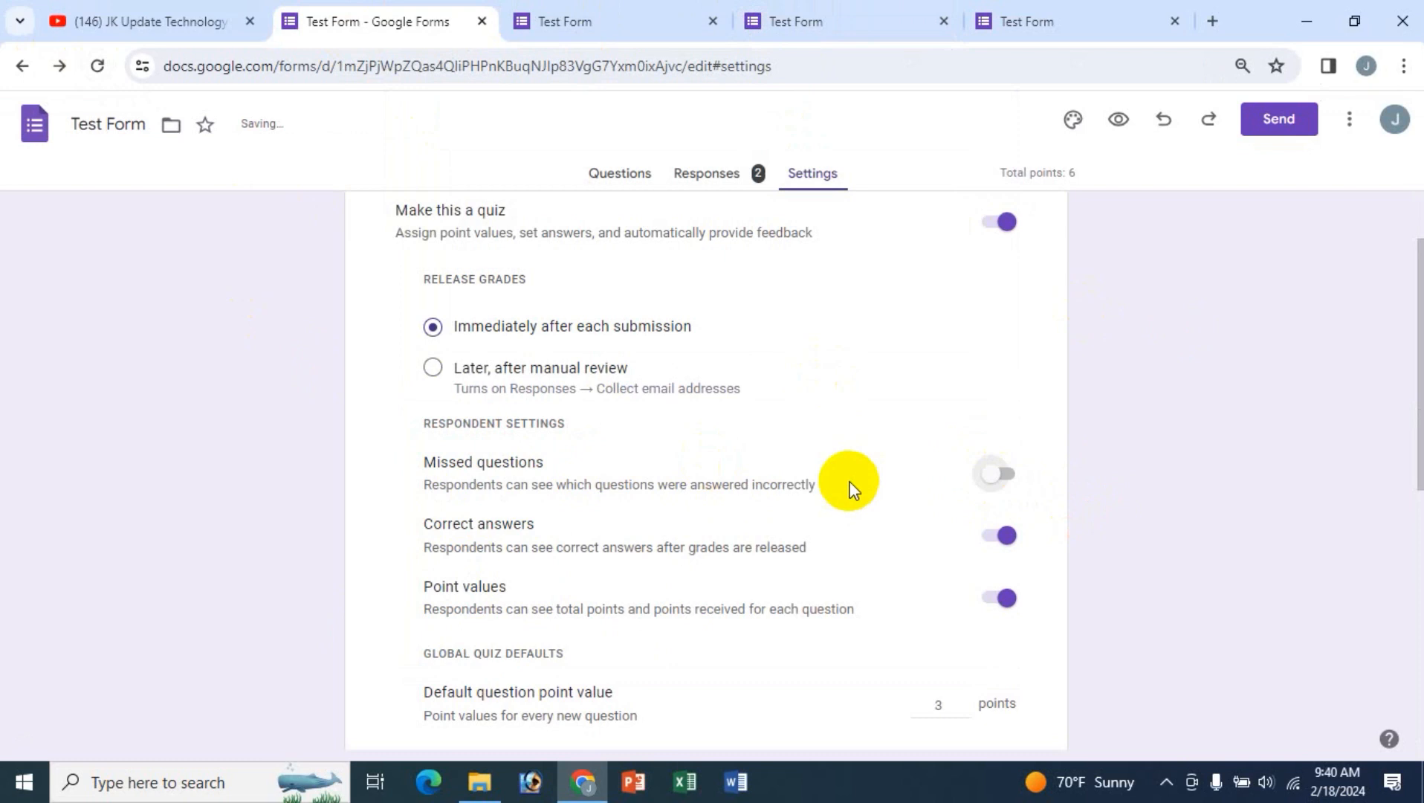
left_click(803, 21)
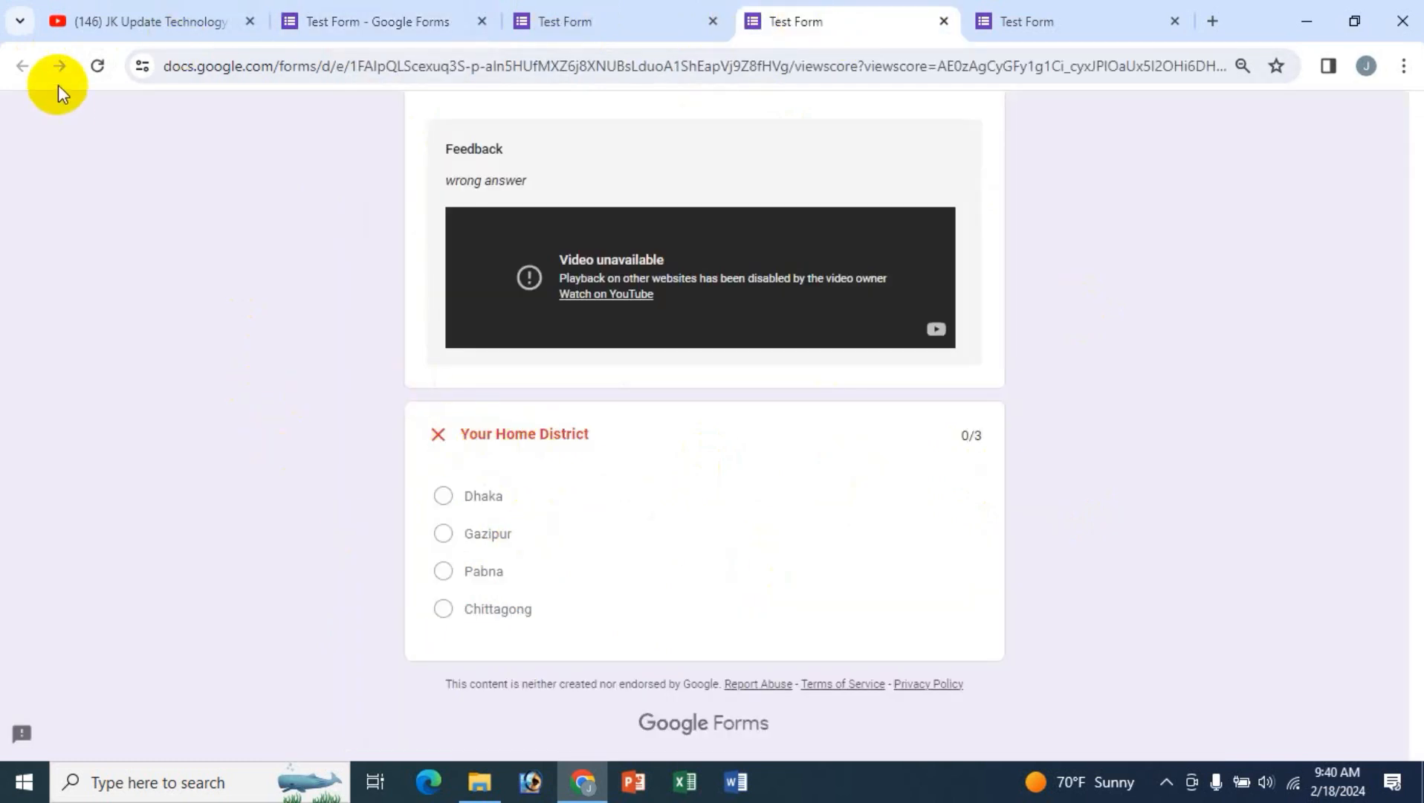
left_click(96, 66)
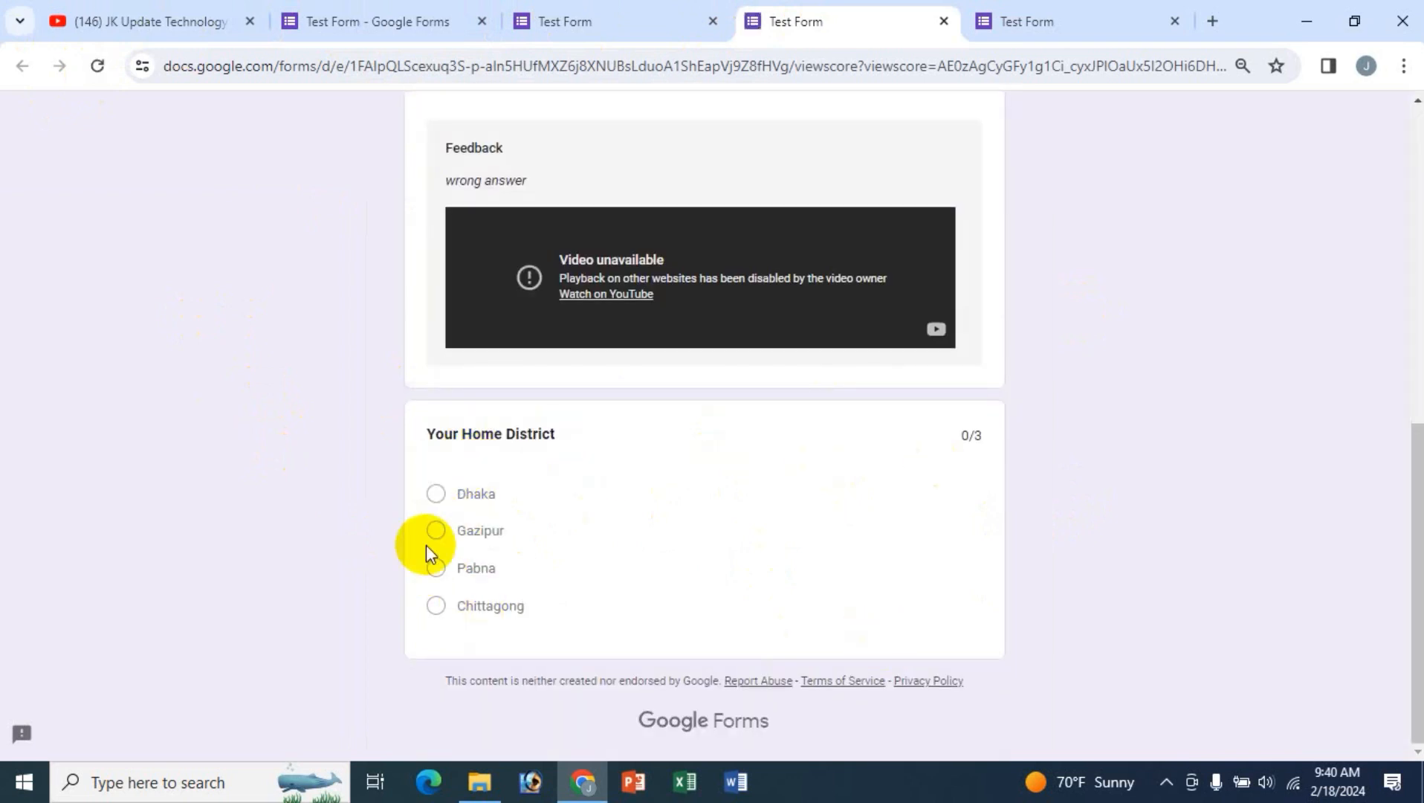
- Re-enable the Missed questions respondent setting and reload the score page to check its marking of wrong answers
left_click(374, 22)
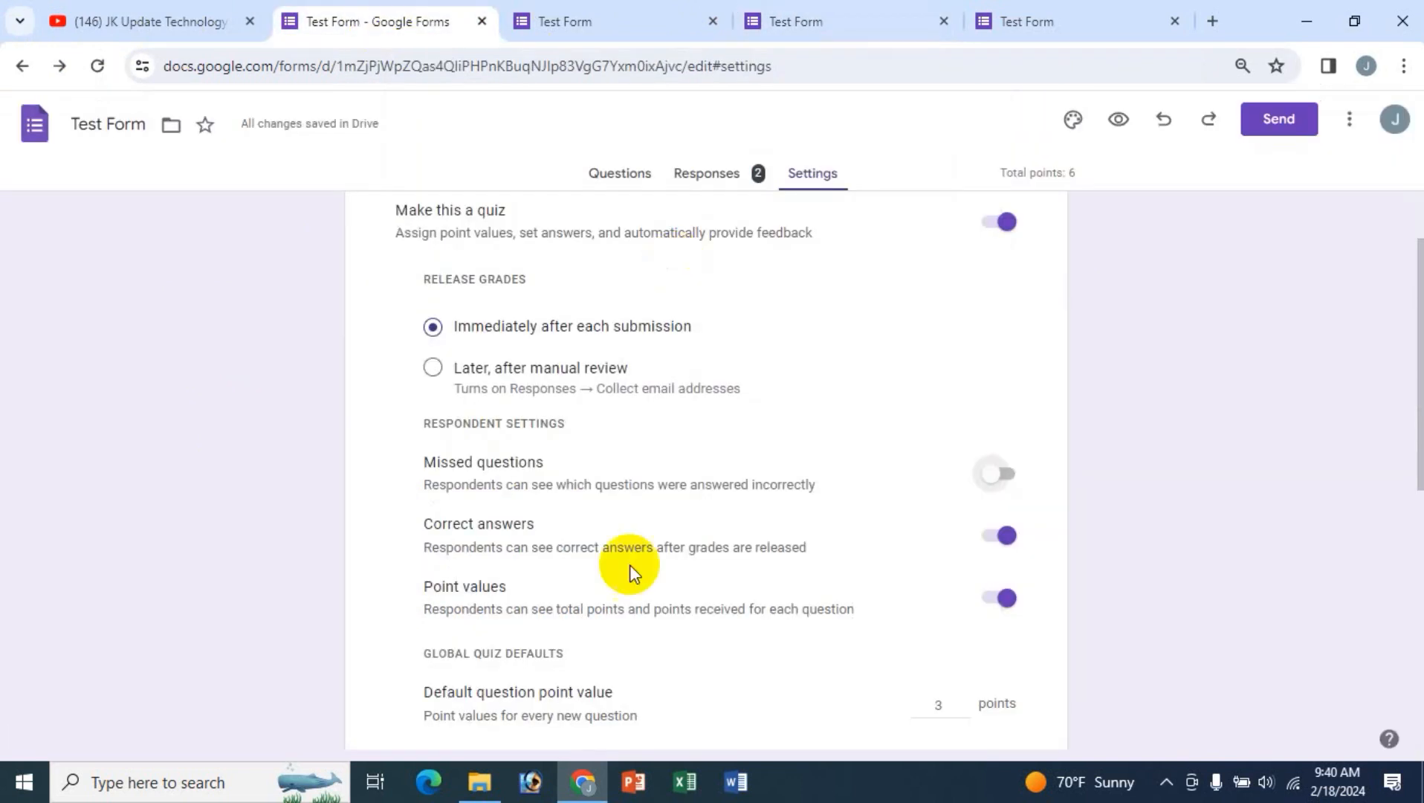
left_click(993, 475)
left_click(825, 22)
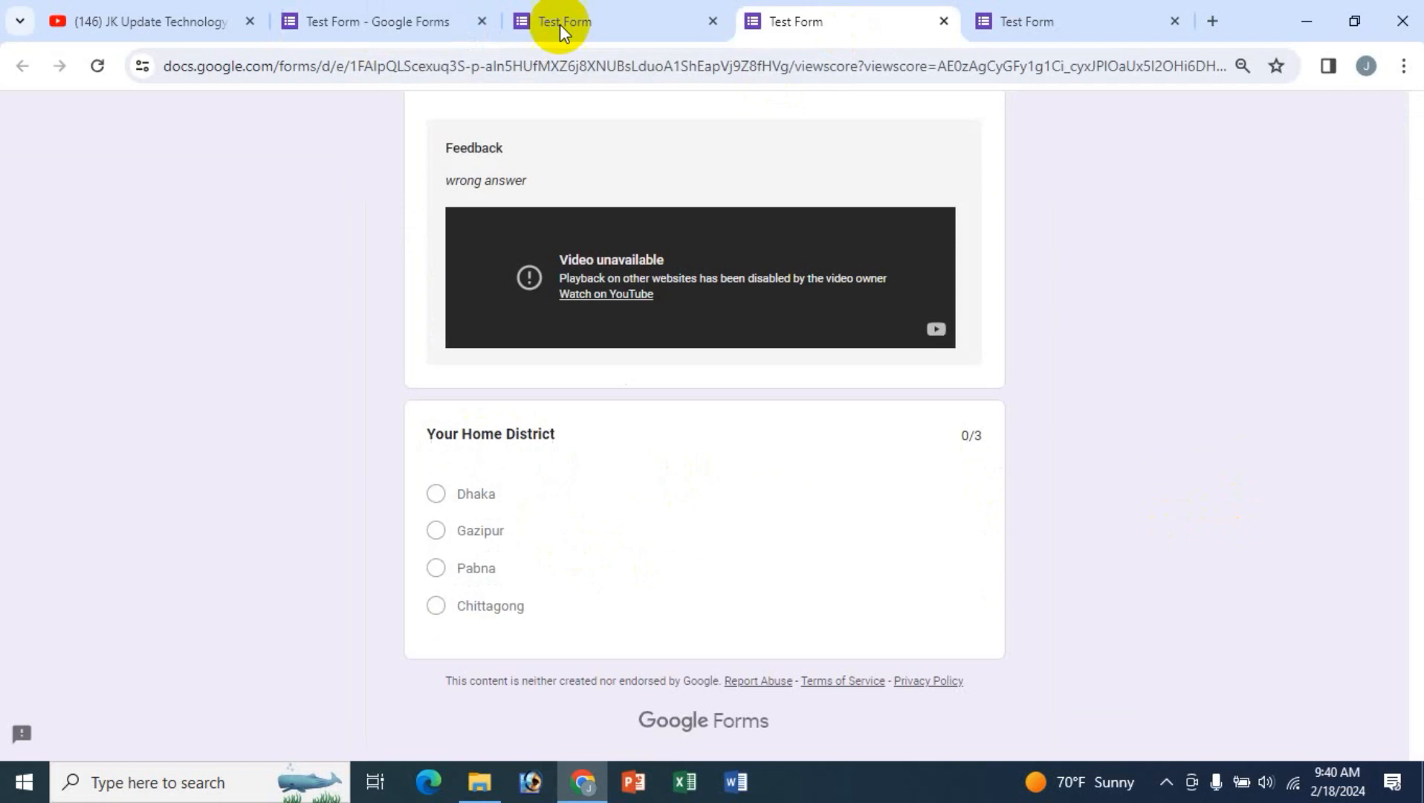
left_click(96, 66)
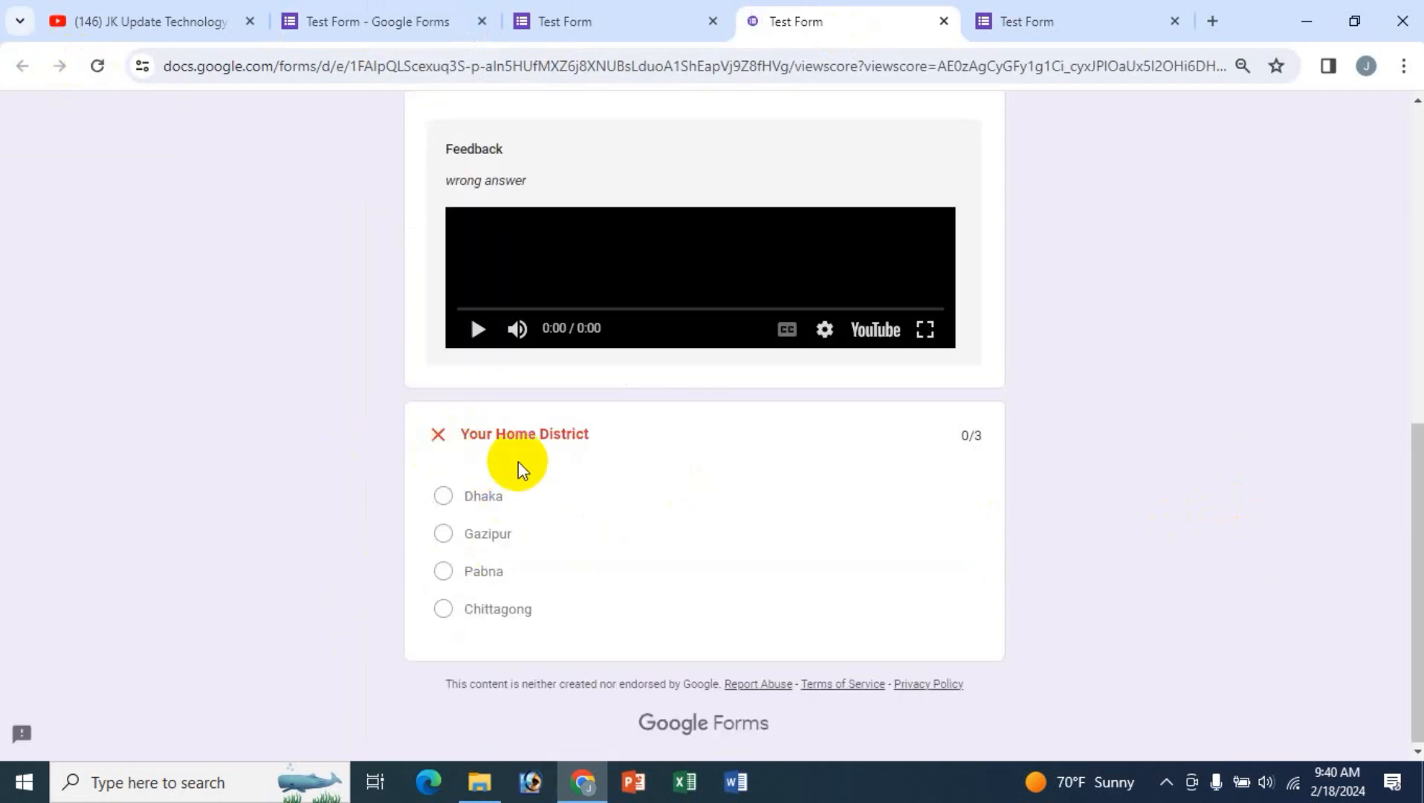
- Compare the quiz's respondent and grade release settings with the score page and the form's submission confirmation page
left_click(363, 9)
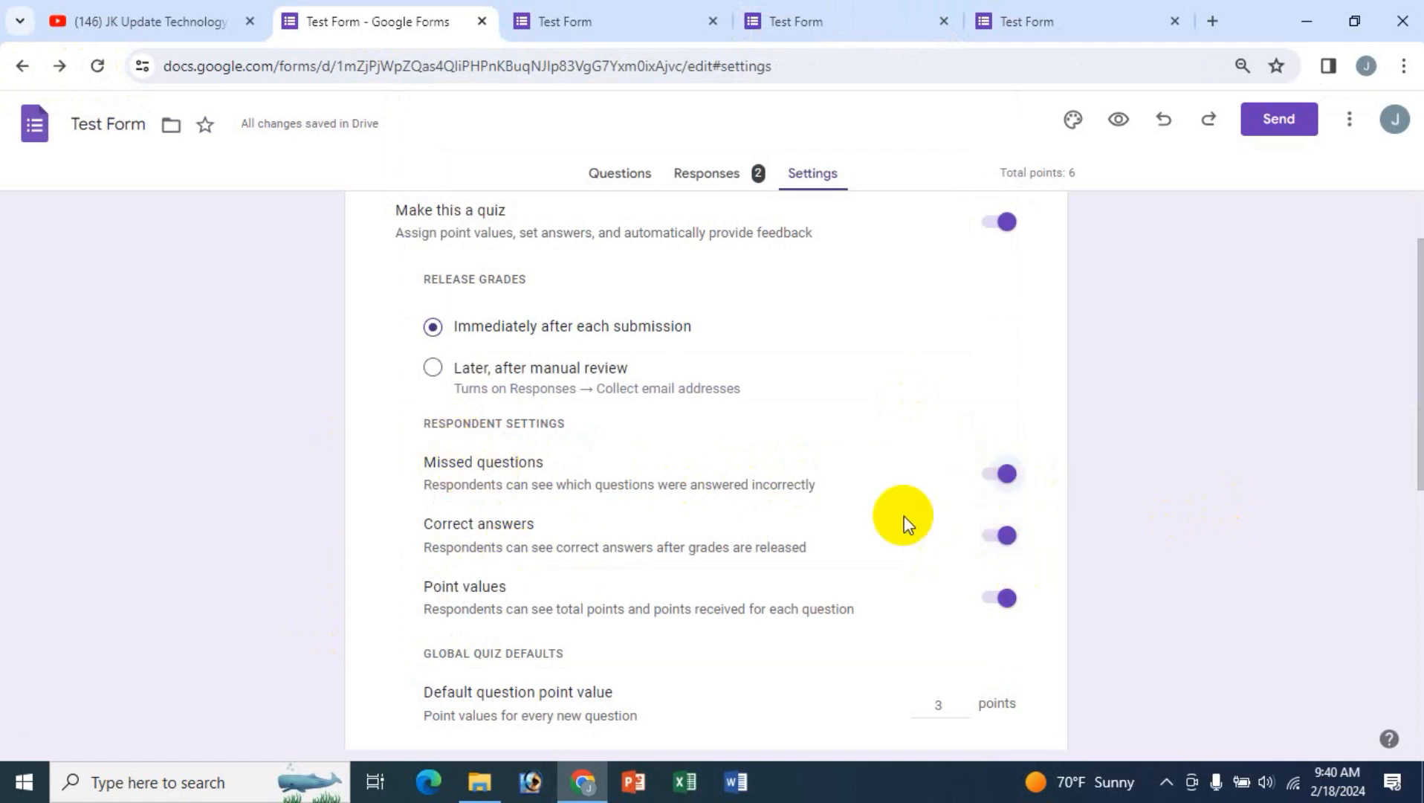
left_click(820, 21)
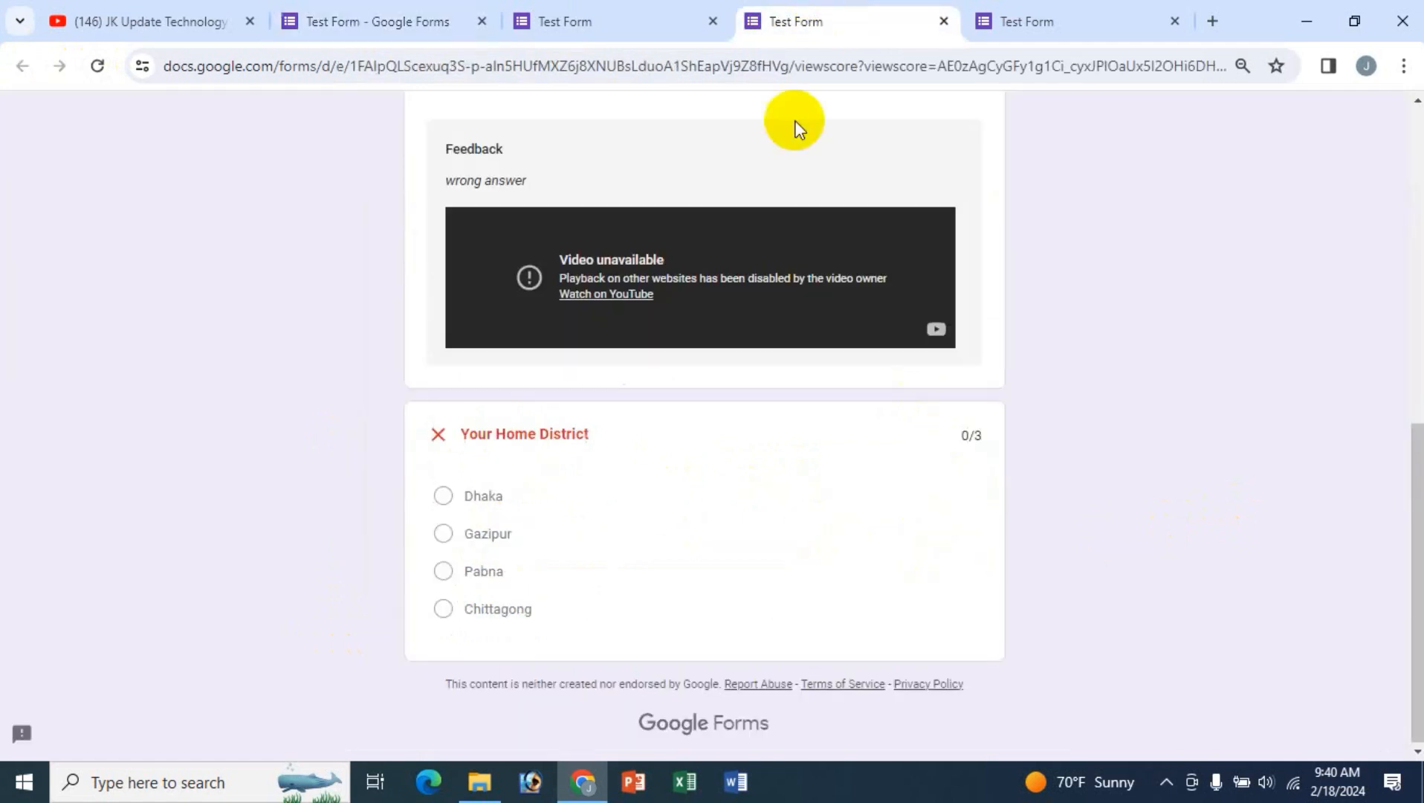
scroll(307, 361, "up", 7)
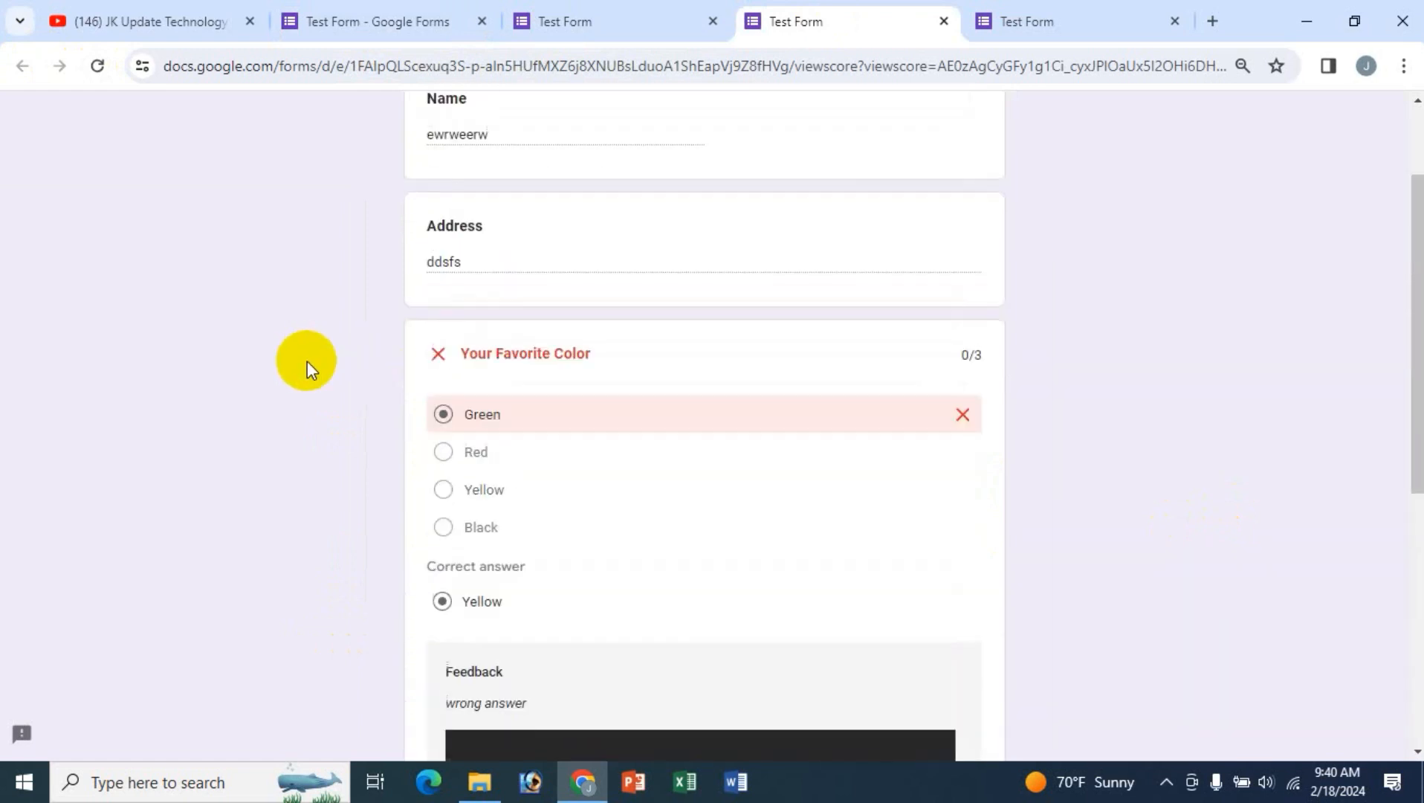
scroll(500, 440, "up", 1)
scroll(952, 454, "down", 2)
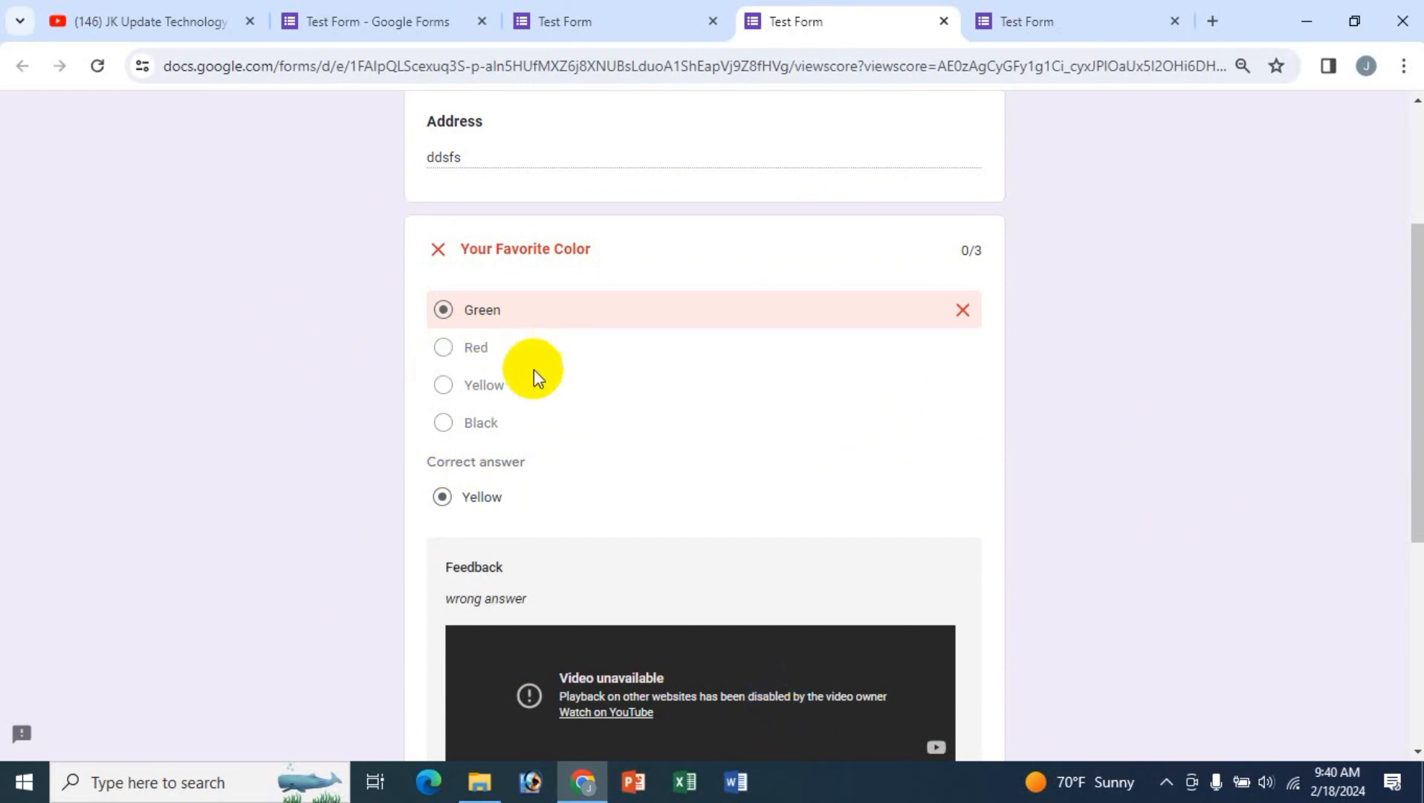
left_click(375, 36)
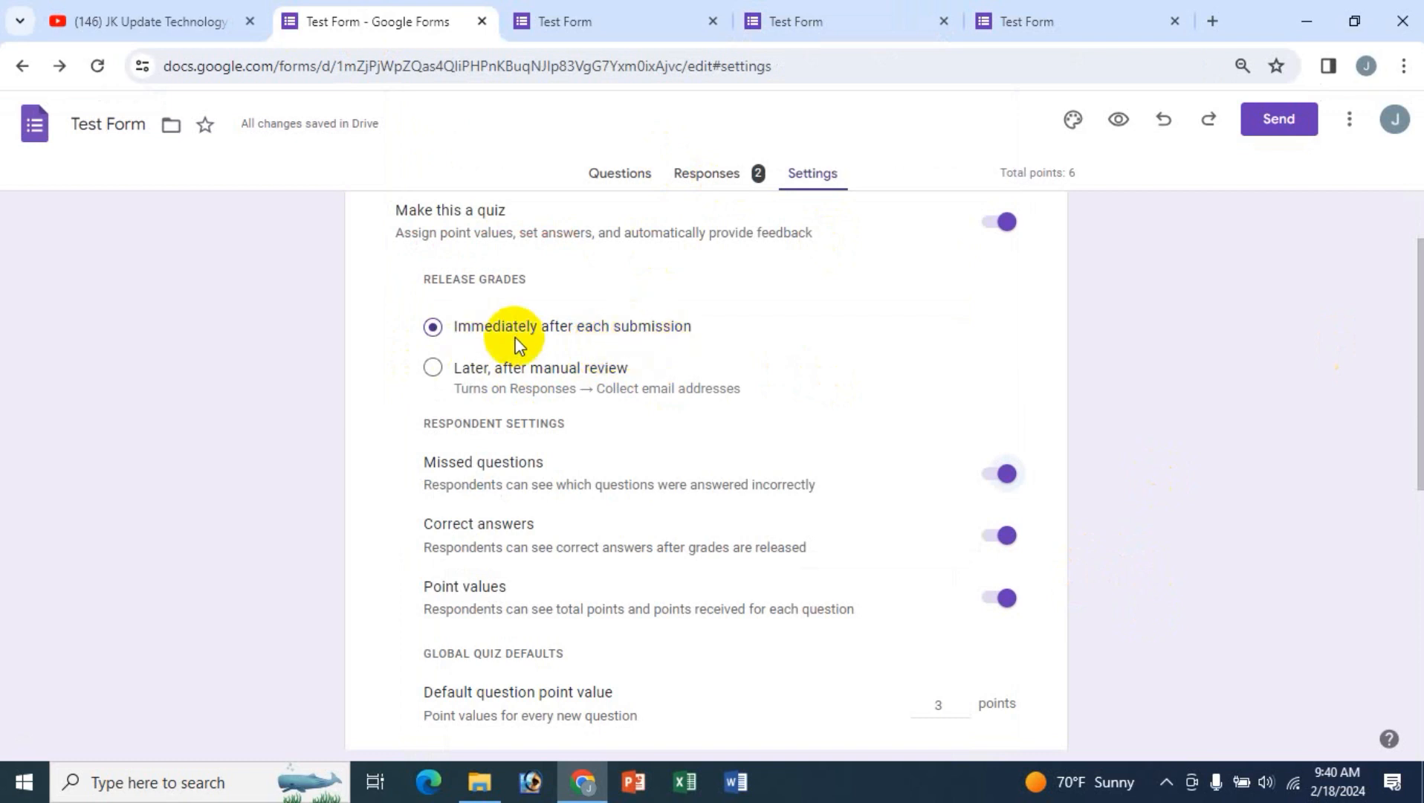
left_click(576, 21)
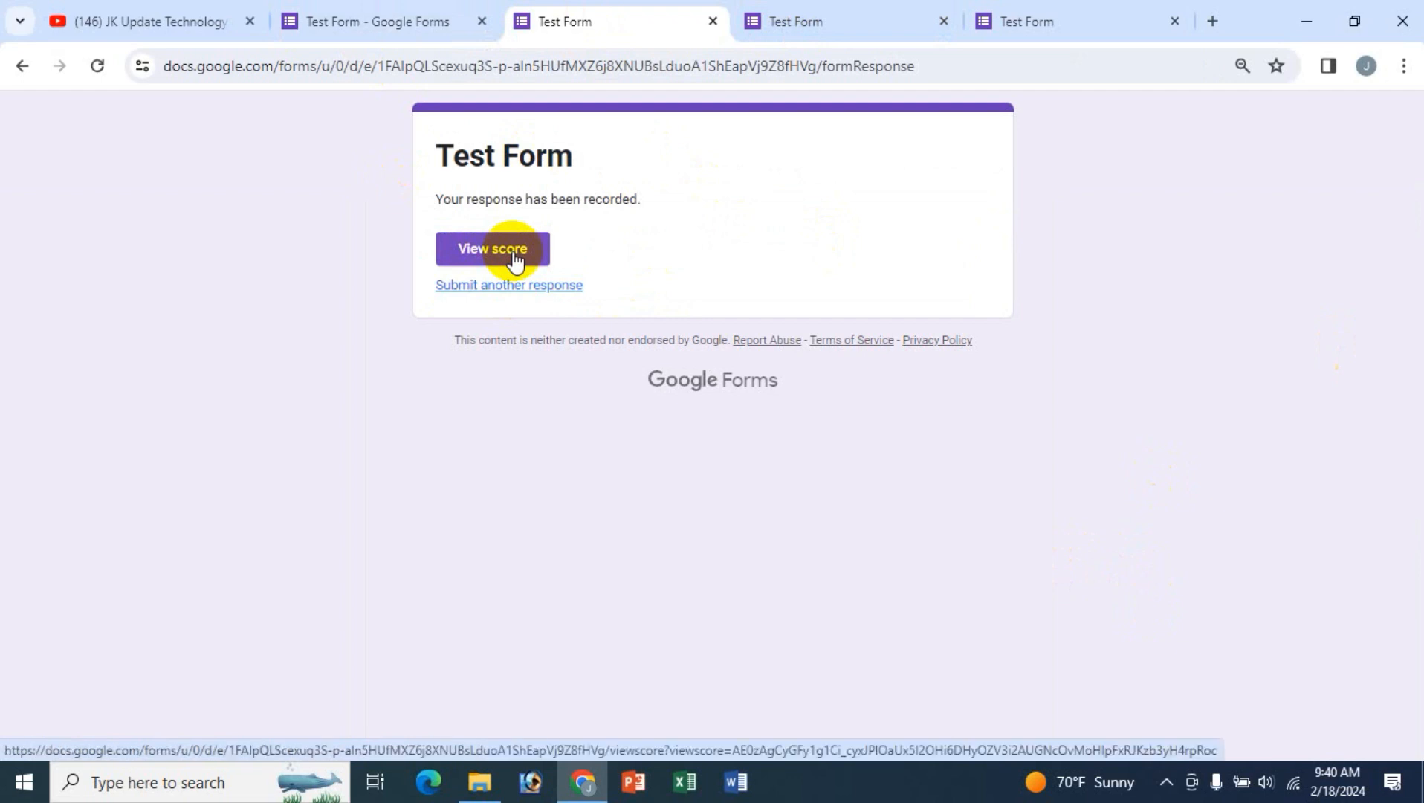
left_click(423, 30)
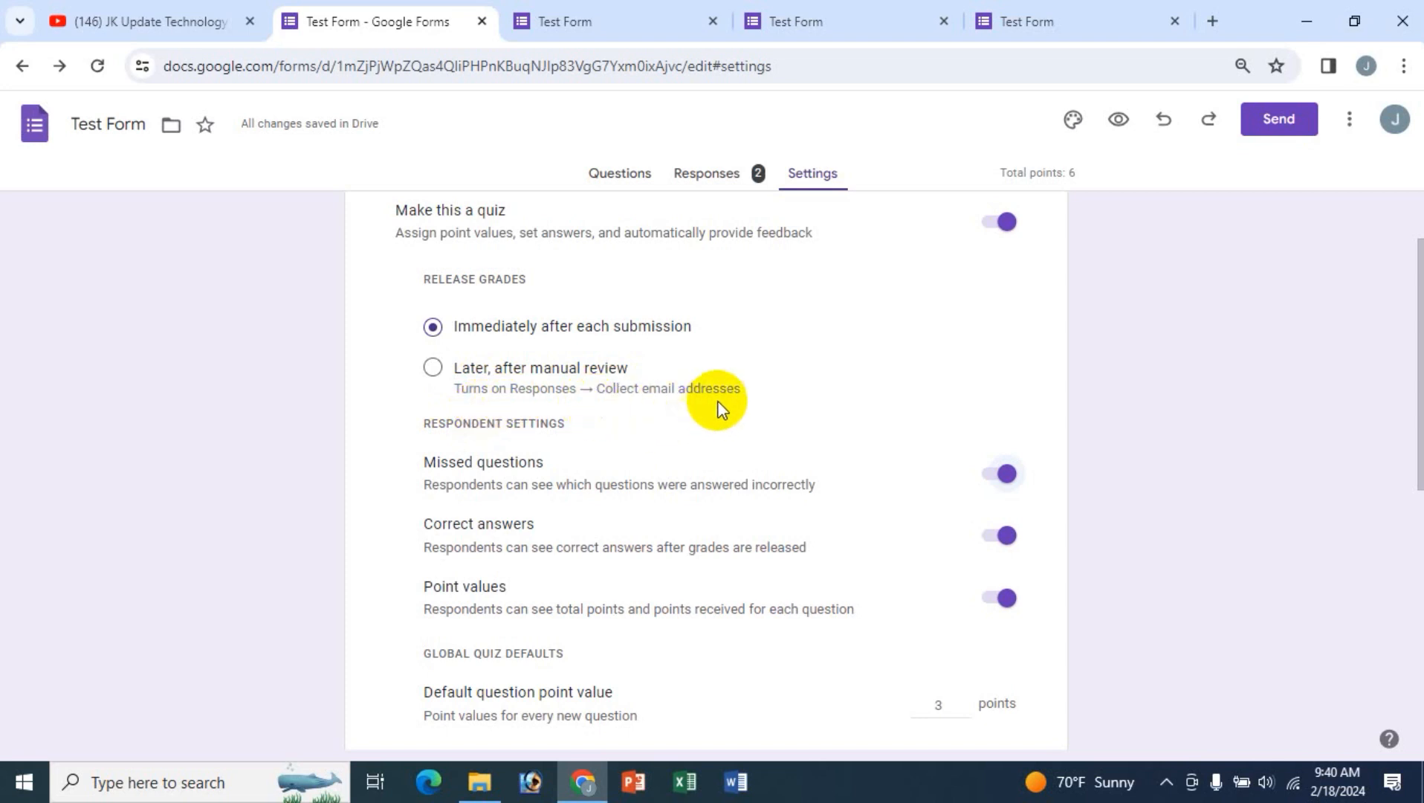
- Set grade release to Later, after manual review, and close the three open respondent pages of the form
left_click(434, 374)
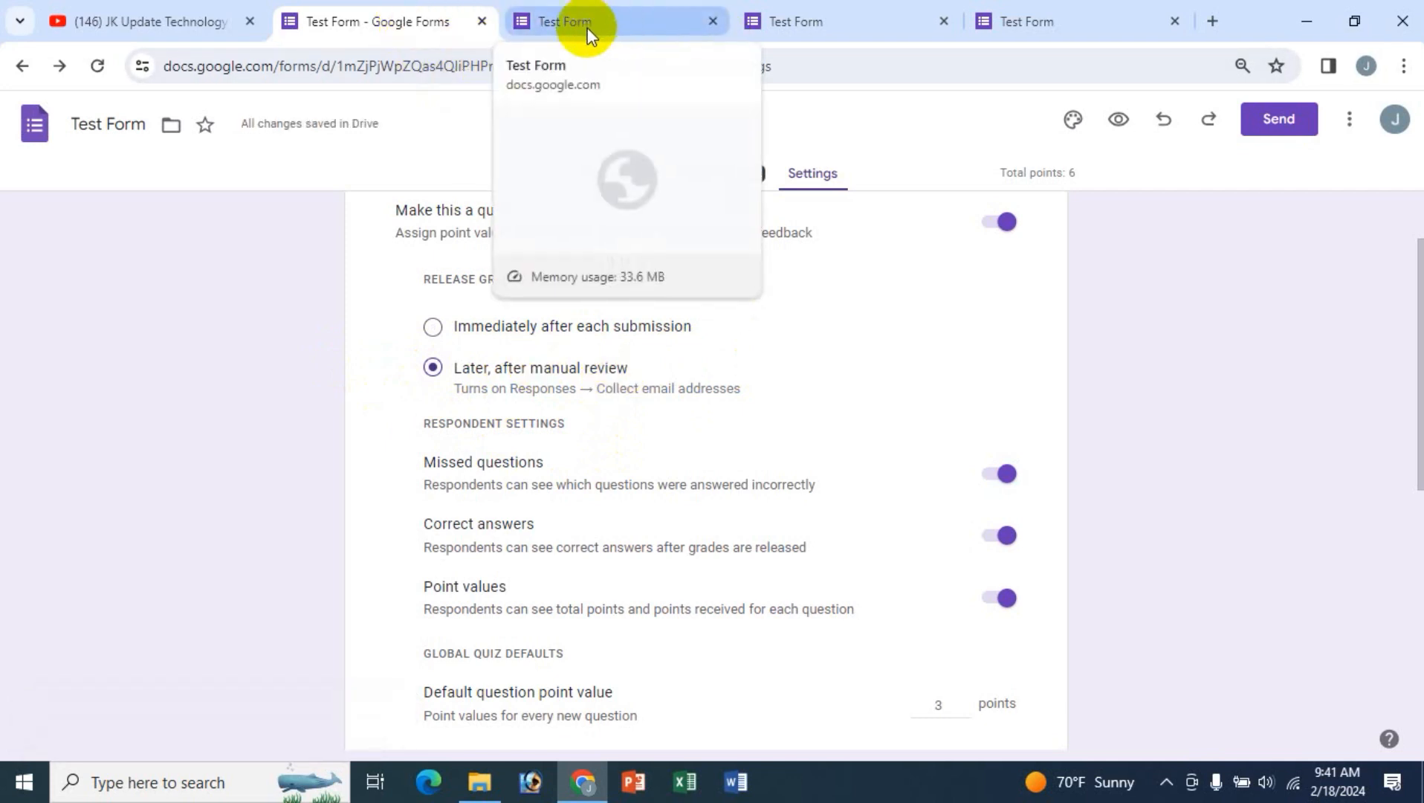
left_click(715, 21)
left_click(712, 20)
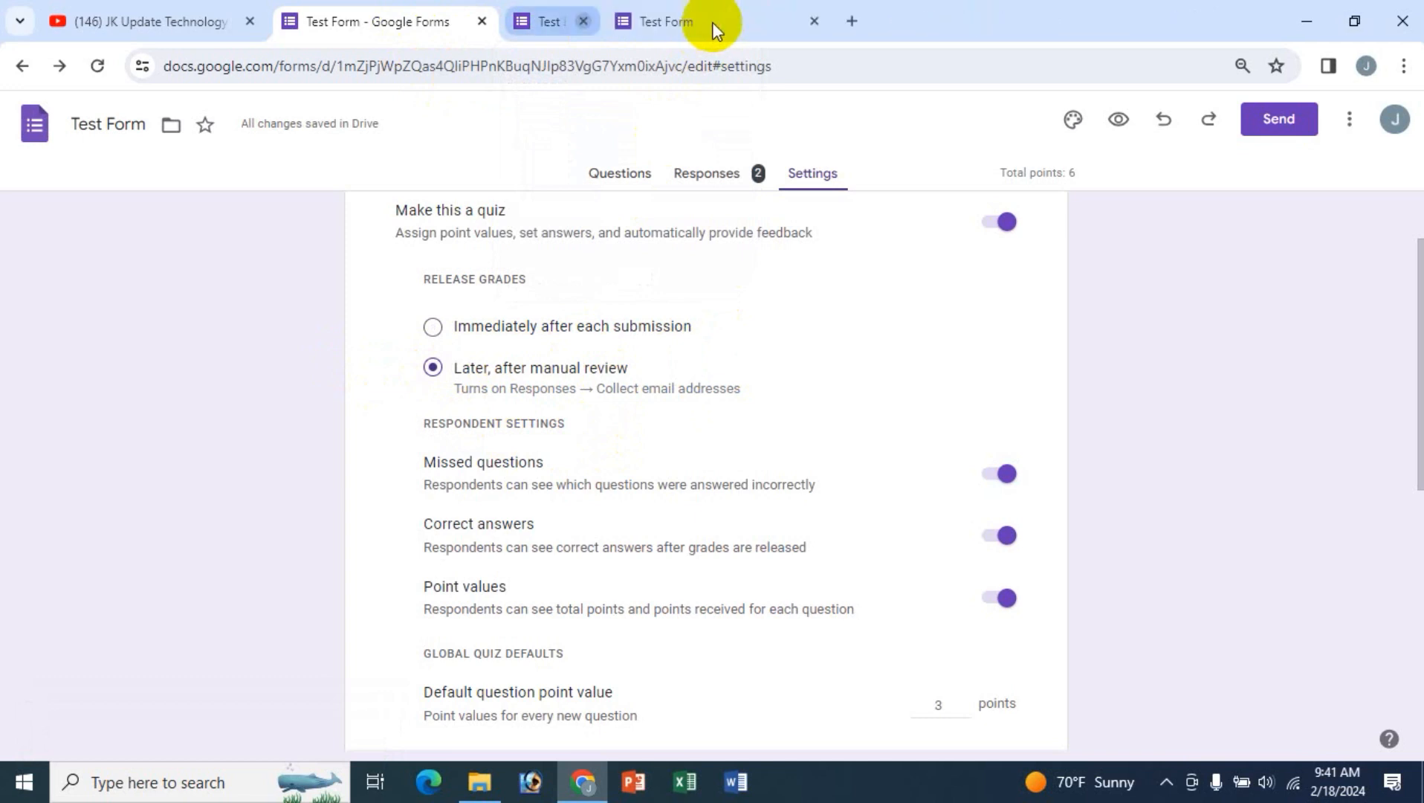
left_click(710, 21)
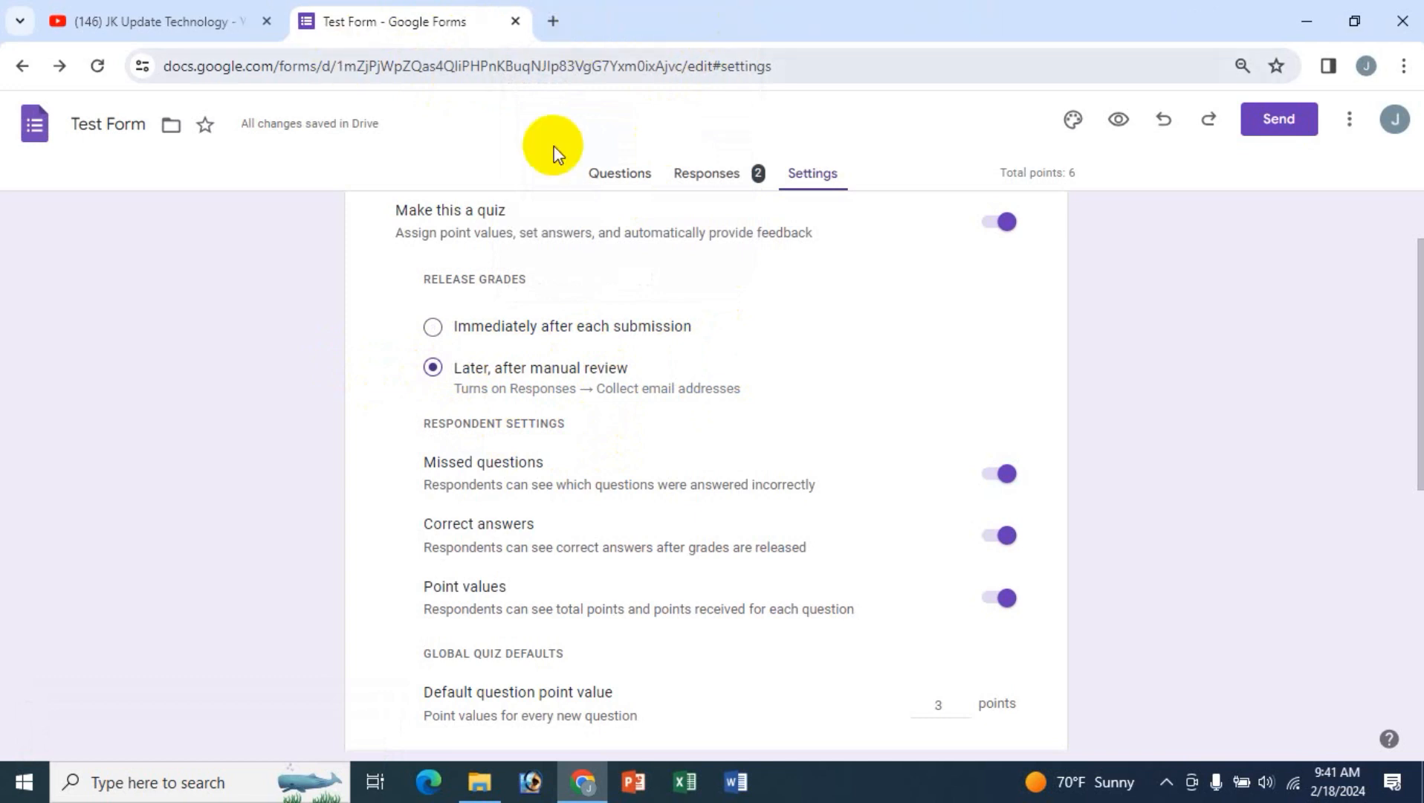
- Preview the form to examine its Email question, and return to the form's settings in the editor
left_click(615, 174)
left_click(1119, 120)
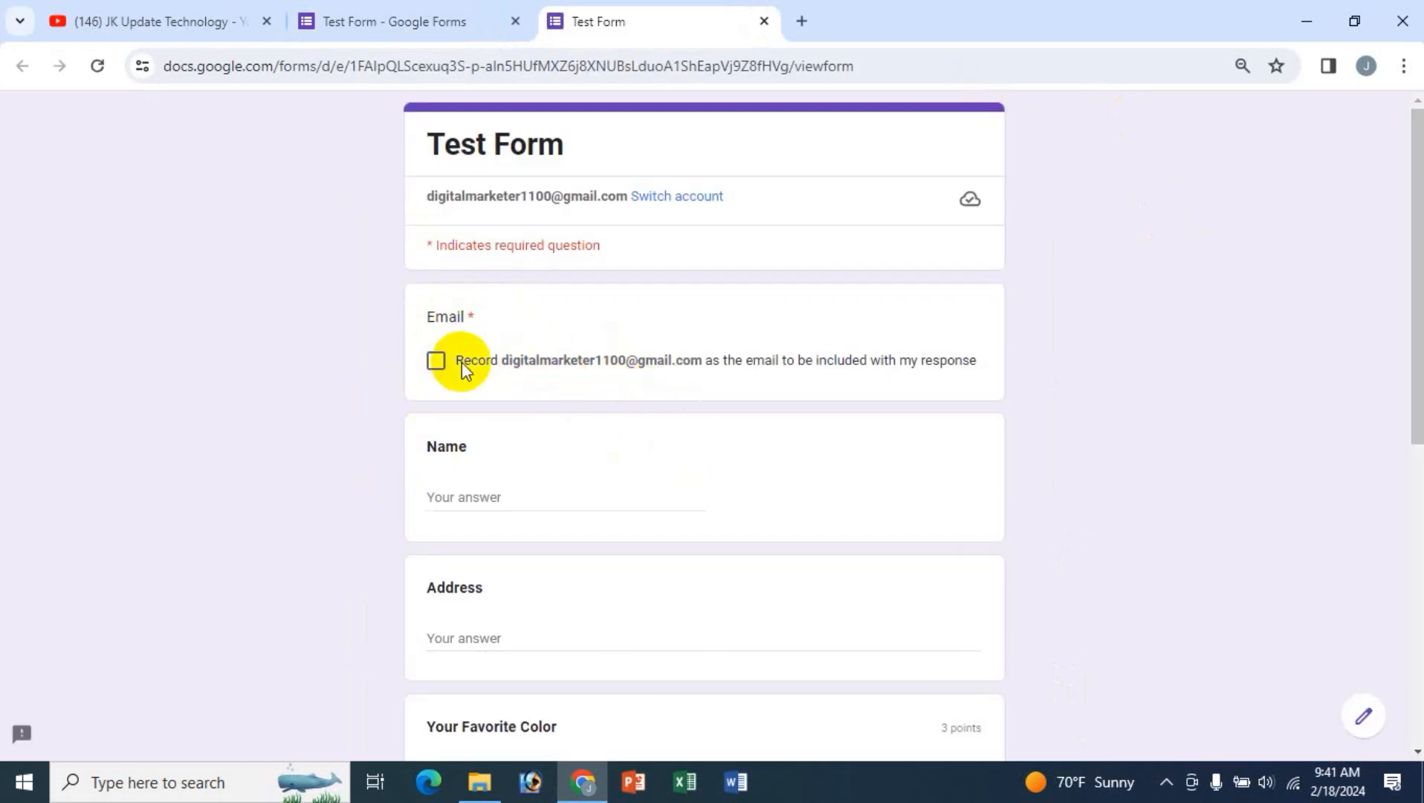
left_click(406, 14)
left_click(814, 175)
- In the form preview, fill Name with the sample text "cfdsf" and Address with "sdfsd"
left_click(493, 500)
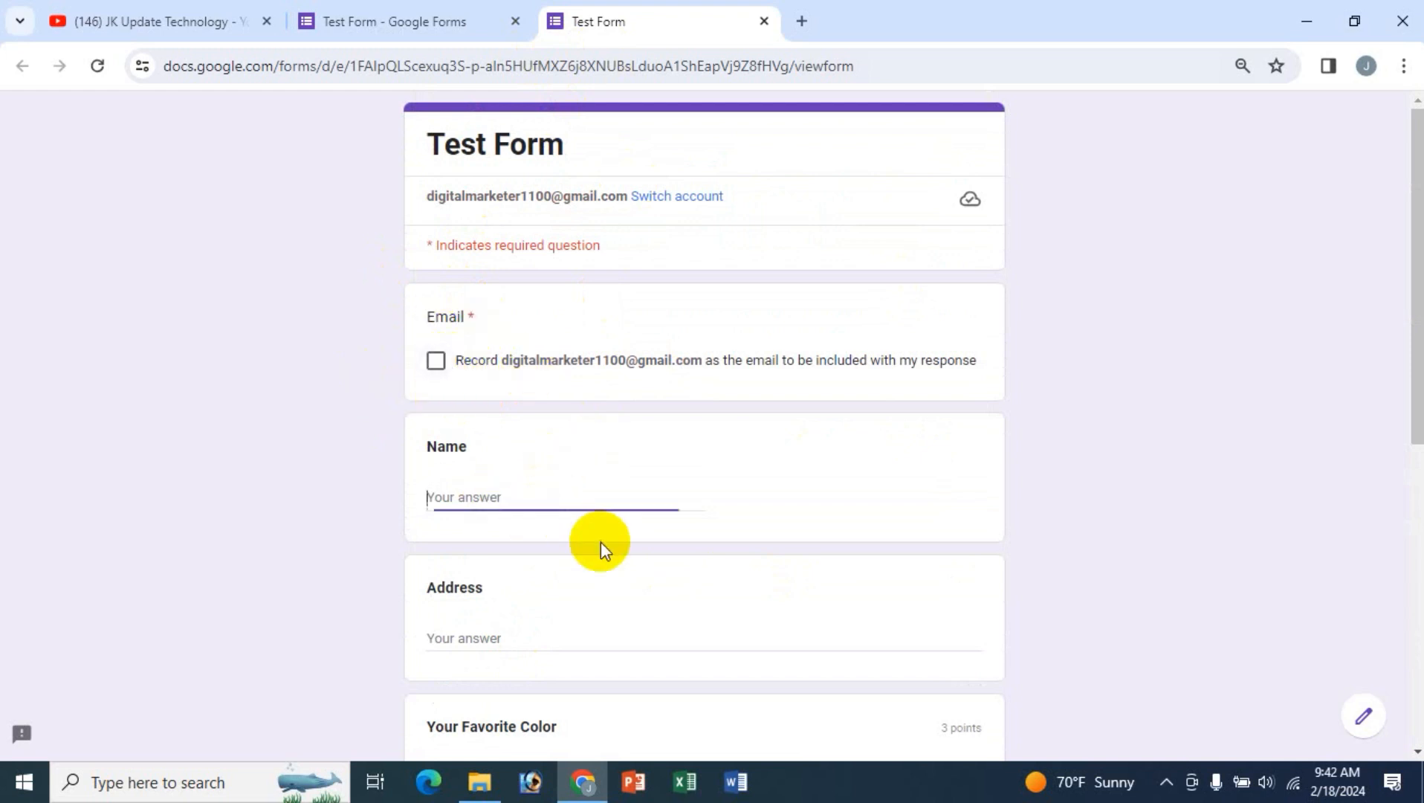
type("cfdsf")
left_click(483, 635)
type("sdfsd")
- Answer Your Favorite Color with Yellow and Your Home District with Dhaka, and try to submit the form
scroll(447, 628, "down", 5)
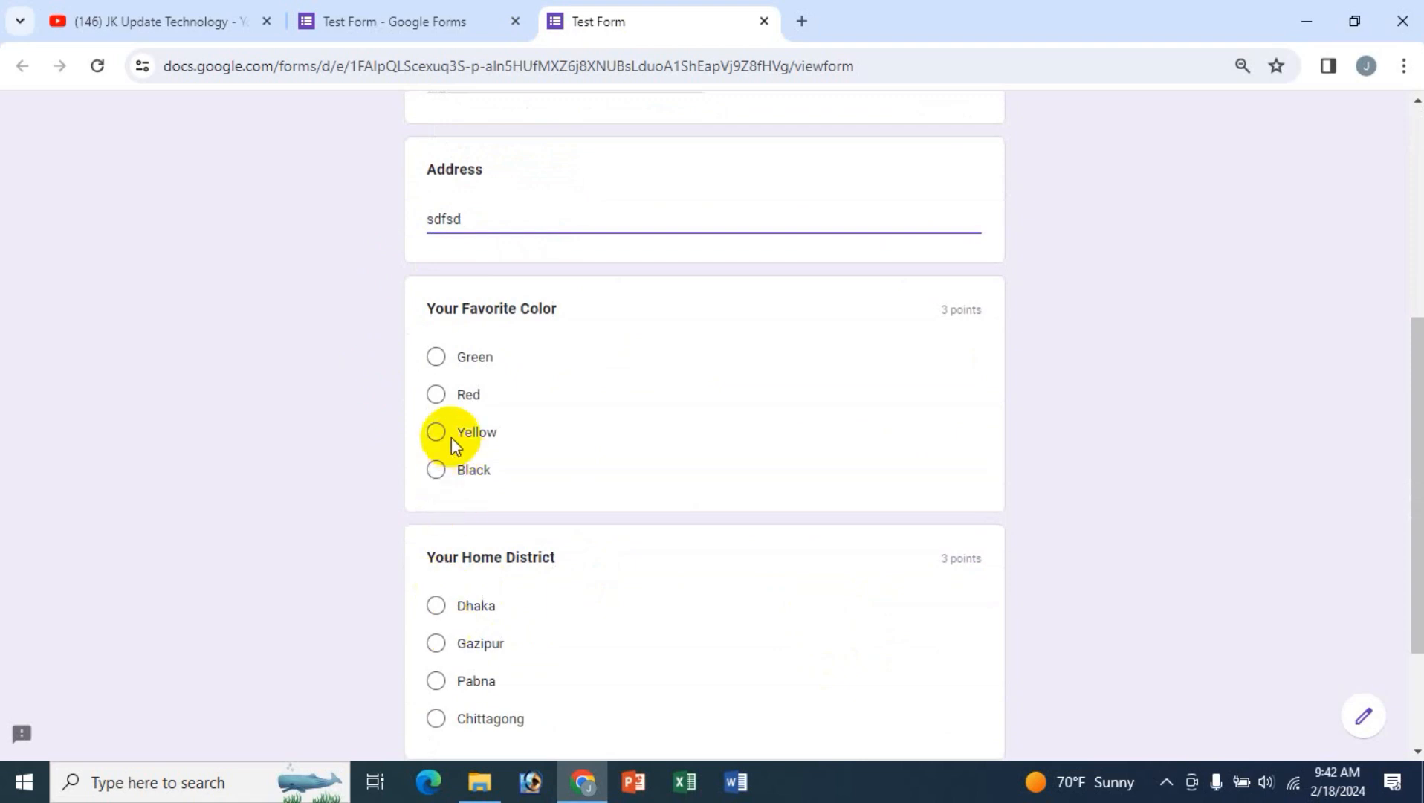
left_click(452, 437)
left_click(445, 647)
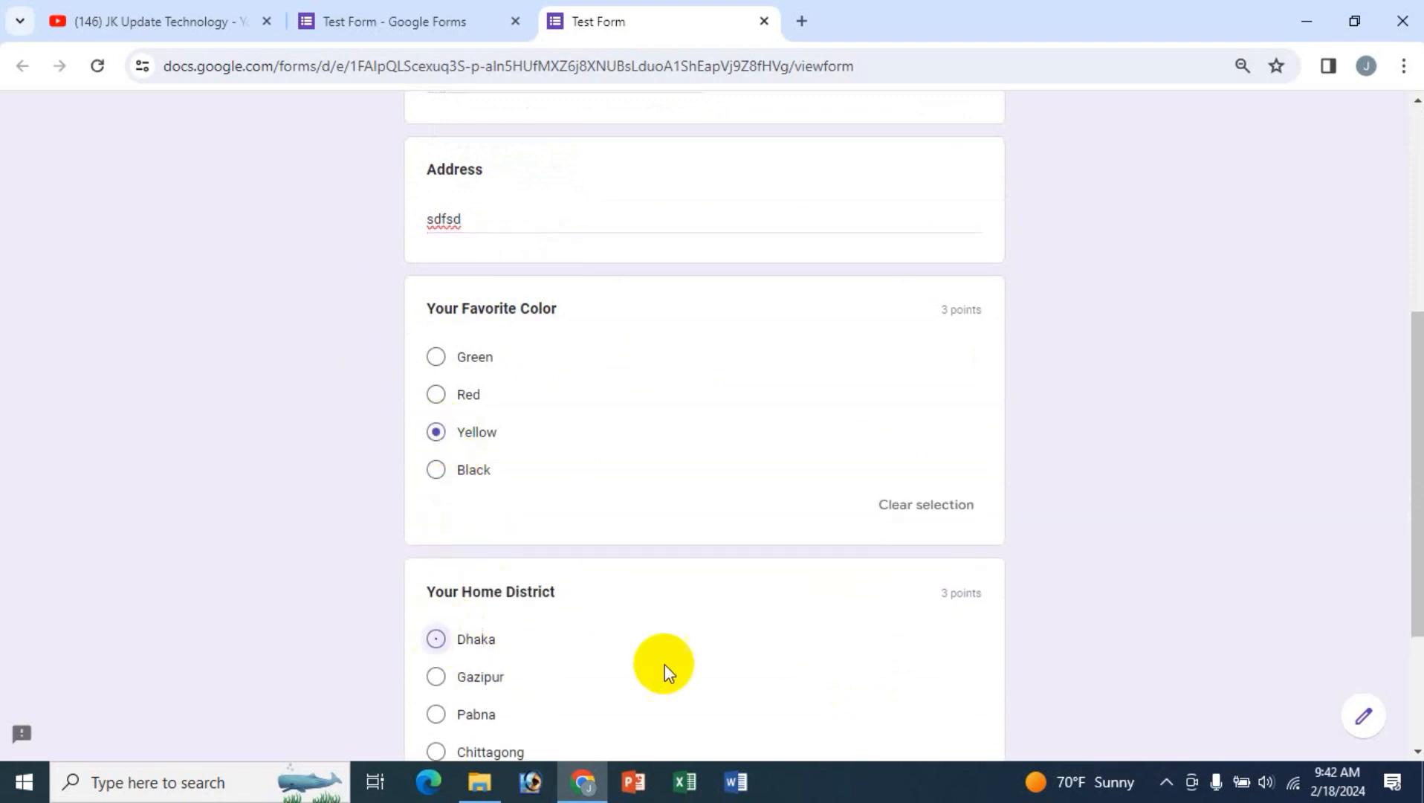
scroll(664, 665, "down", 3)
left_click(445, 610)
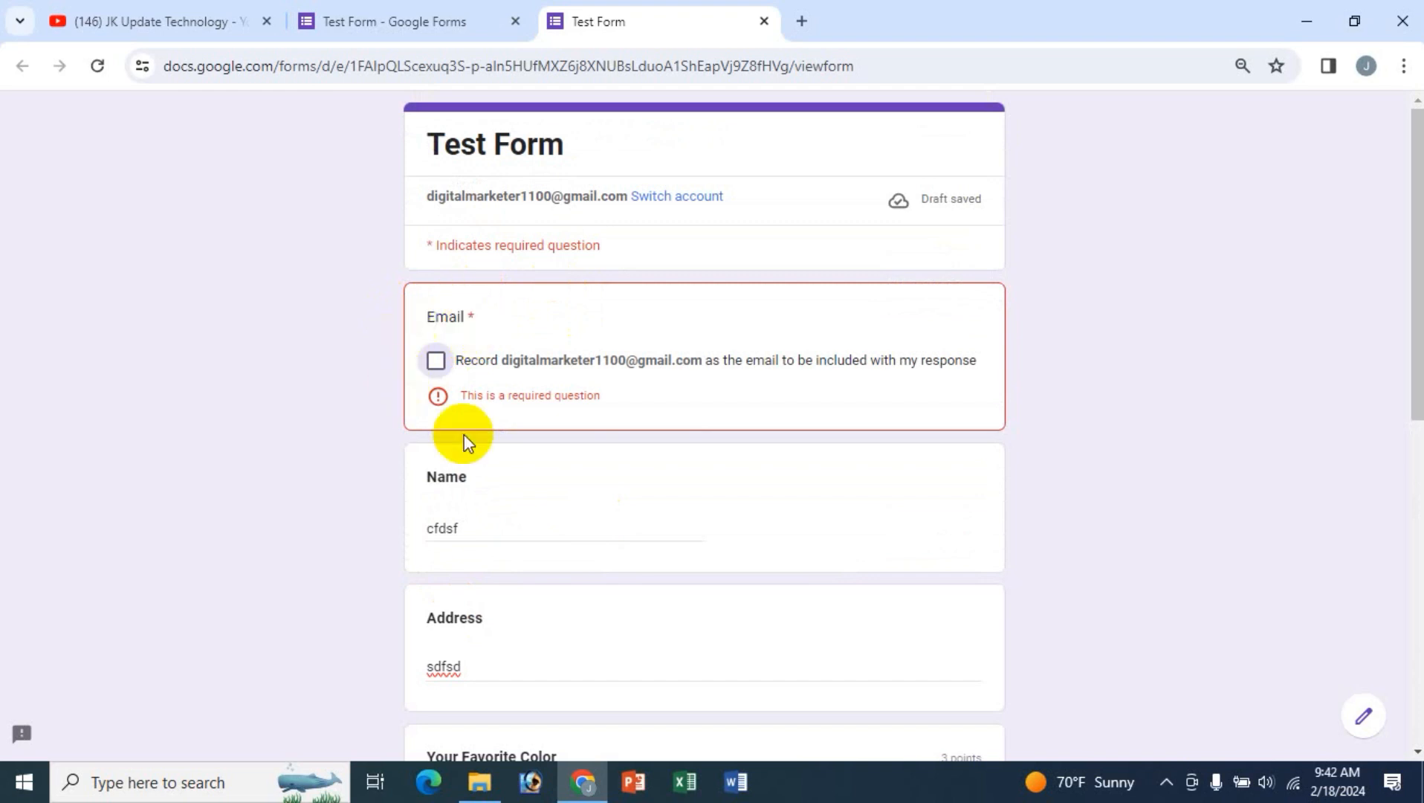
- Check the grade release setting, agree to record the account's email with the response, and submit the form
left_click(439, 18)
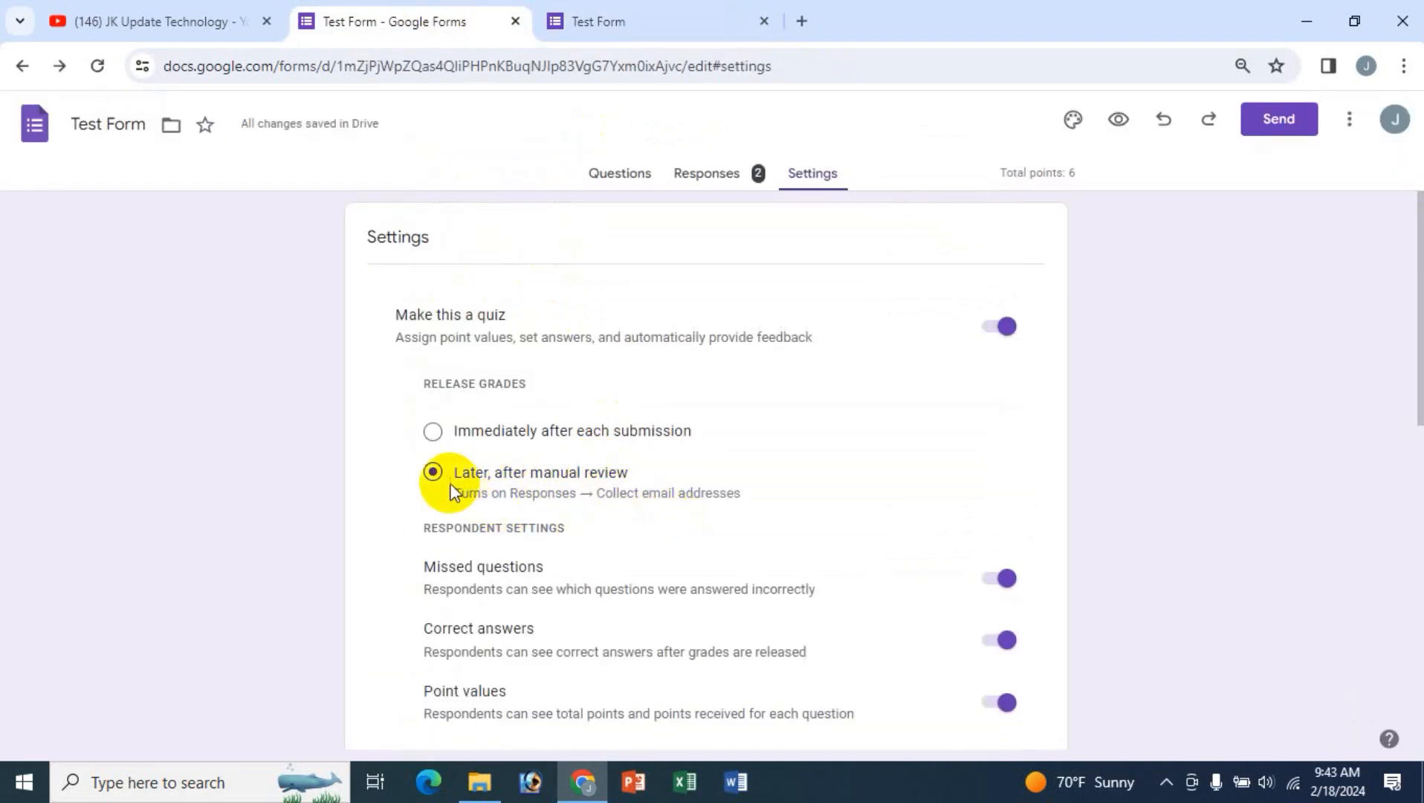
left_click(684, 18)
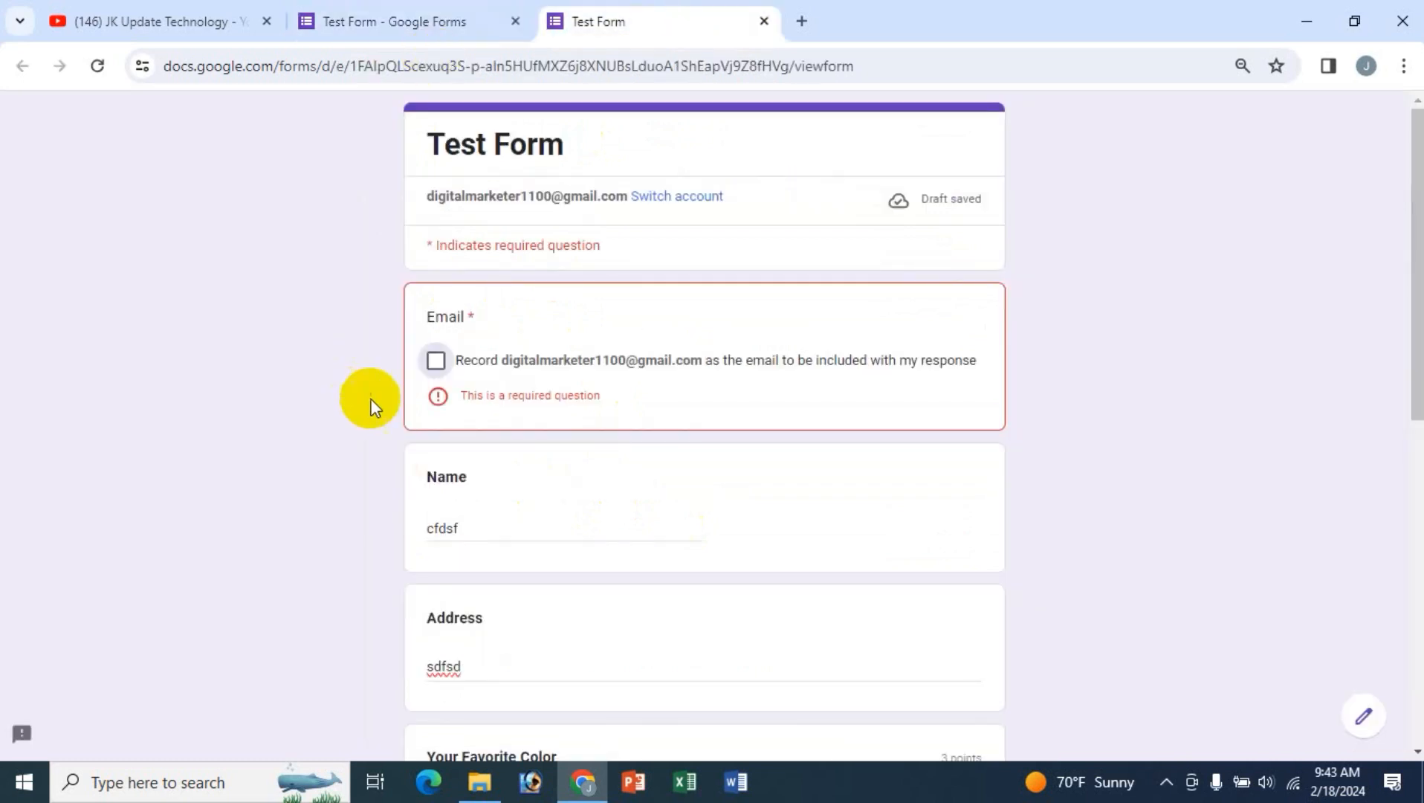
left_click(435, 360)
scroll(869, 499, "down", 8)
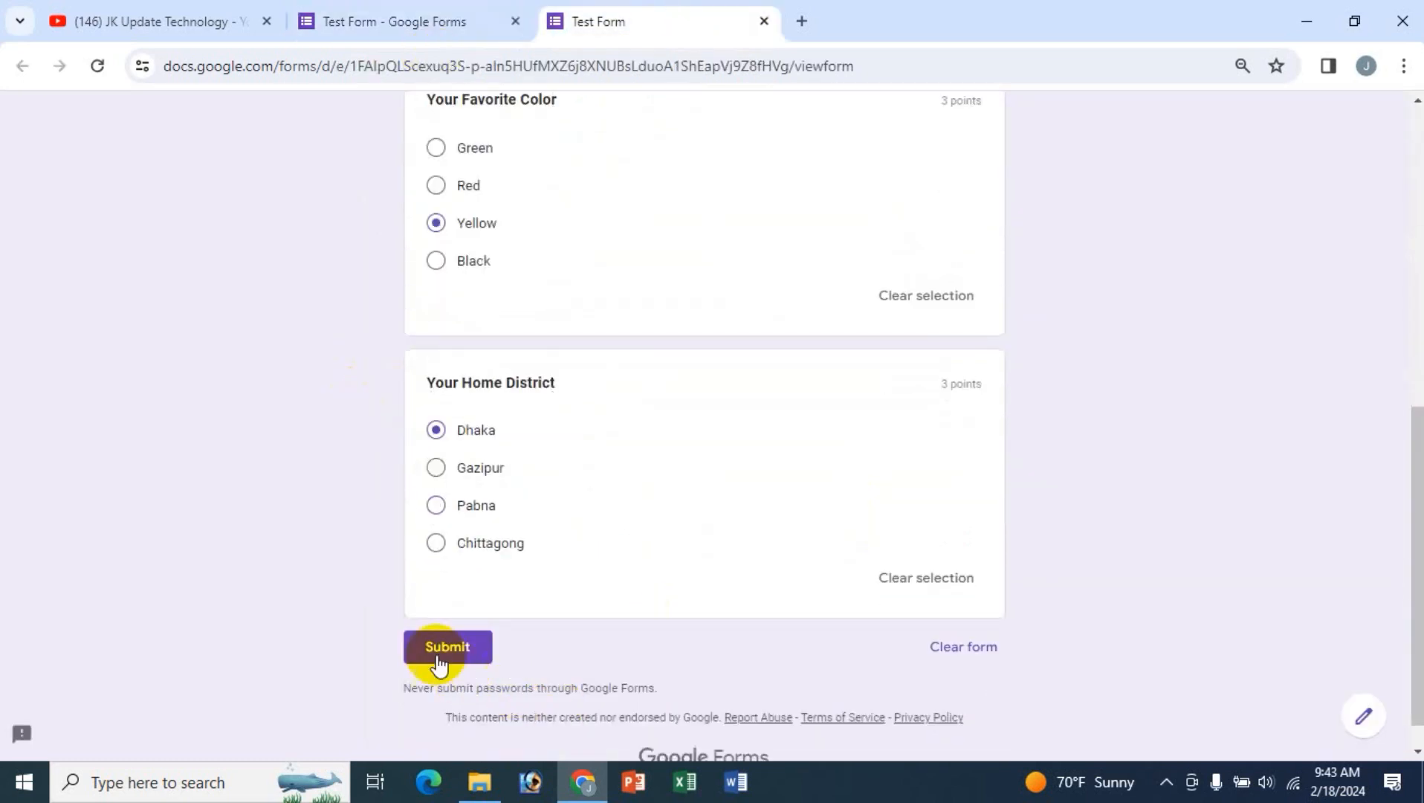
left_click(437, 655)
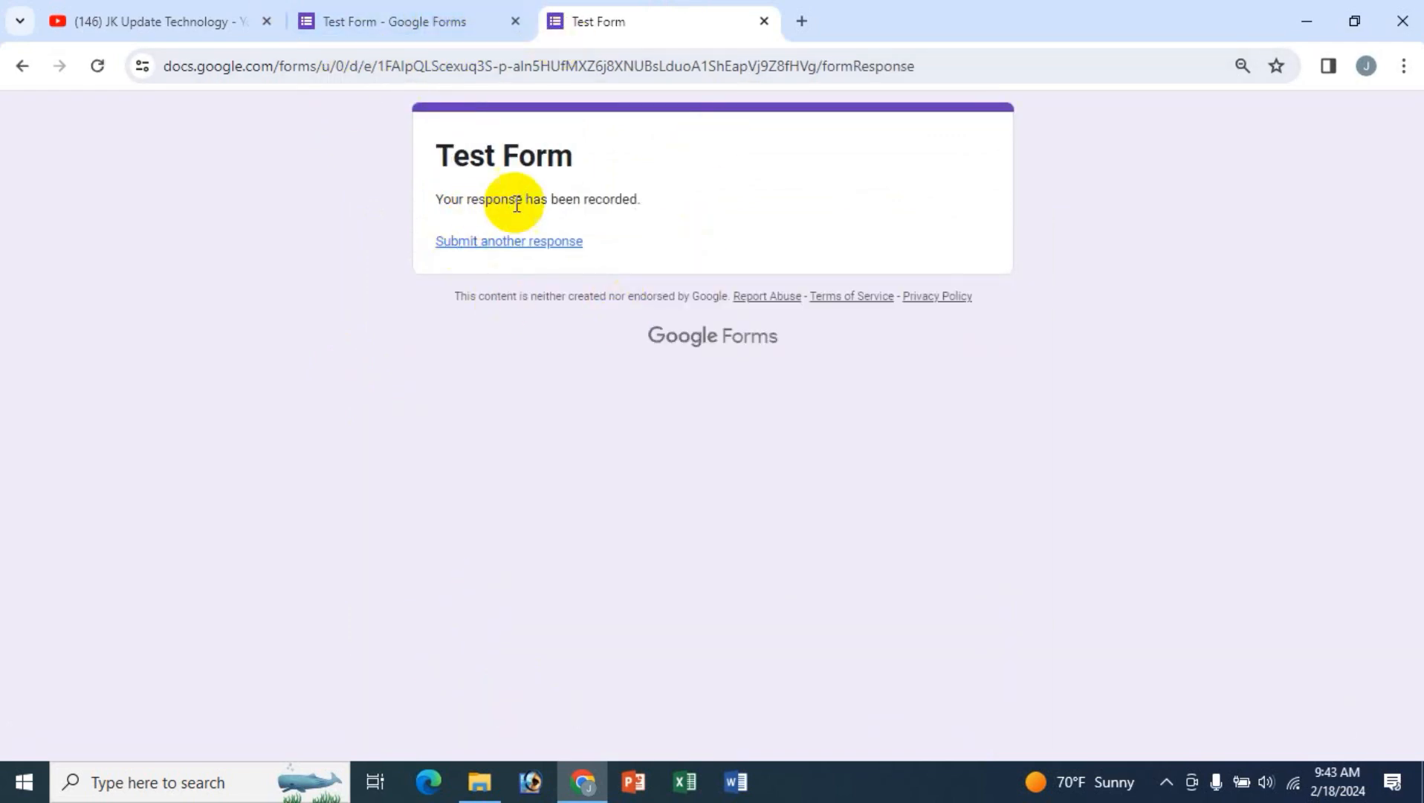
- Check the confirmation page for a score option, and examine the response summary and score release status in the editor
left_click(413, 21)
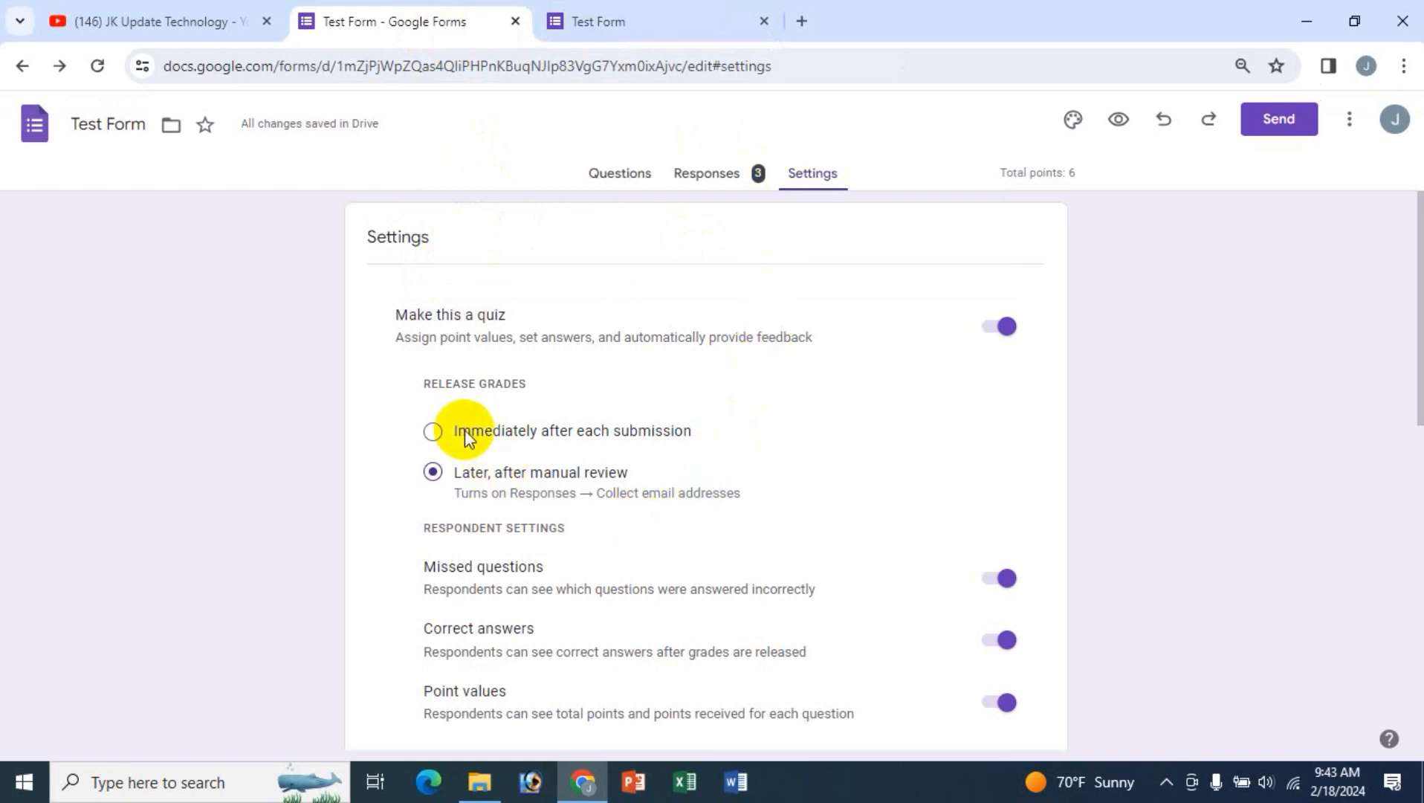
left_click(601, 23)
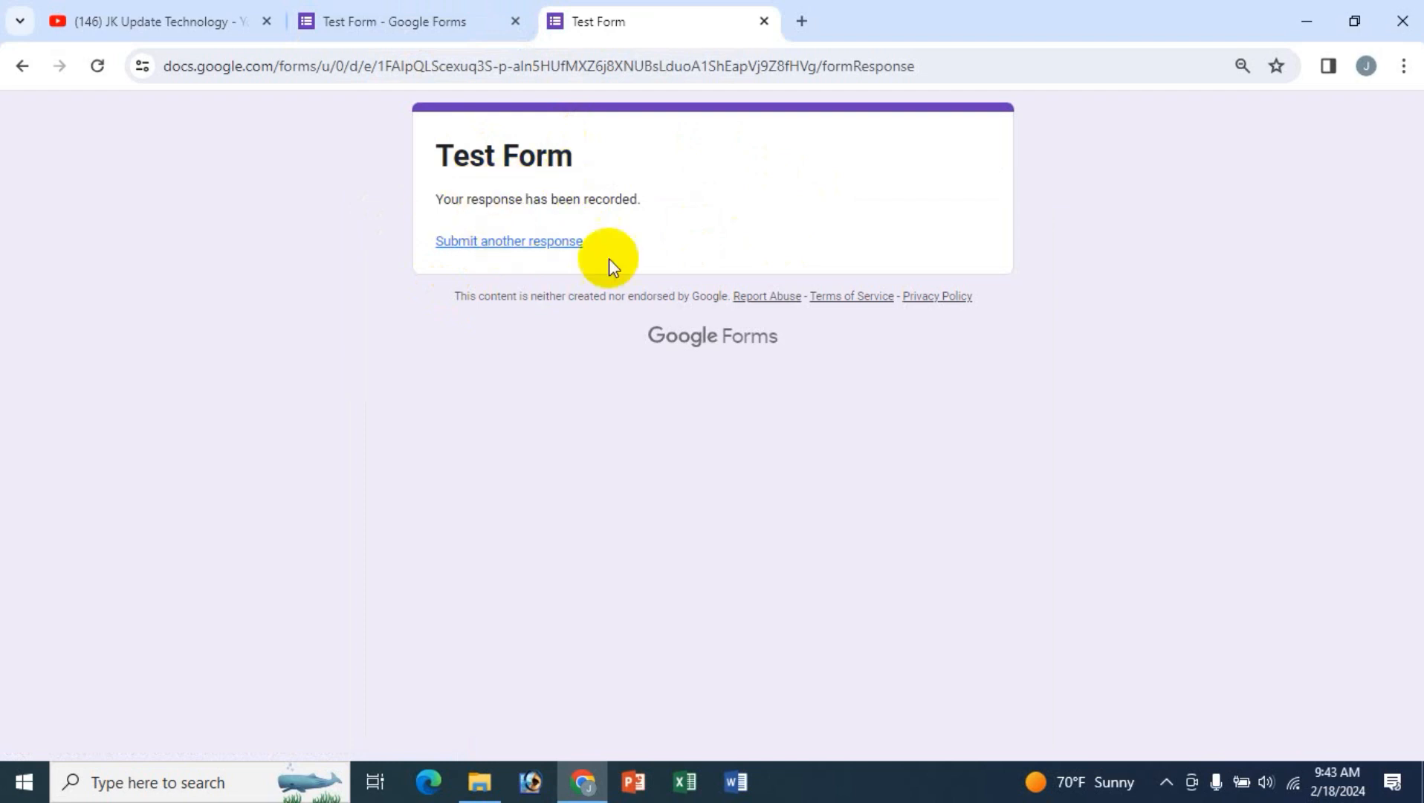
left_click(442, 16)
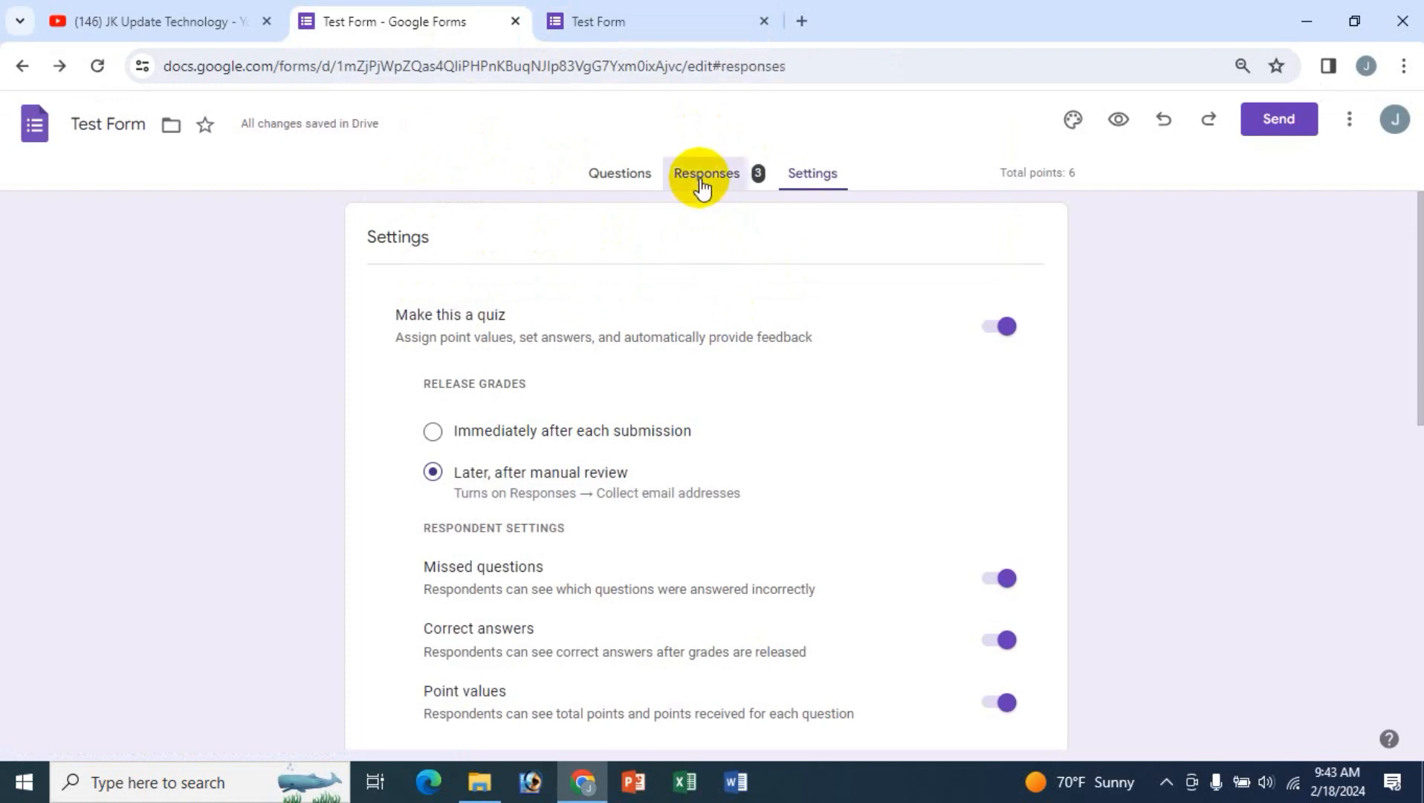
left_click(702, 179)
scroll(390, 520, "down", 4)
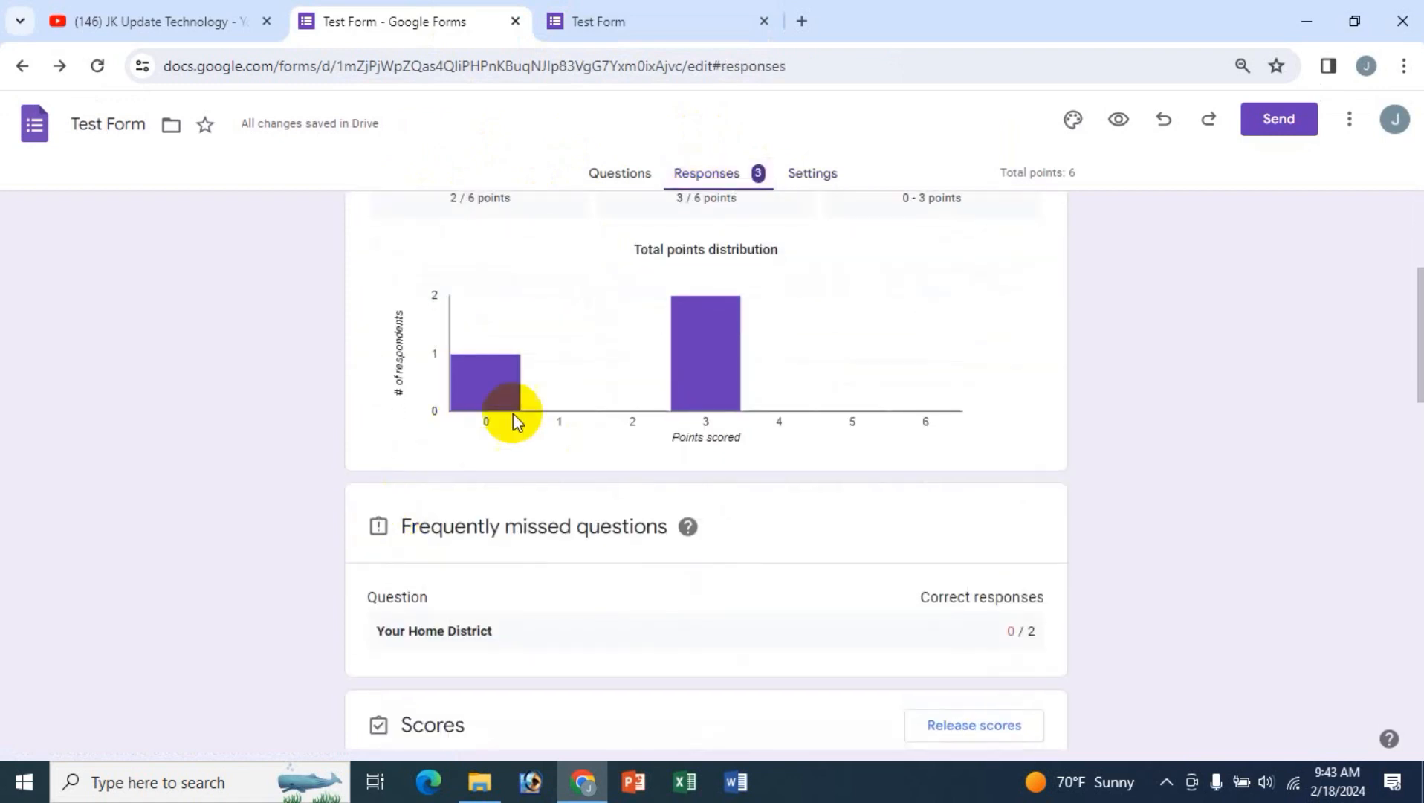
scroll(547, 414, "down", 5)
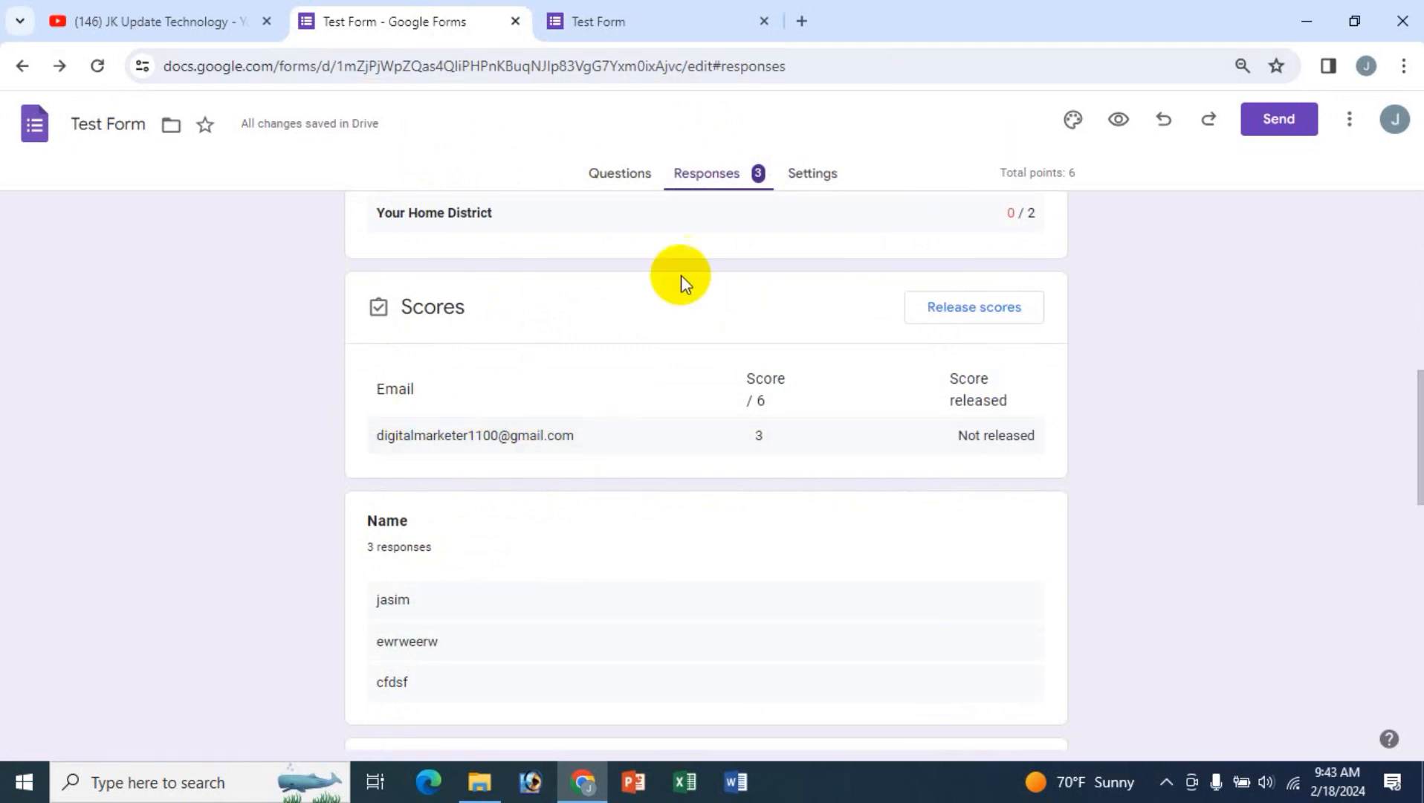
left_click(668, 22)
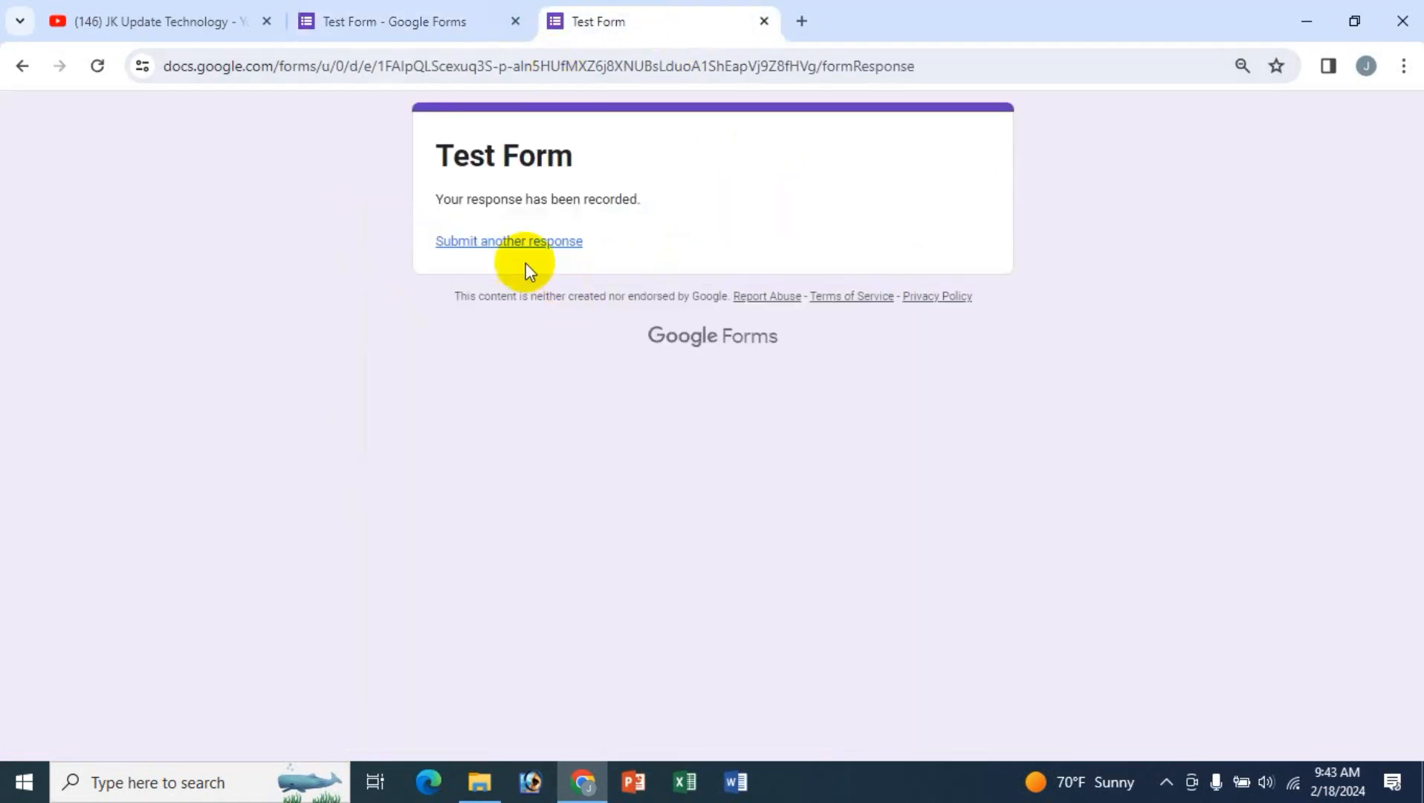
left_click(414, 15)
- Set grade release back to Immediately after each submission in the quiz settings
left_click(829, 184)
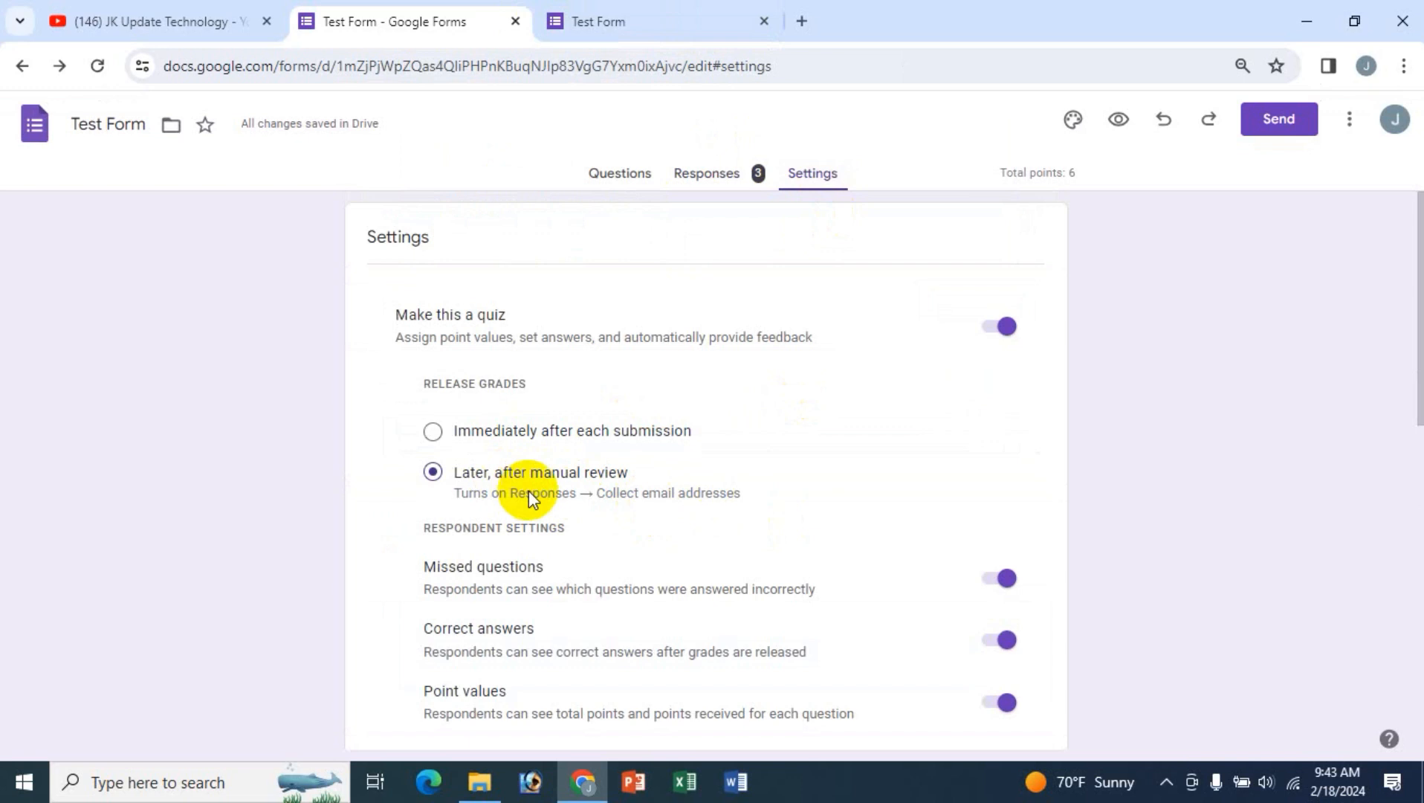
left_click(431, 432)
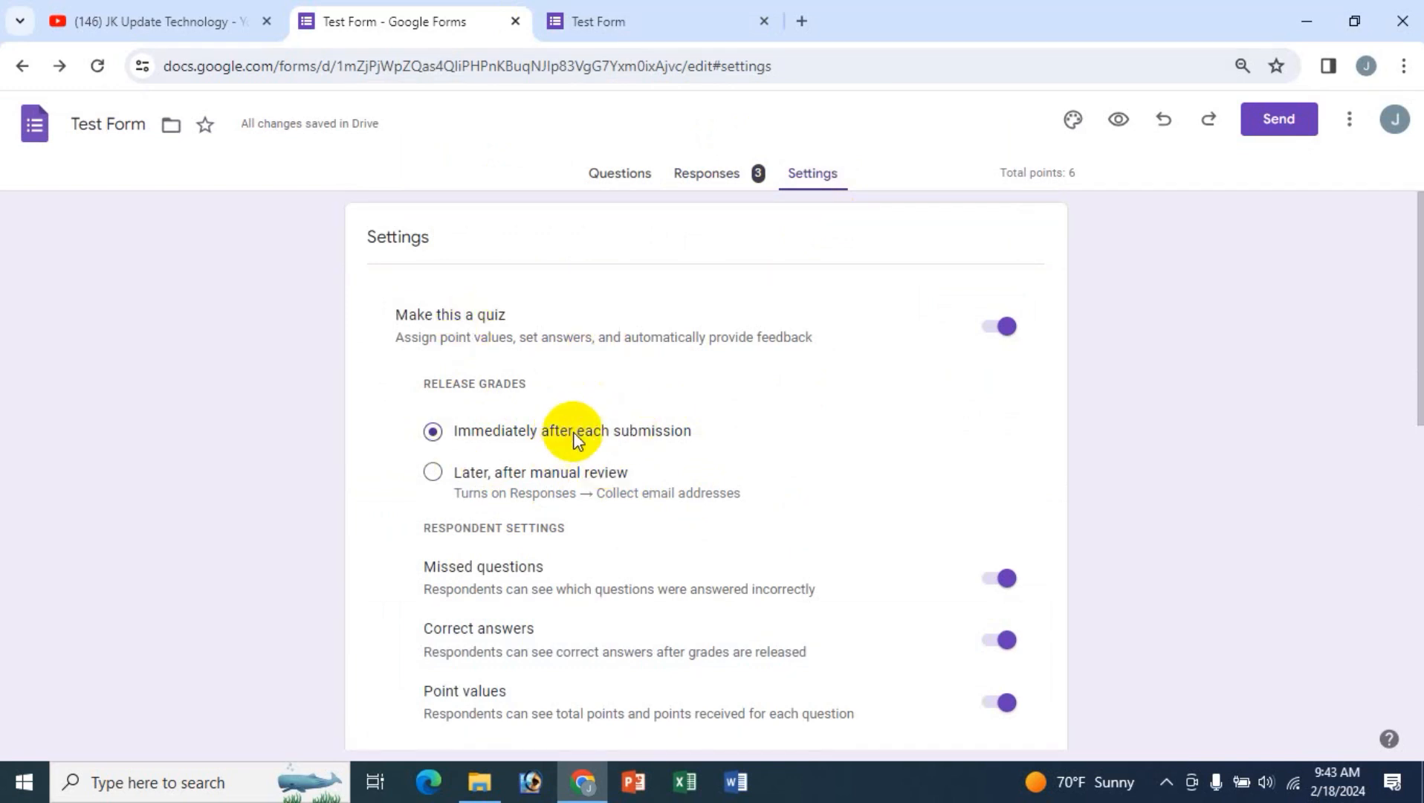
scroll(1123, 633, "down", 1)
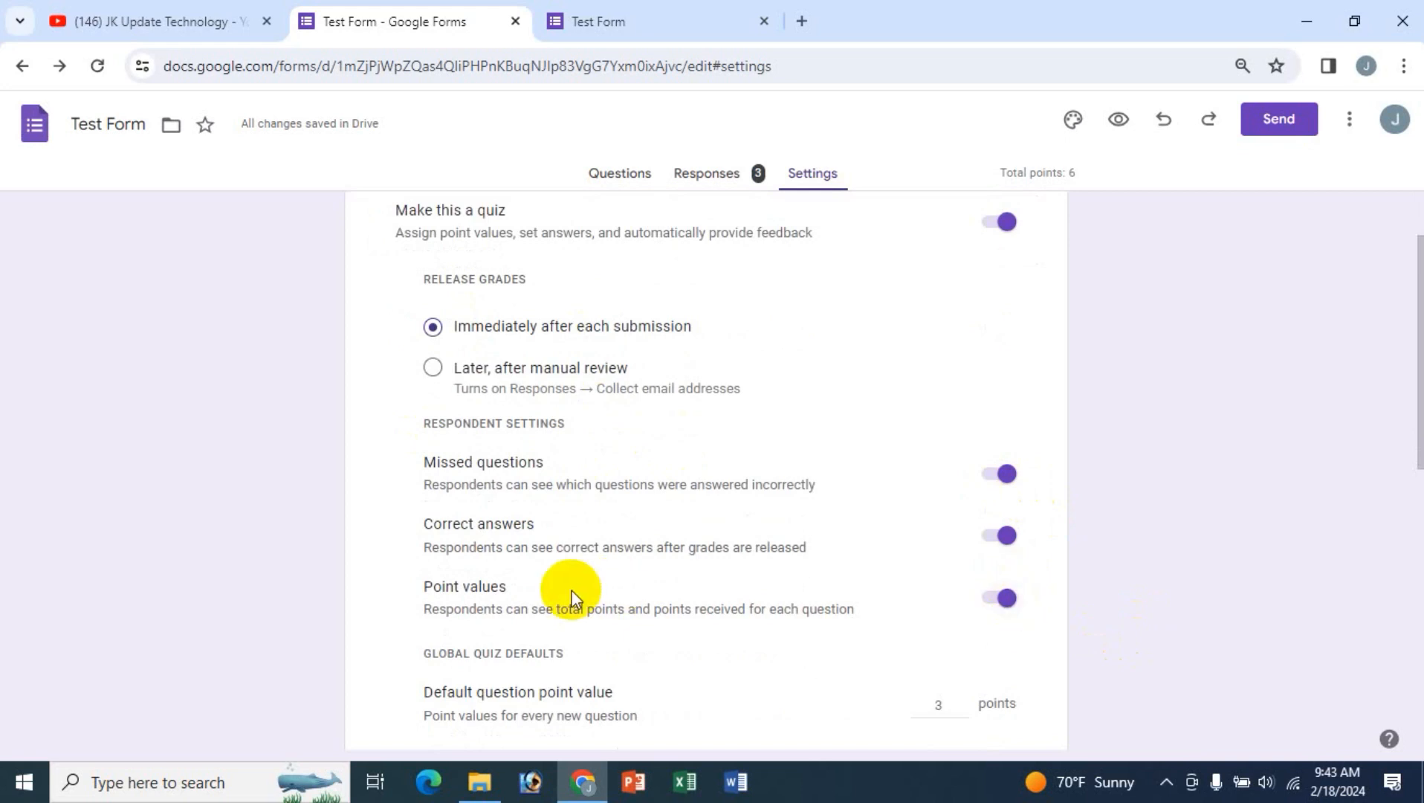
- Set the default question point value to 5 points in the quiz settings
scroll(1164, 571, "down", 2)
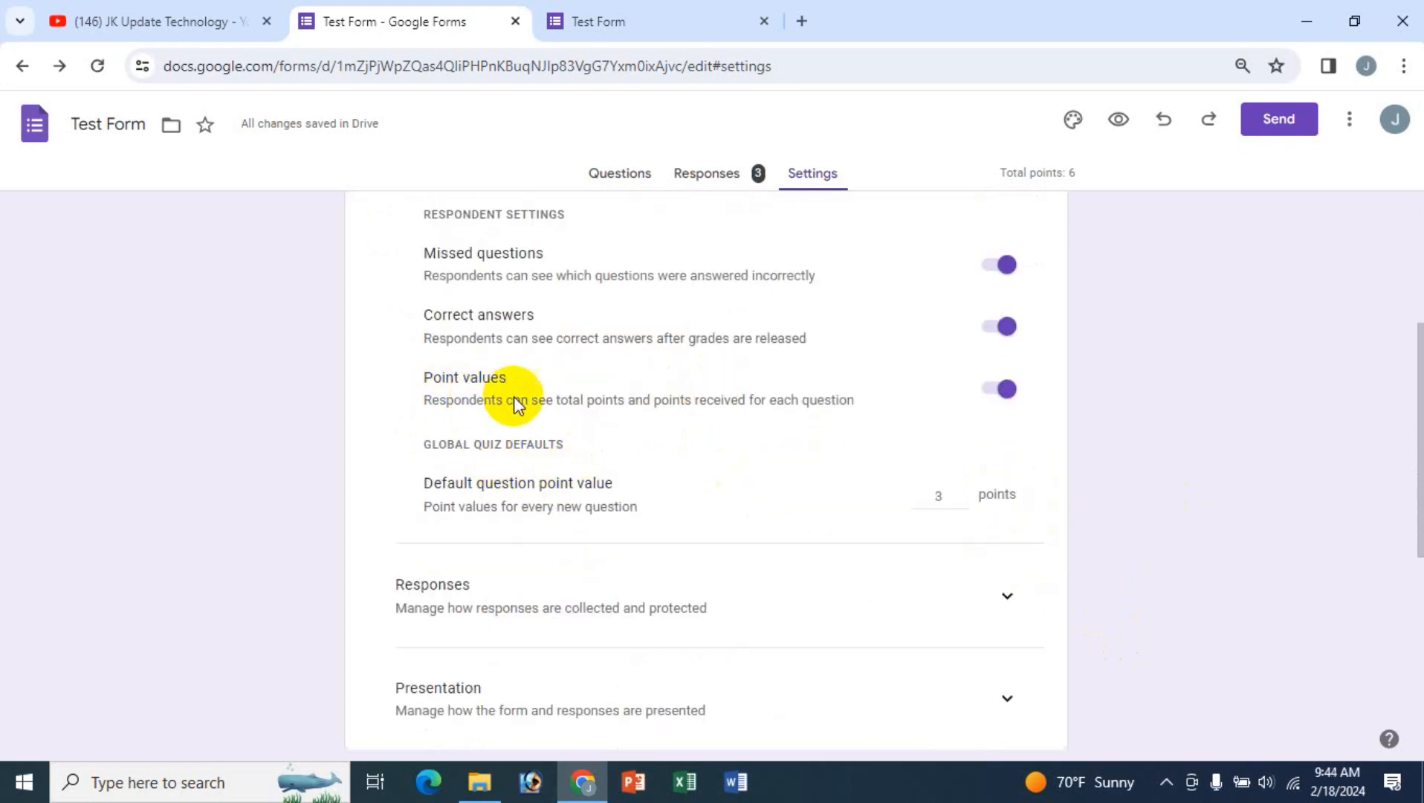
left_click(964, 493)
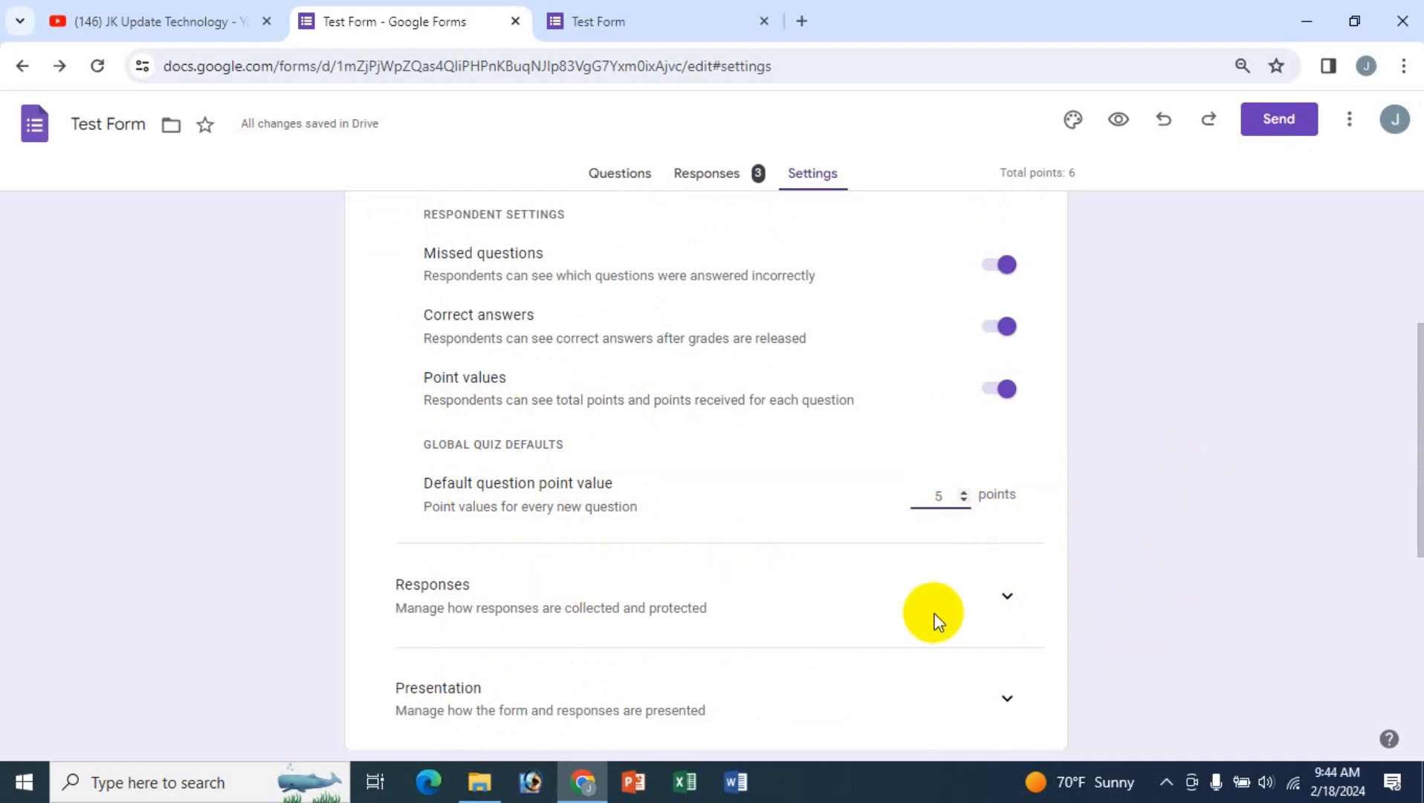
left_click(1076, 466)
- Add two multiple-choice questions after Your Home District, titled "sddfsfs" and "ddfds"
left_click(619, 172)
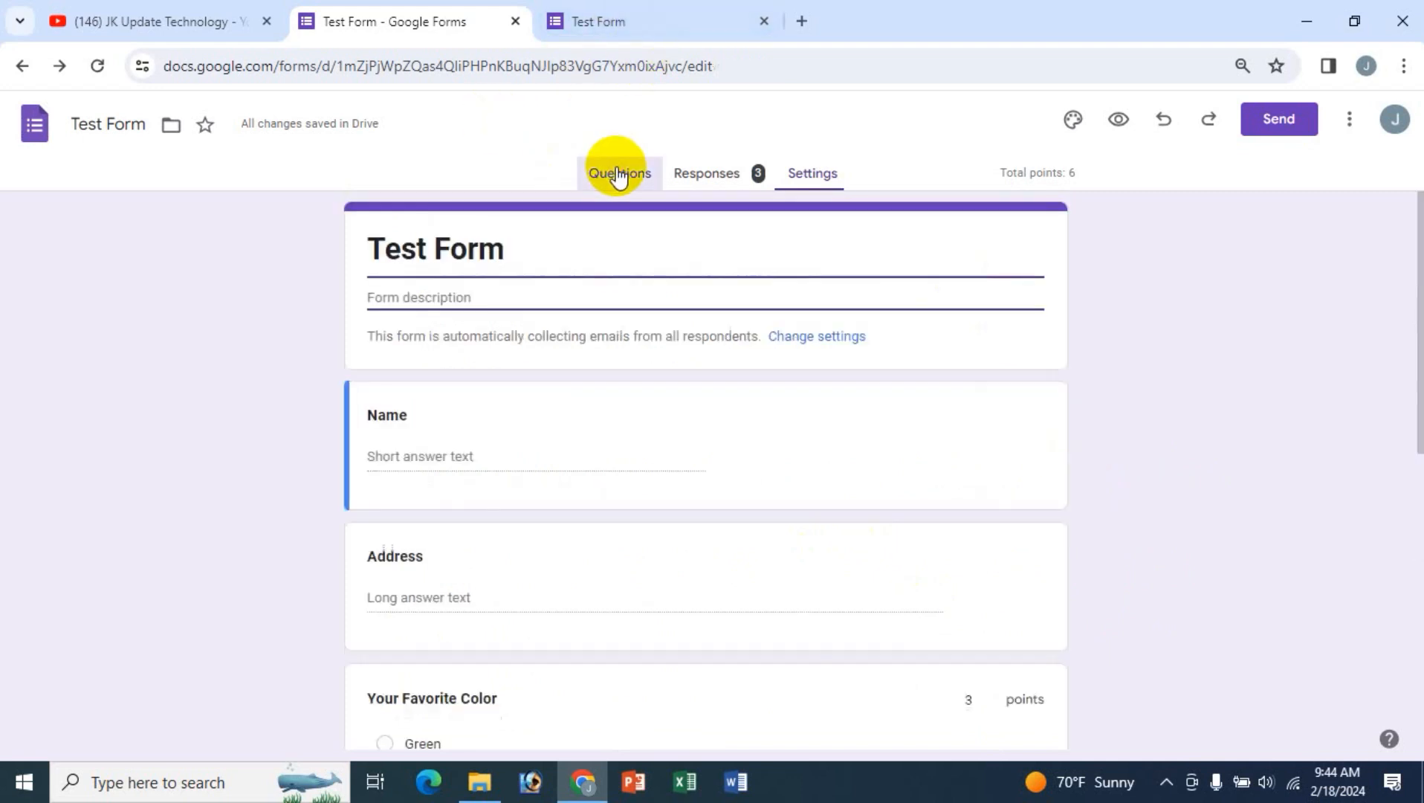
scroll(637, 402, "down", 4)
scroll(794, 438, "down", 4)
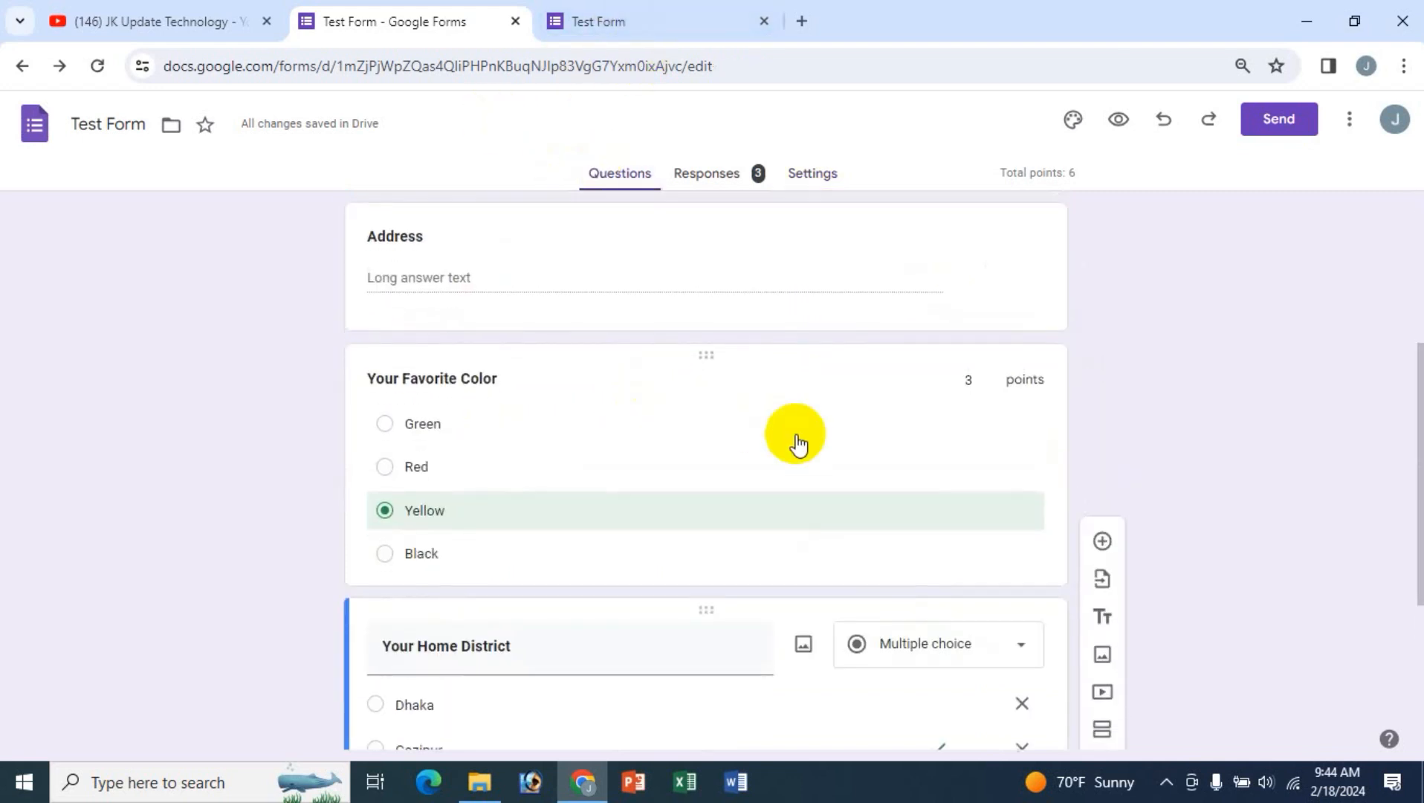
triple_click(445, 343)
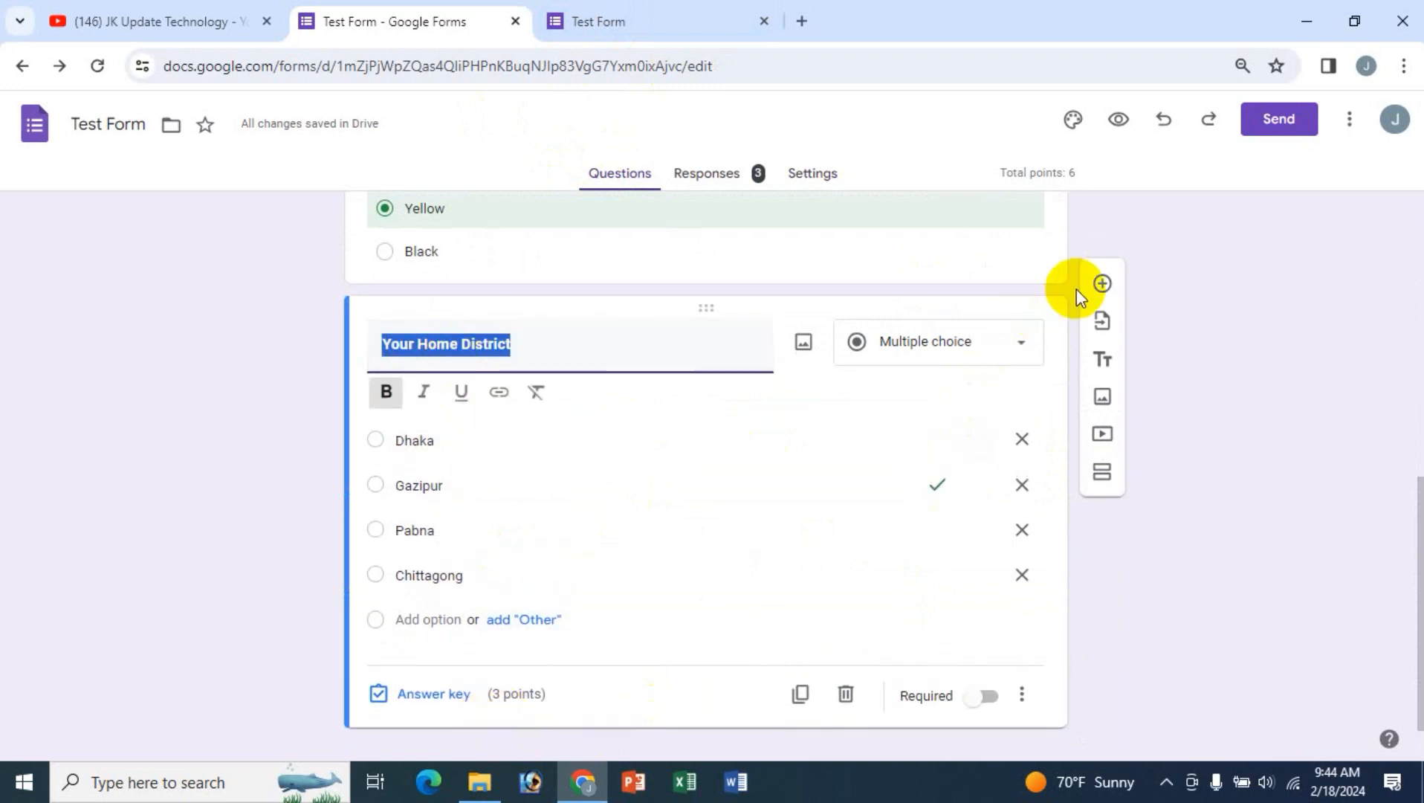
left_click(1102, 286)
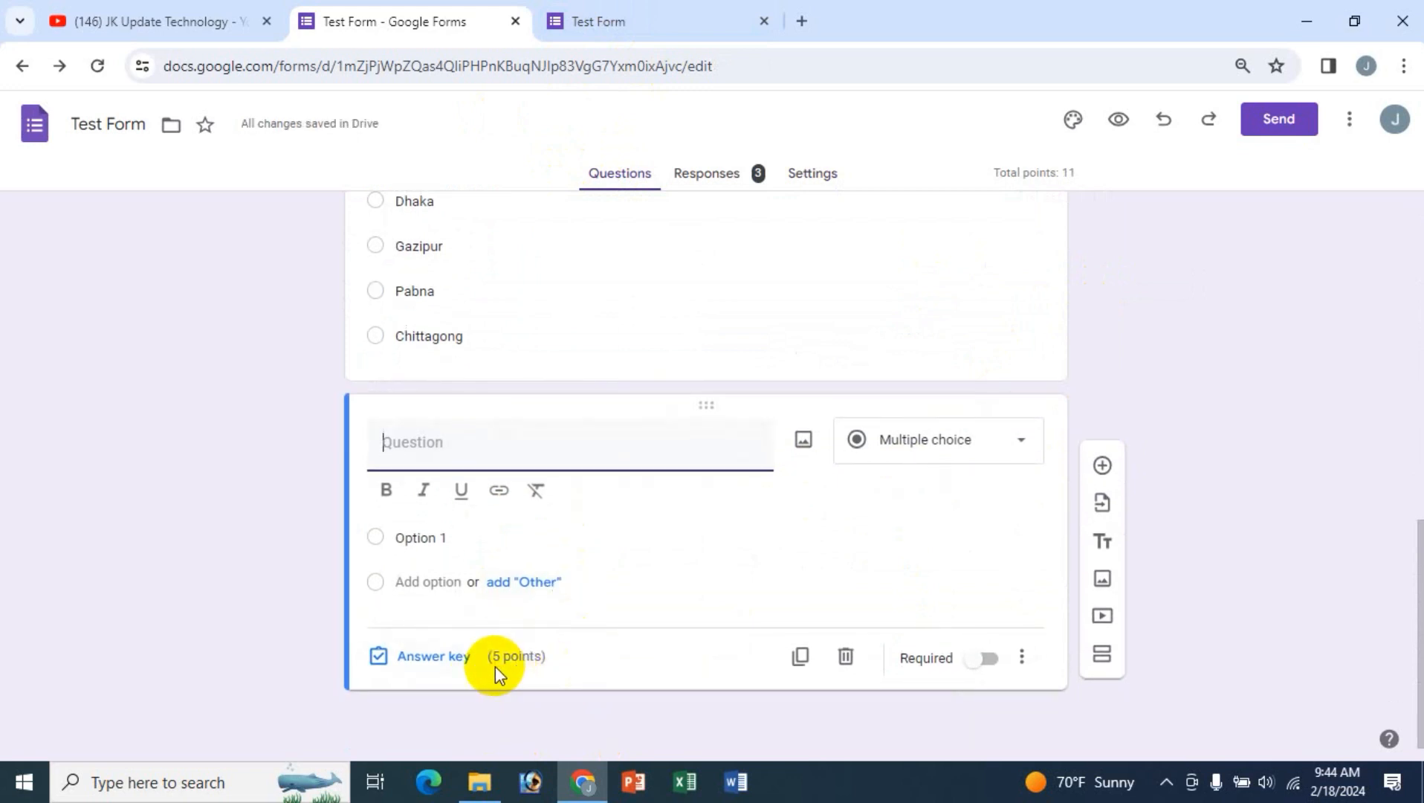
type("sddfsfs")
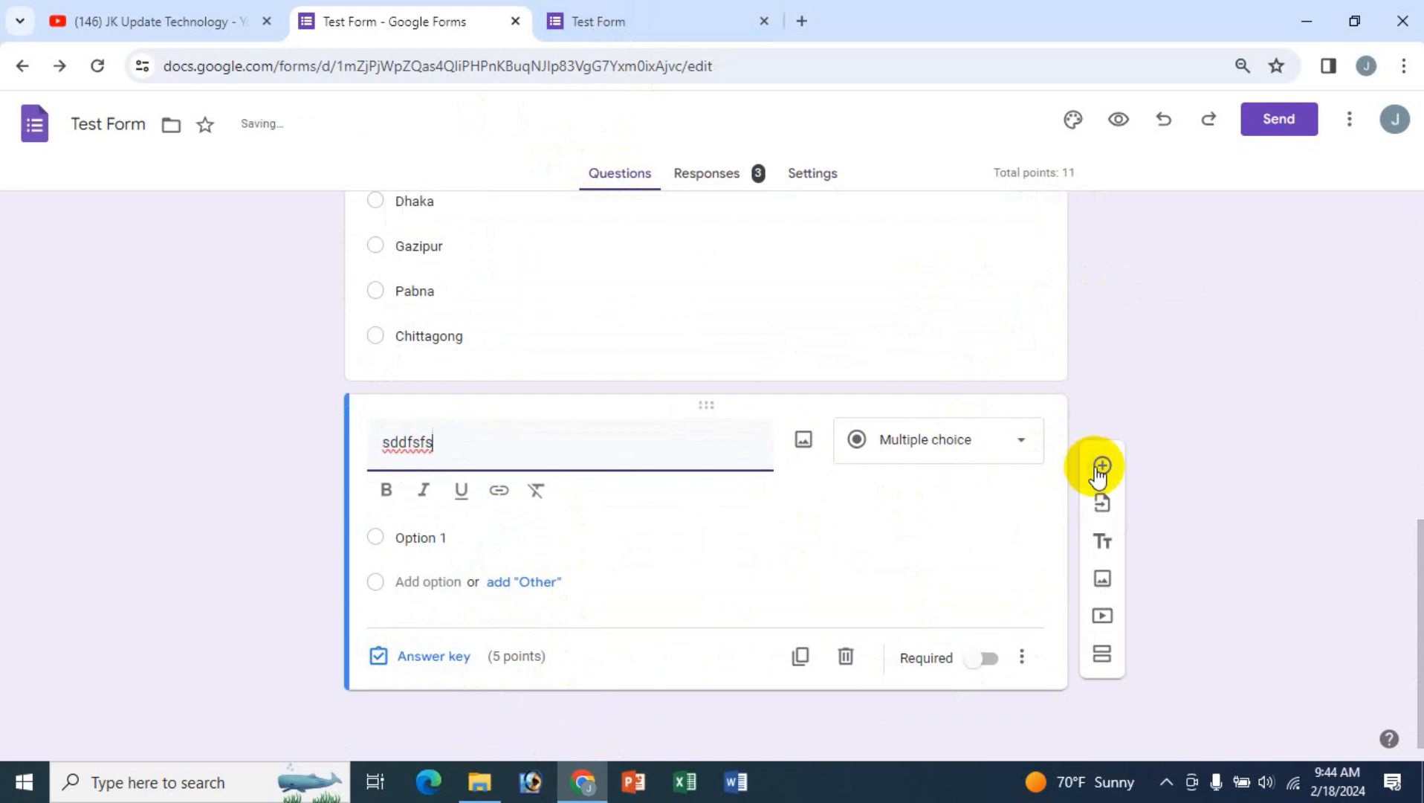
left_click(1101, 466)
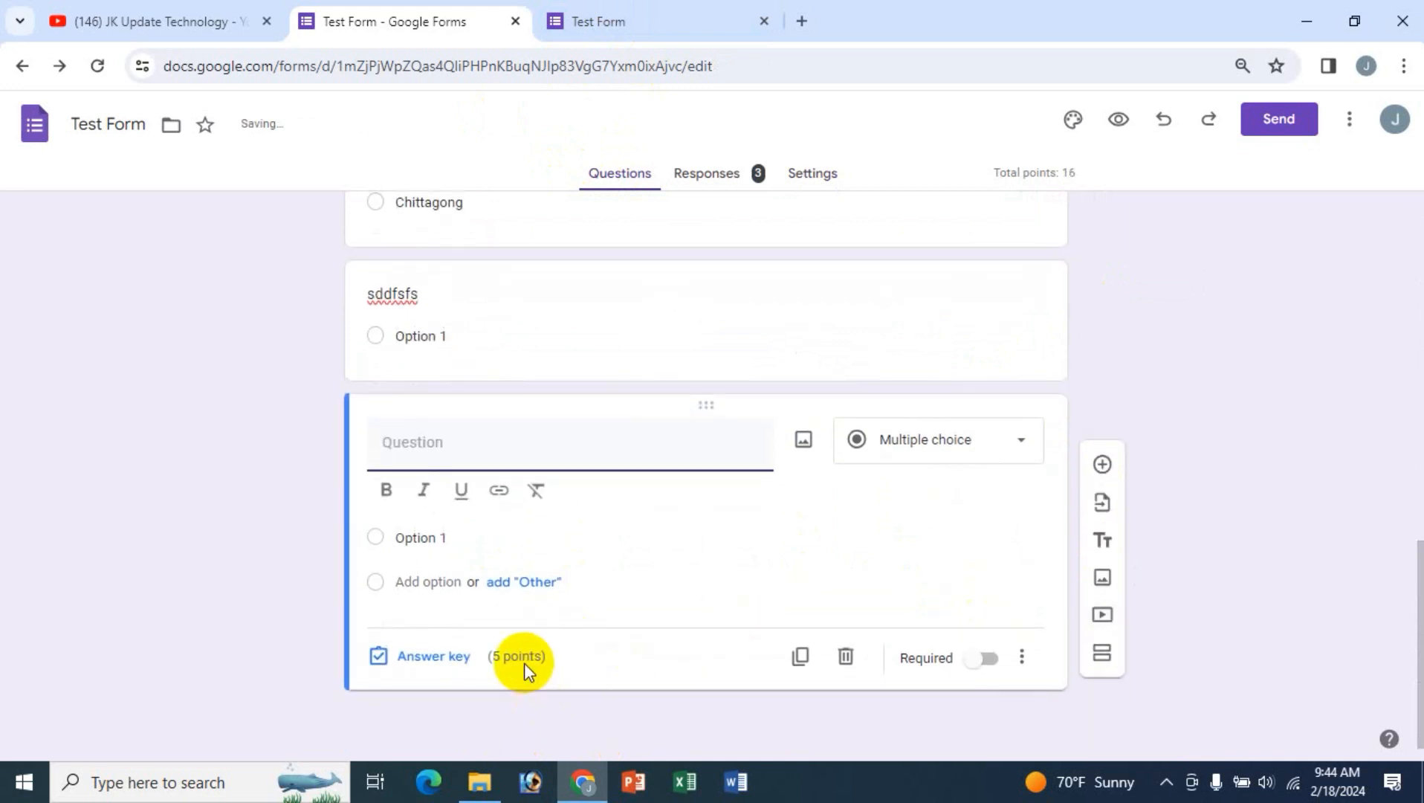
type("ddfds")
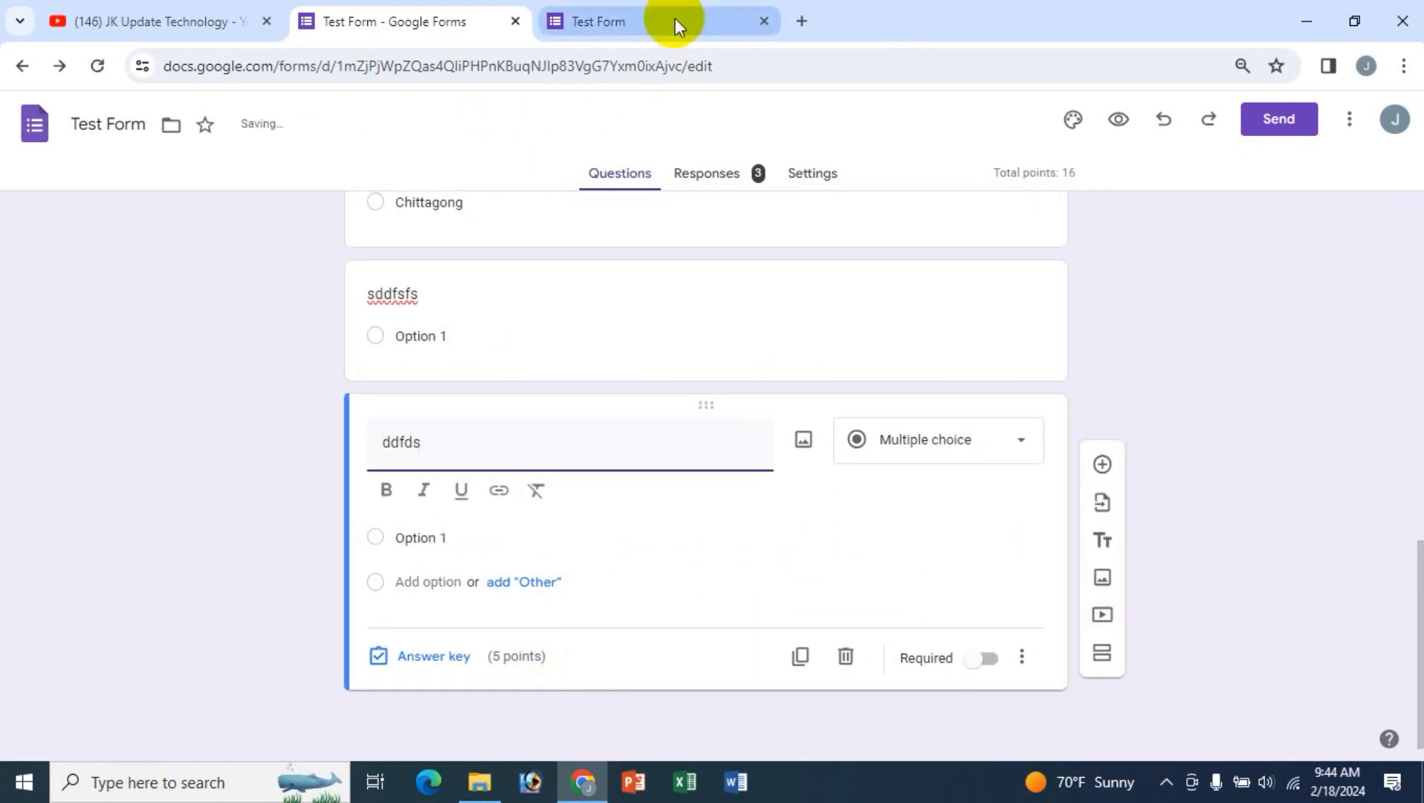
- Close the old response page, open a fresh preview of the form, and examine the point values shown for each question
left_click(675, 21)
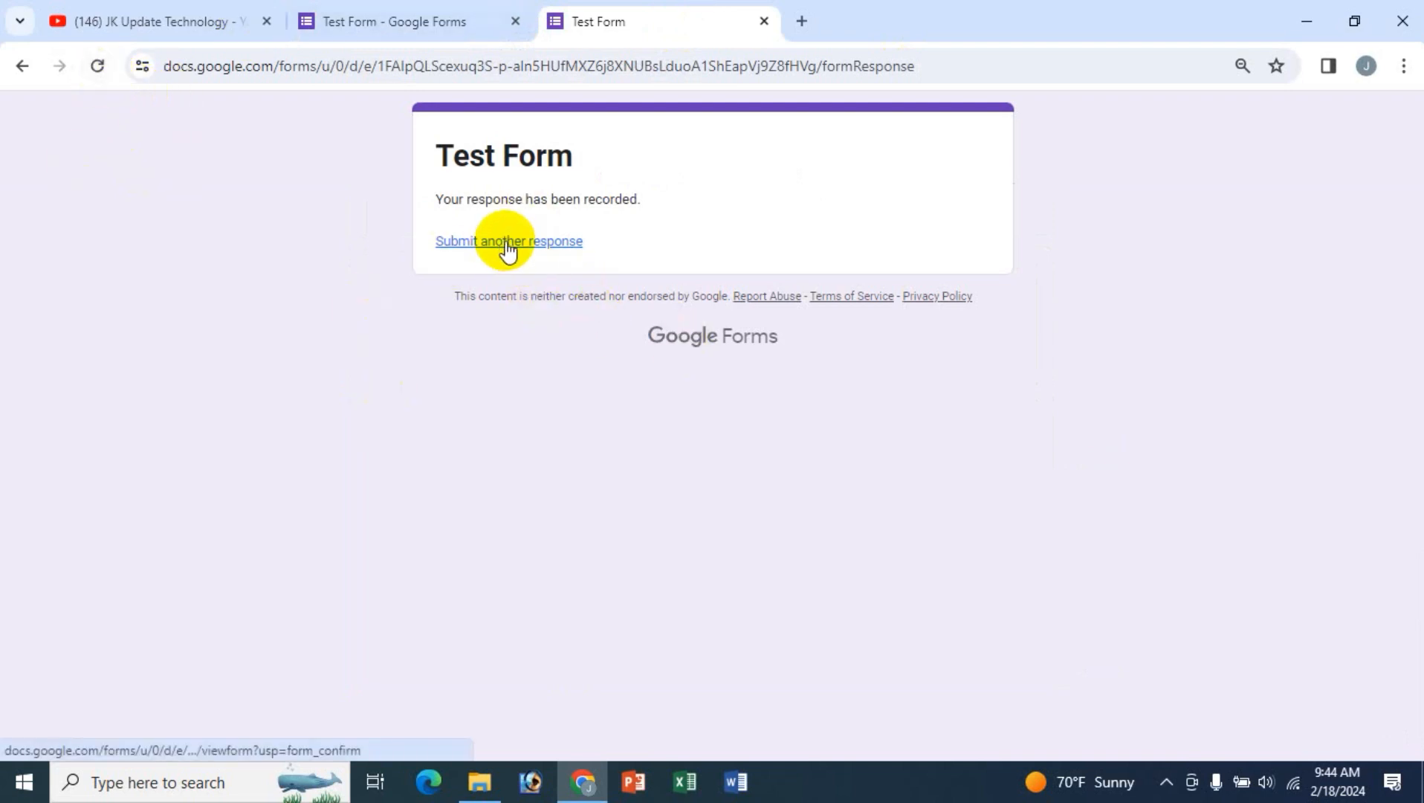
left_click(765, 22)
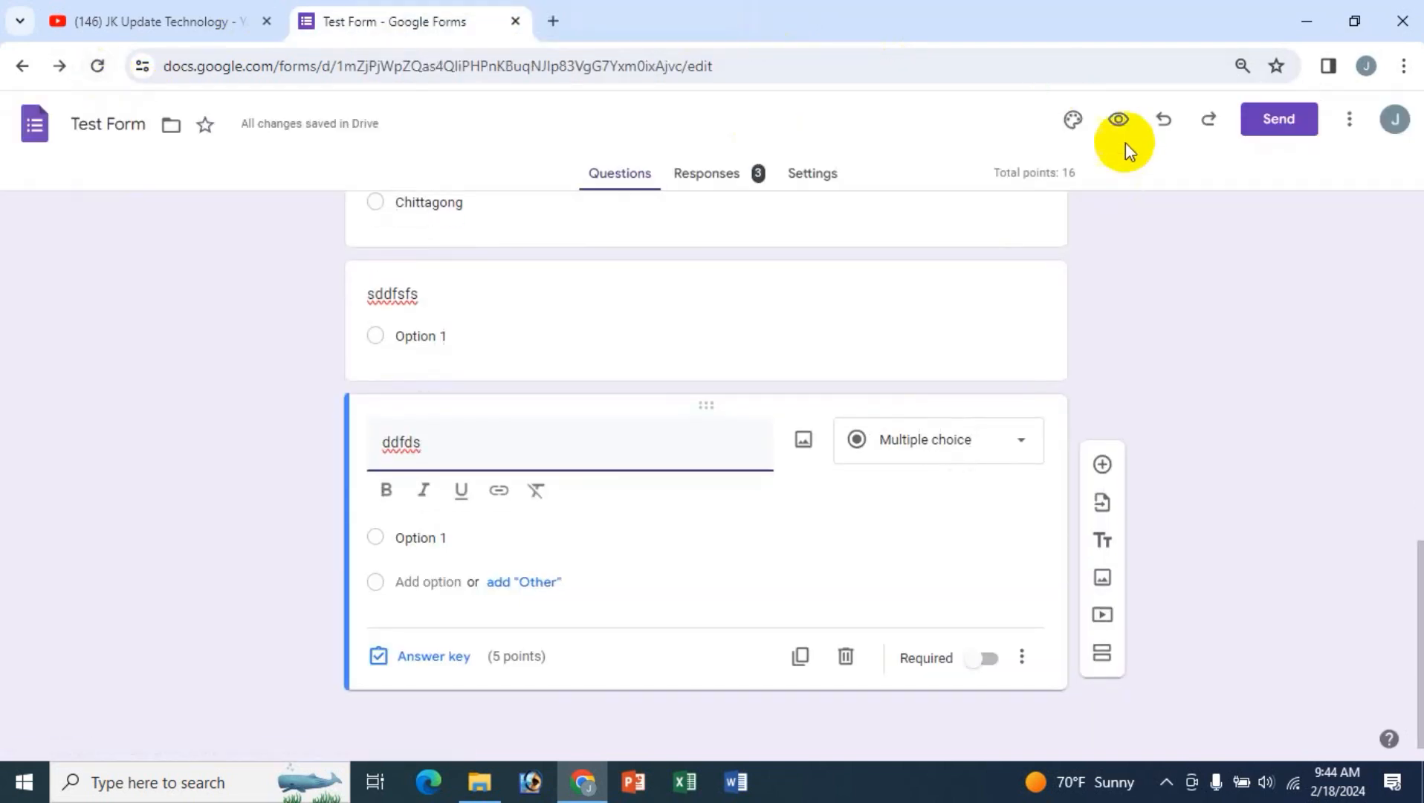
left_click(1116, 119)
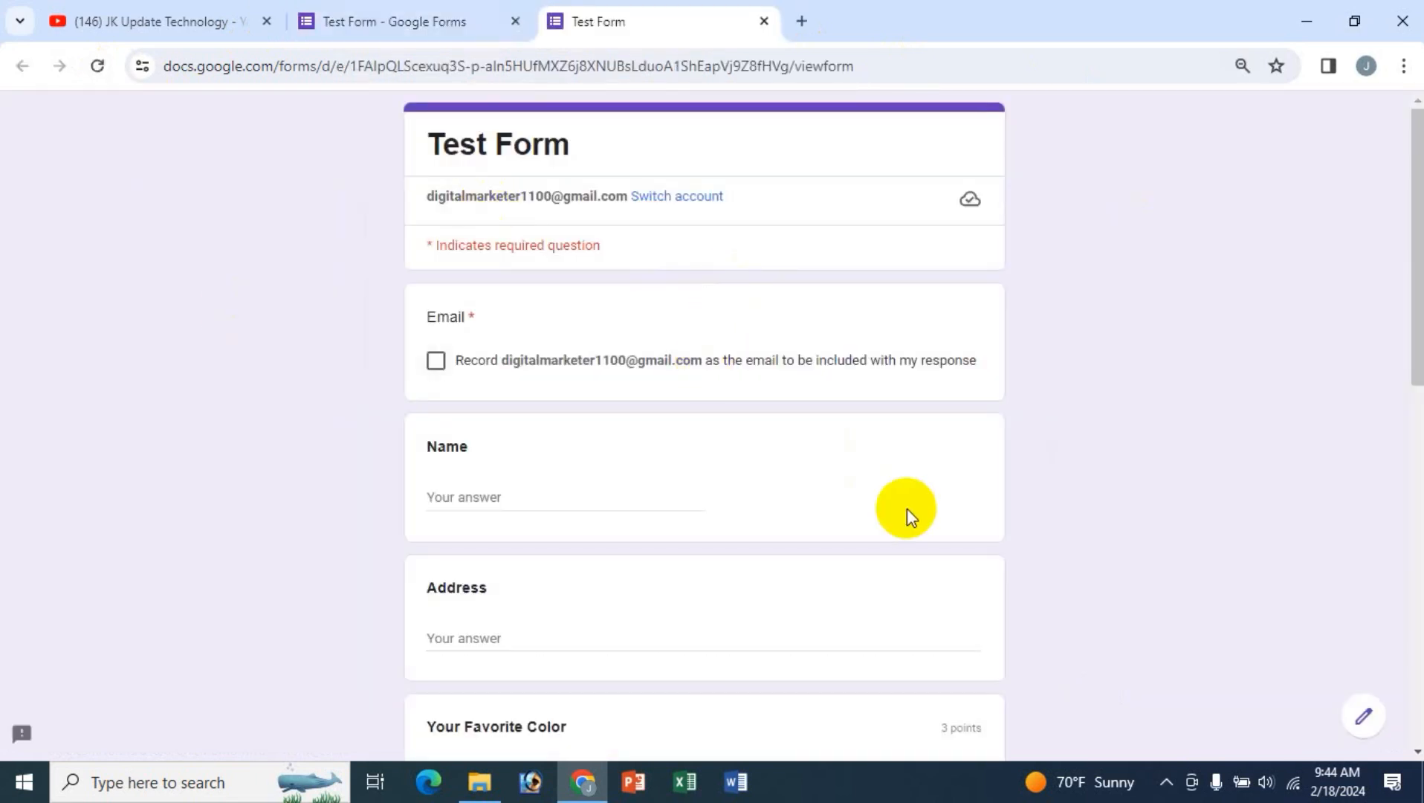
scroll(1025, 485, "down", 4)
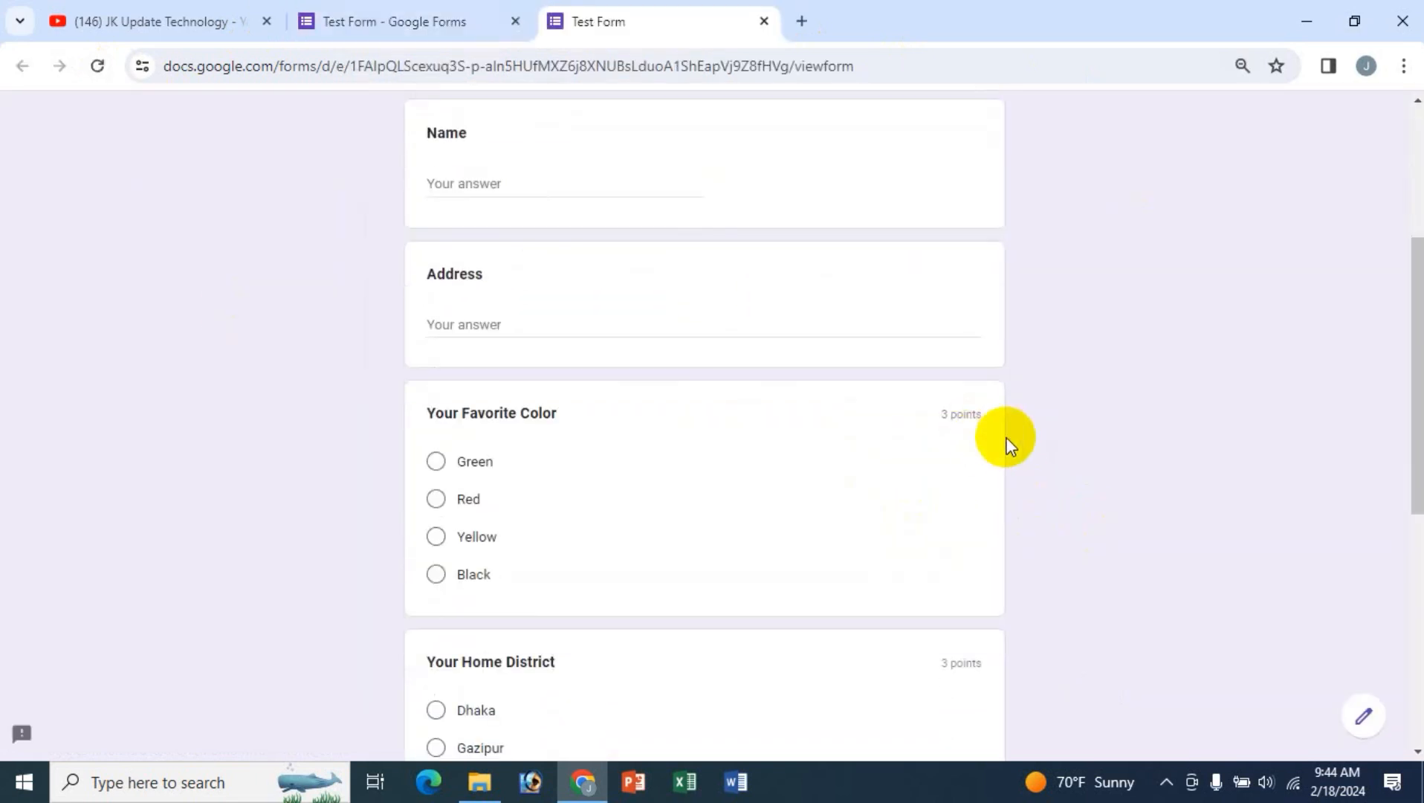
scroll(1029, 564, "down", 1)
scroll(1028, 566, "down", 4)
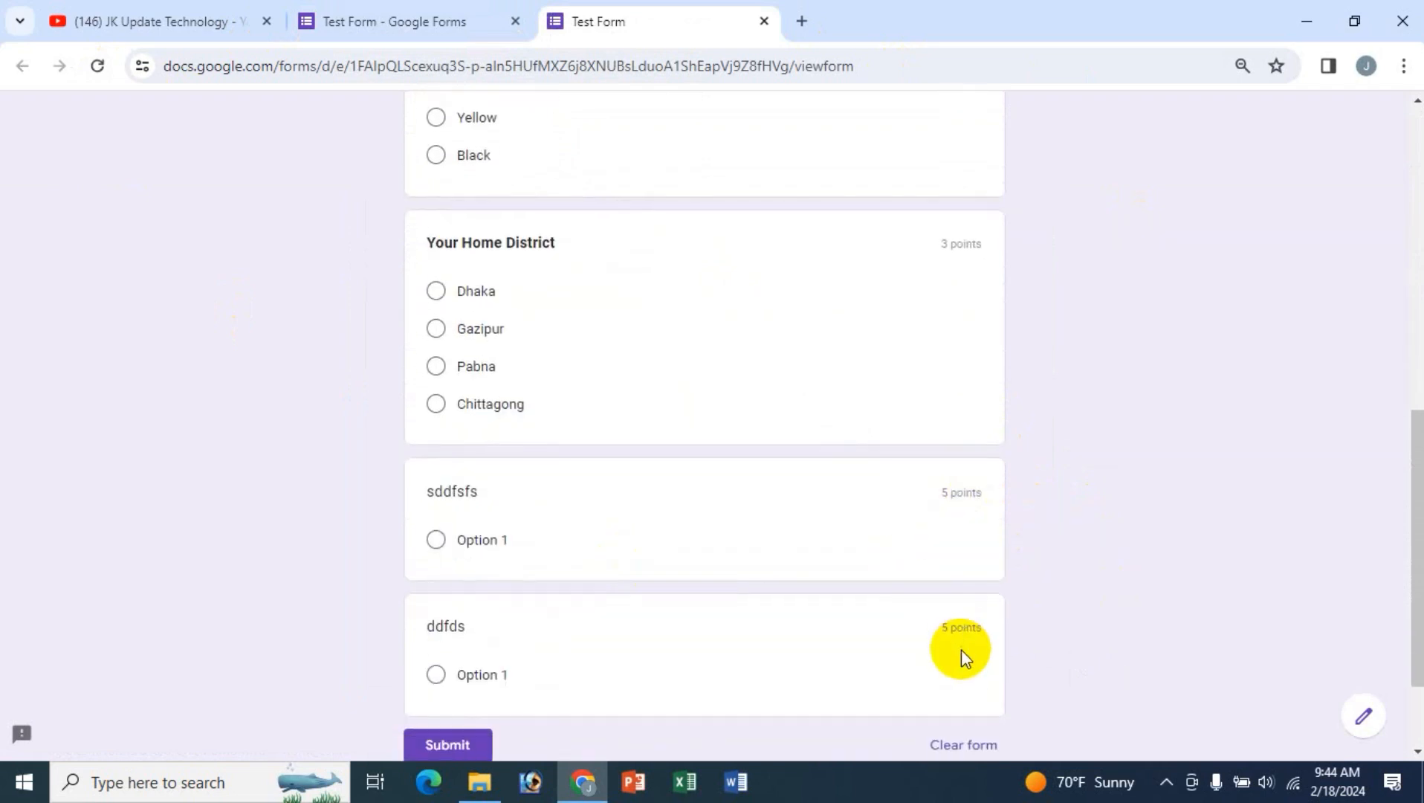
scroll(961, 648, "down", 1)
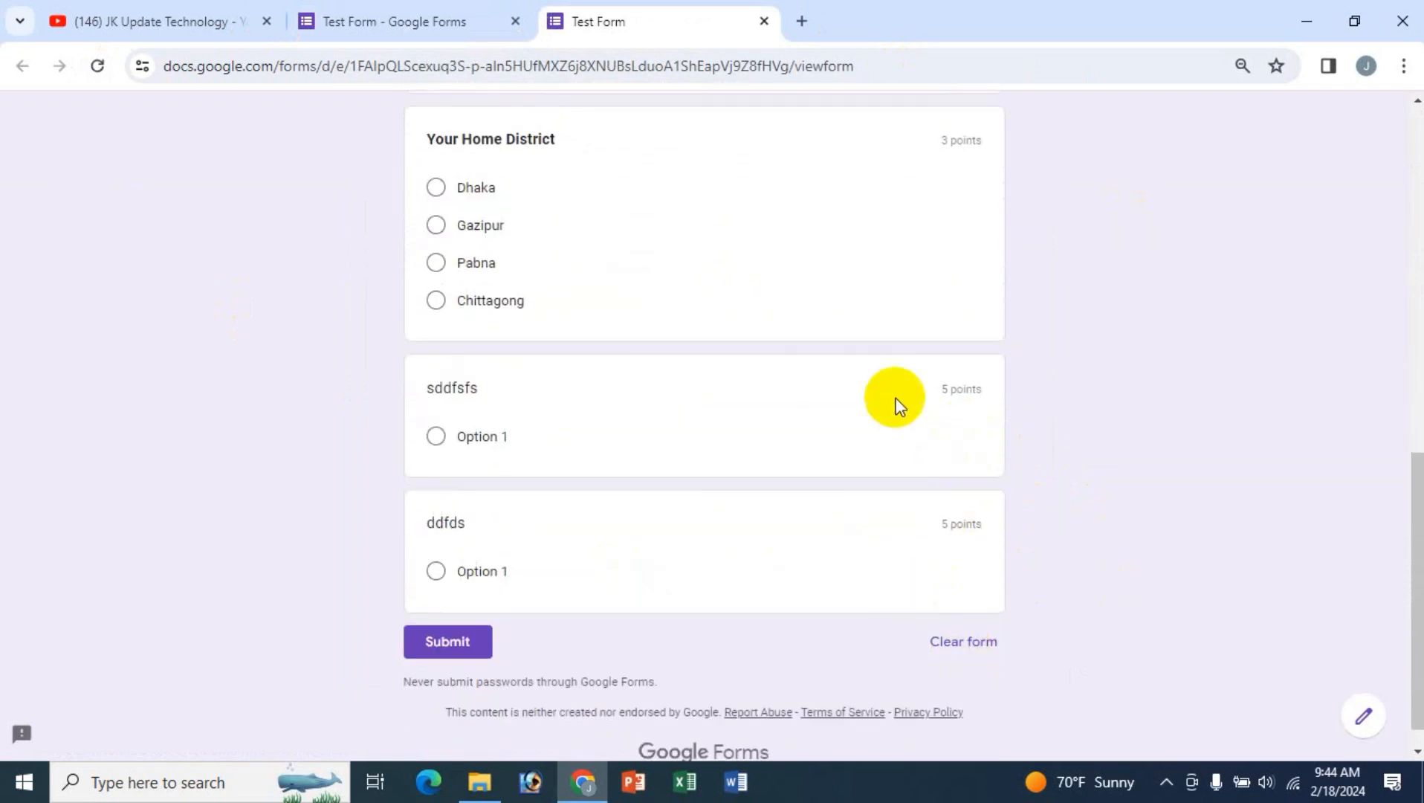
- Return to the form editor and review the default question point value in the quiz settings
left_click(412, 21)
scroll(1082, 342, "up", 3)
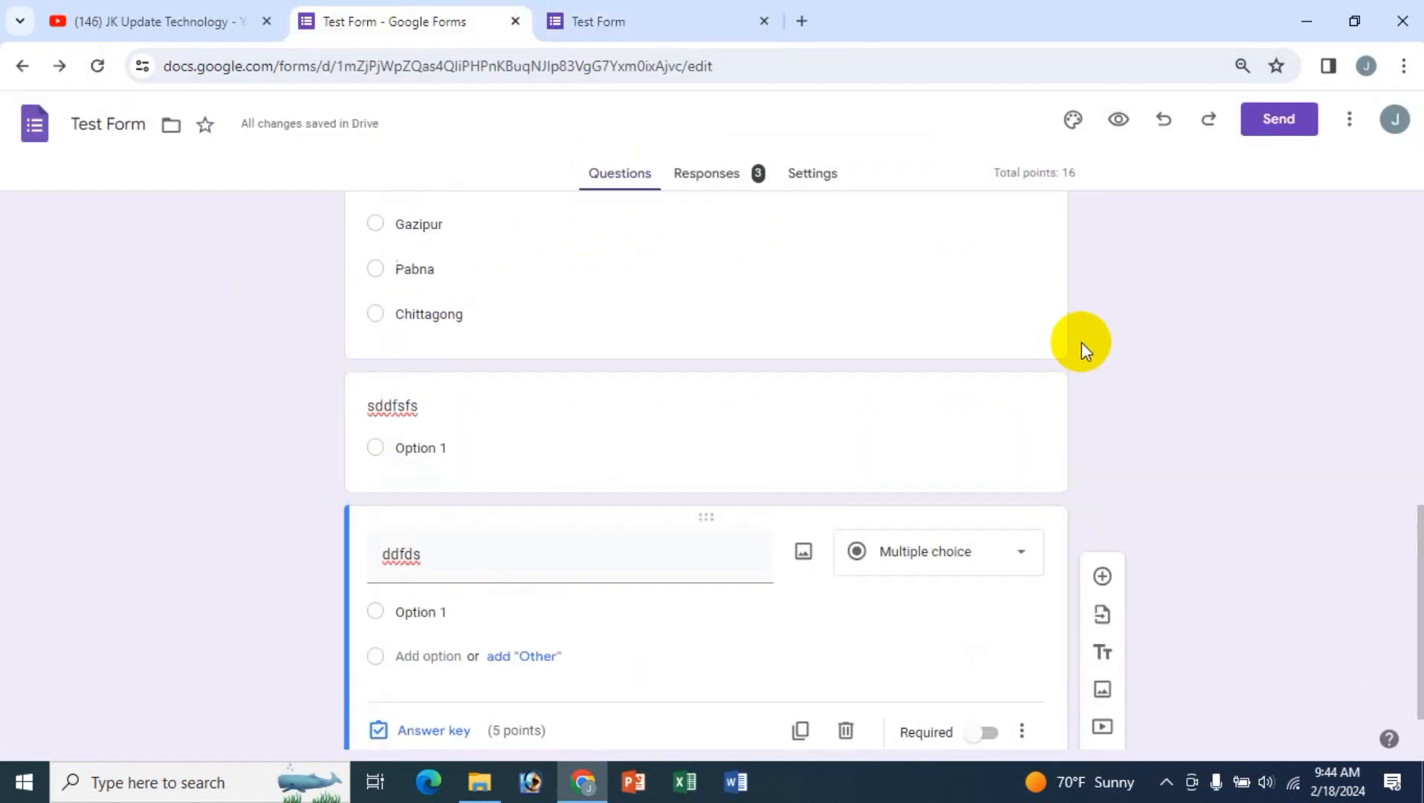
left_click(814, 172)
scroll(1161, 483, "down", 8)
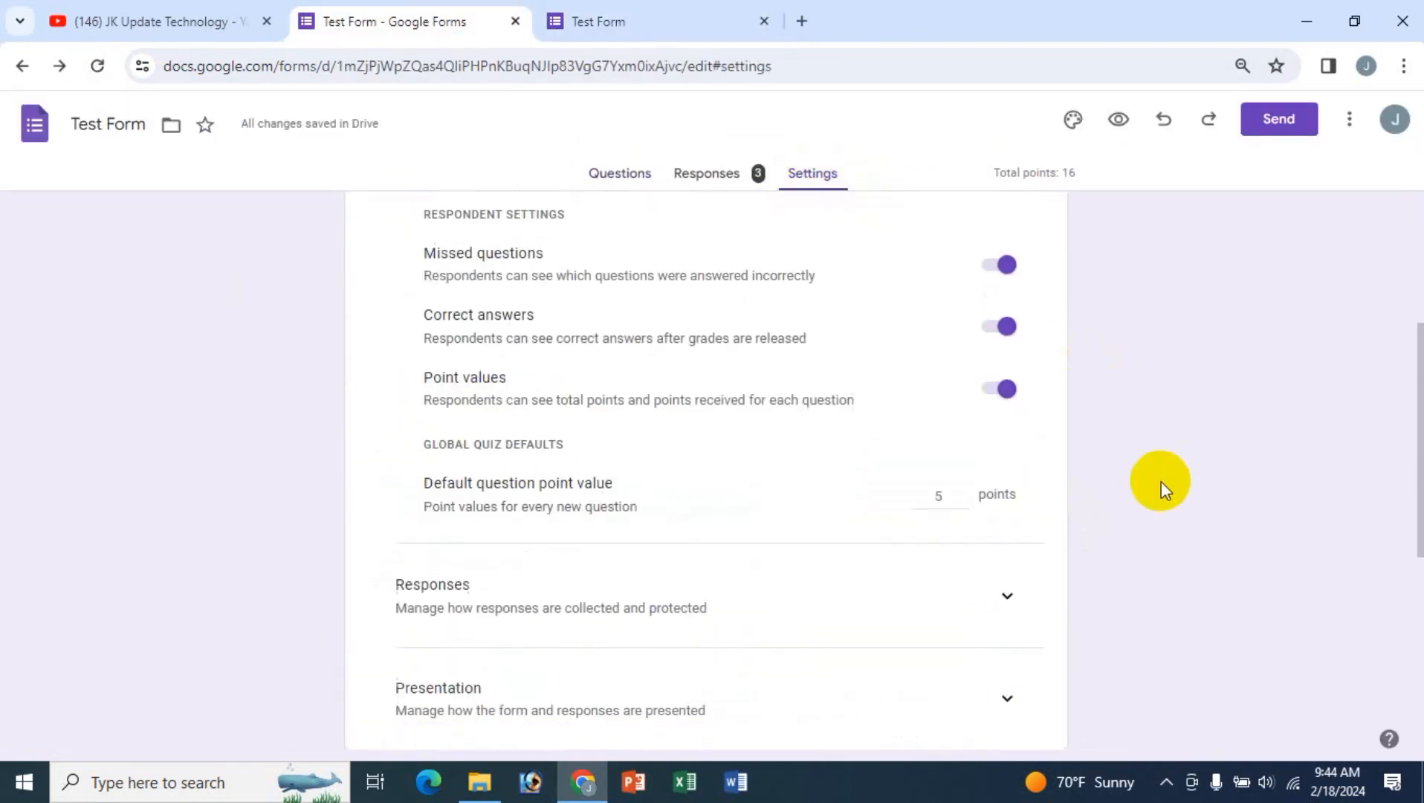
scroll(1162, 481, "up", 4)
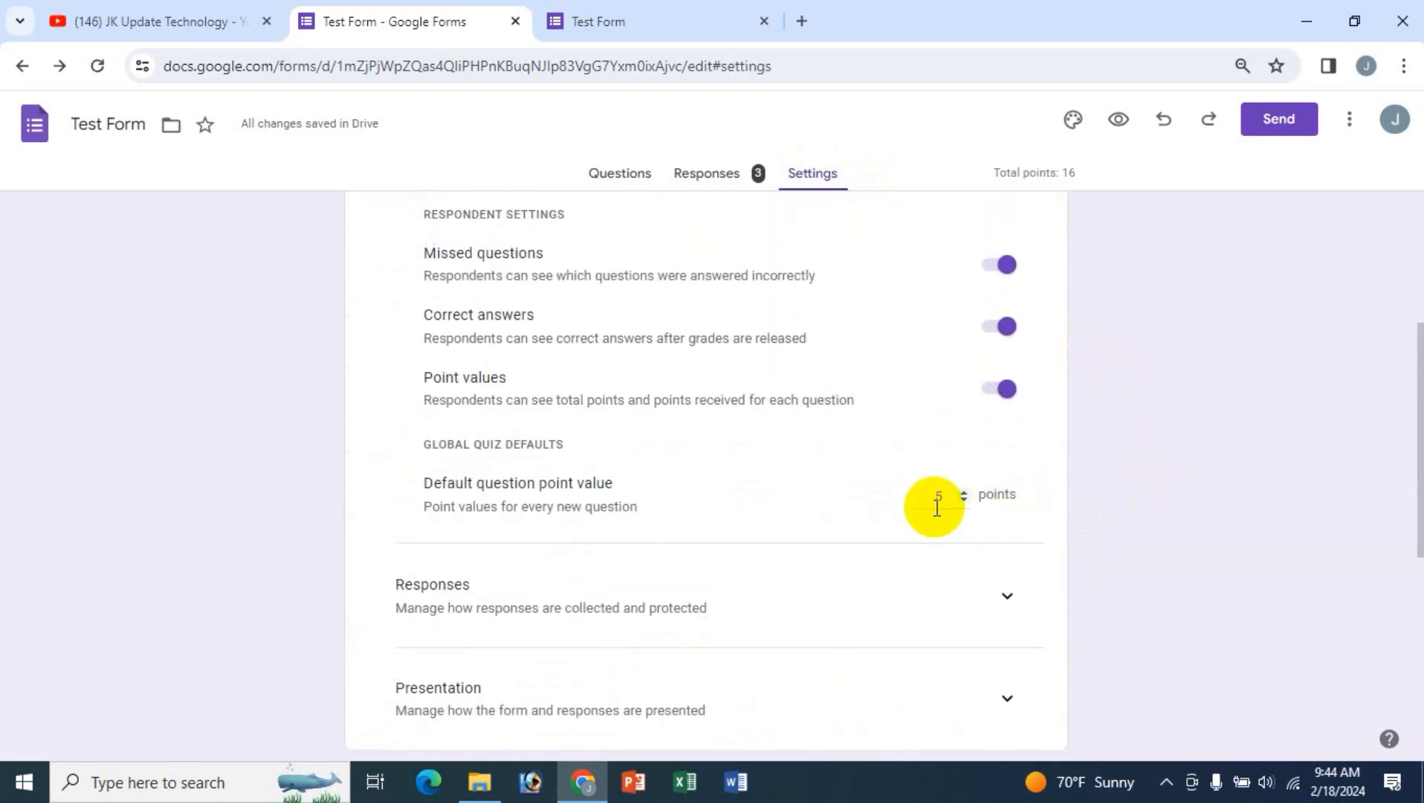
left_click_drag(953, 497, 923, 497)
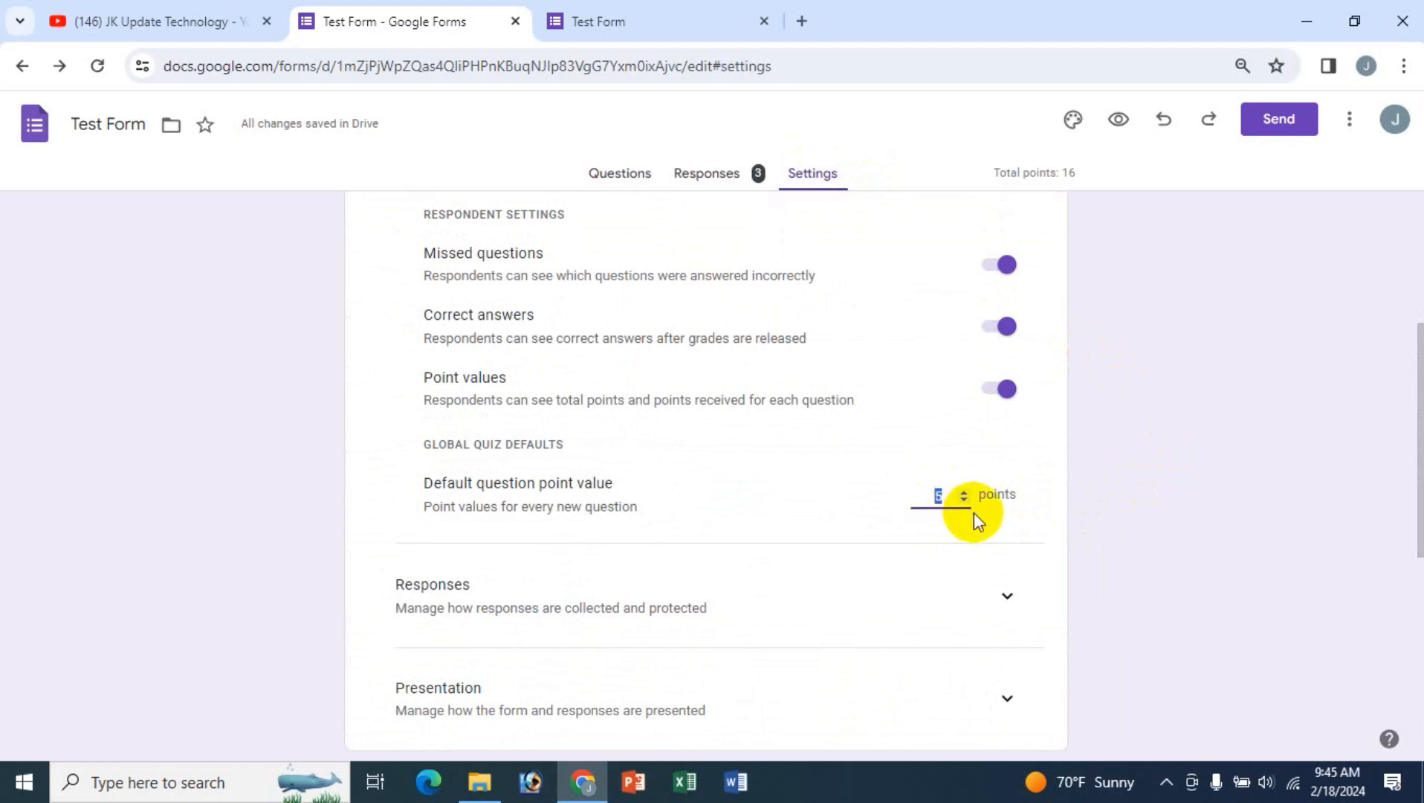
left_click(1118, 483)
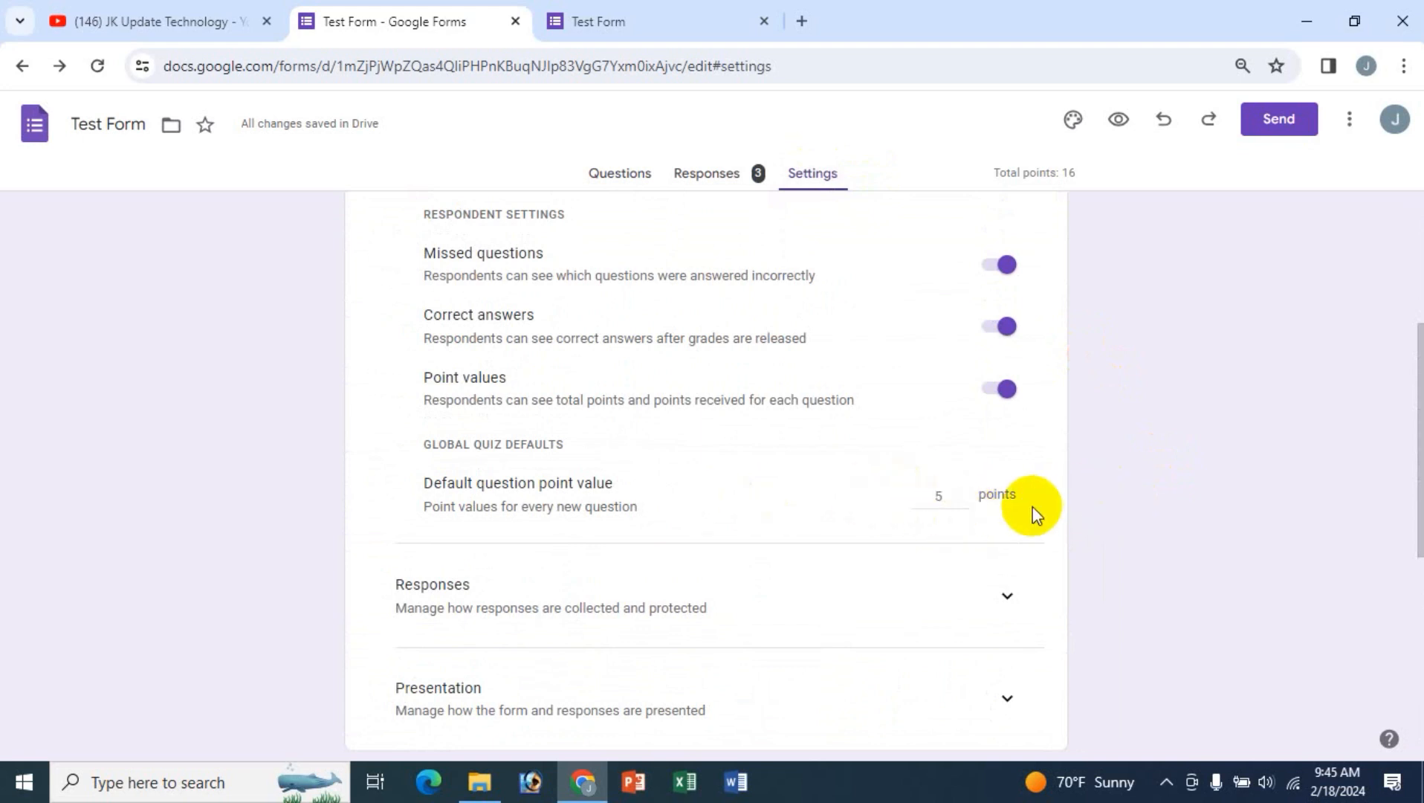
- Examine the points and answer feedback in the answer key of the Your Favorite Color question
left_click(625, 175)
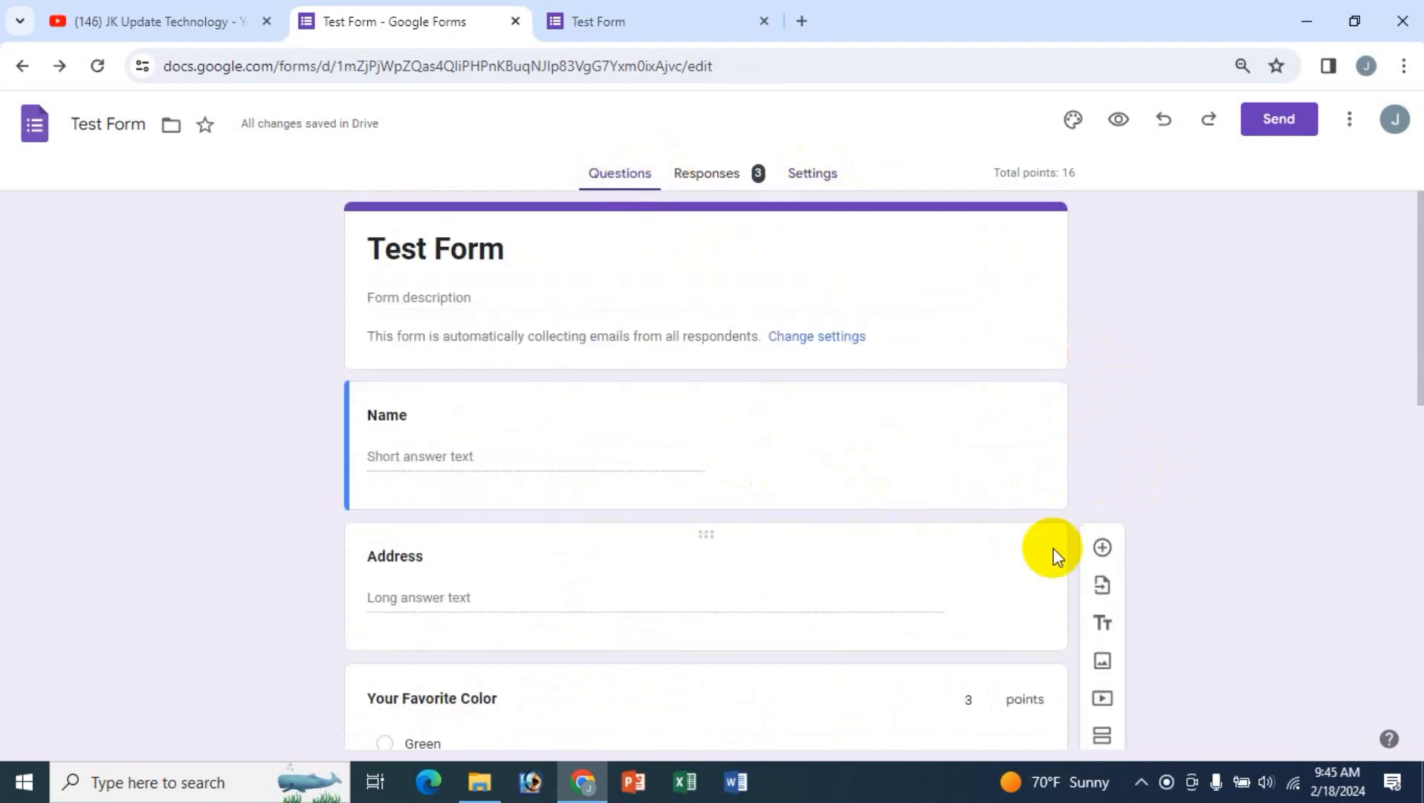
scroll(1060, 617, "down", 3)
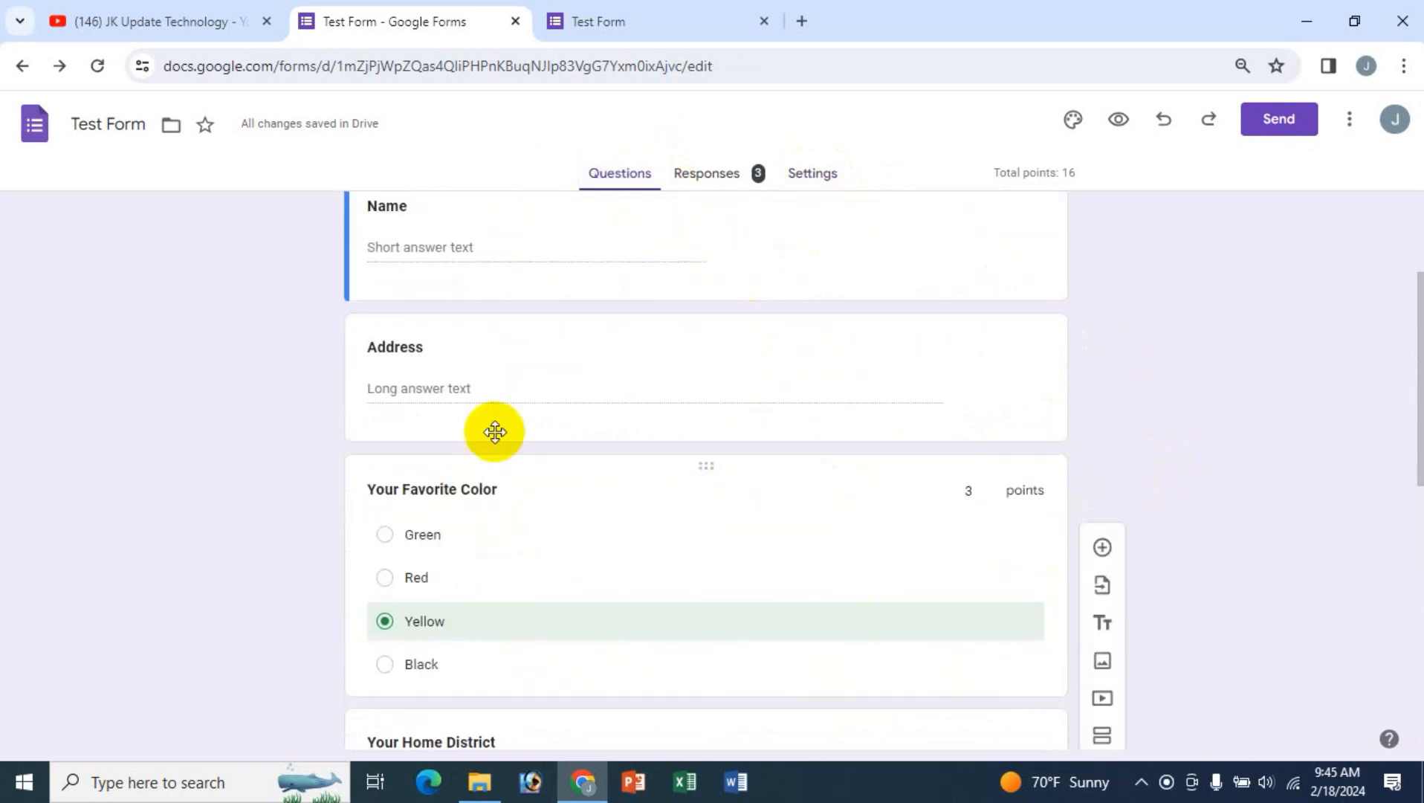
scroll(750, 555, "down", 3)
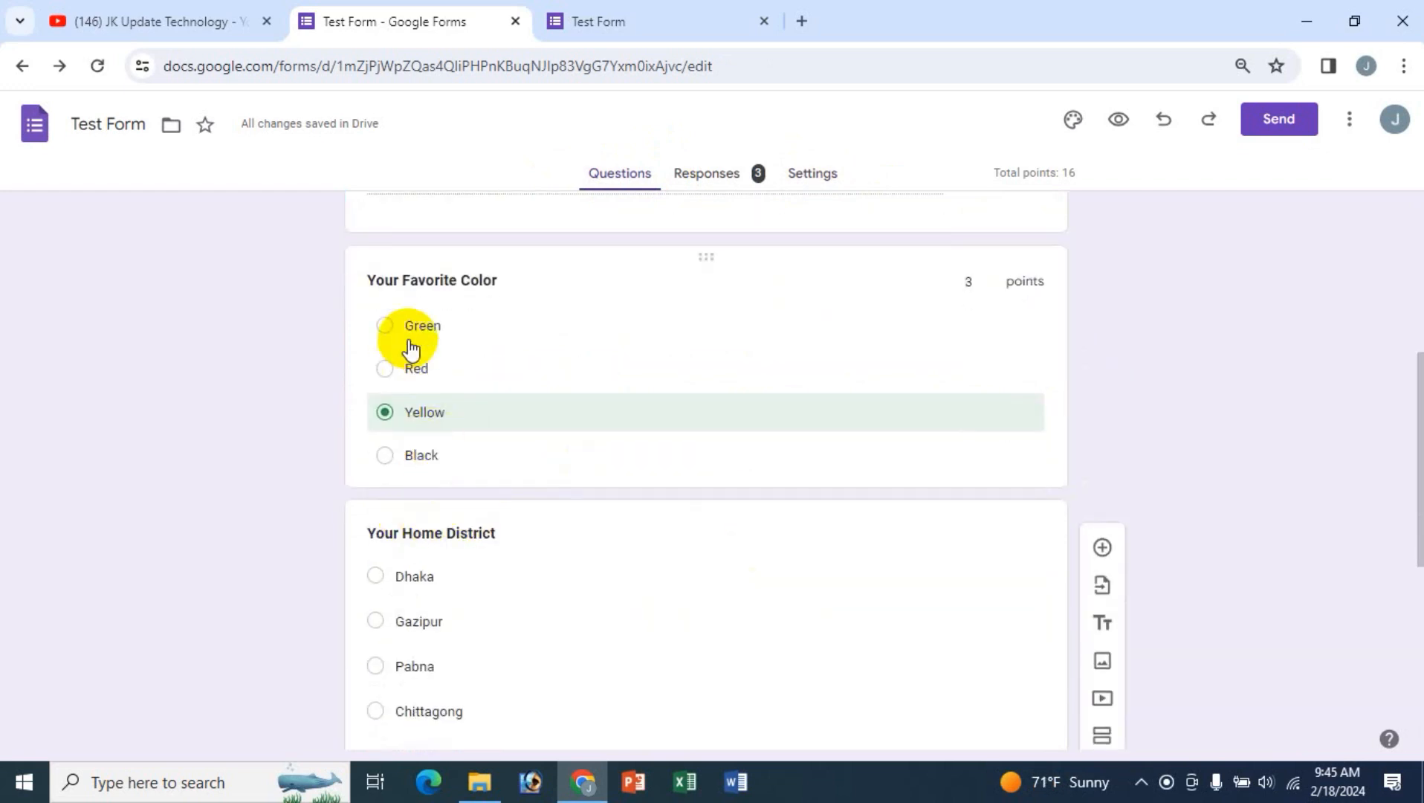
left_click(432, 278)
double_click(975, 352)
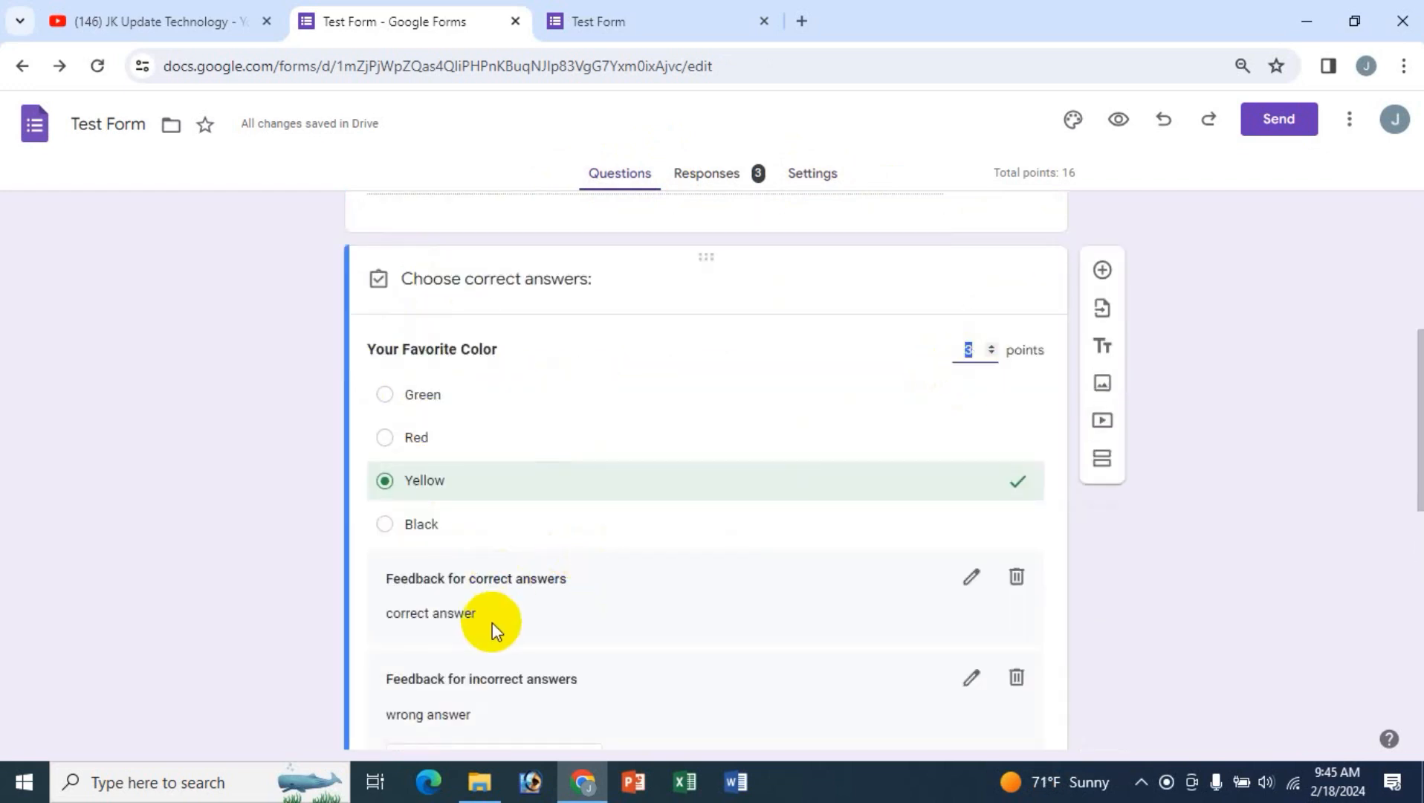
scroll(725, 569, "down", 1)
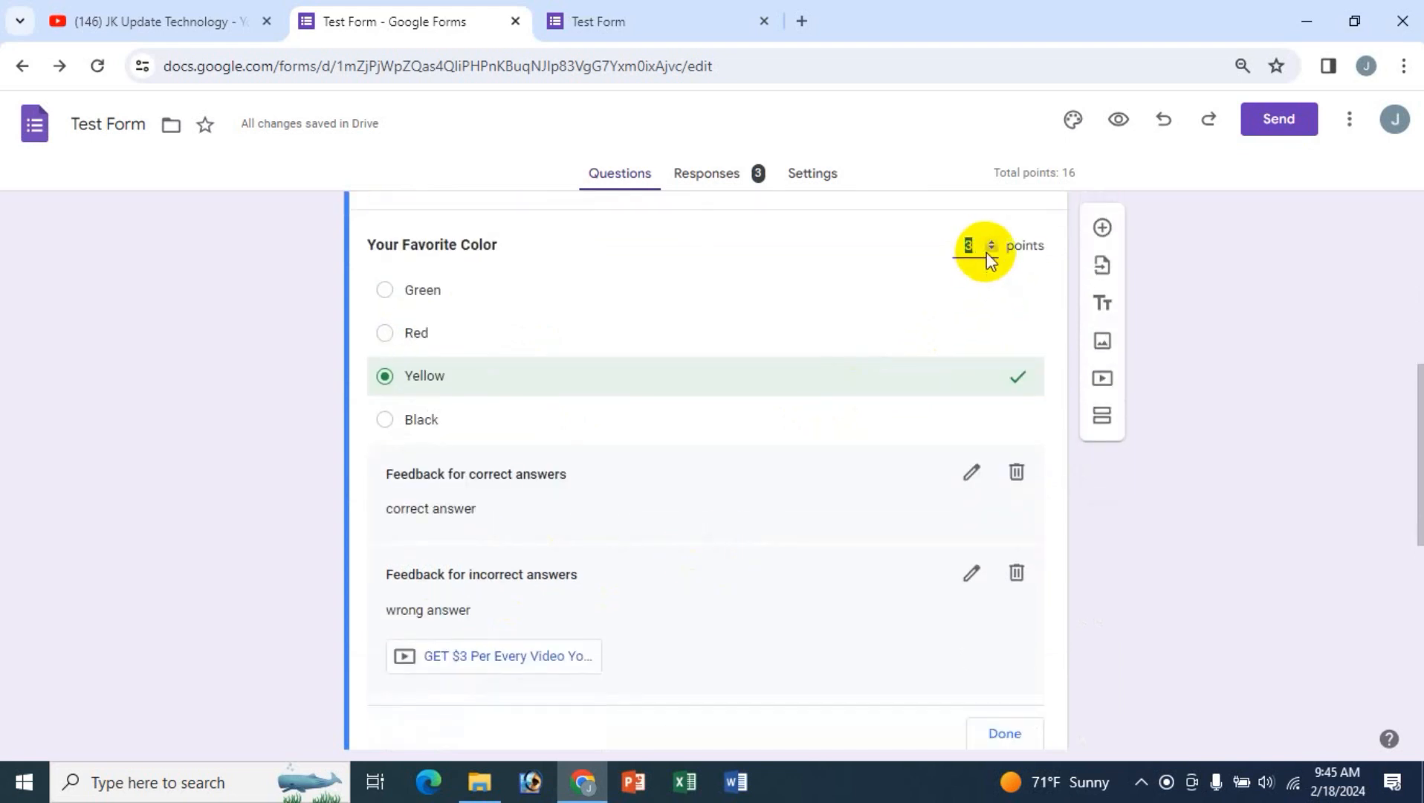
scroll(858, 502, "down", 4)
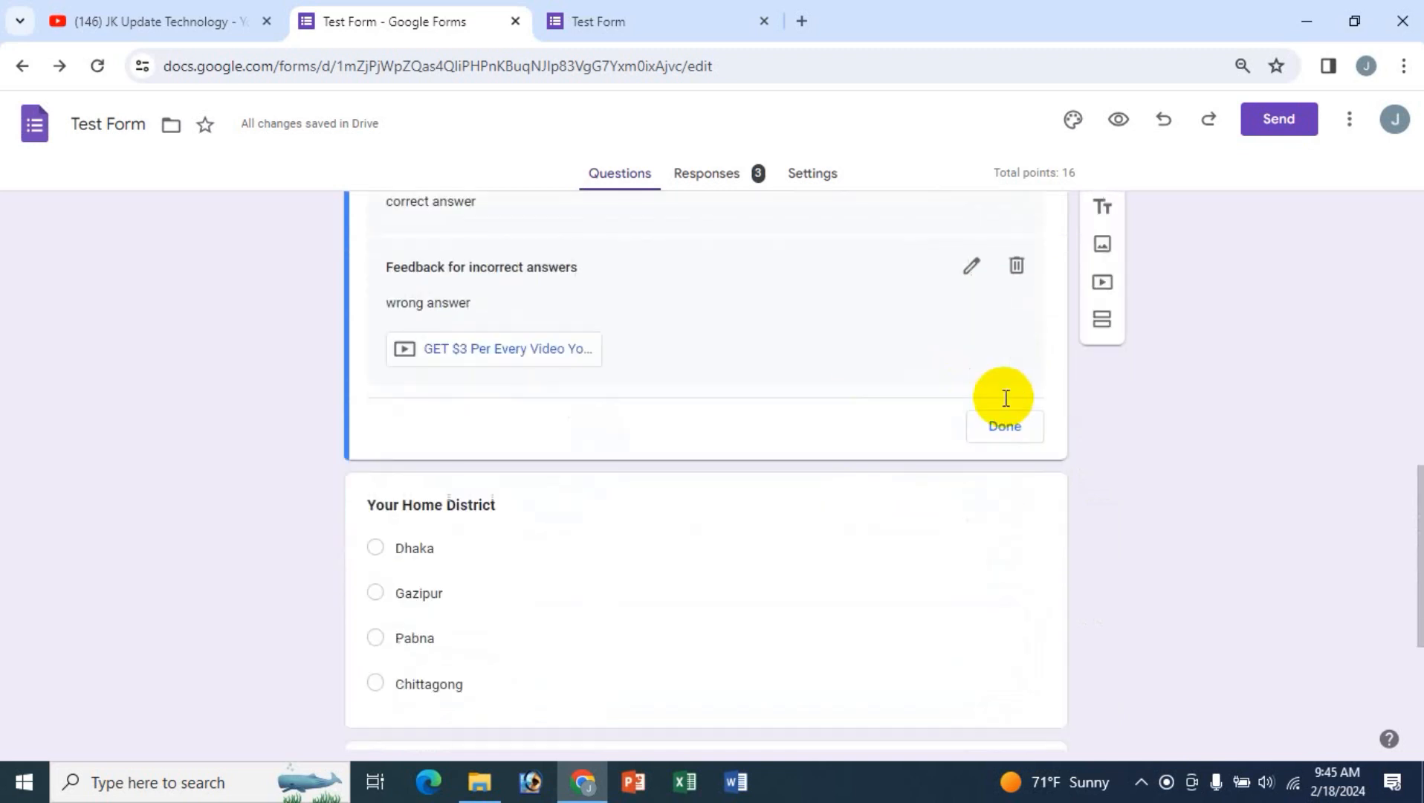
- Set the Your Home District question to 2 points in its answer key and finish editing the key
scroll(547, 512, "down", 3)
left_click(438, 289)
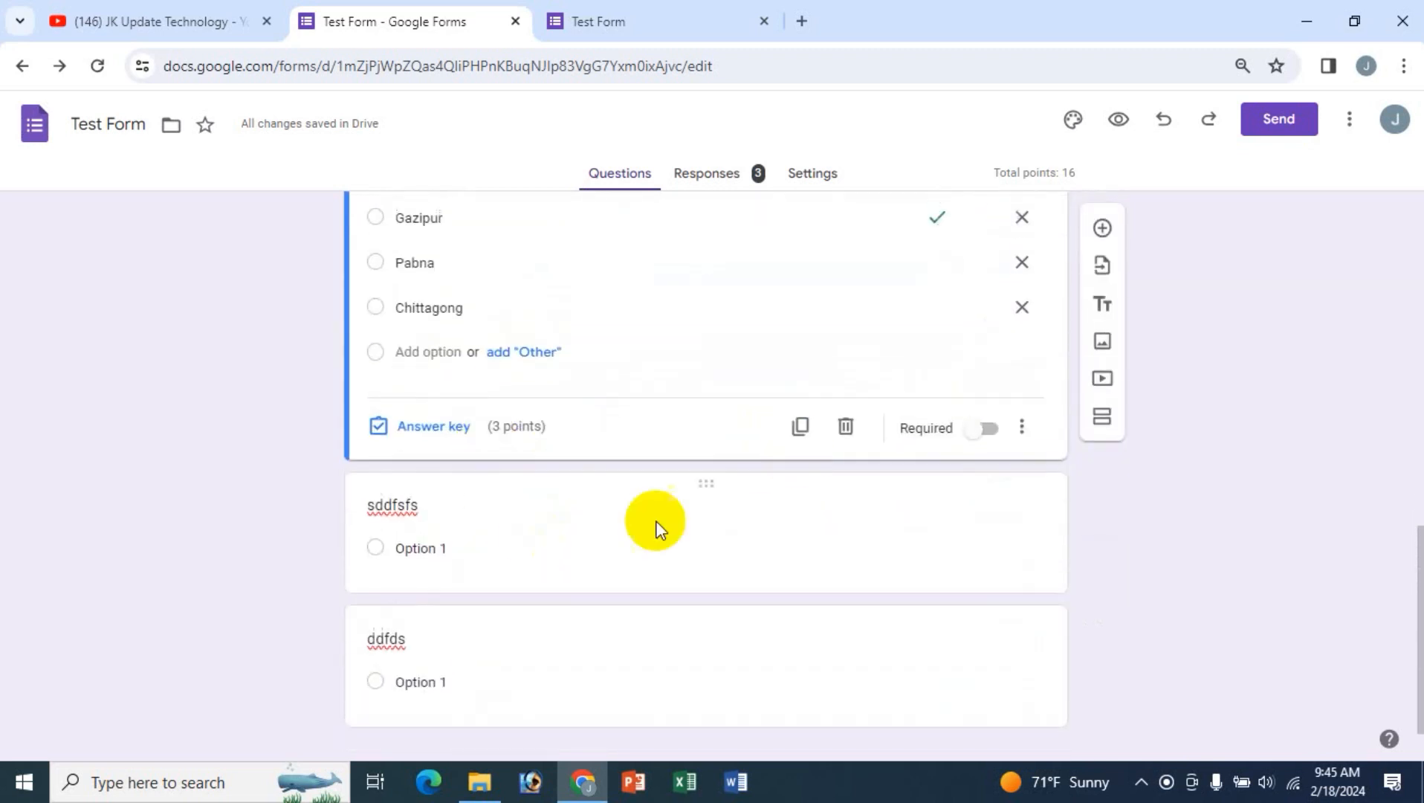
left_click(437, 428)
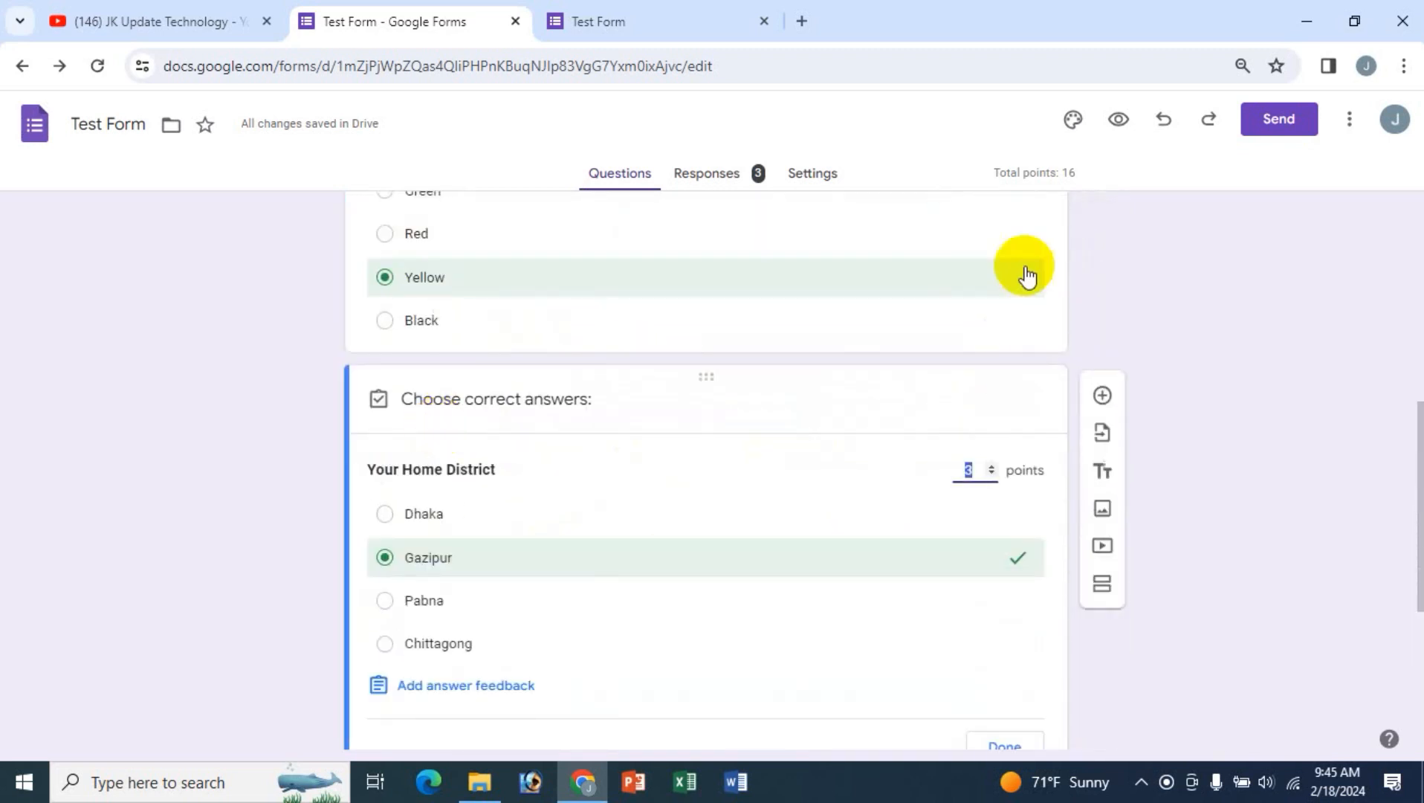
left_click(991, 474)
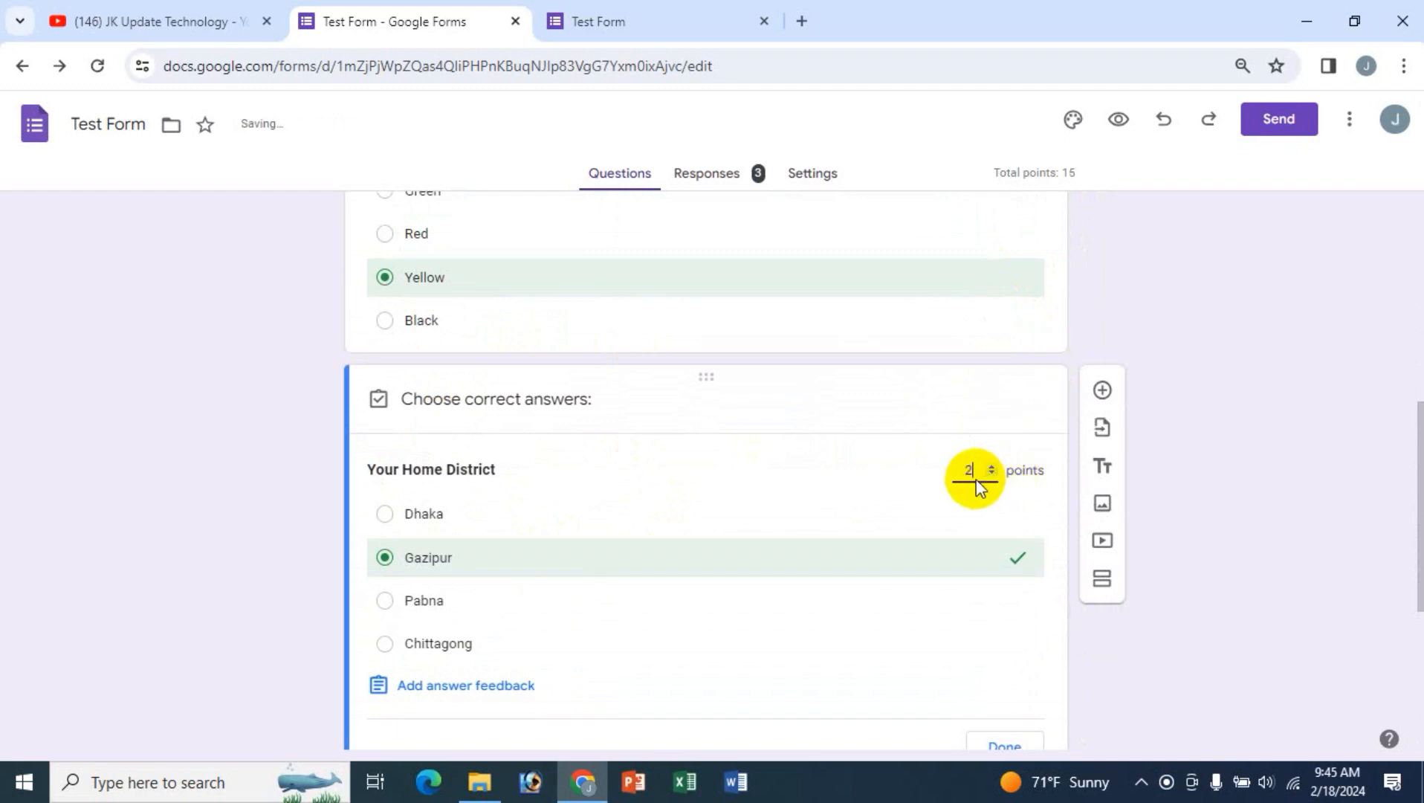
scroll(938, 619, "down", 1)
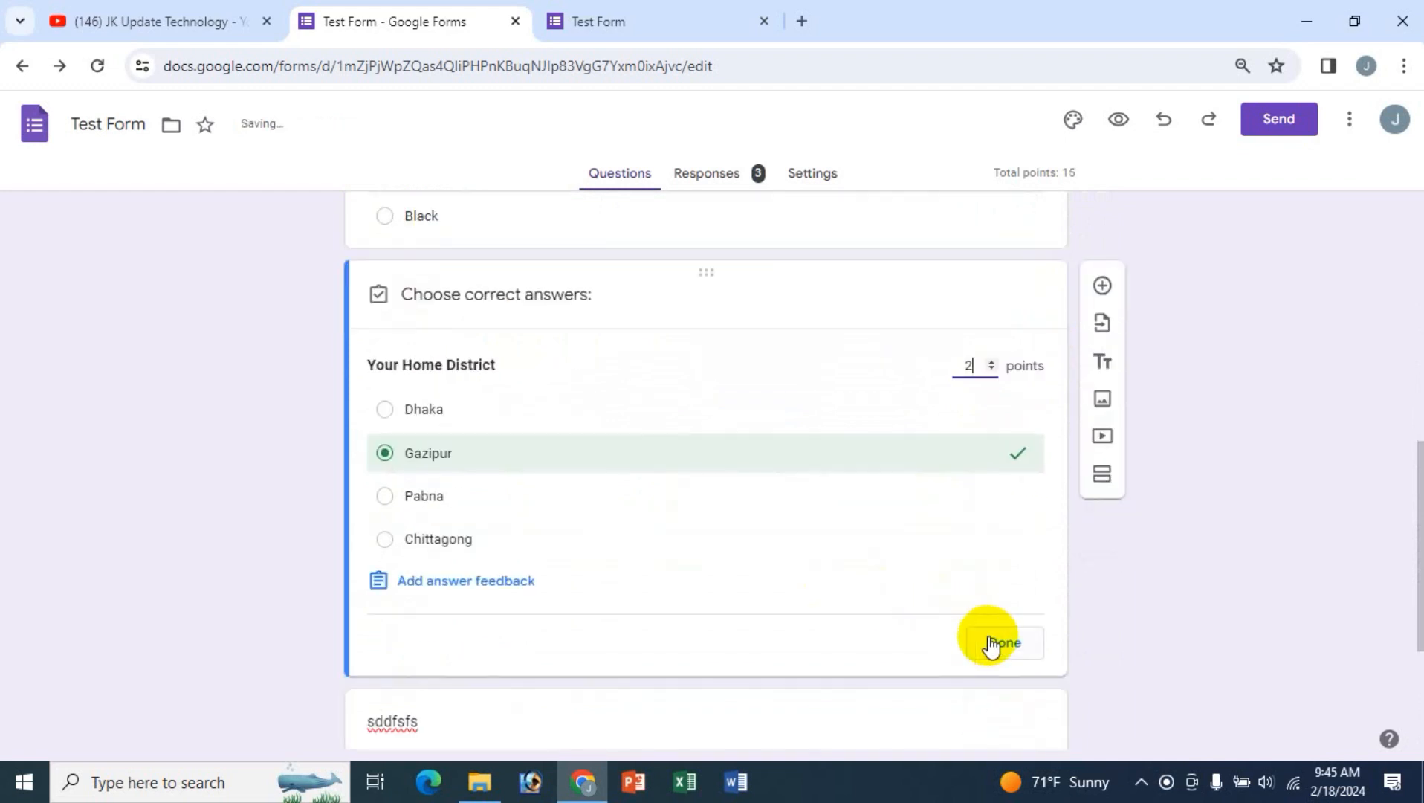
left_click(992, 644)
scroll(645, 582, "down", 4)
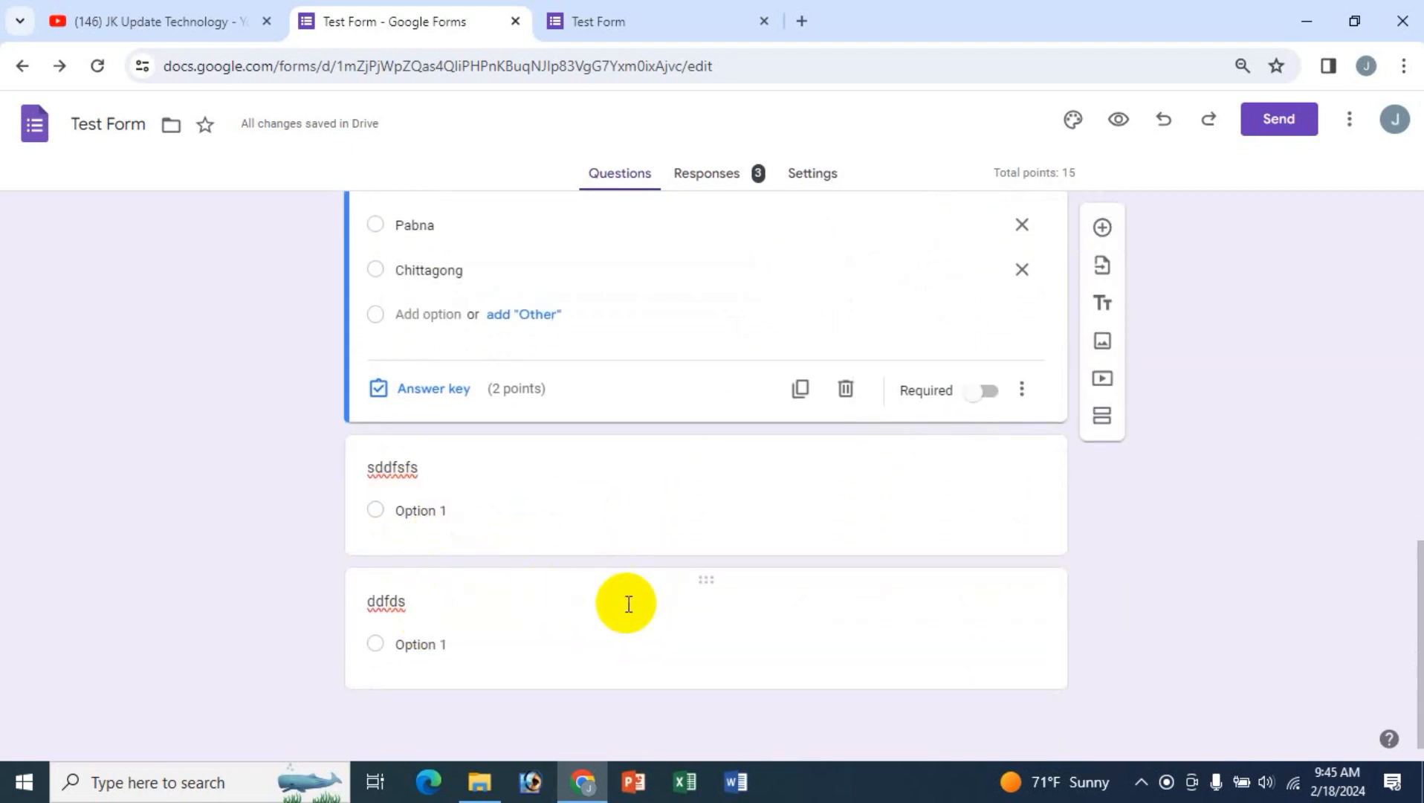
scroll(626, 603, "up", 1)
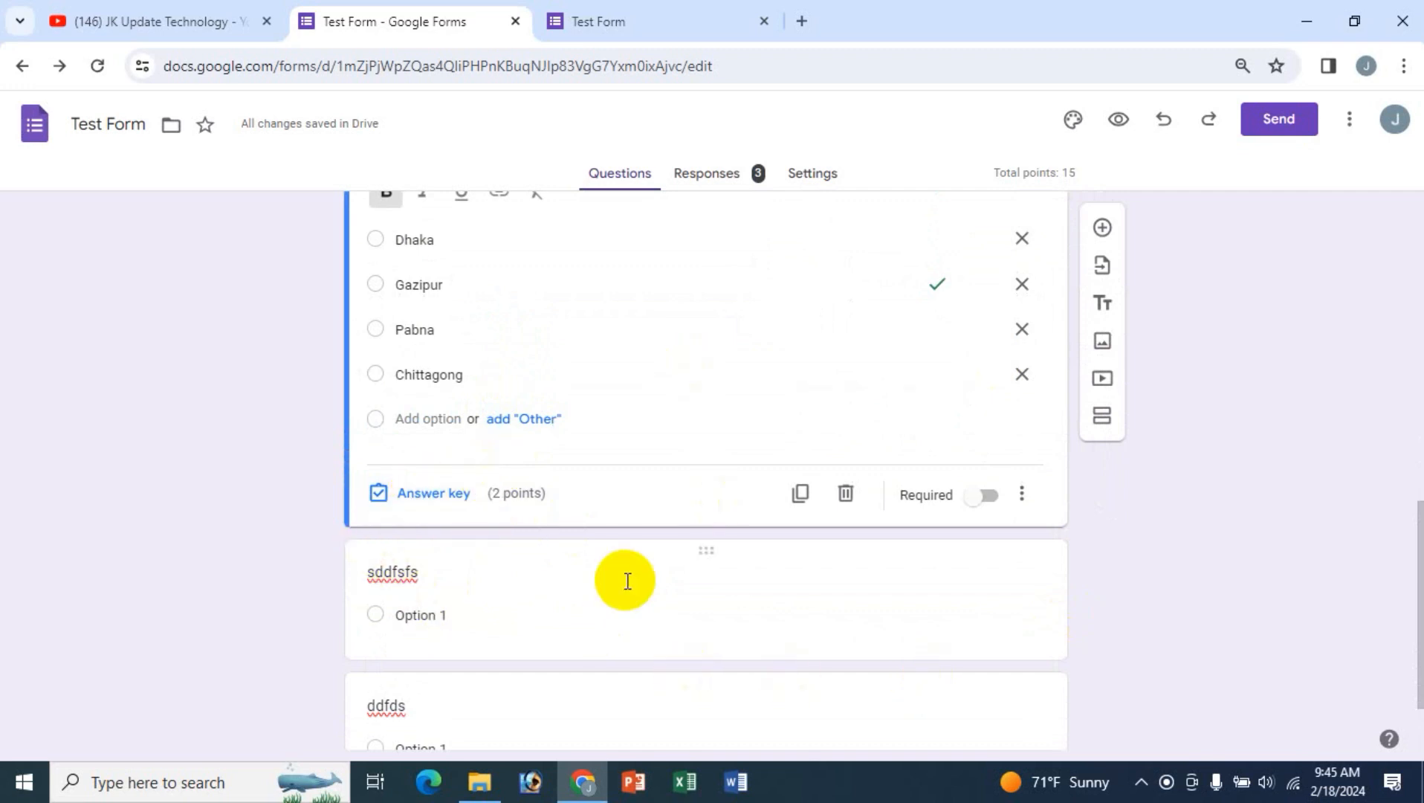
- Turn off Point values in the quiz's respondent settings and switch to the open form preview
left_click(813, 172)
scroll(1101, 513, "down", 3)
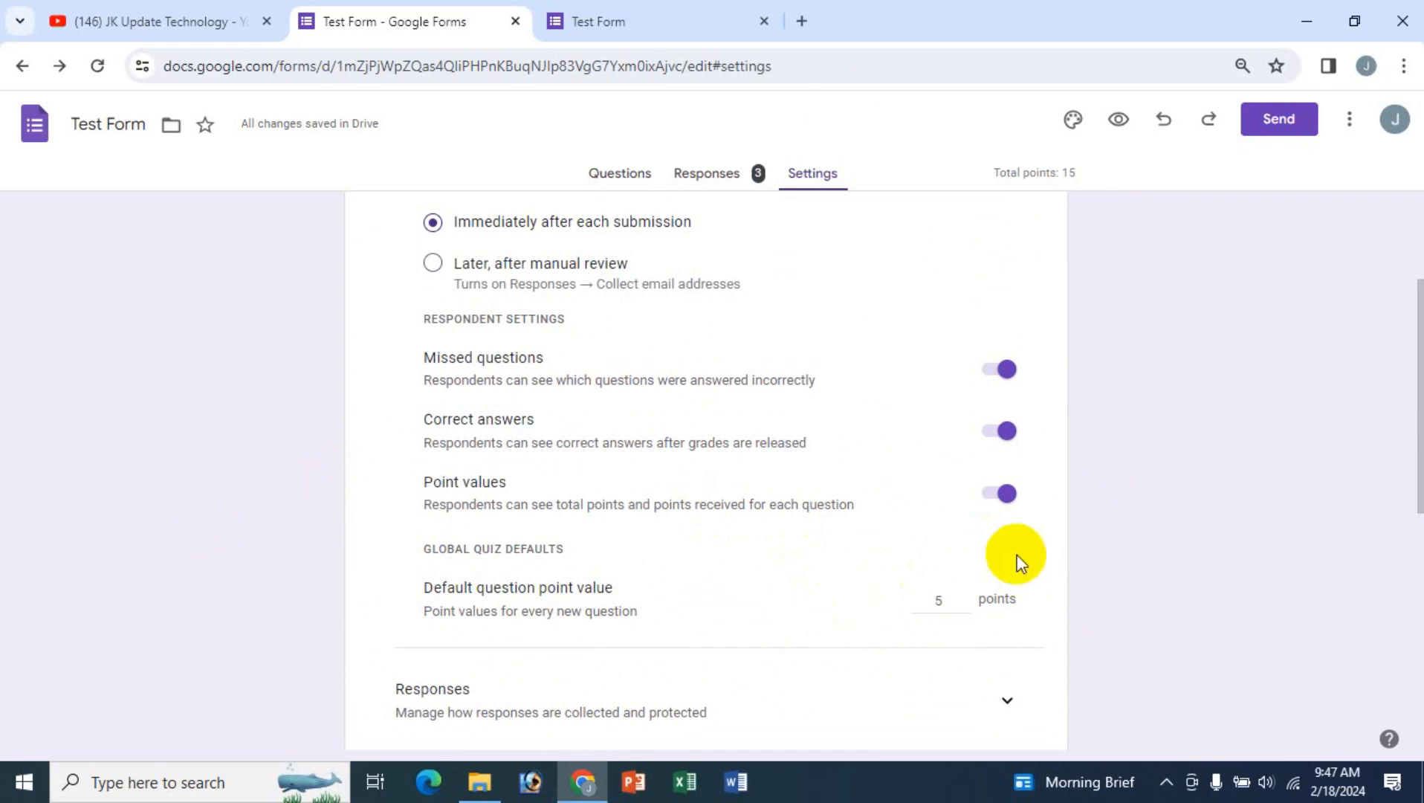
left_click(999, 494)
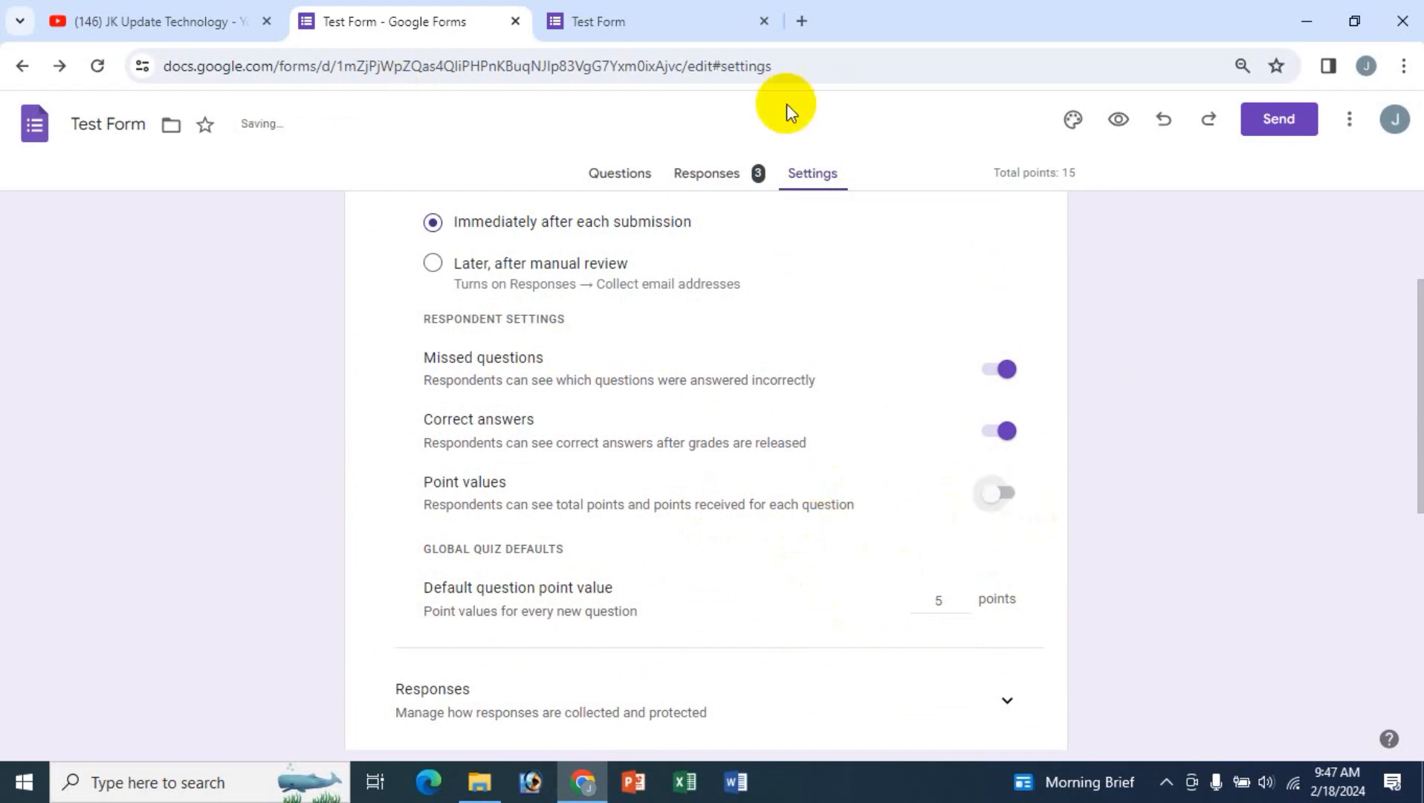
left_click(660, 34)
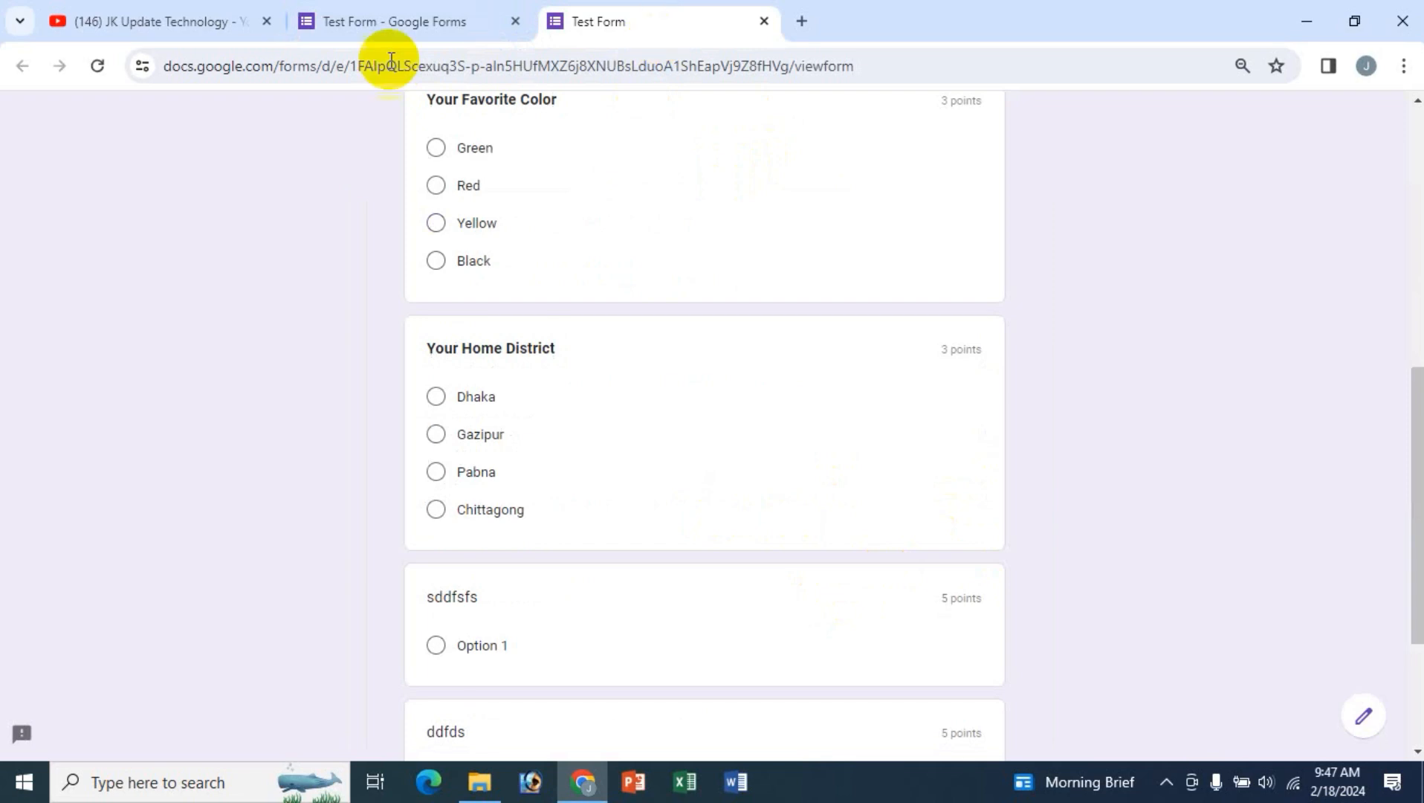
- Reload the form preview and check the questions for displayed point values
left_click(97, 67)
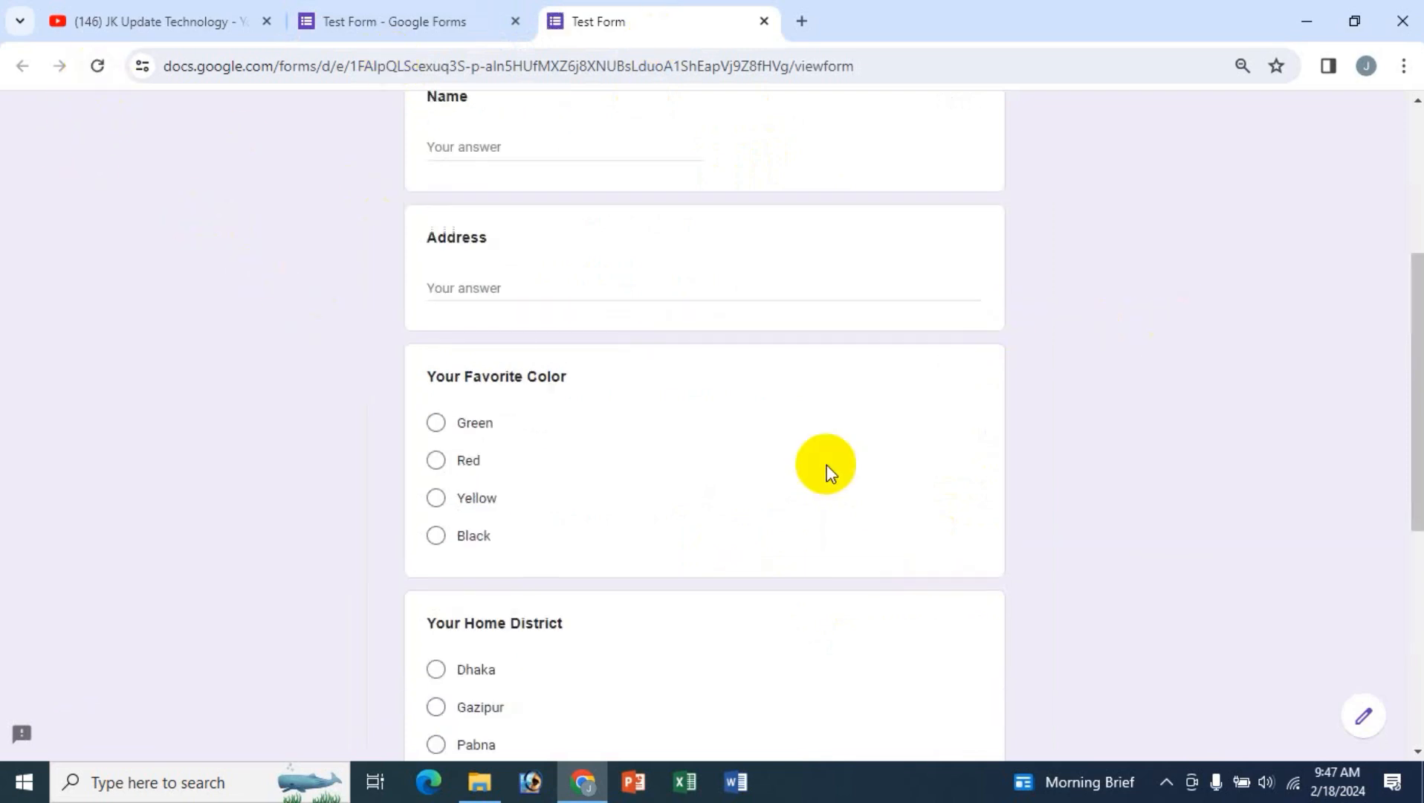
scroll(965, 508, "down", 10)
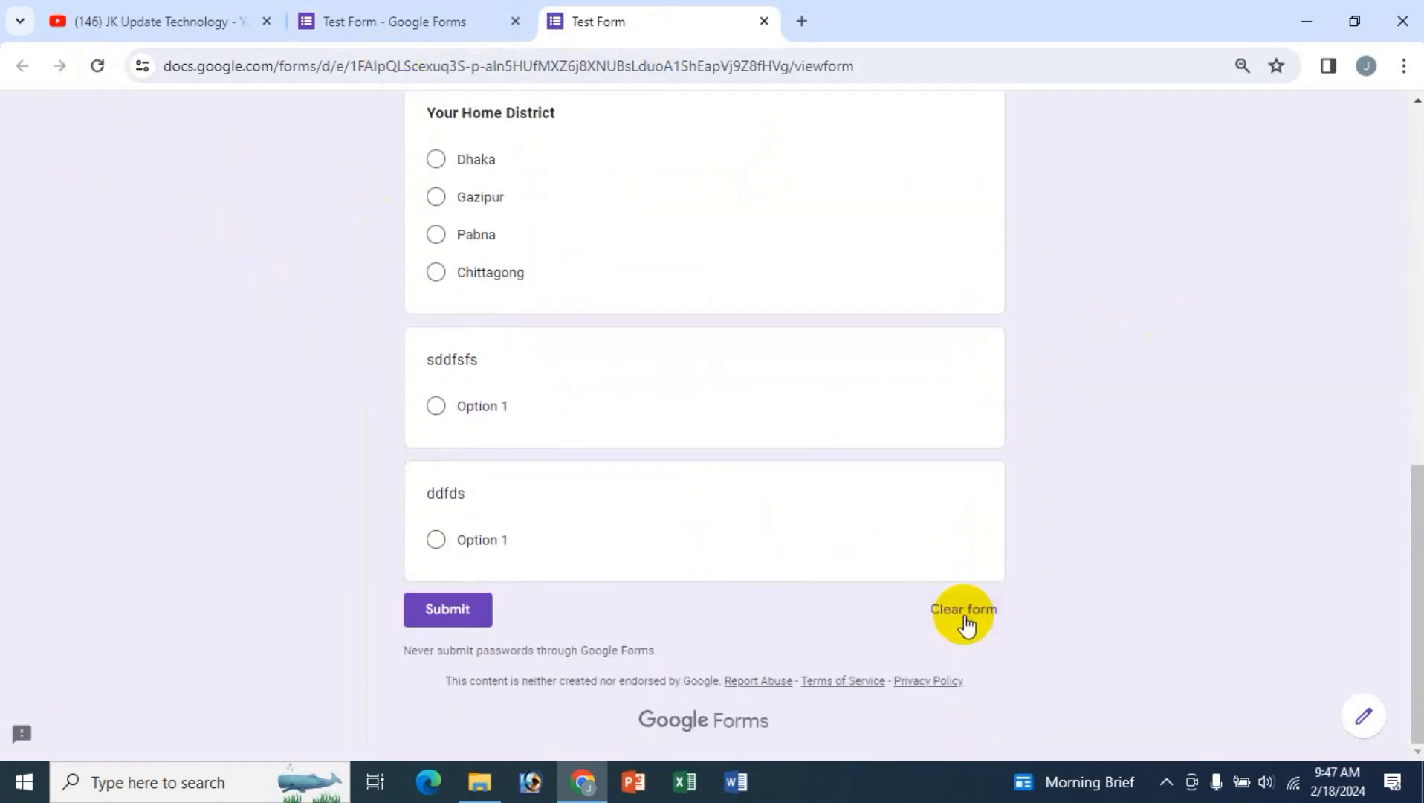
scroll(959, 402, "up", 4)
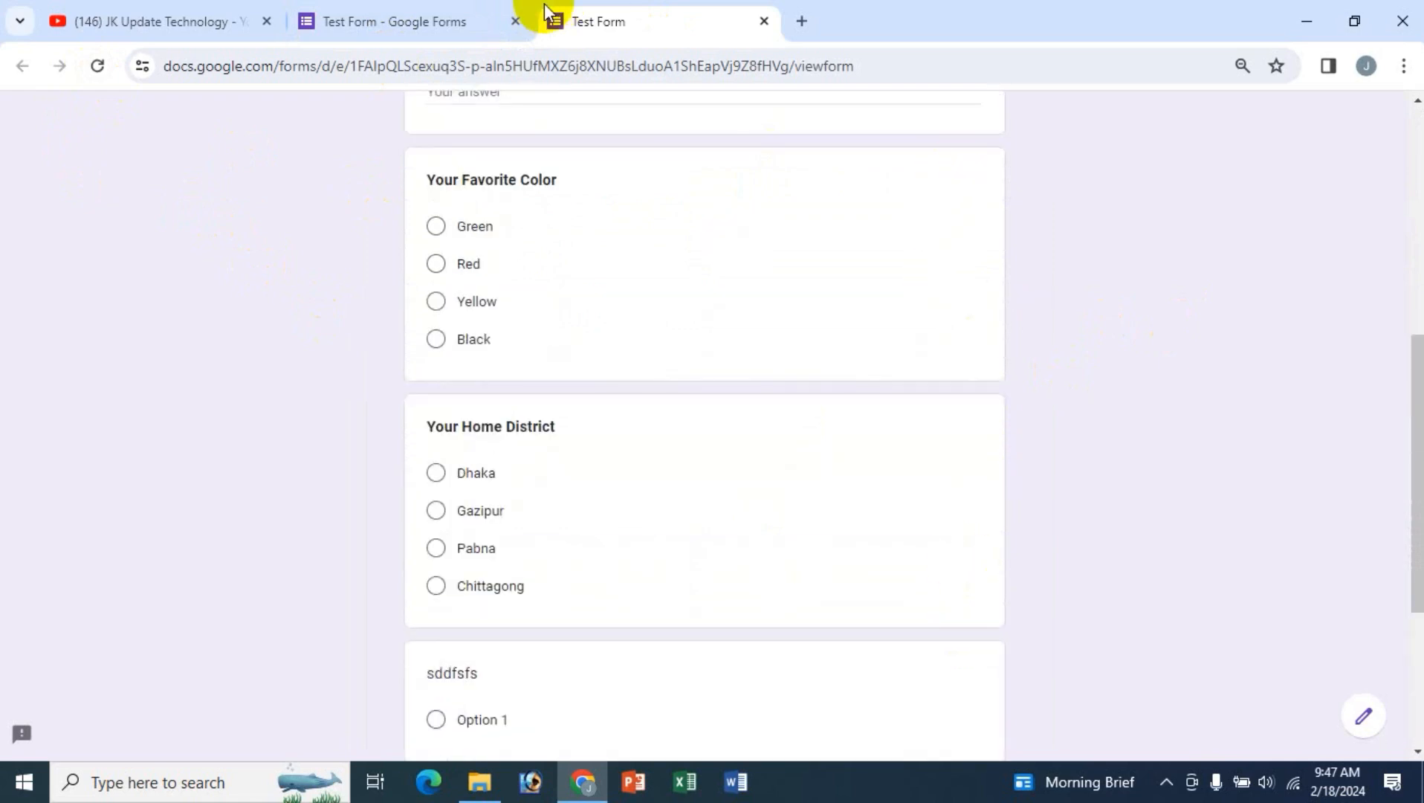
- Turn Point values back on in the quiz's respondent settings and check the questions in the reloaded form preview
left_click(487, 22)
left_click(1009, 500)
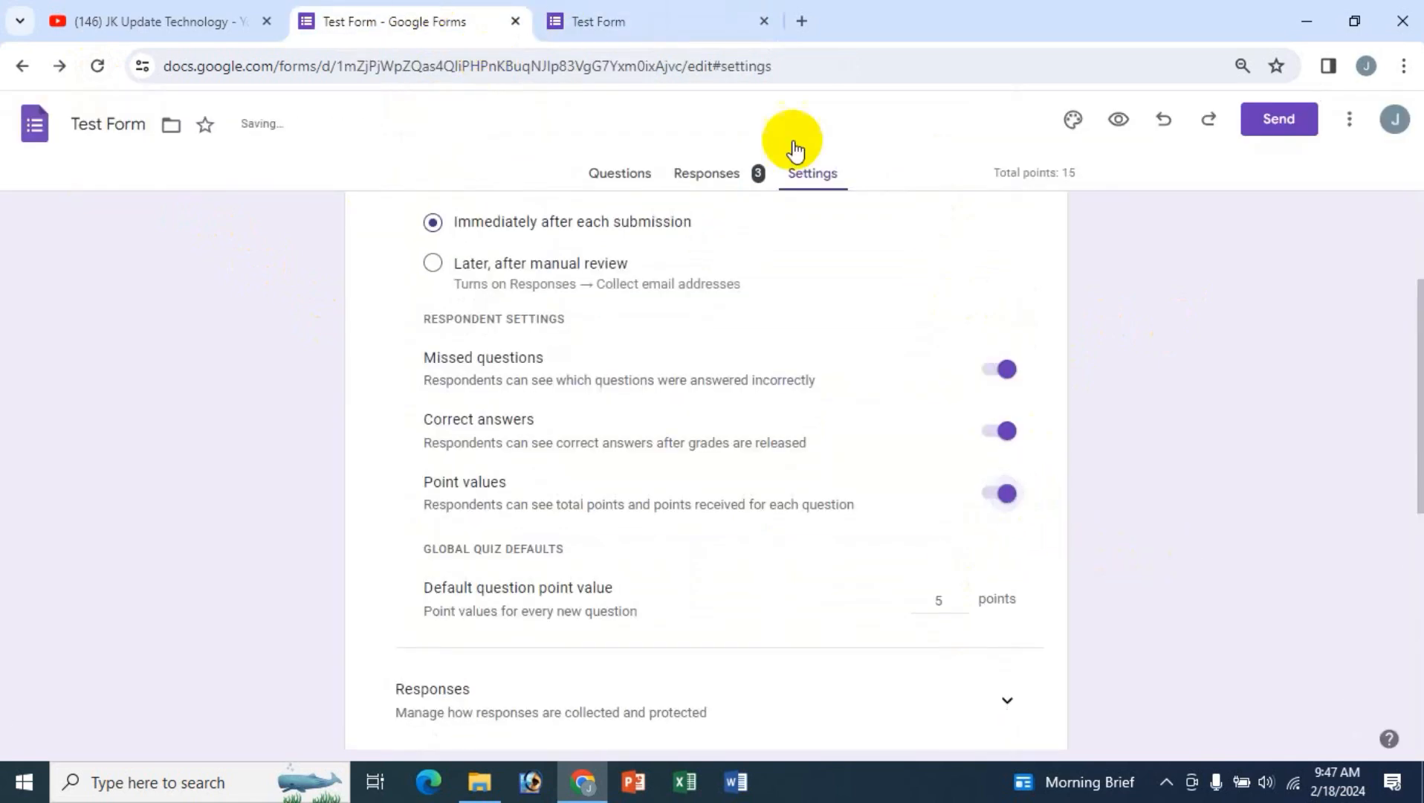
left_click(620, 22)
left_click(97, 68)
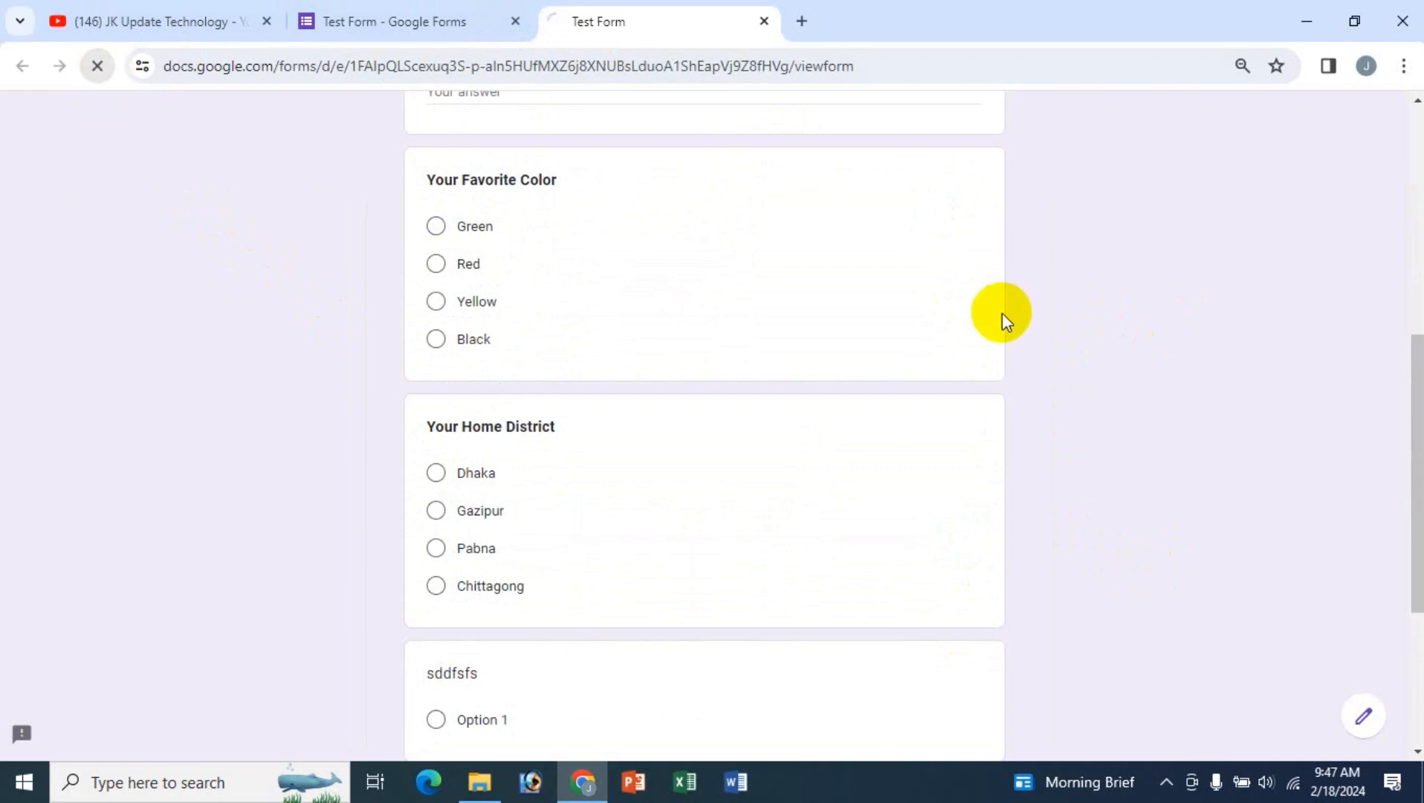
scroll(1021, 547, "down", 3)
scroll(993, 547, "up", 4)
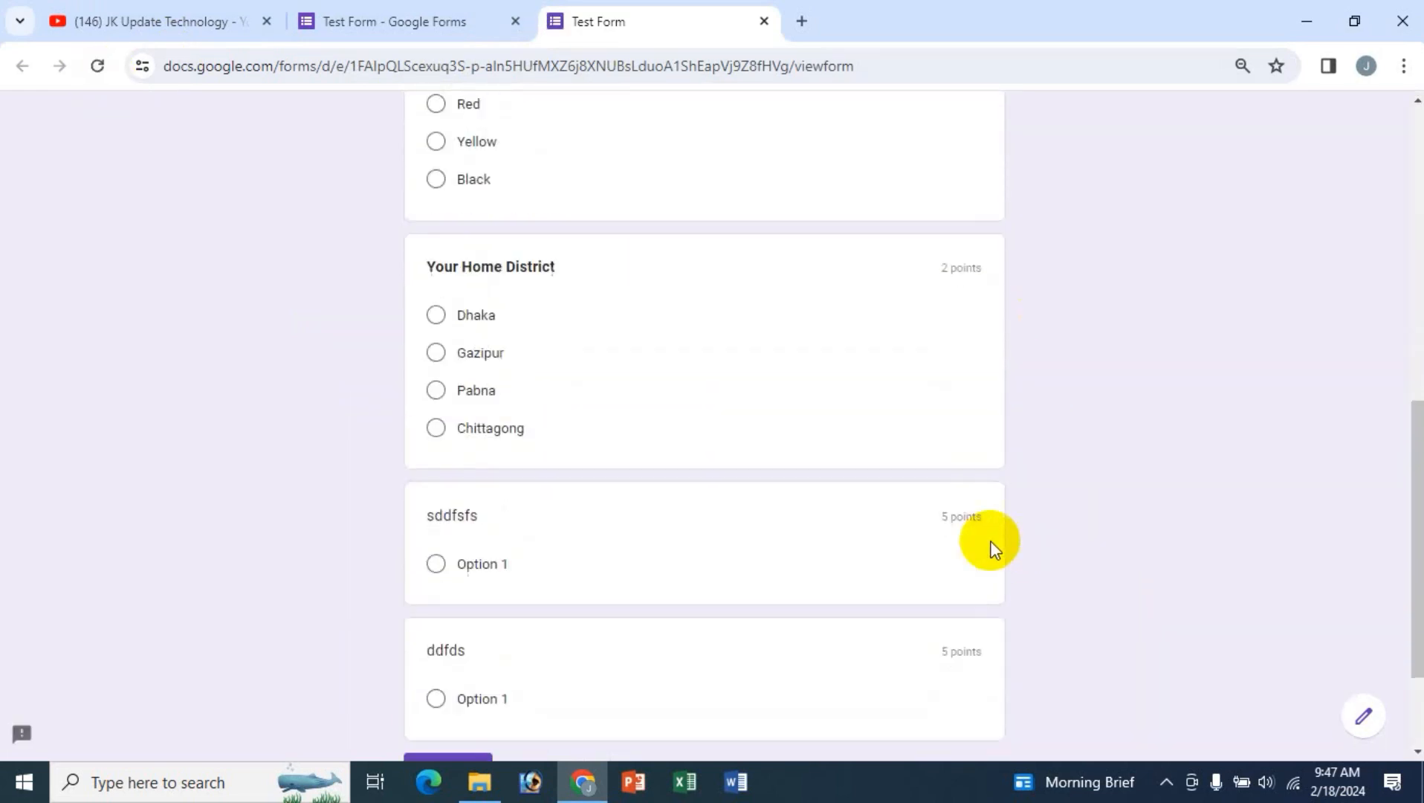
- Return to the form's settings and review the quiz options from grade release to the default question point value
left_click(416, 15)
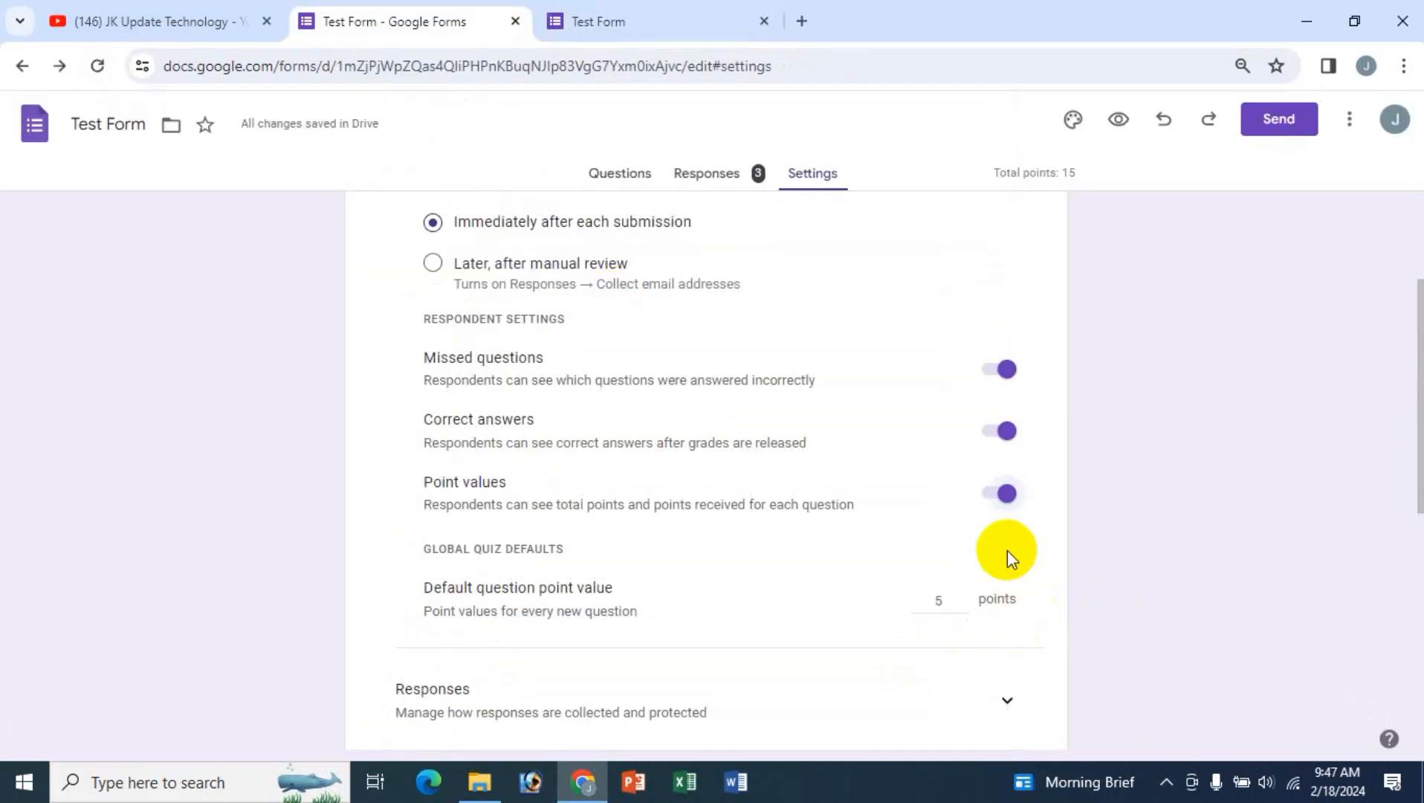
scroll(976, 431, "up", 1)
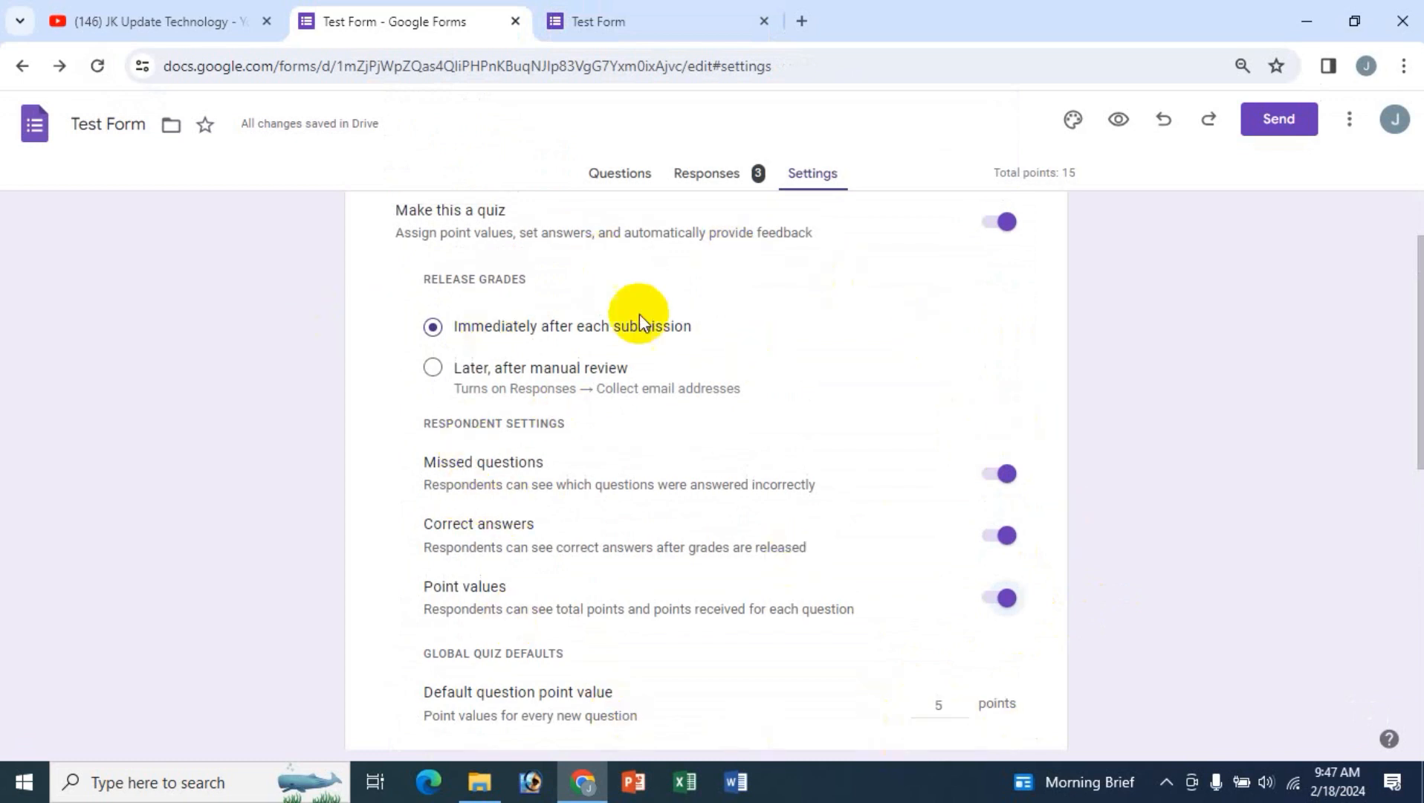
scroll(802, 644, "up", 1)
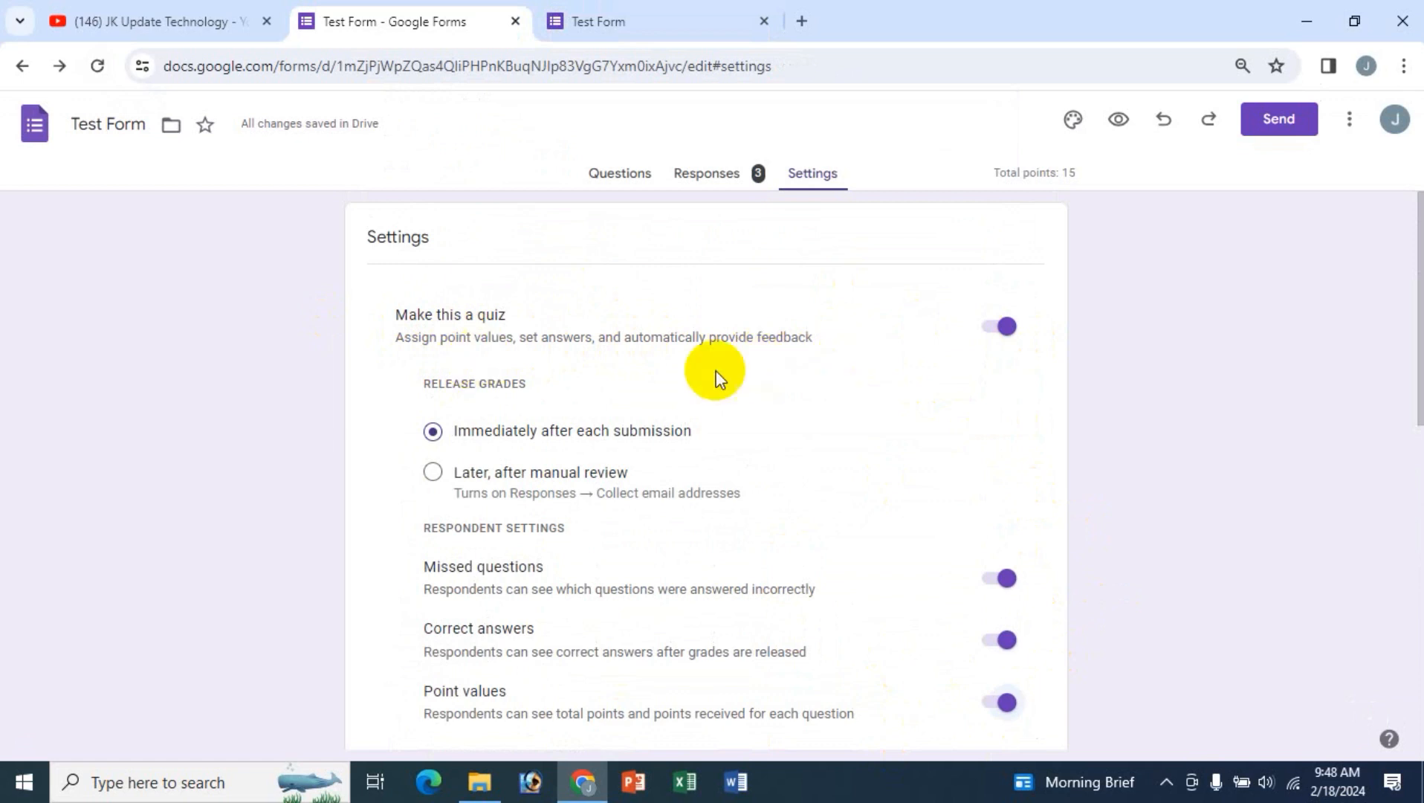
scroll(786, 645, "down", 3)
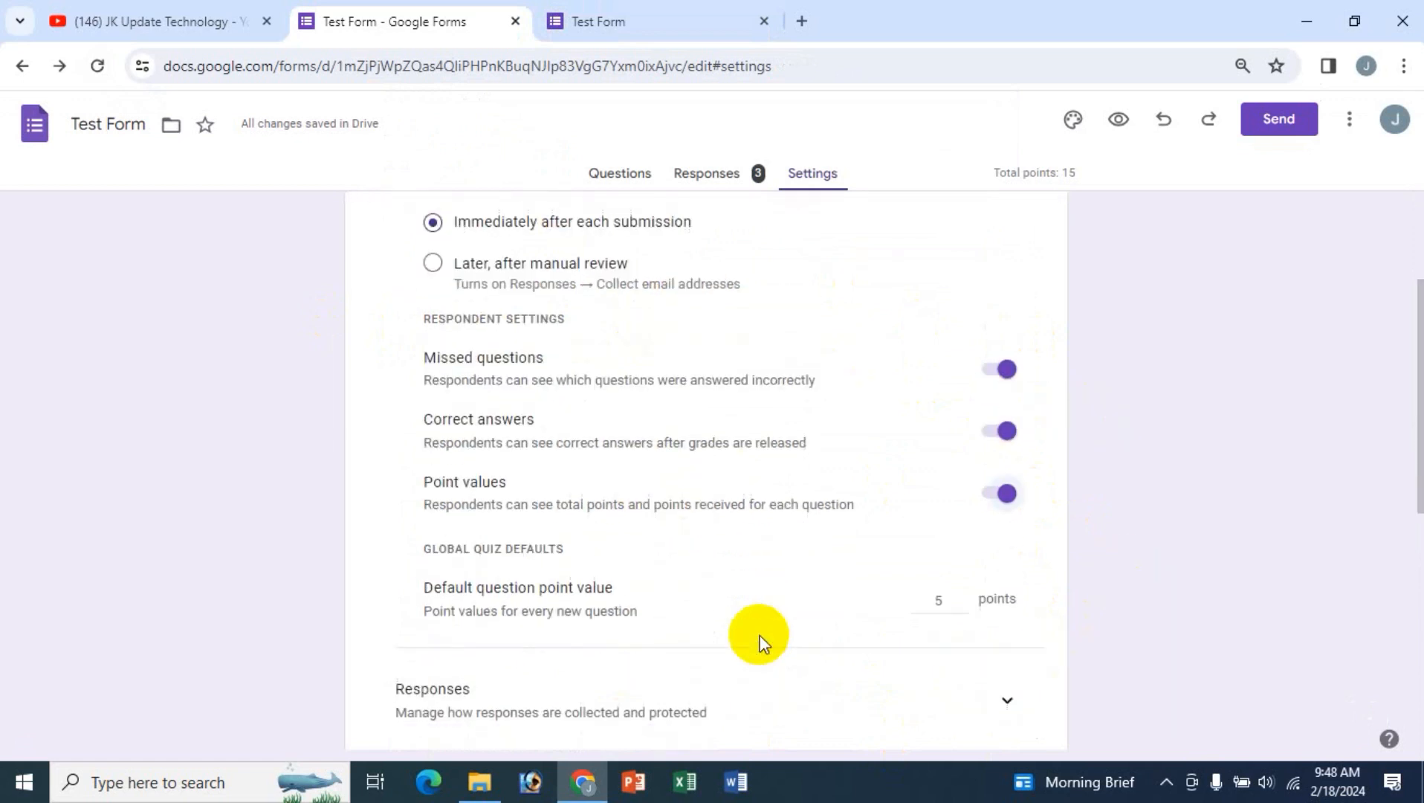
scroll(759, 638, "up", 2)
scroll(760, 640, "up", 1)
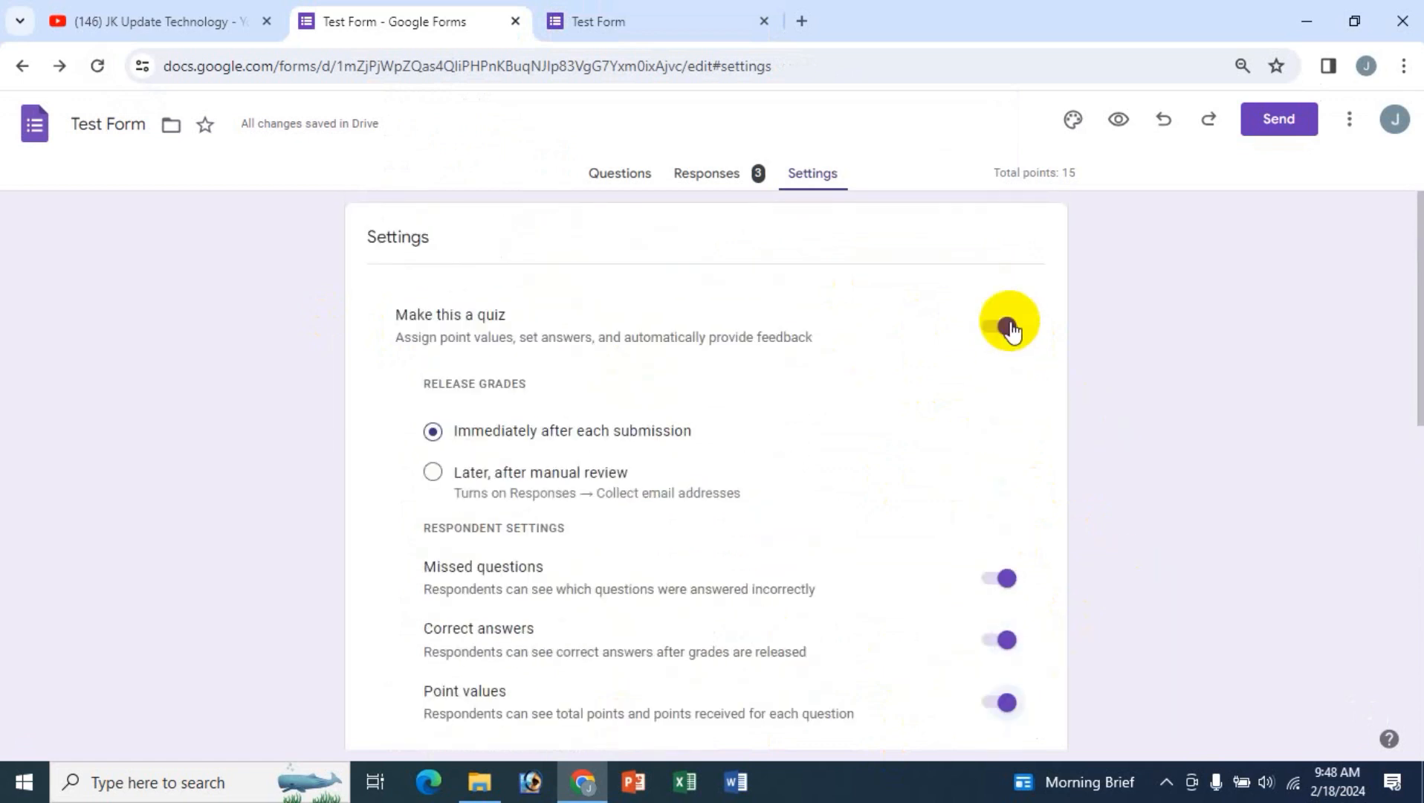
- Open the Name question in the form editor to view its answer key option and recheck the quiz settings
left_click(619, 175)
scroll(483, 595, "down", 2)
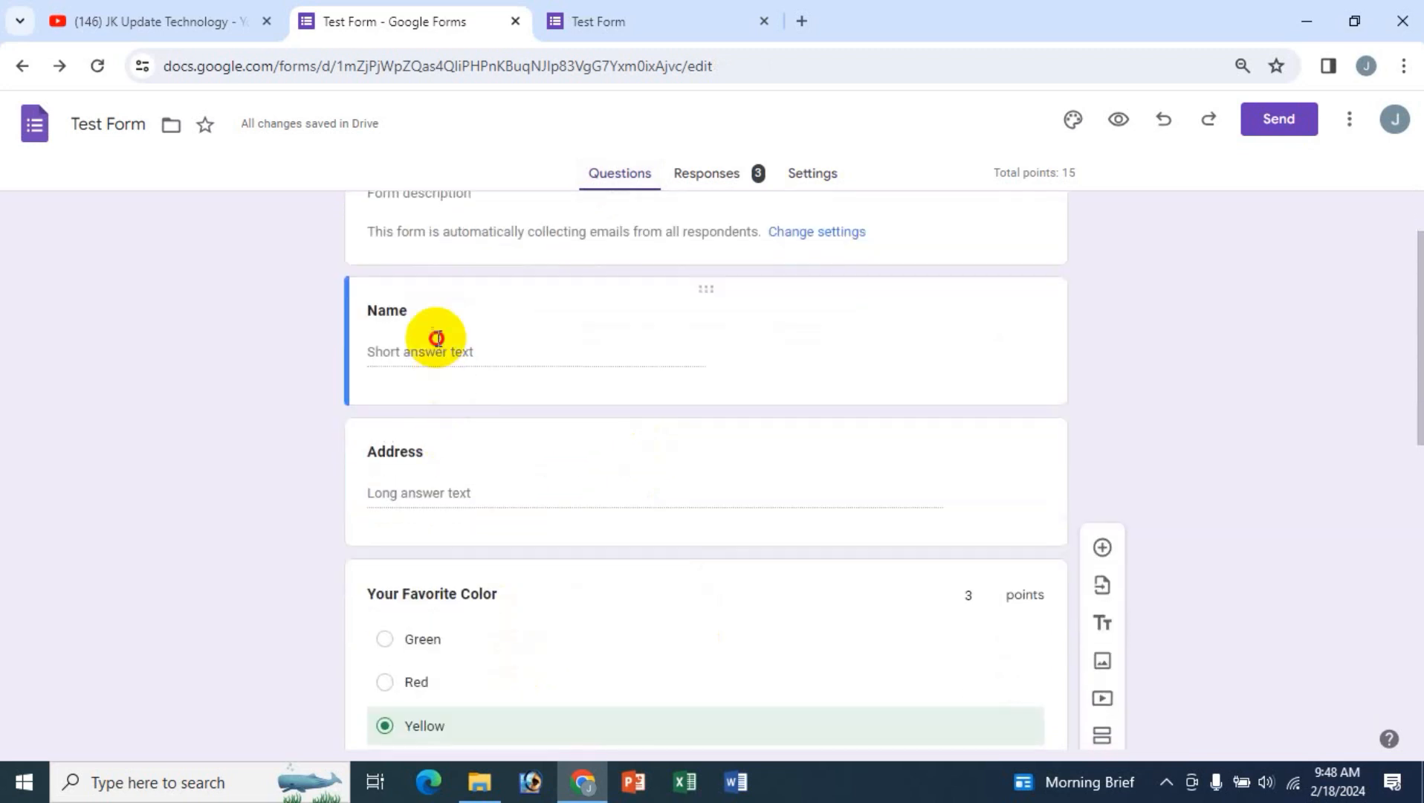
left_click(435, 334)
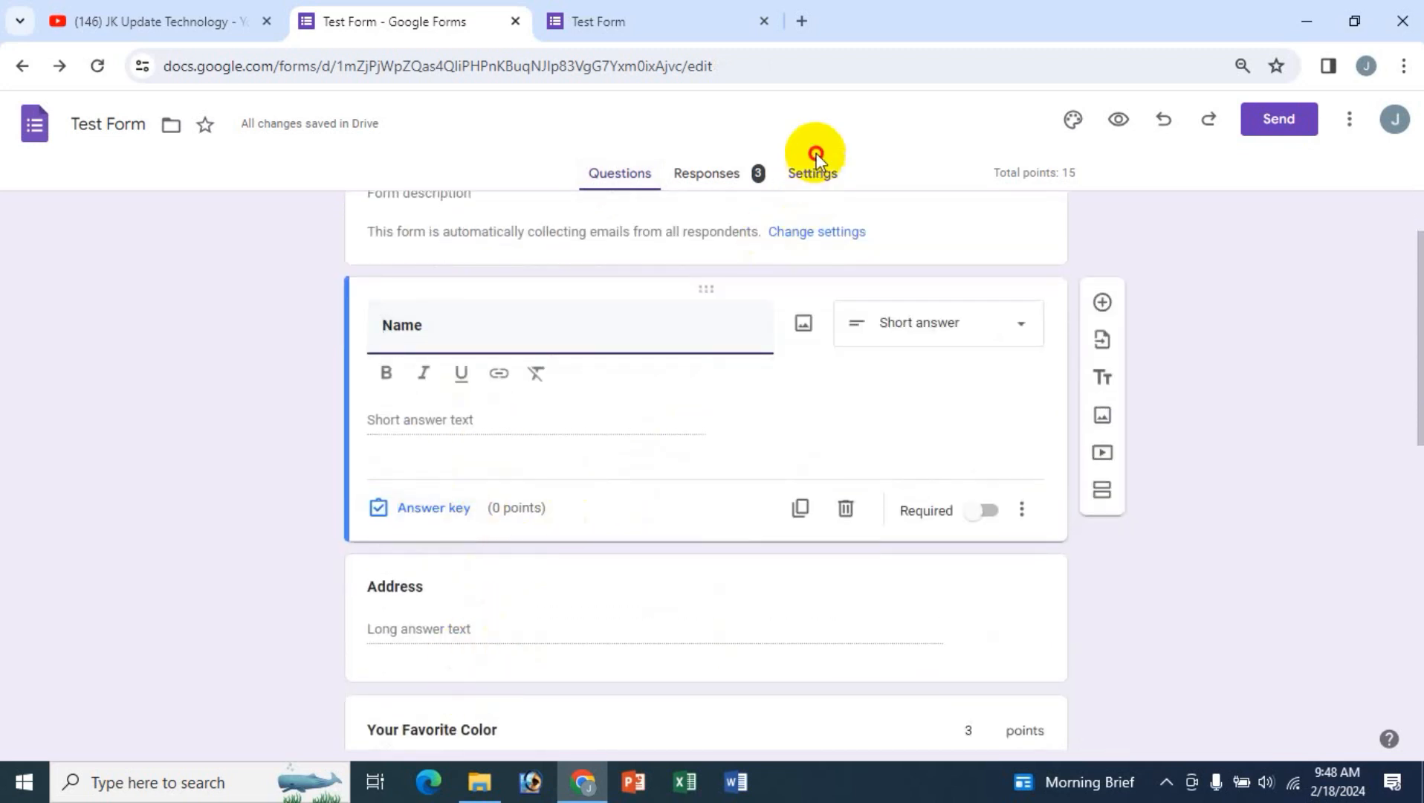
left_click(811, 179)
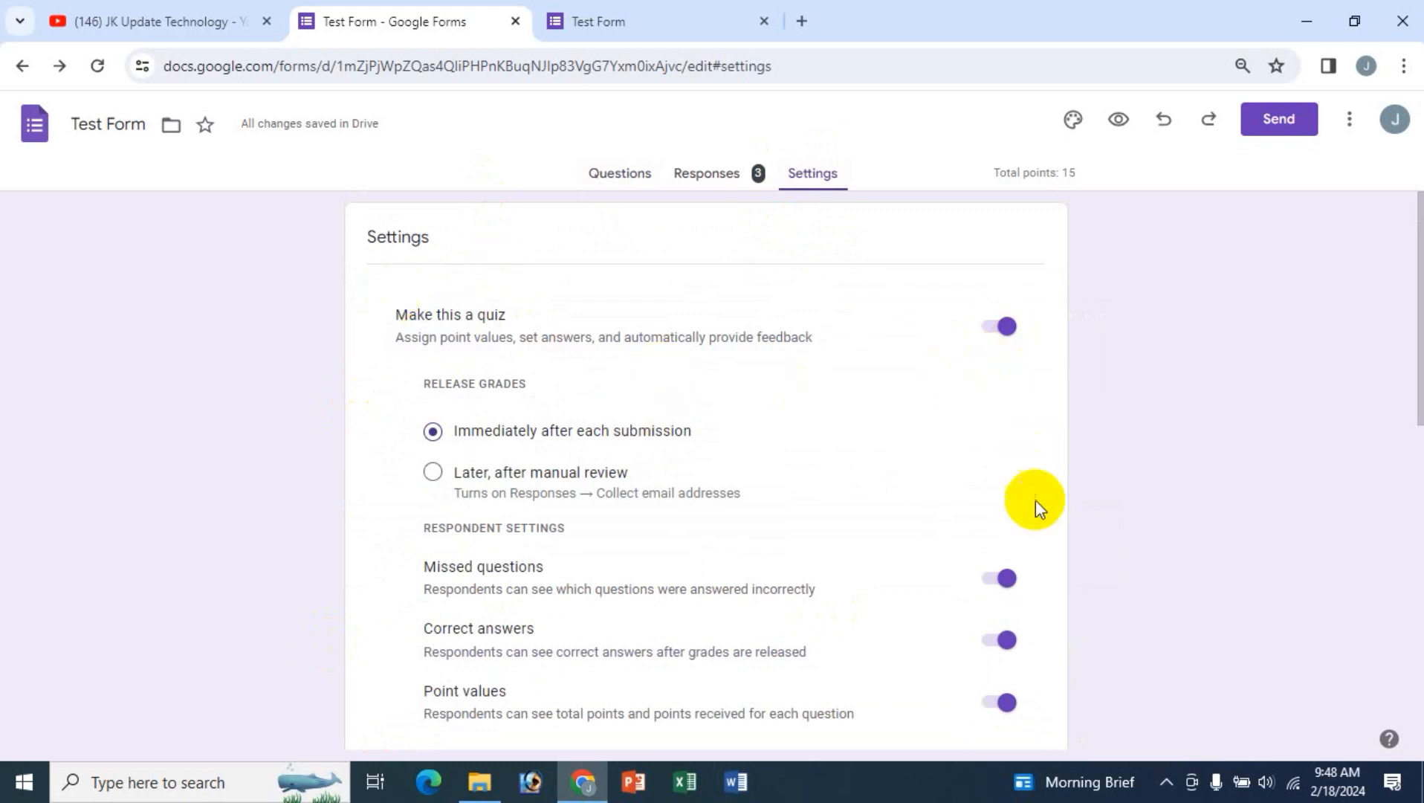
scroll(1036, 499, "down", 4)
- Look through the form's questions in the editor and switch to the JK Update Technology channel page on YouTube
left_click(617, 177)
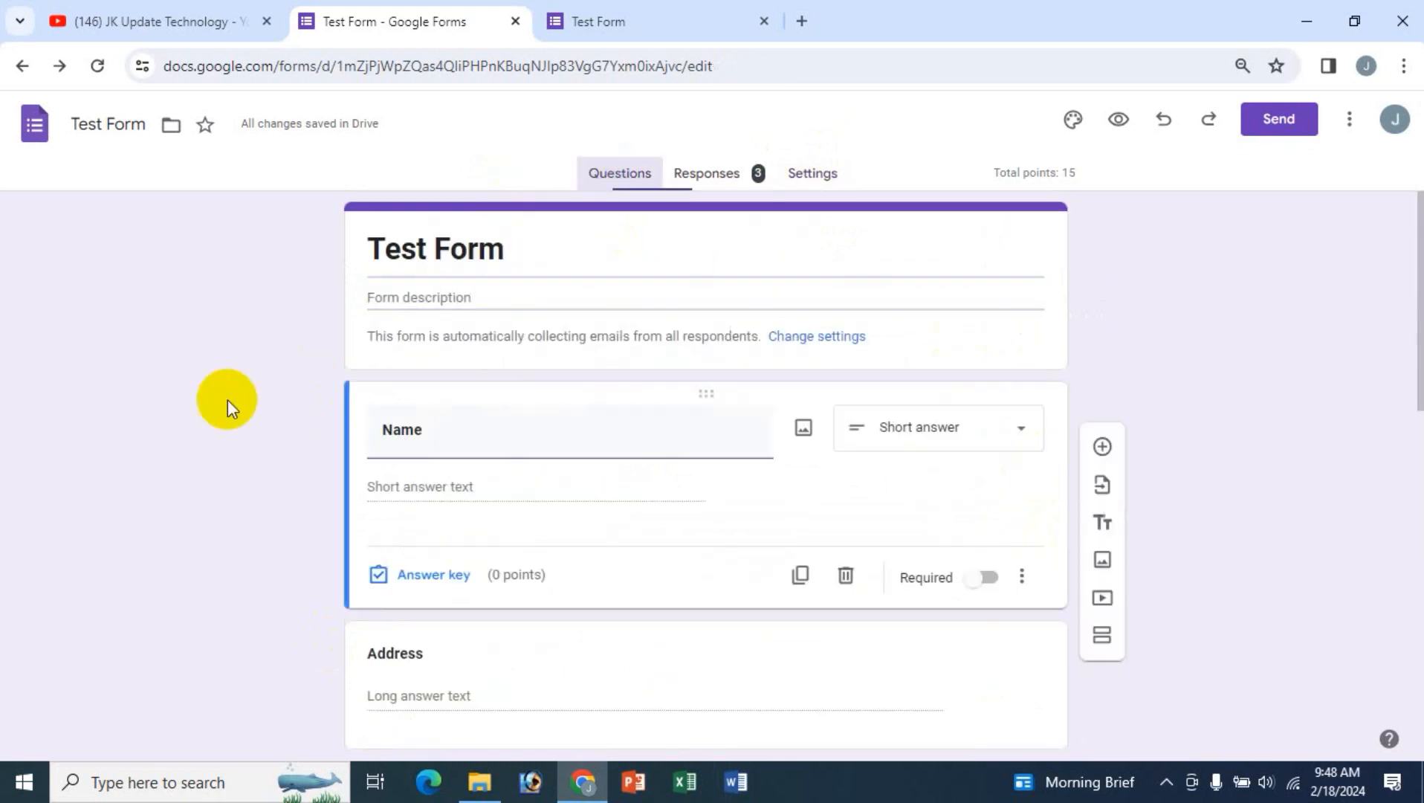
scroll(160, 484, "down", 5)
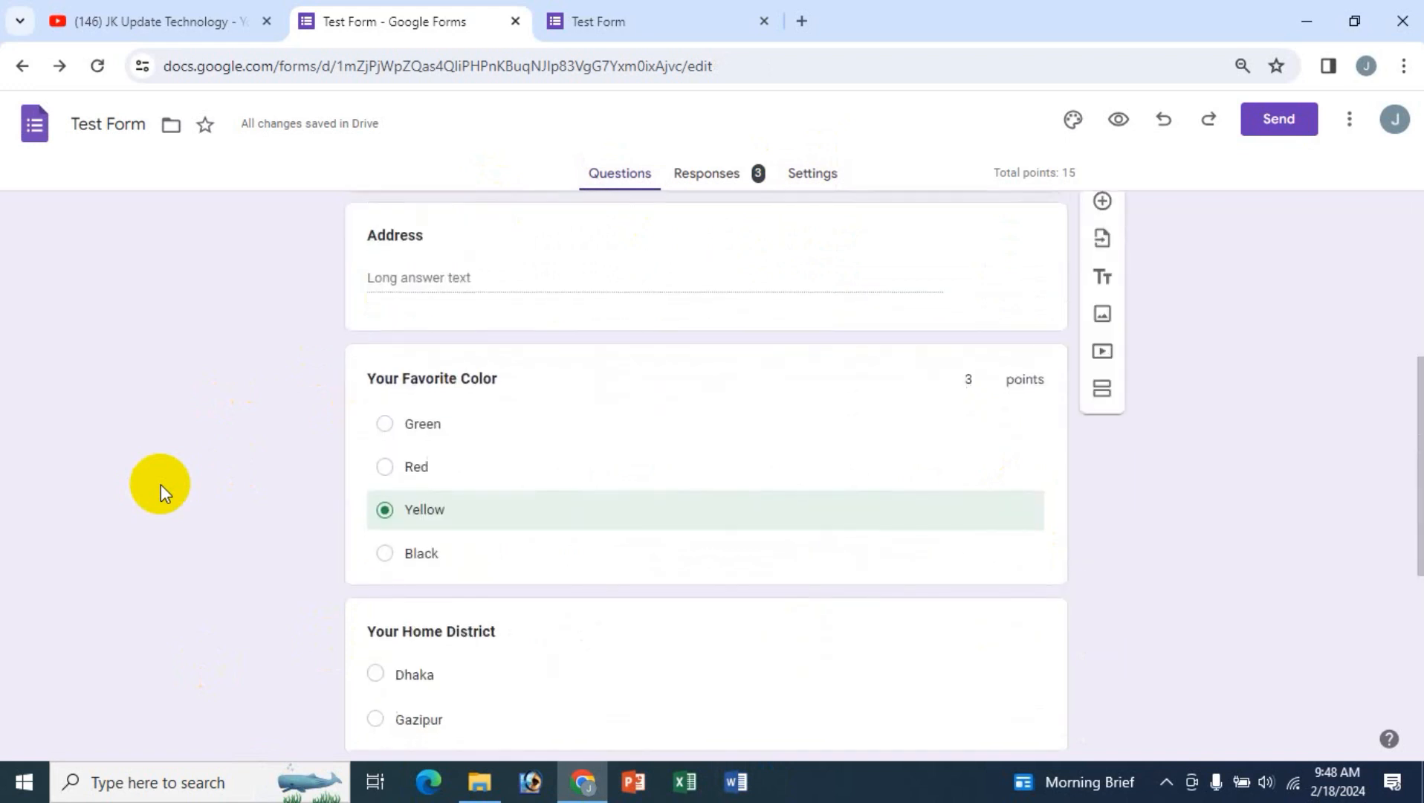
scroll(161, 484, "down", 3)
scroll(160, 484, "up", 7)
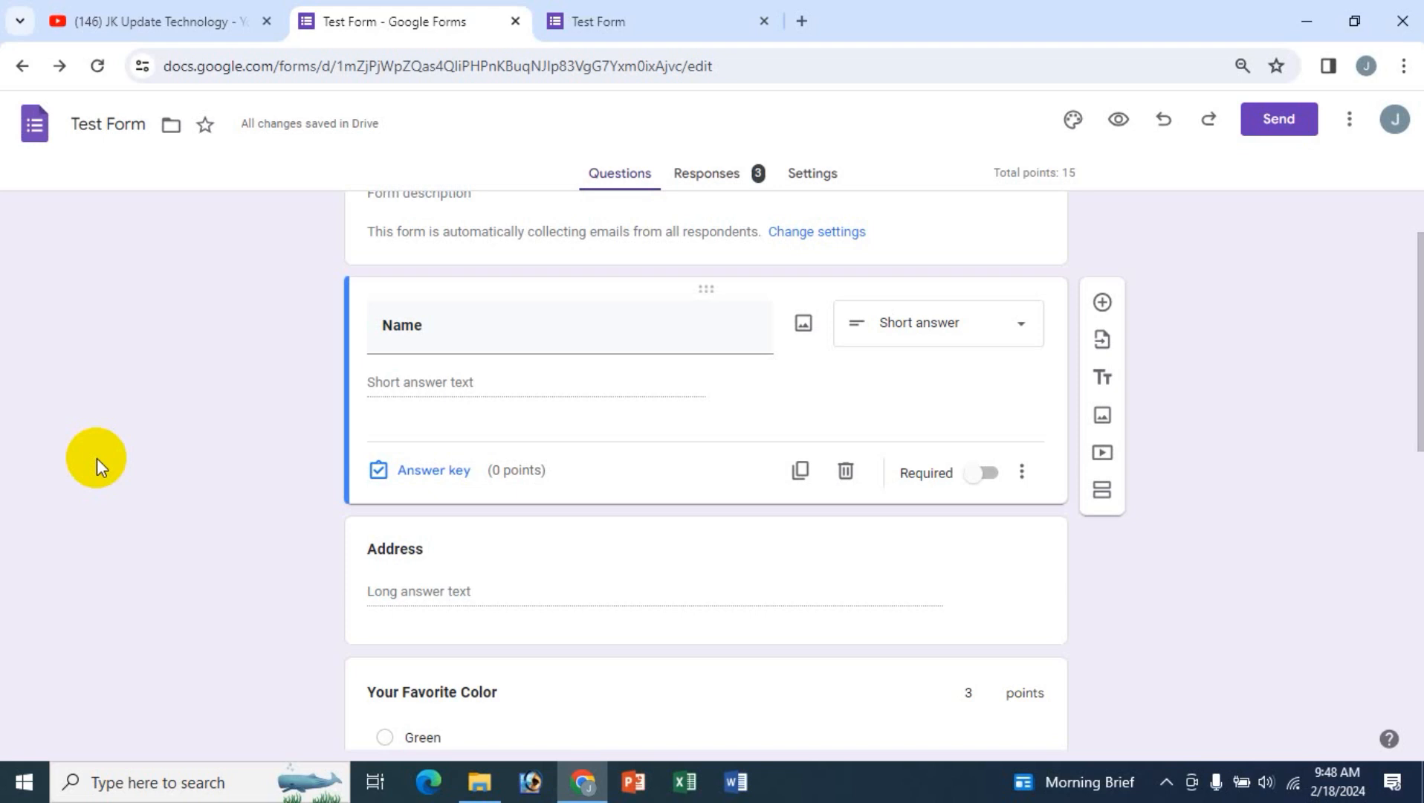
left_click(154, 21)
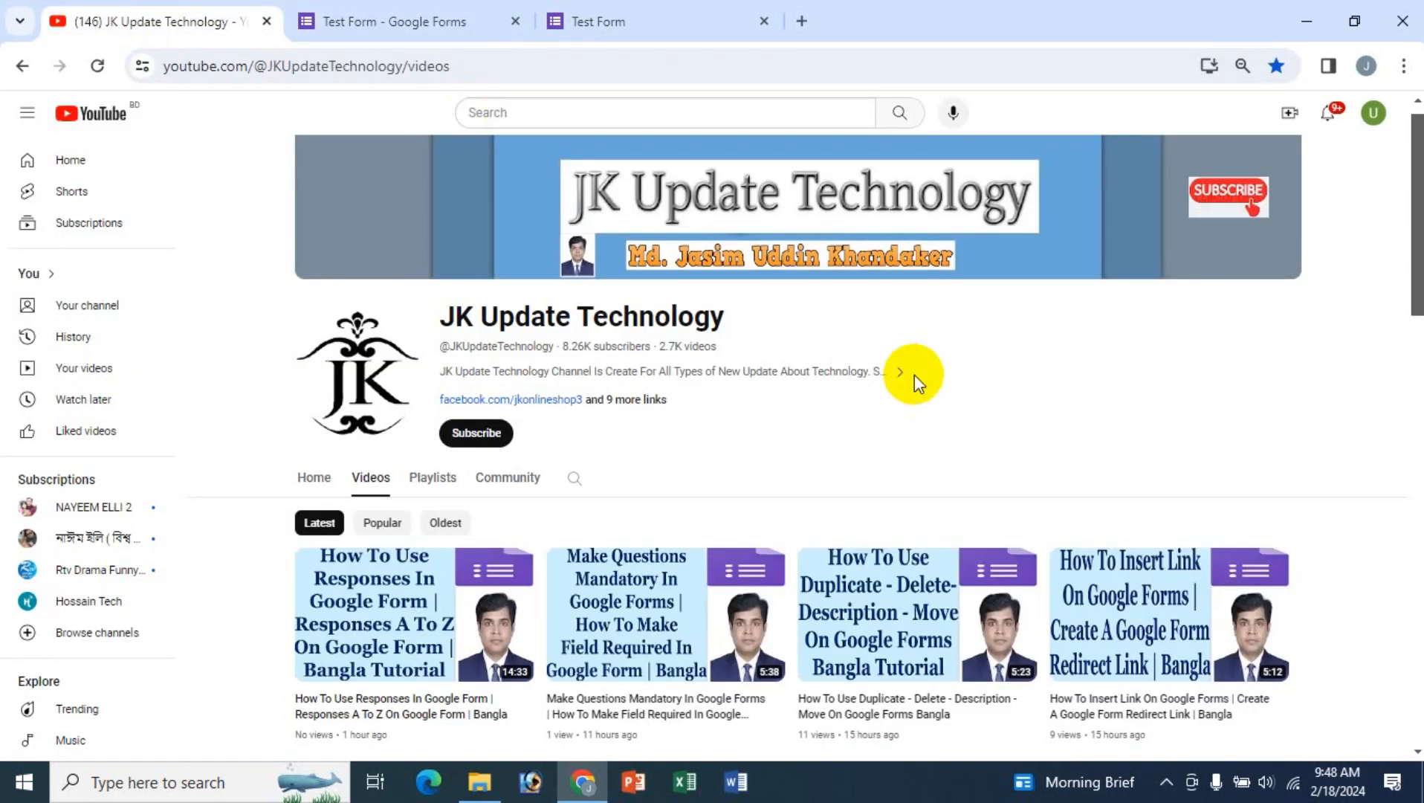